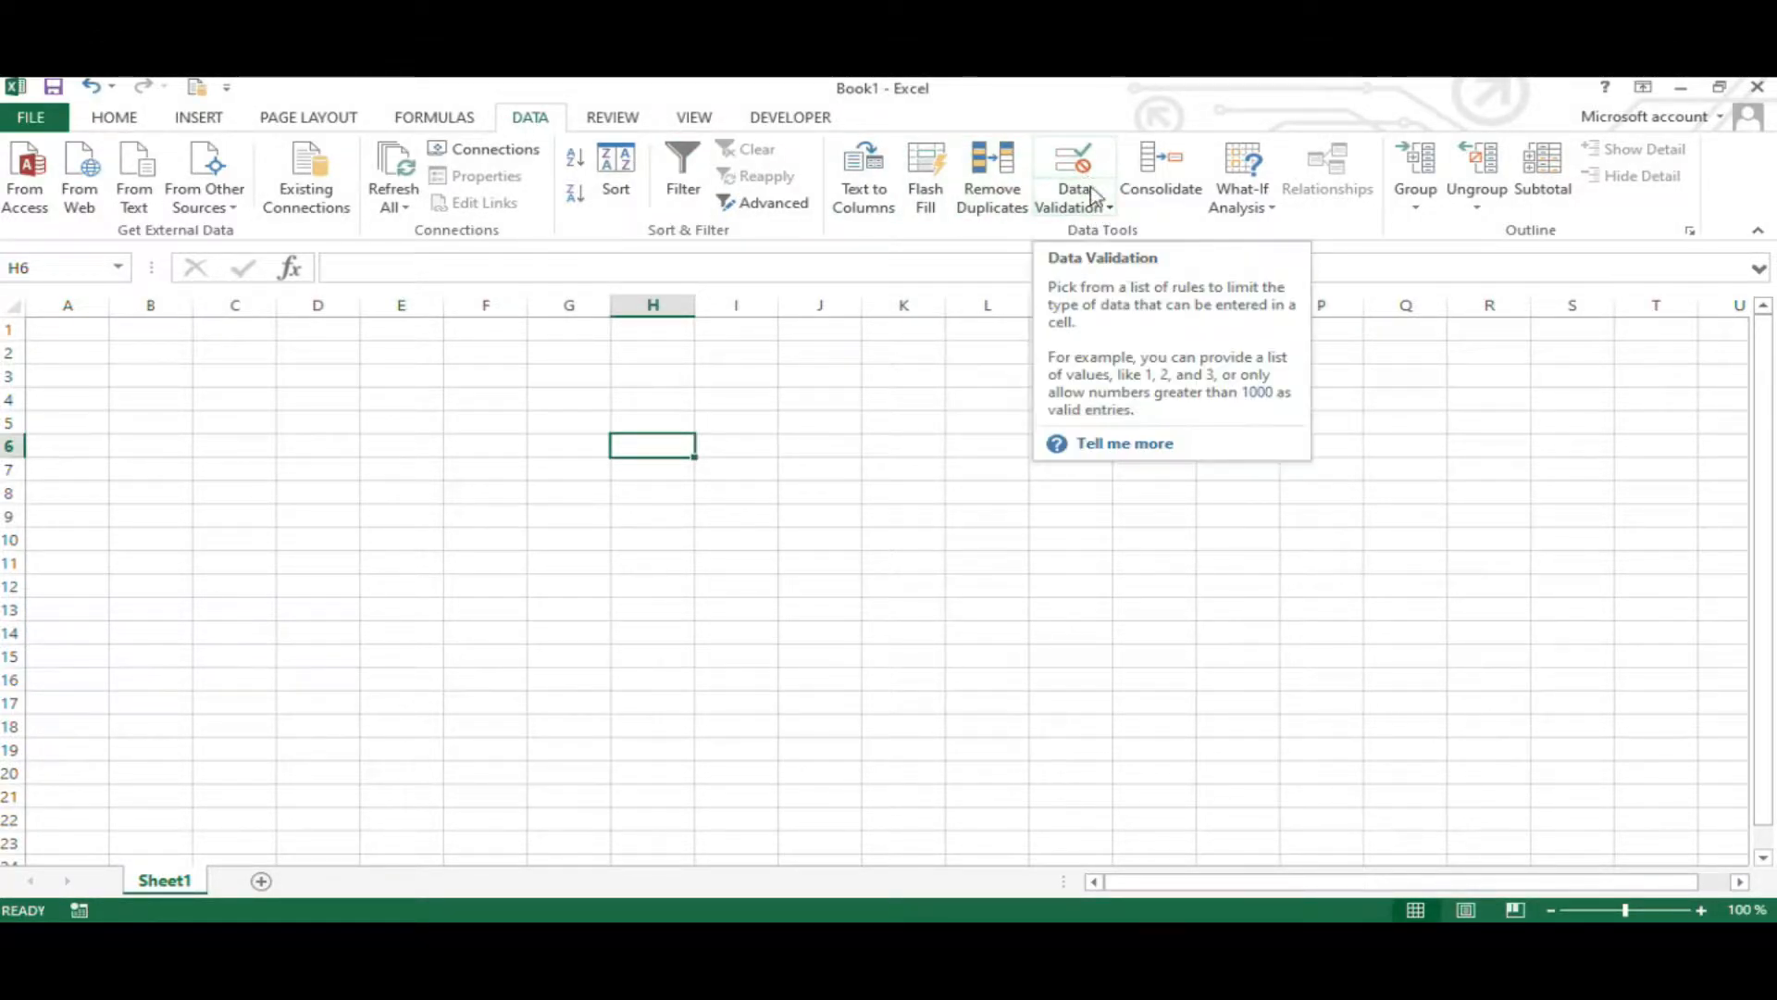
Step: Examine the data types that a Data Validation rule can allow for cell H6, and leave without setting one
{"action": "left_click", "coordinate": [1108, 211]}
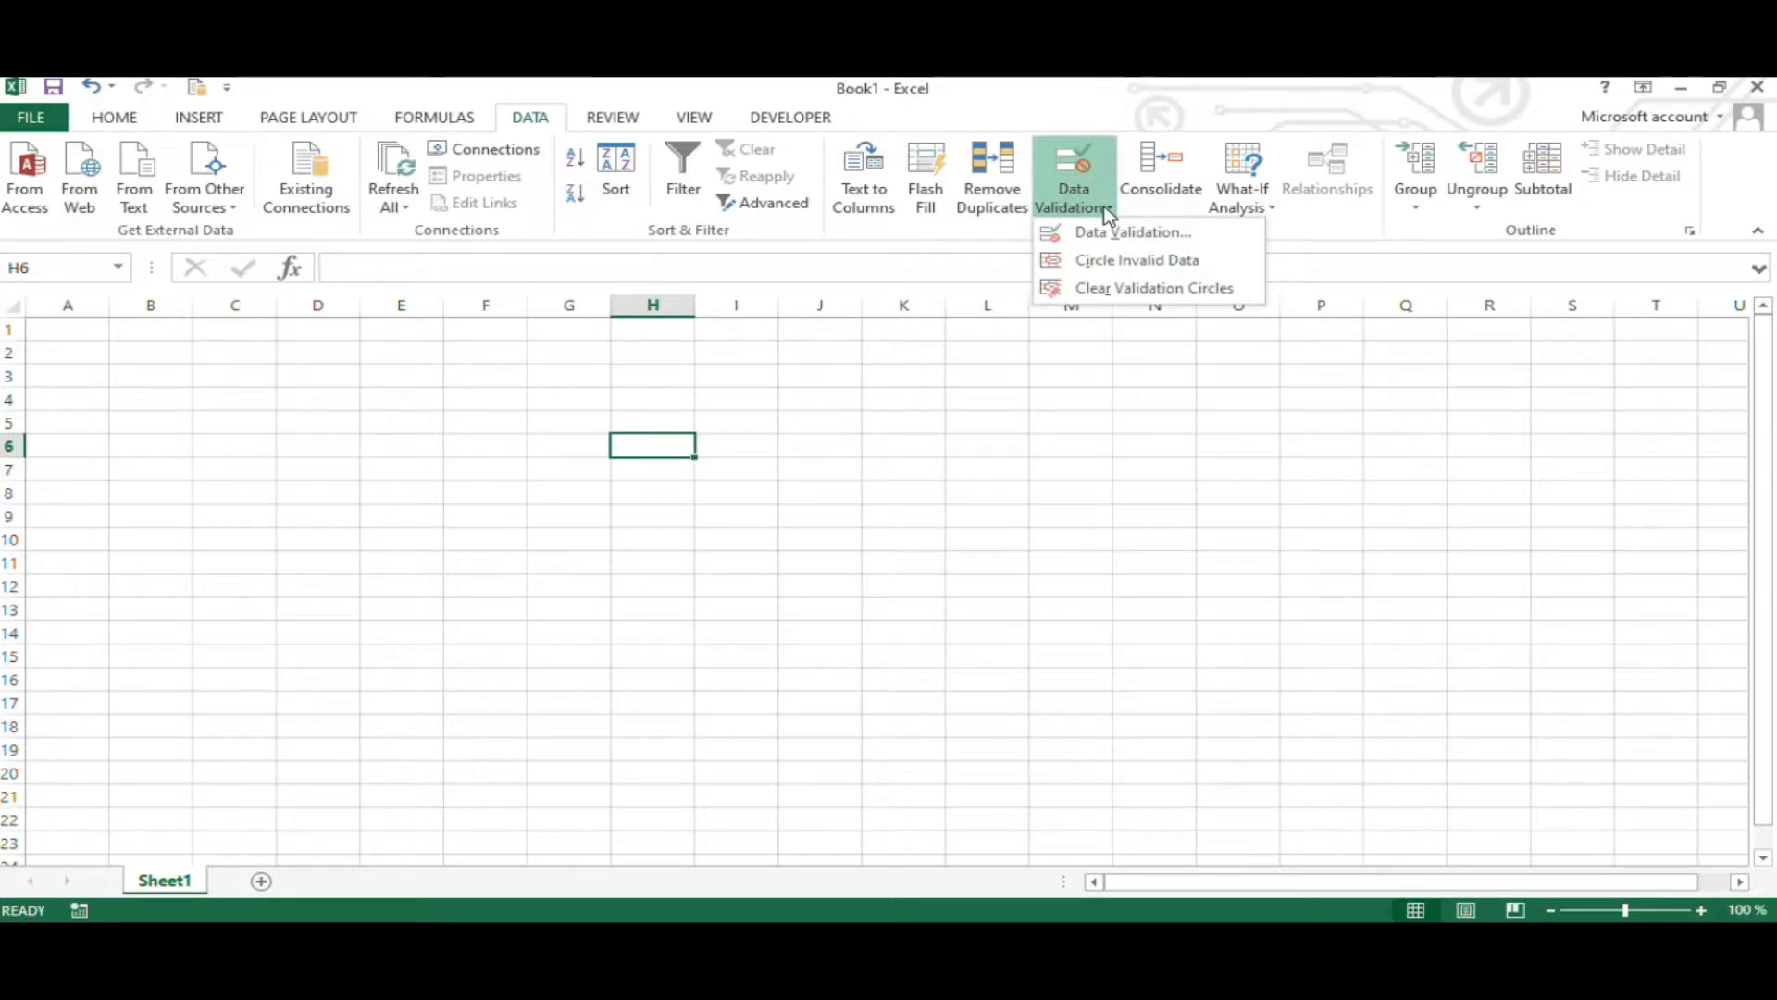
{"action": "left_click", "coordinate": [1099, 239]}
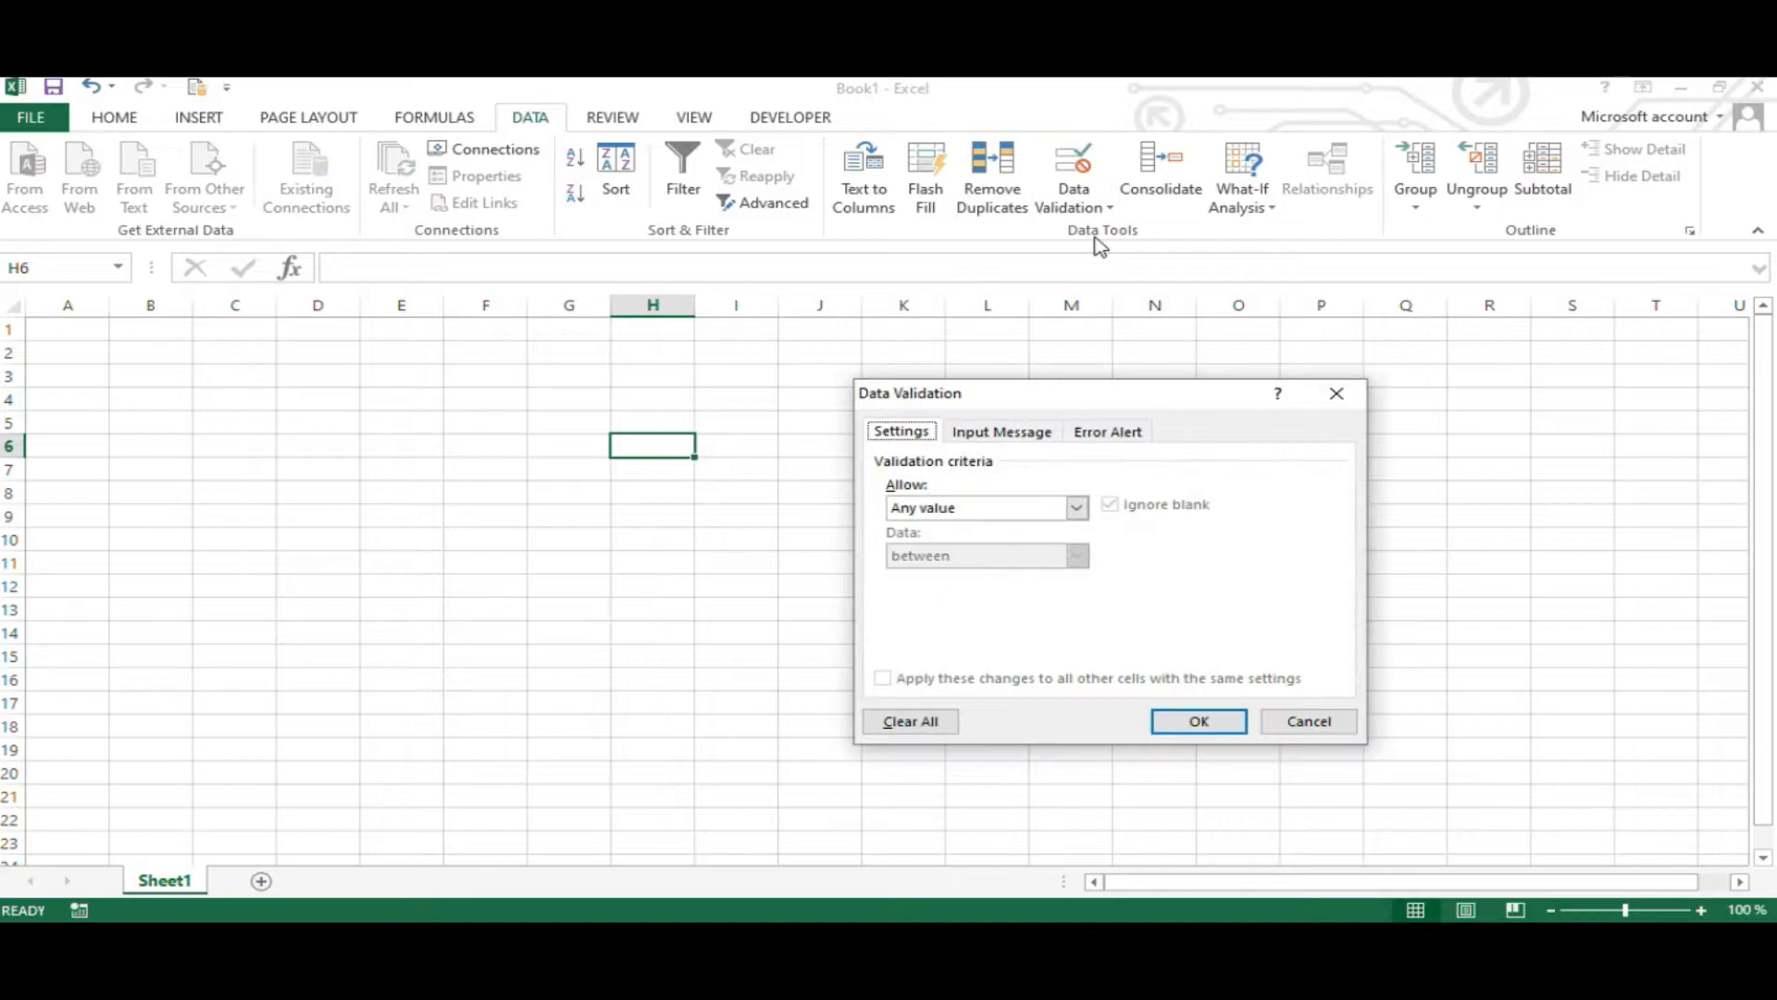
{"action": "left_click_drag", "start_coordinate": [1102, 398], "coordinate": [853, 324]}
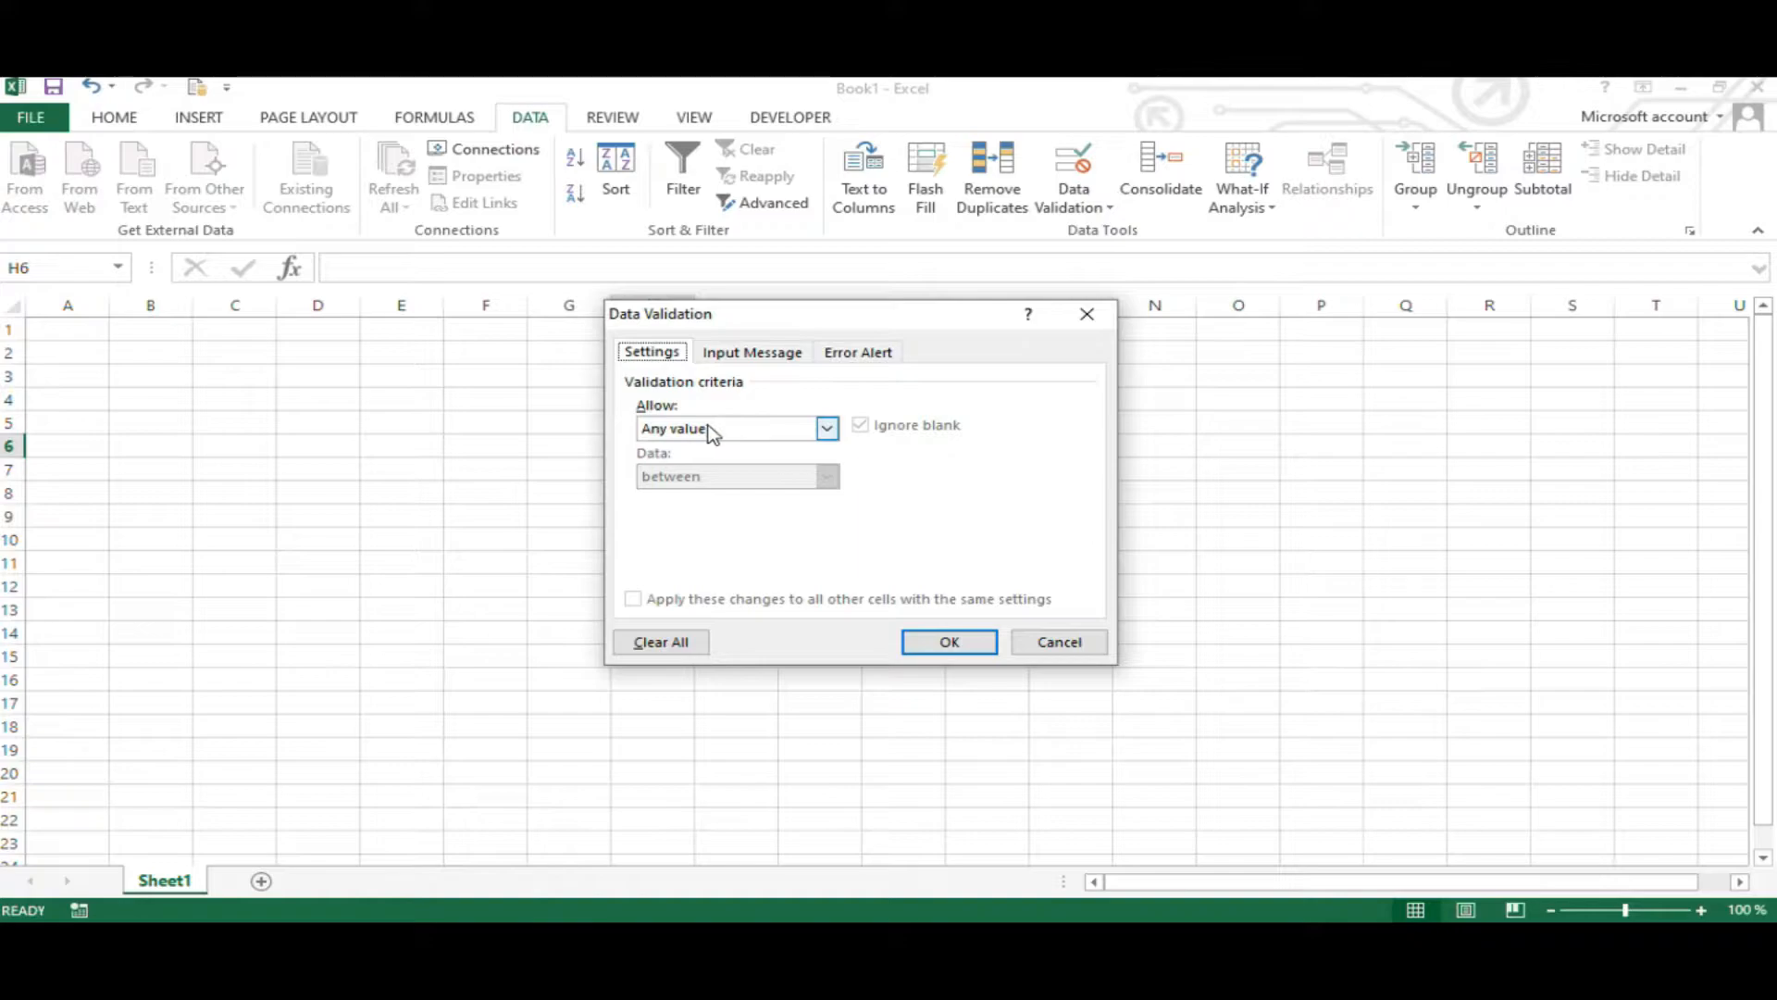
{"action": "left_click", "coordinate": [789, 430]}
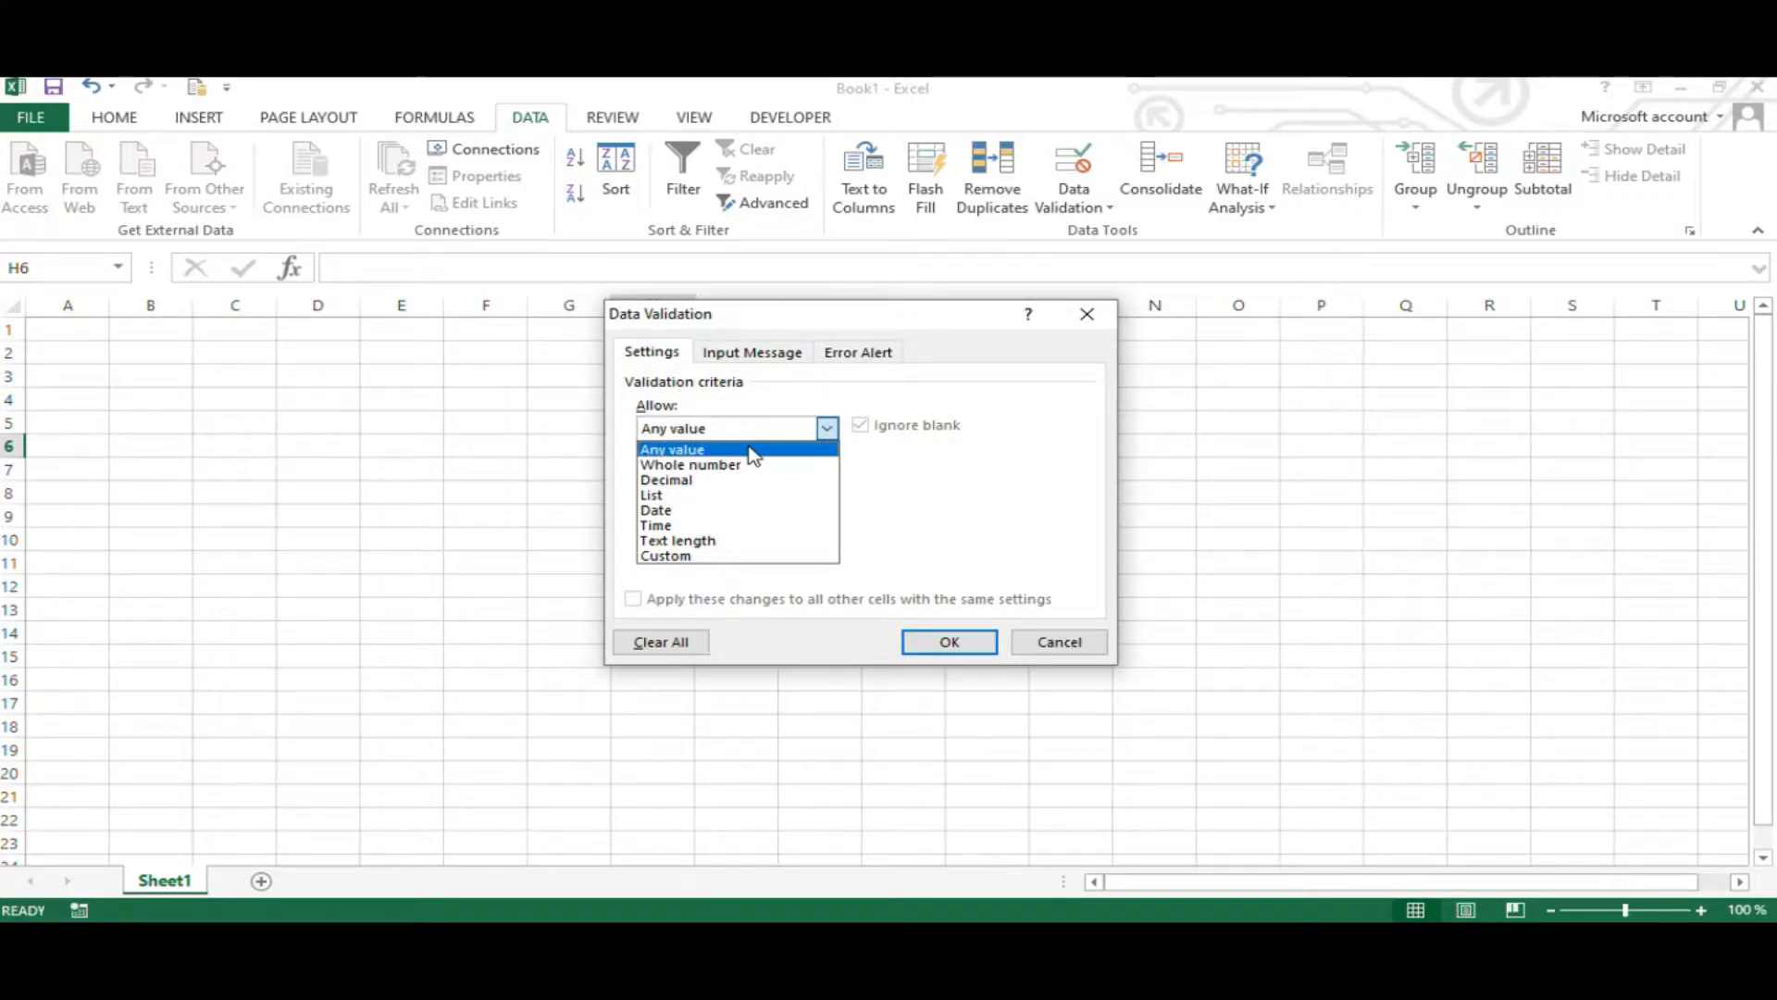
{"action": "left_click", "coordinate": [1069, 642]}
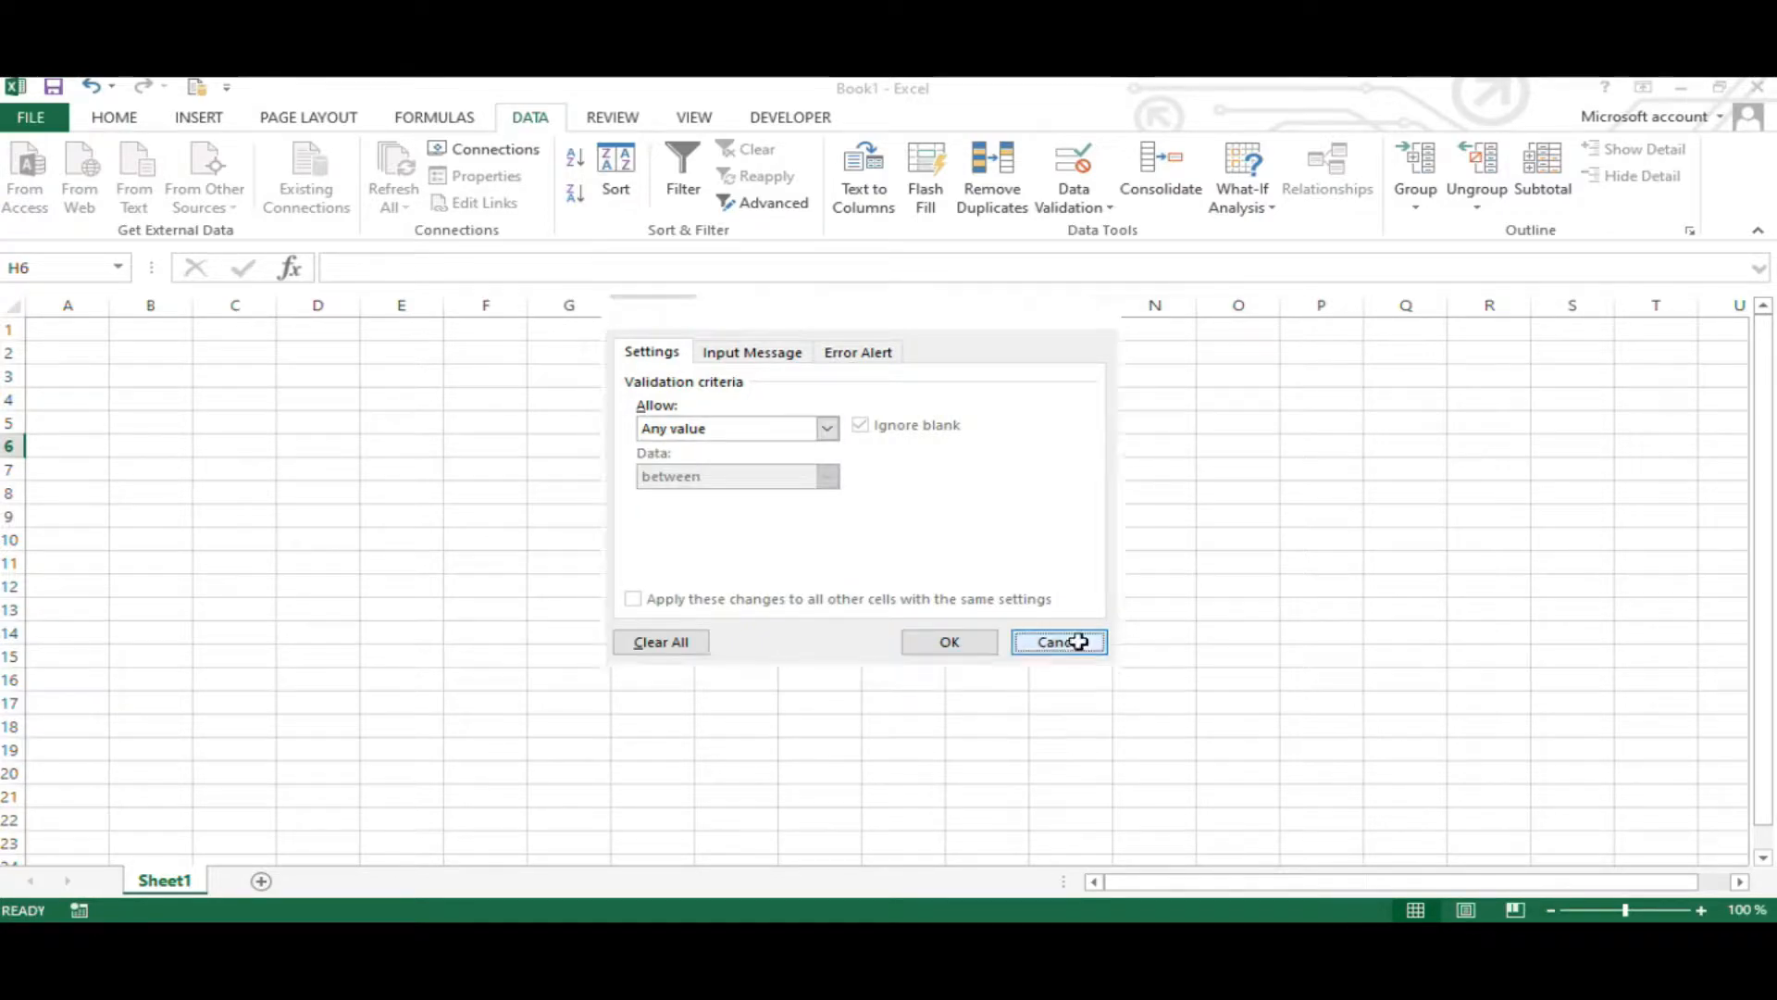
Step: Enter sample text "dczvdz" in D4, the number 35245 in F4 and the date 2/12/2021 in H4
{"action": "left_click", "coordinate": [359, 390]}
{"action": "type", "text": "dczvdz"}
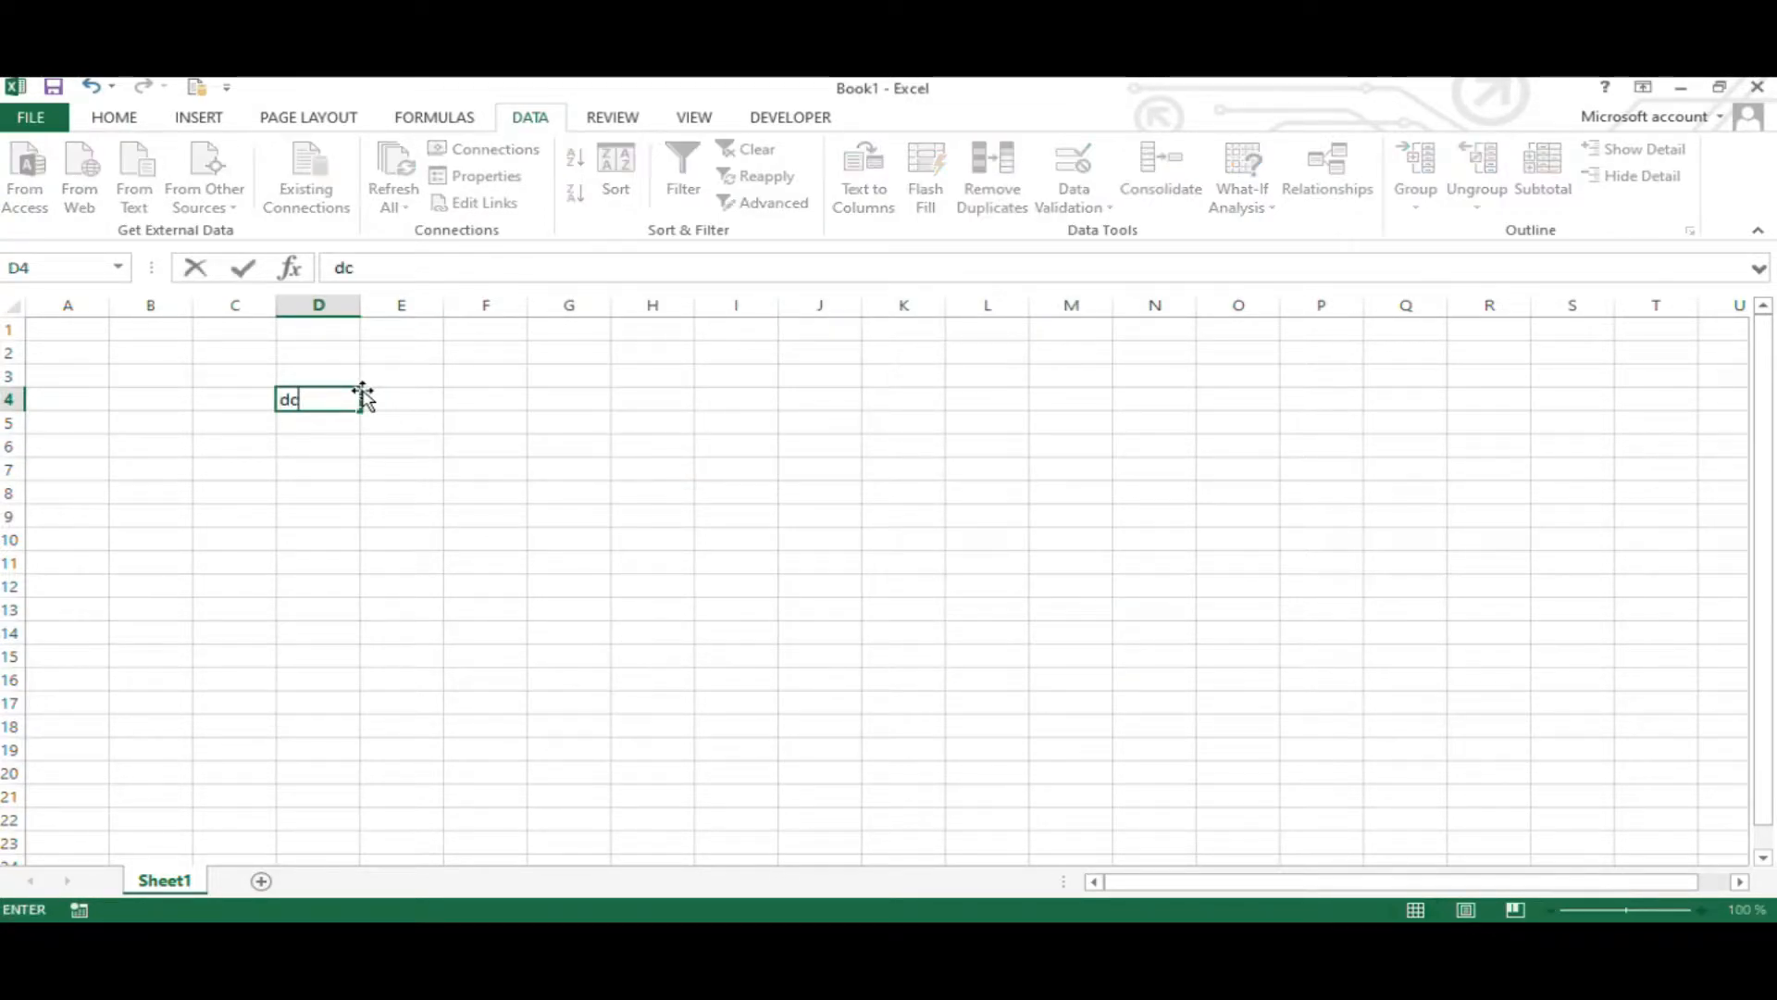
{"action": "double_click", "coordinate": [478, 401]}
{"action": "type", "text": "35245"}
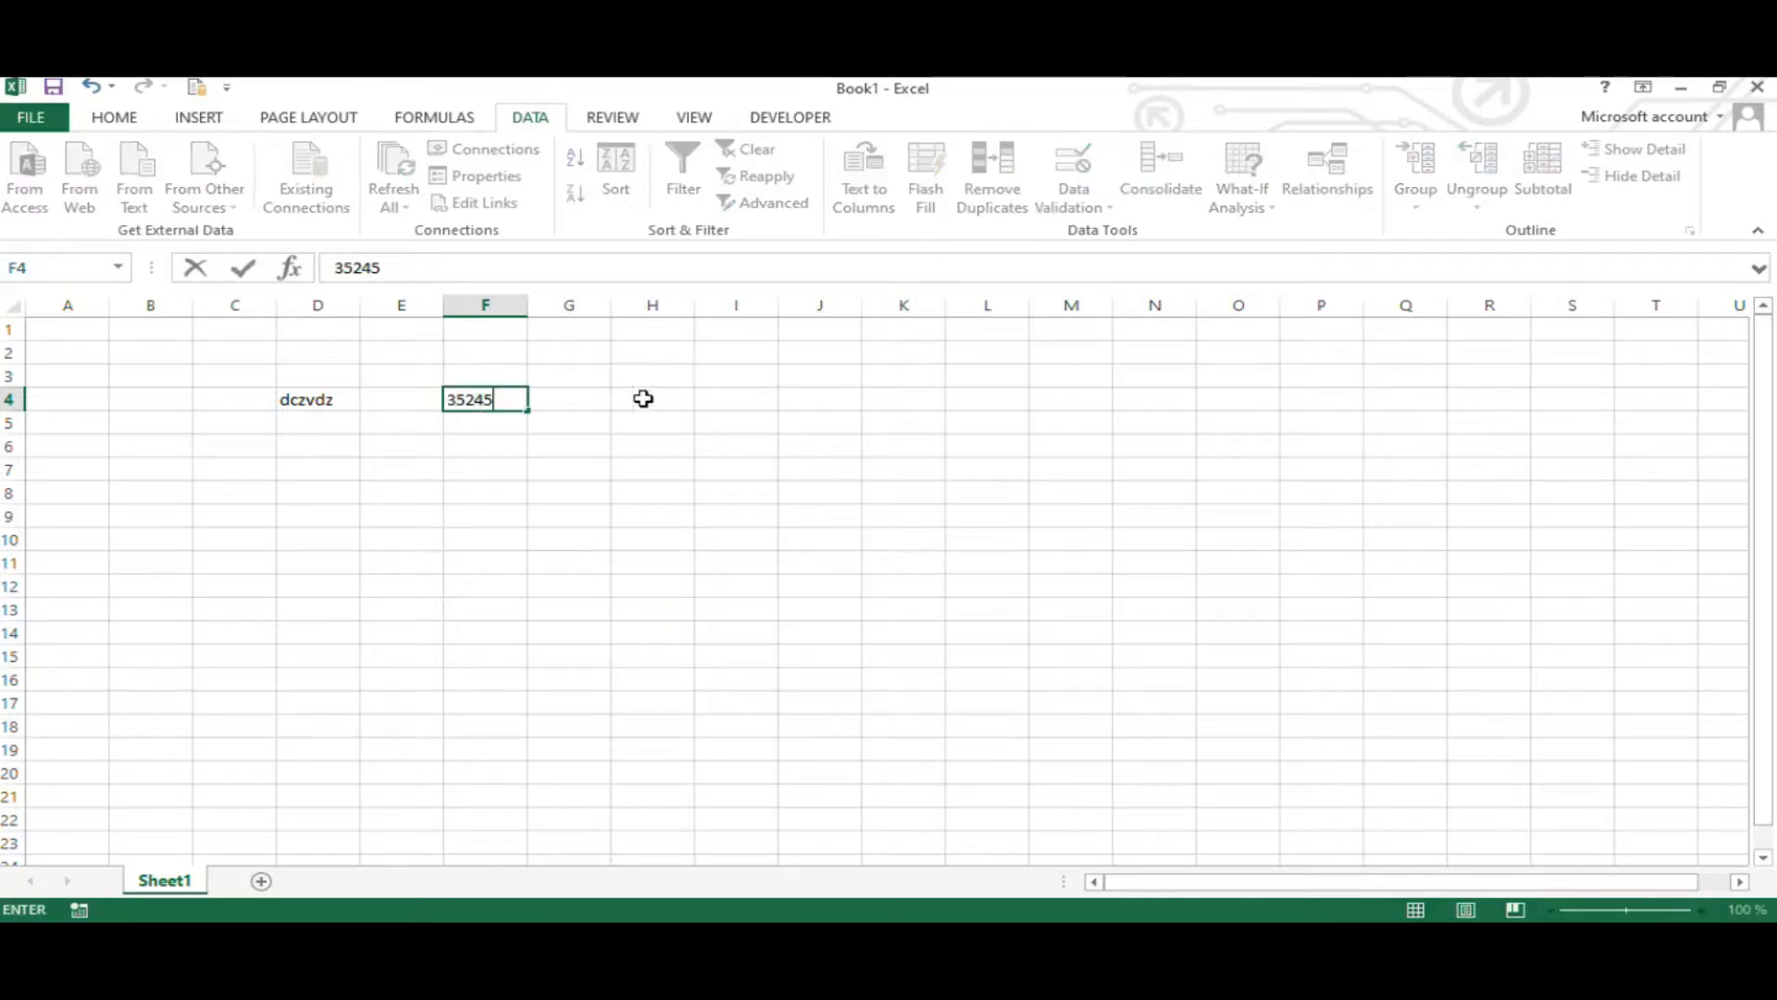
{"action": "left_click", "coordinate": [659, 399]}
{"action": "type", "text": "2/12/2021"}
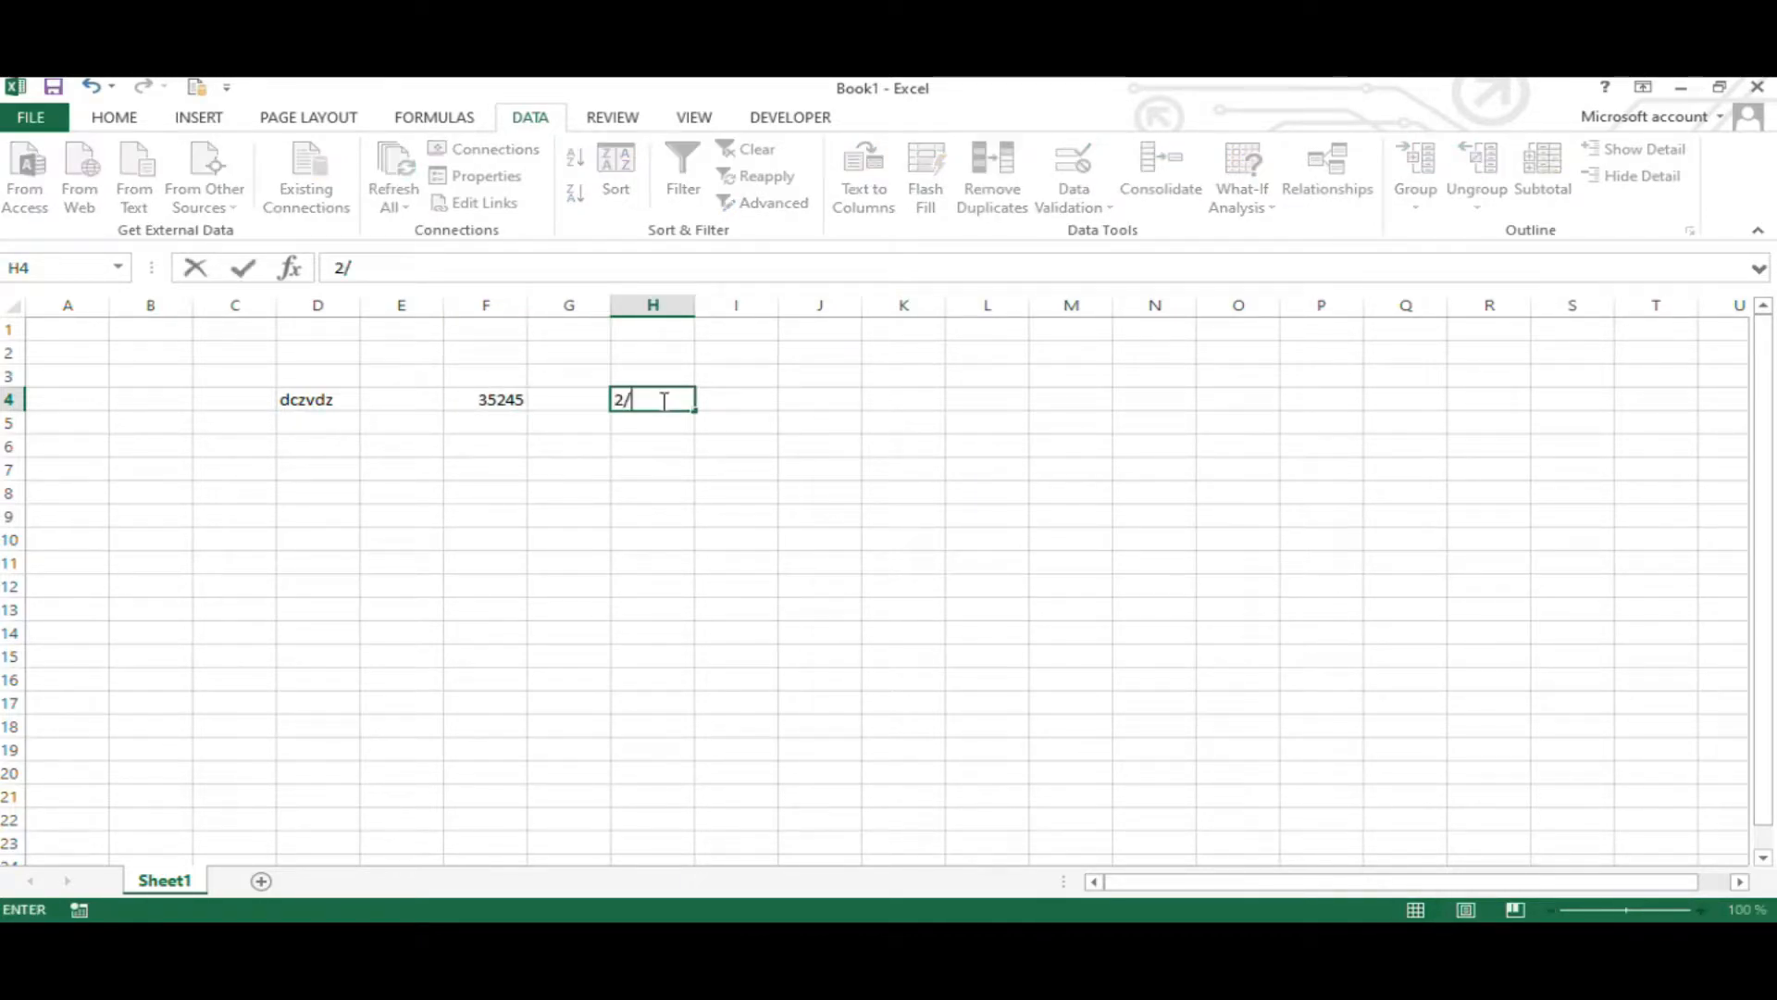
{"action": "left_click", "coordinate": [735, 466]}
{"action": "left_click", "coordinate": [652, 400]}
{"action": "left_click", "coordinate": [458, 401]}
{"action": "left_click", "coordinate": [311, 401]}
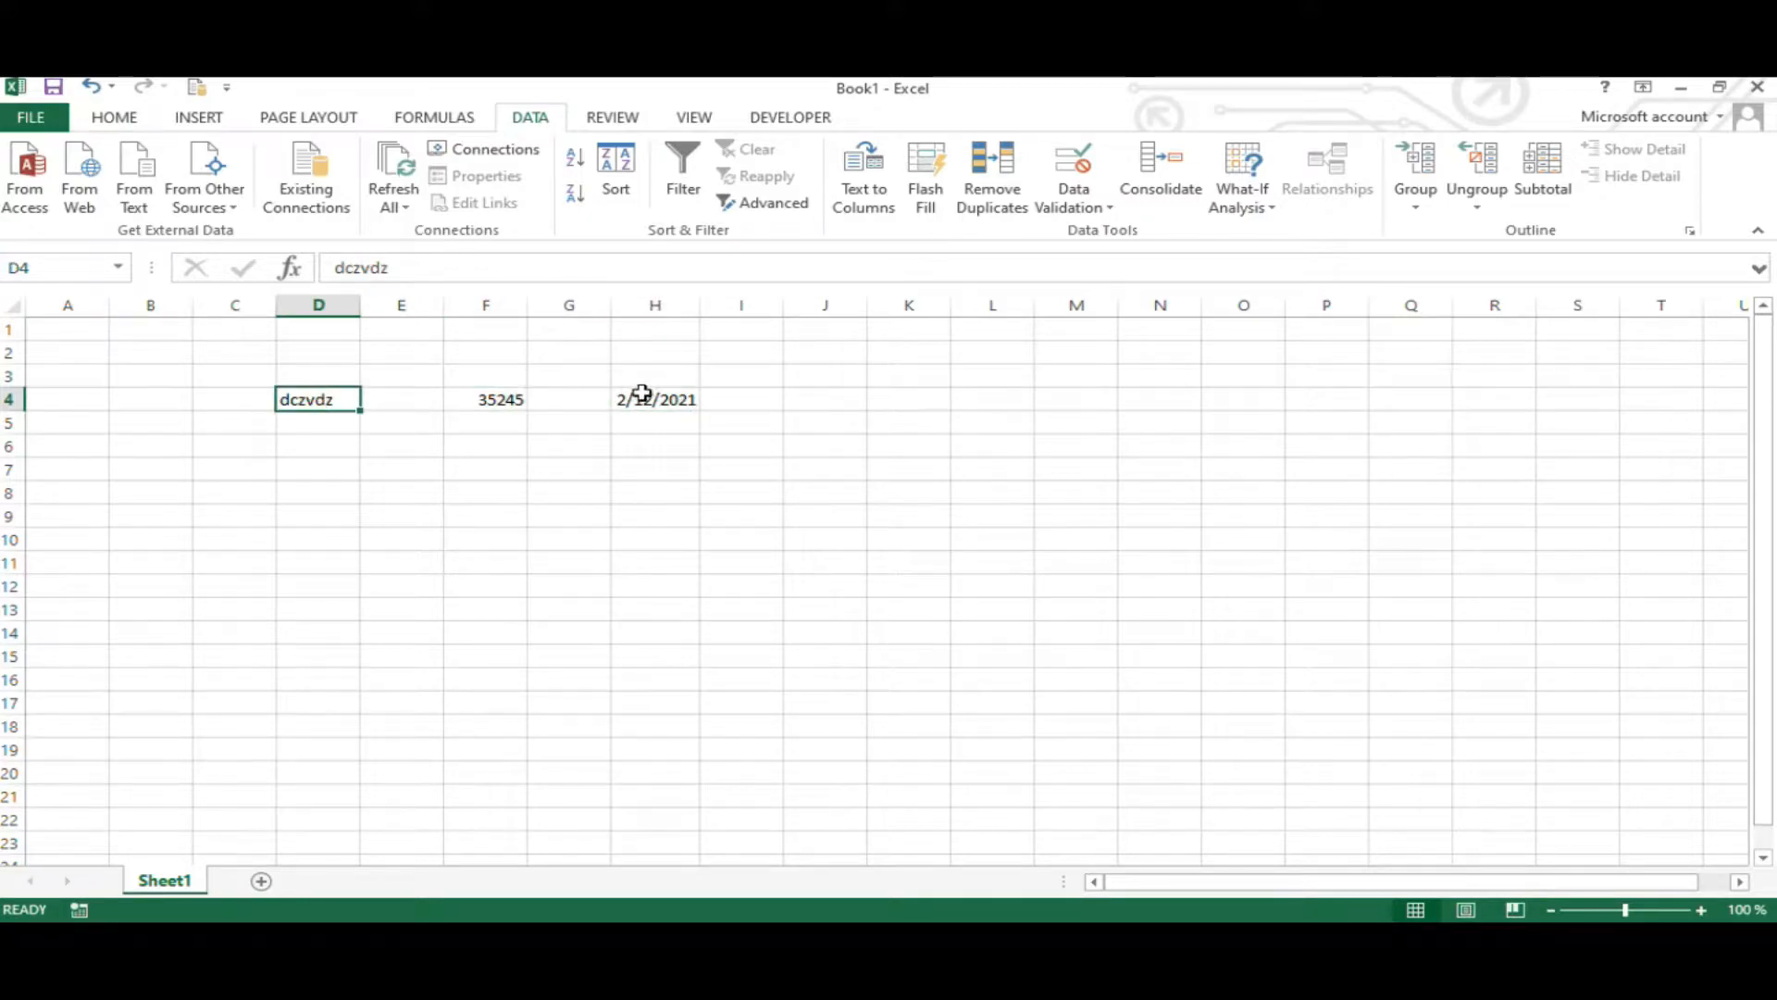
Step: Review the allowed-value options of Data Validation for cell D4 without applying a rule
{"action": "left_click", "coordinate": [1074, 199]}
{"action": "left_click", "coordinate": [1125, 232]}
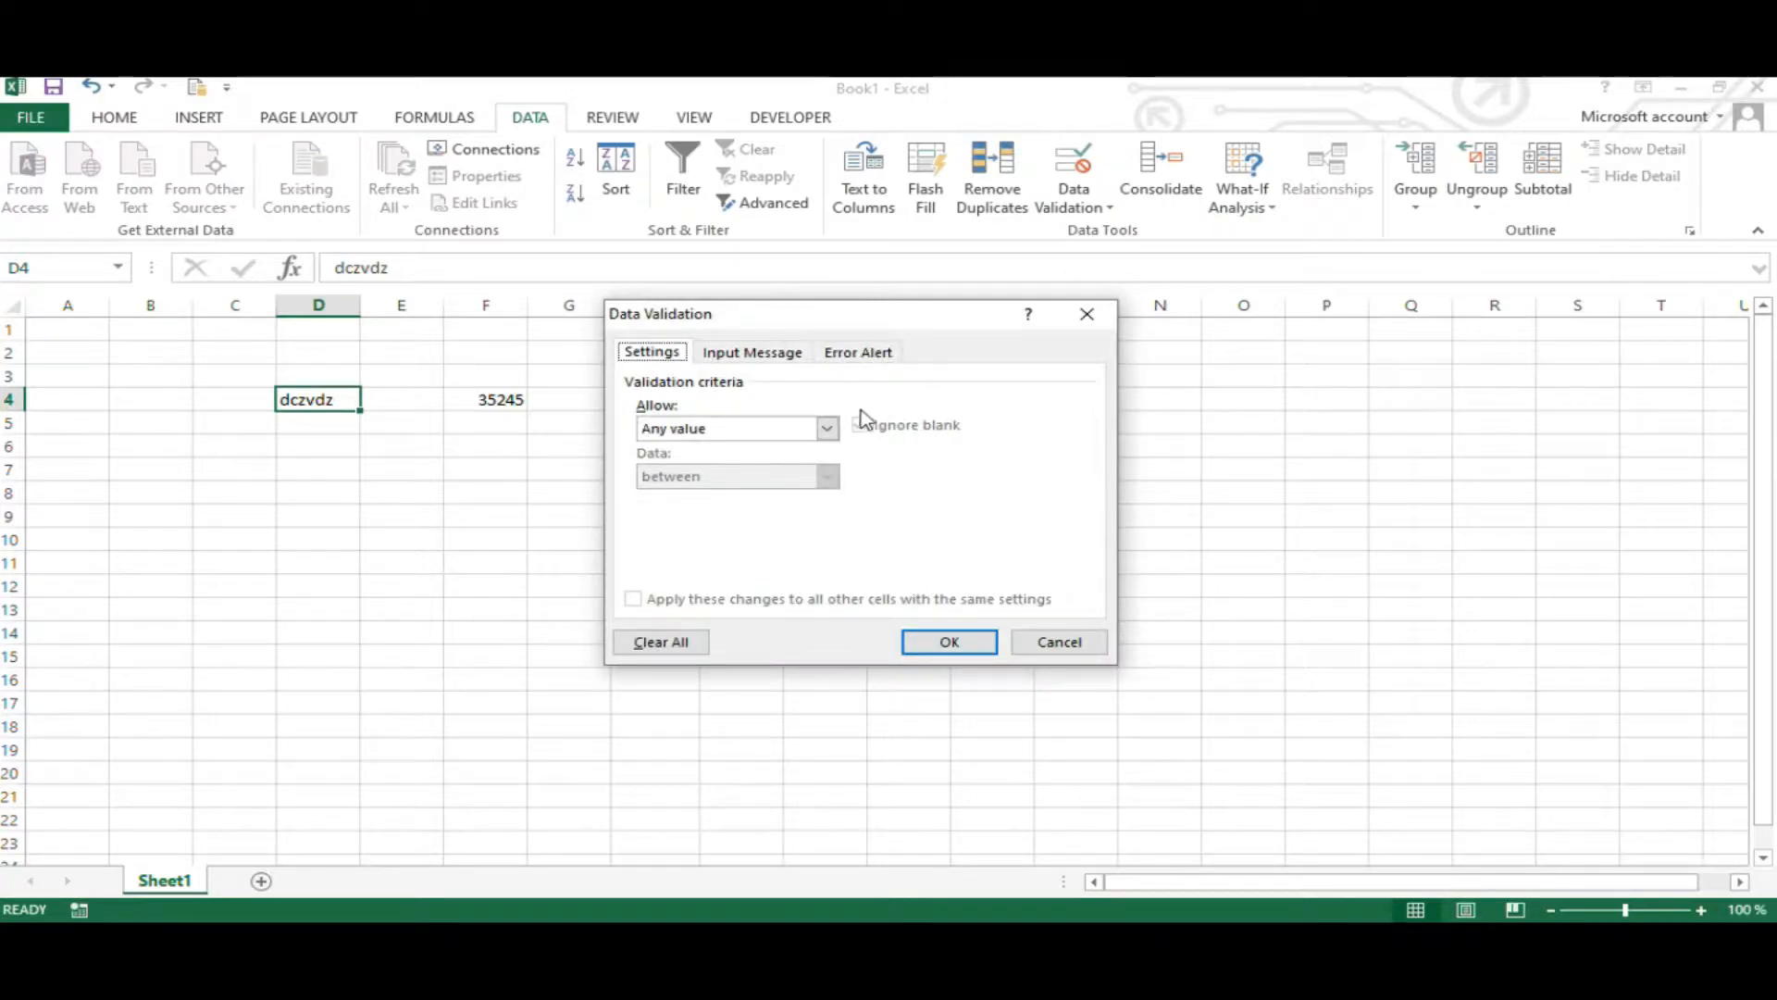
{"action": "left_click", "coordinate": [828, 431]}
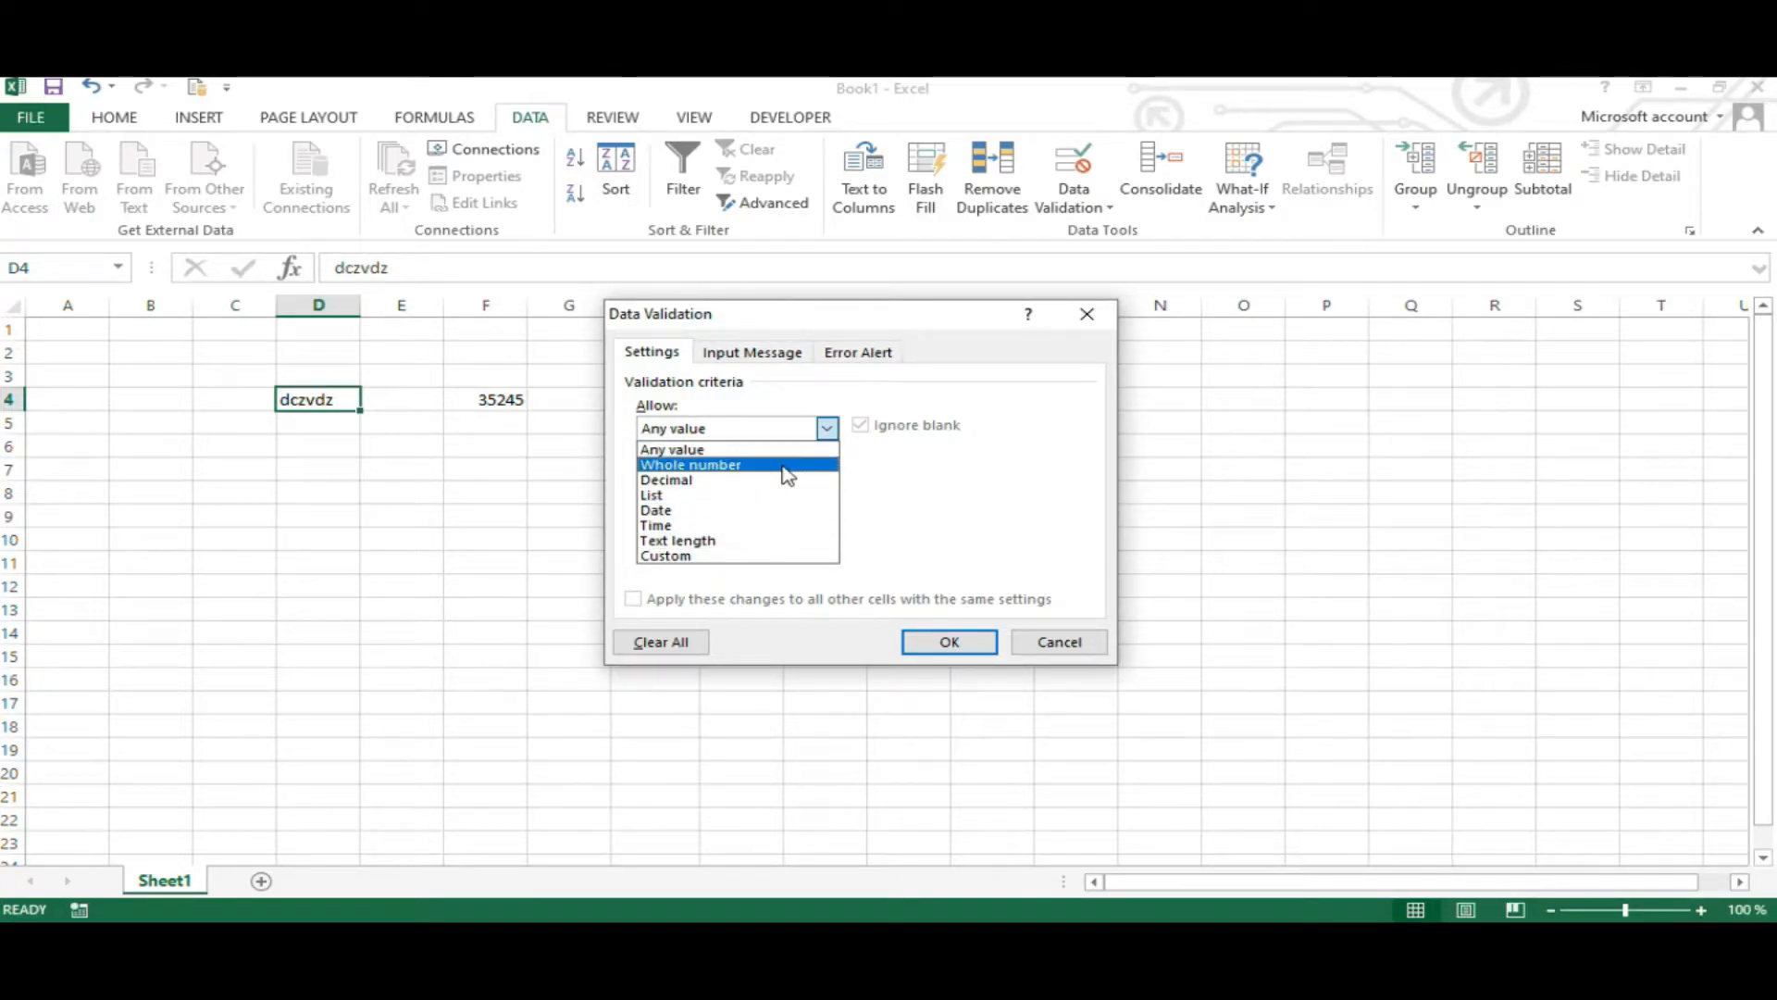
{"action": "left_click", "coordinate": [1071, 642]}
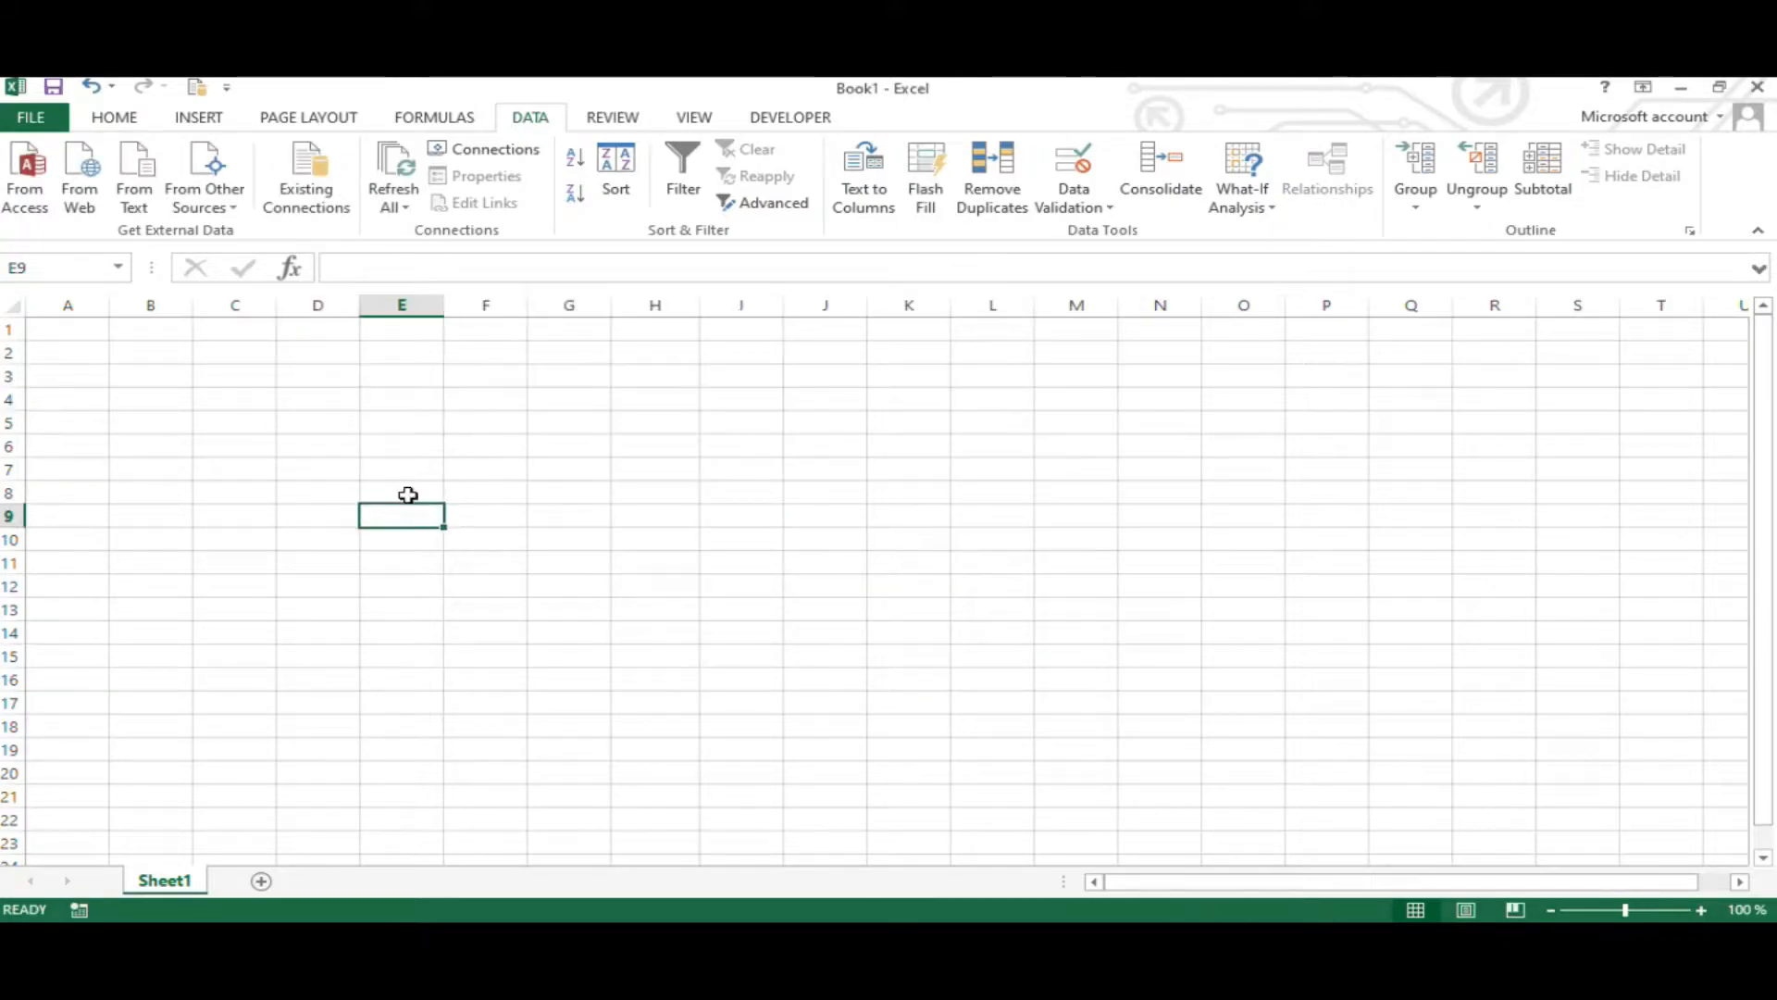
Step: Enter the column heading "Numbers" in cell C3
{"action": "left_click", "coordinate": [241, 380]}
{"action": "type", "text": "Numbers"}
{"action": "key", "text": "Return"}
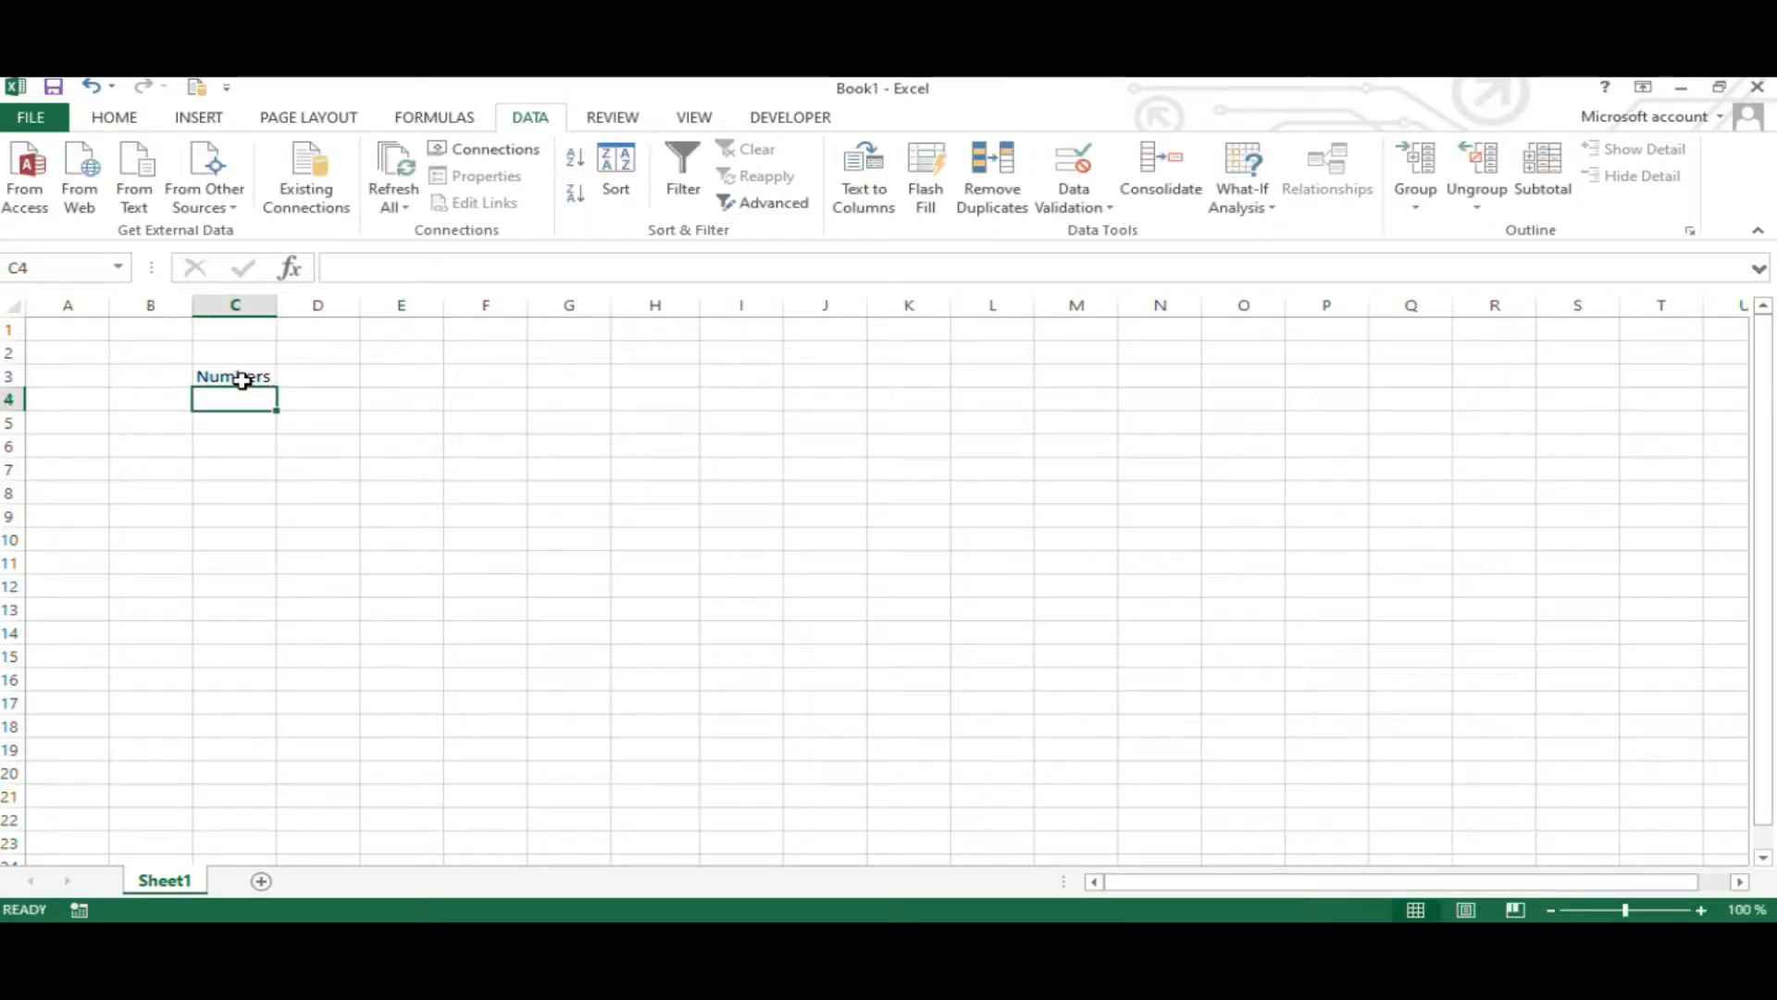
Step: Apply Data Validation to C4:C13 that allows whole numbers between a minimum of 20 and a maximum value
{"action": "left_click_drag", "start_coordinate": [248, 400], "coordinate": [256, 611]}
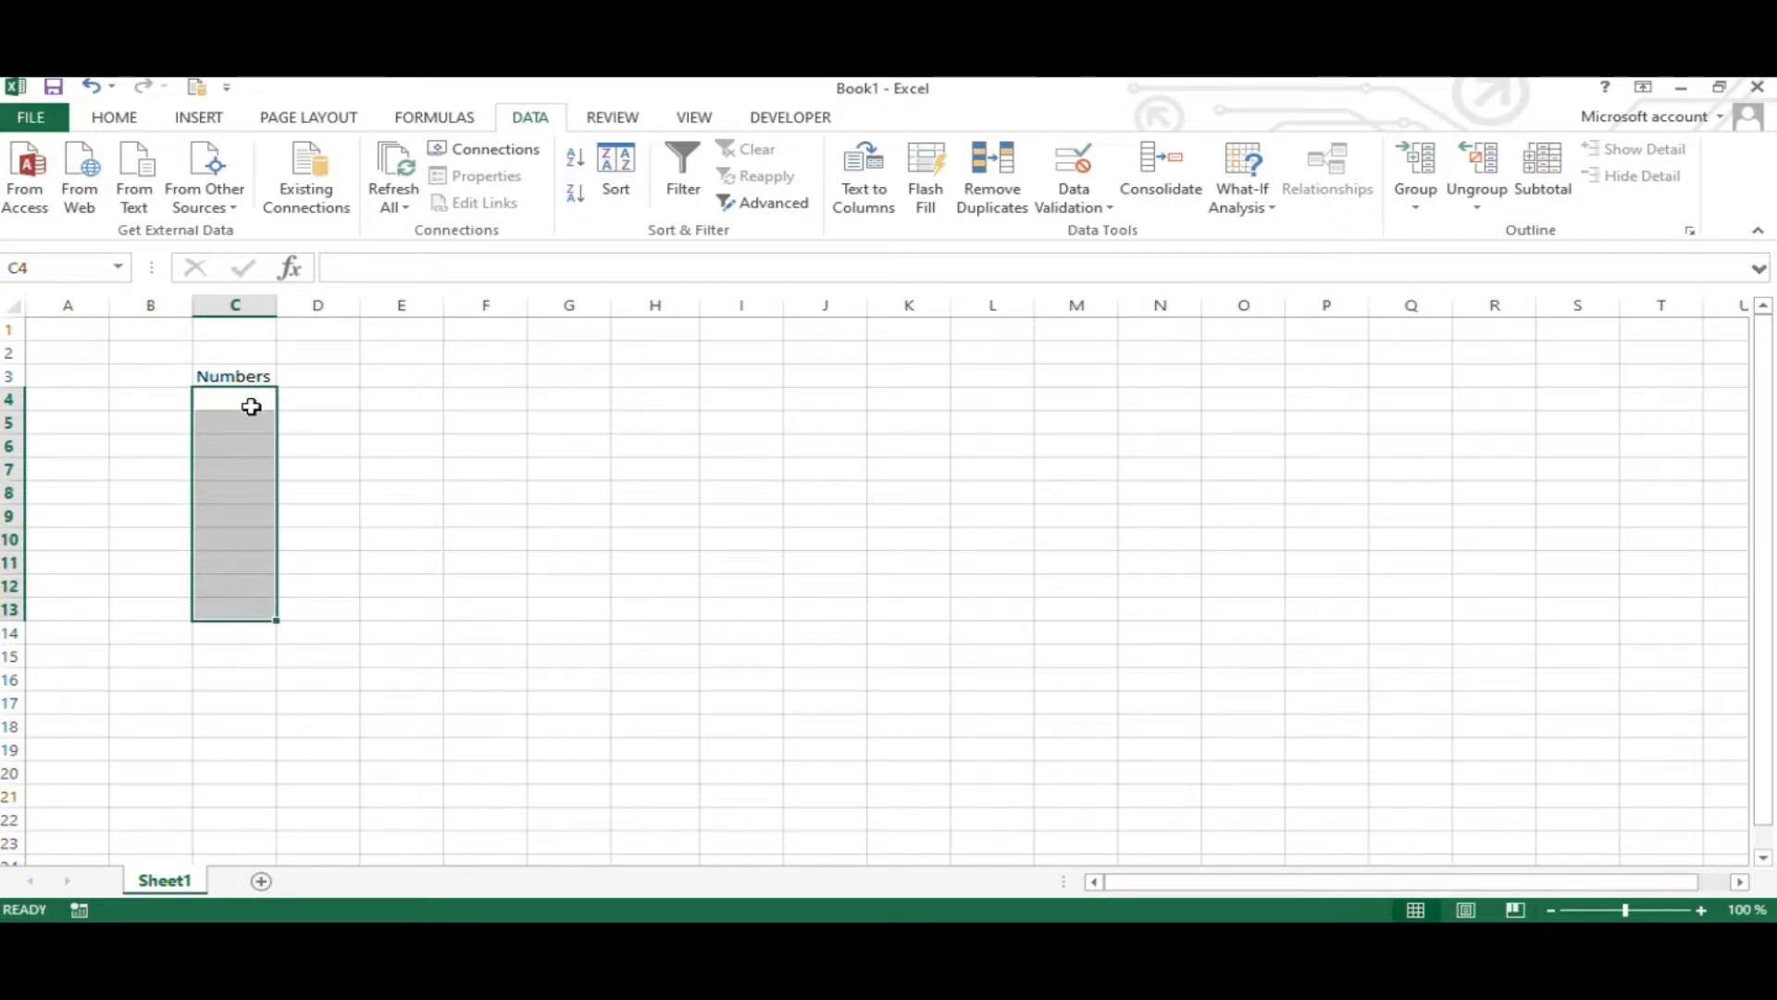
{"action": "left_click", "coordinate": [1100, 209]}
{"action": "left_click", "coordinate": [1127, 231]}
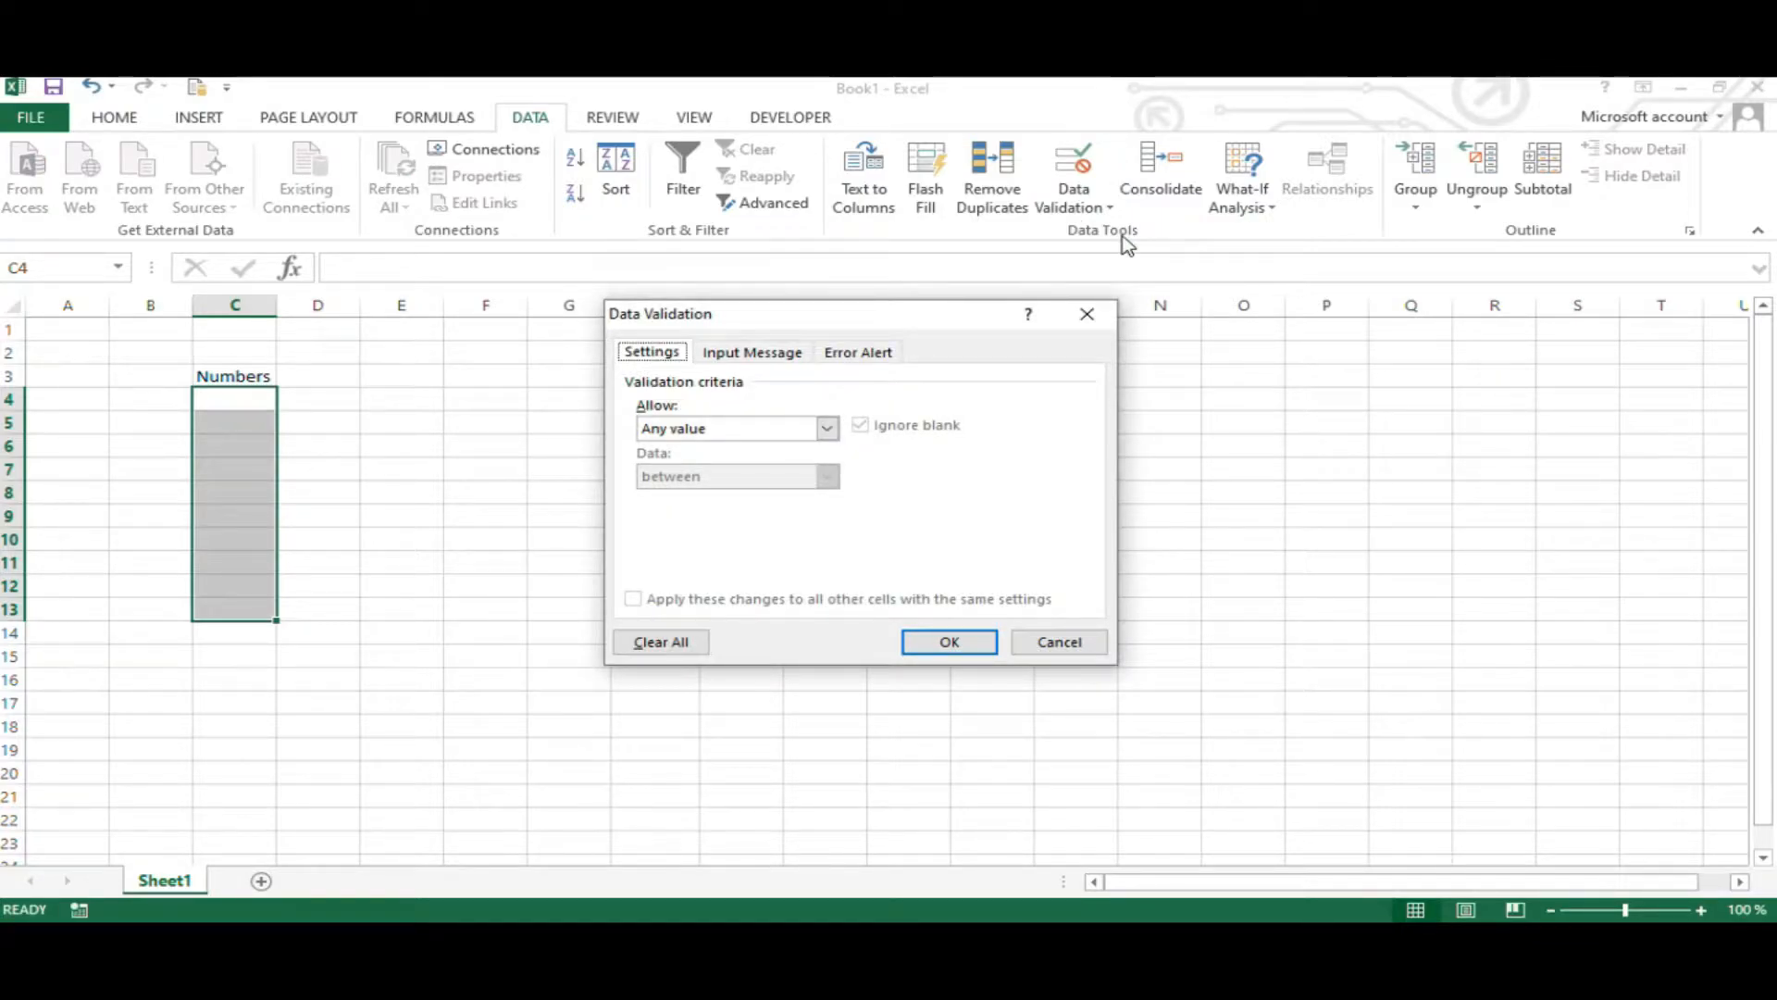
{"action": "left_click", "coordinate": [827, 428]}
{"action": "left_click", "coordinate": [726, 452]}
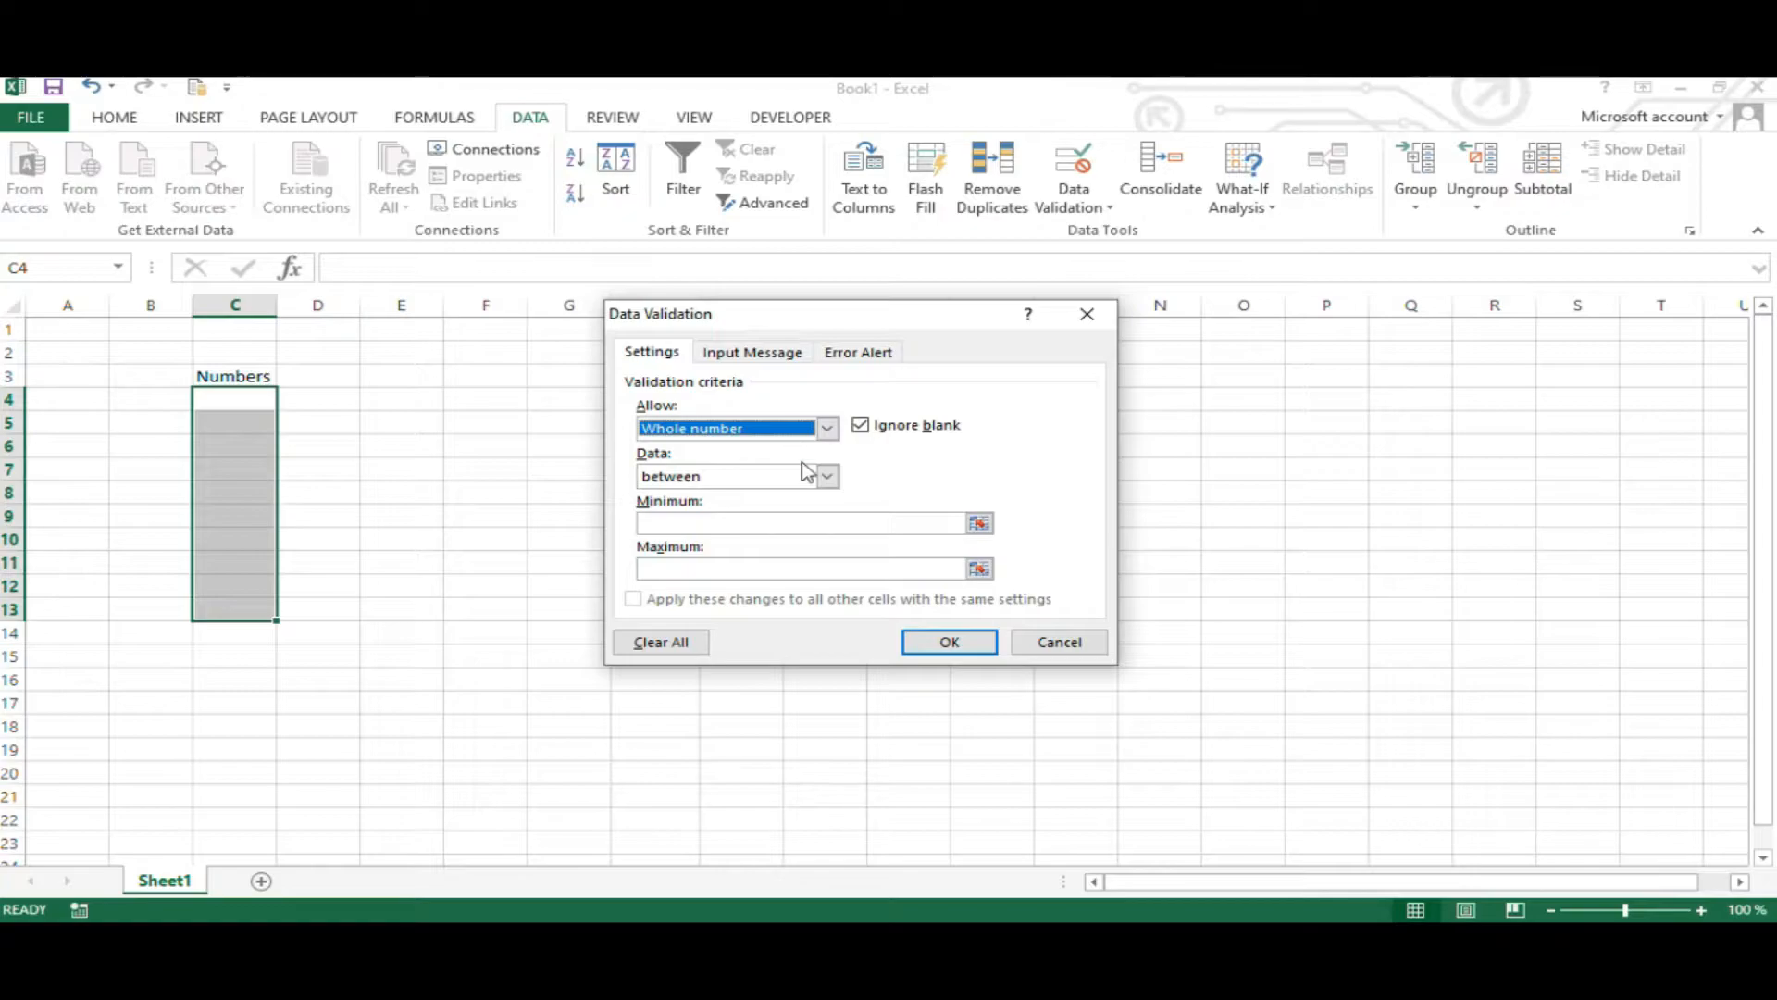
{"action": "left_click", "coordinate": [827, 475]}
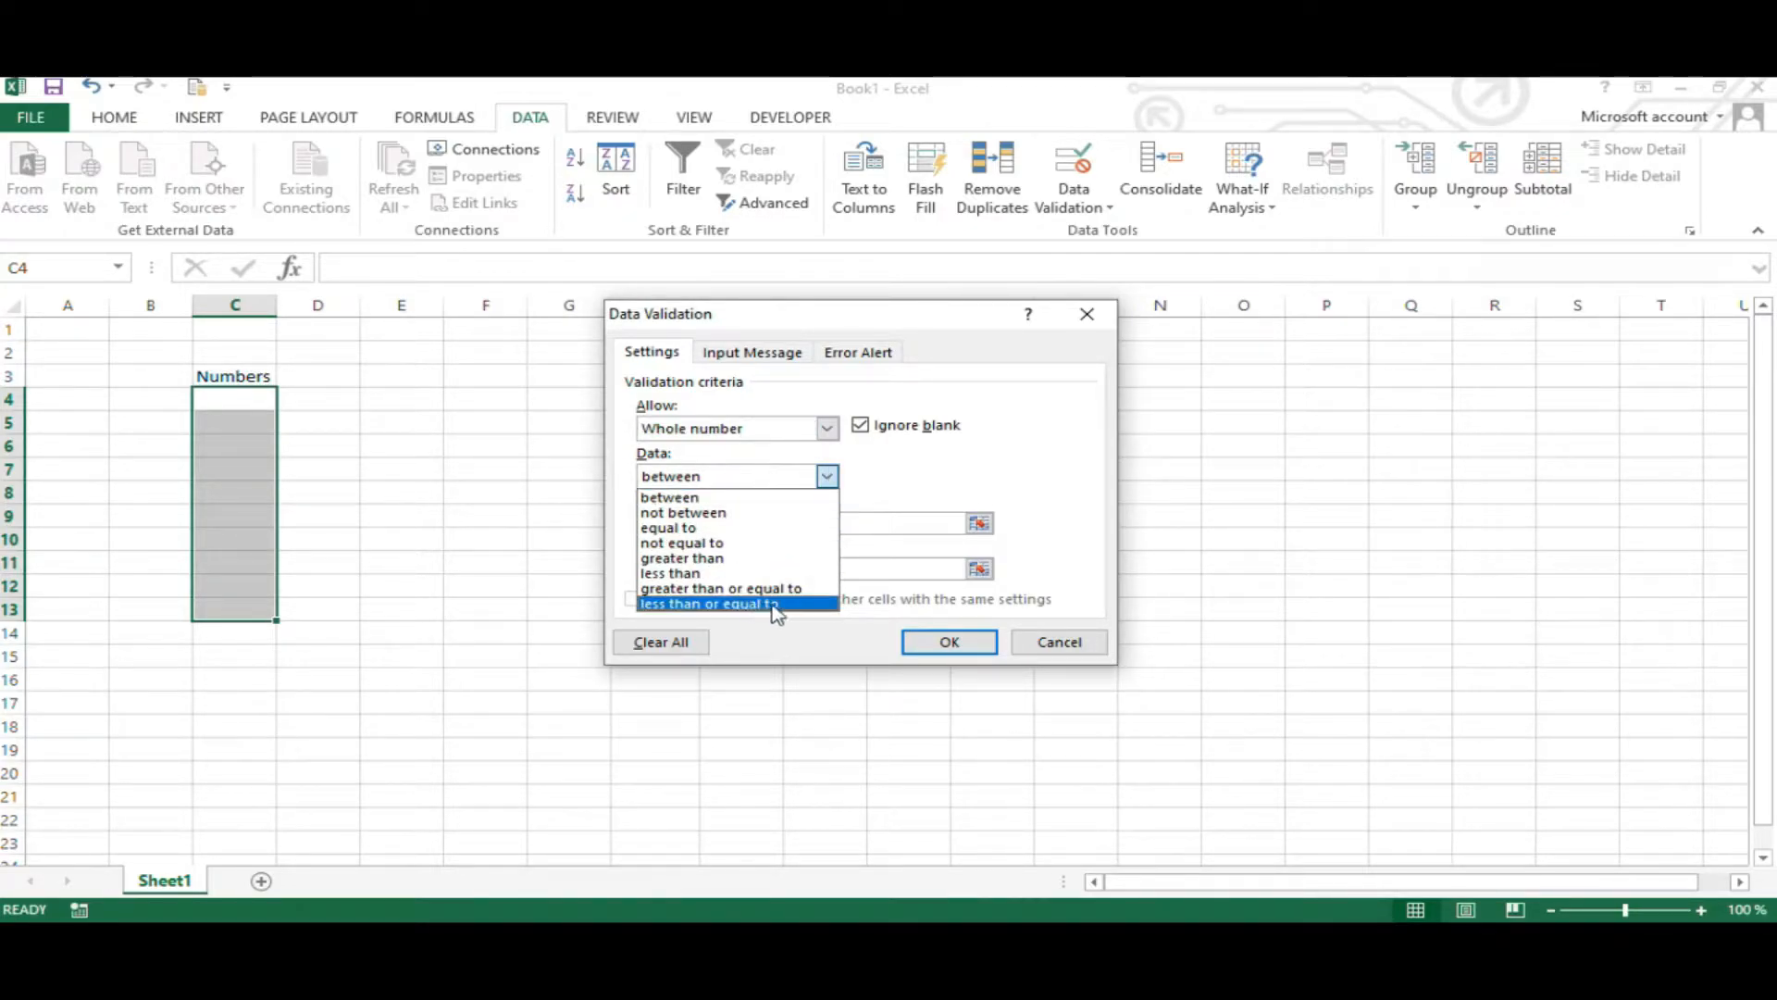
{"action": "left_click", "coordinate": [775, 504]}
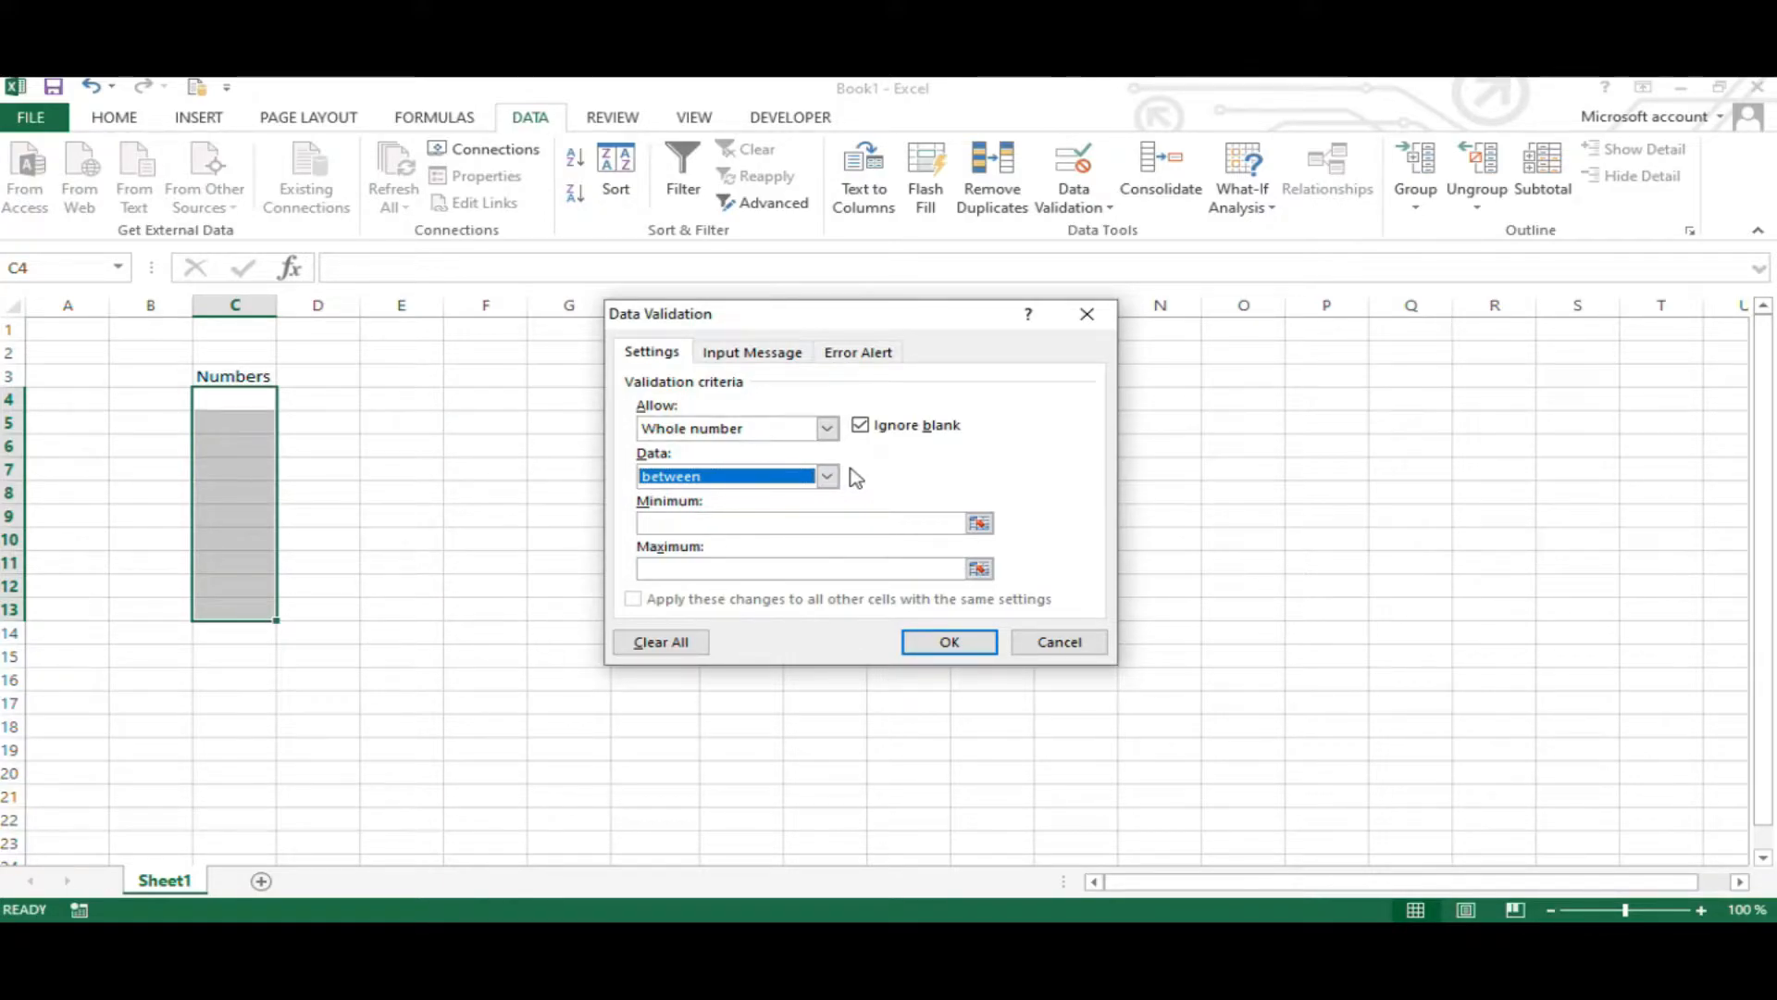
{"action": "left_click", "coordinate": [801, 523]}
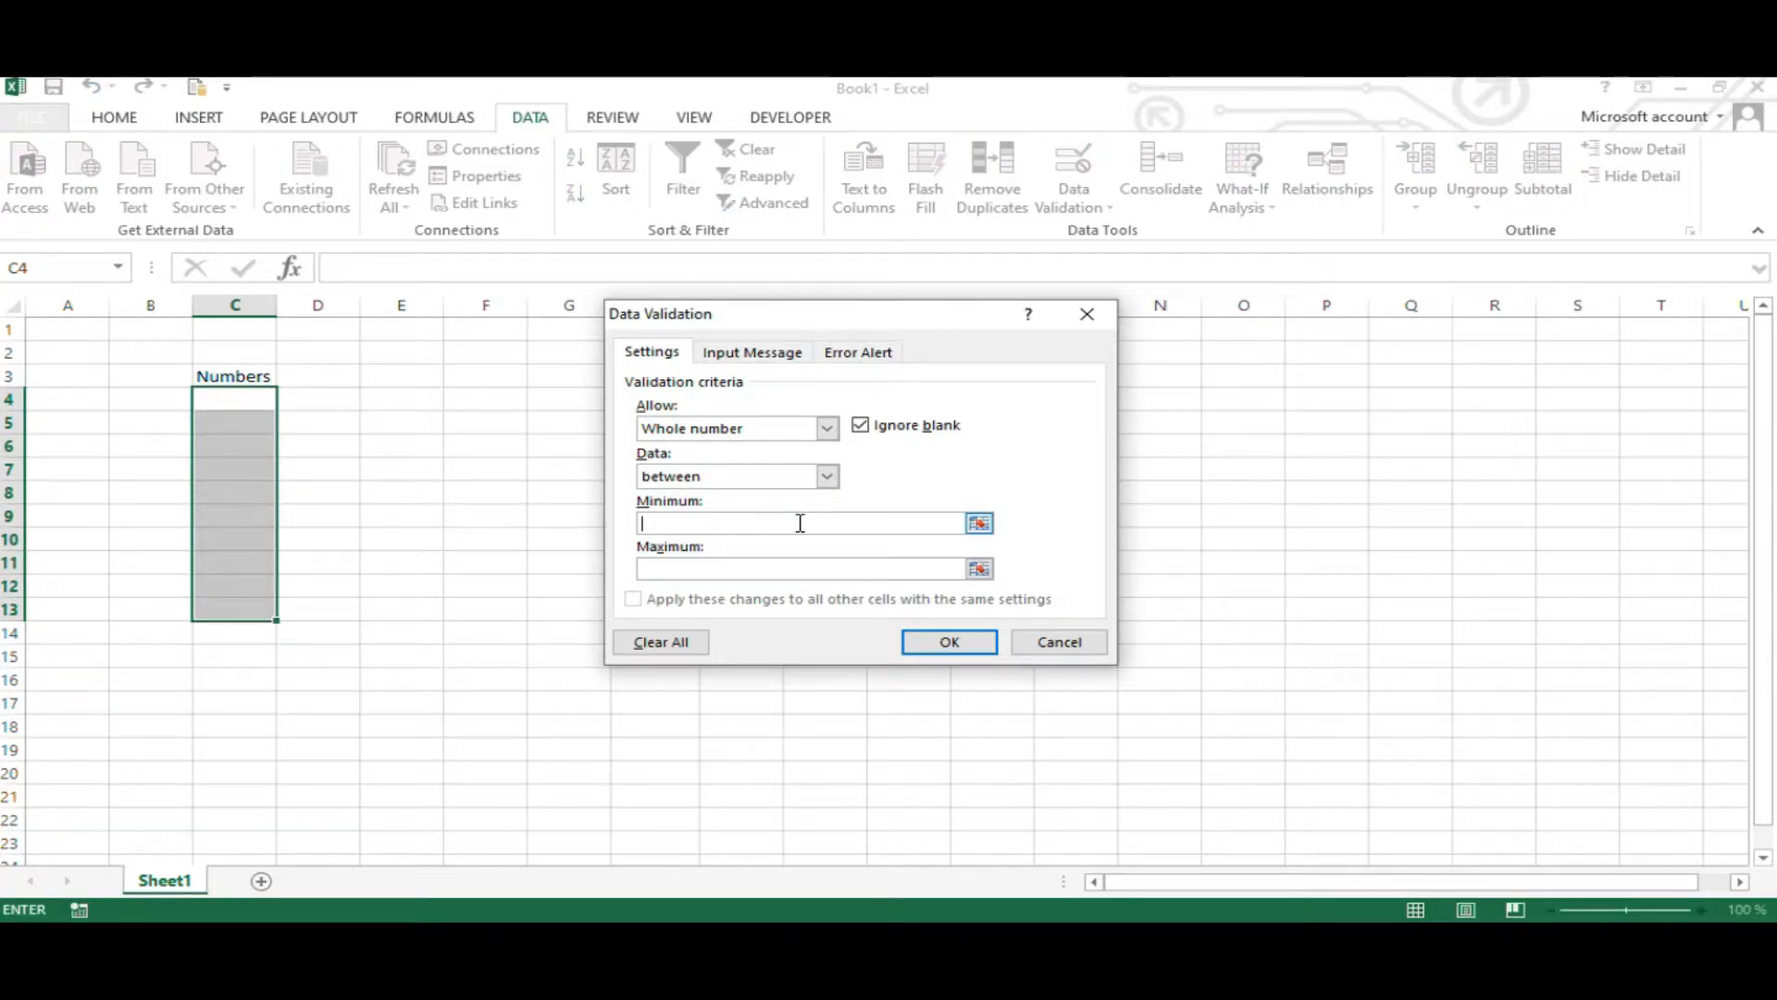
{"action": "type", "text": "20"}
{"action": "left_click", "coordinate": [788, 570]}
{"action": "left_click", "coordinate": [970, 648]}
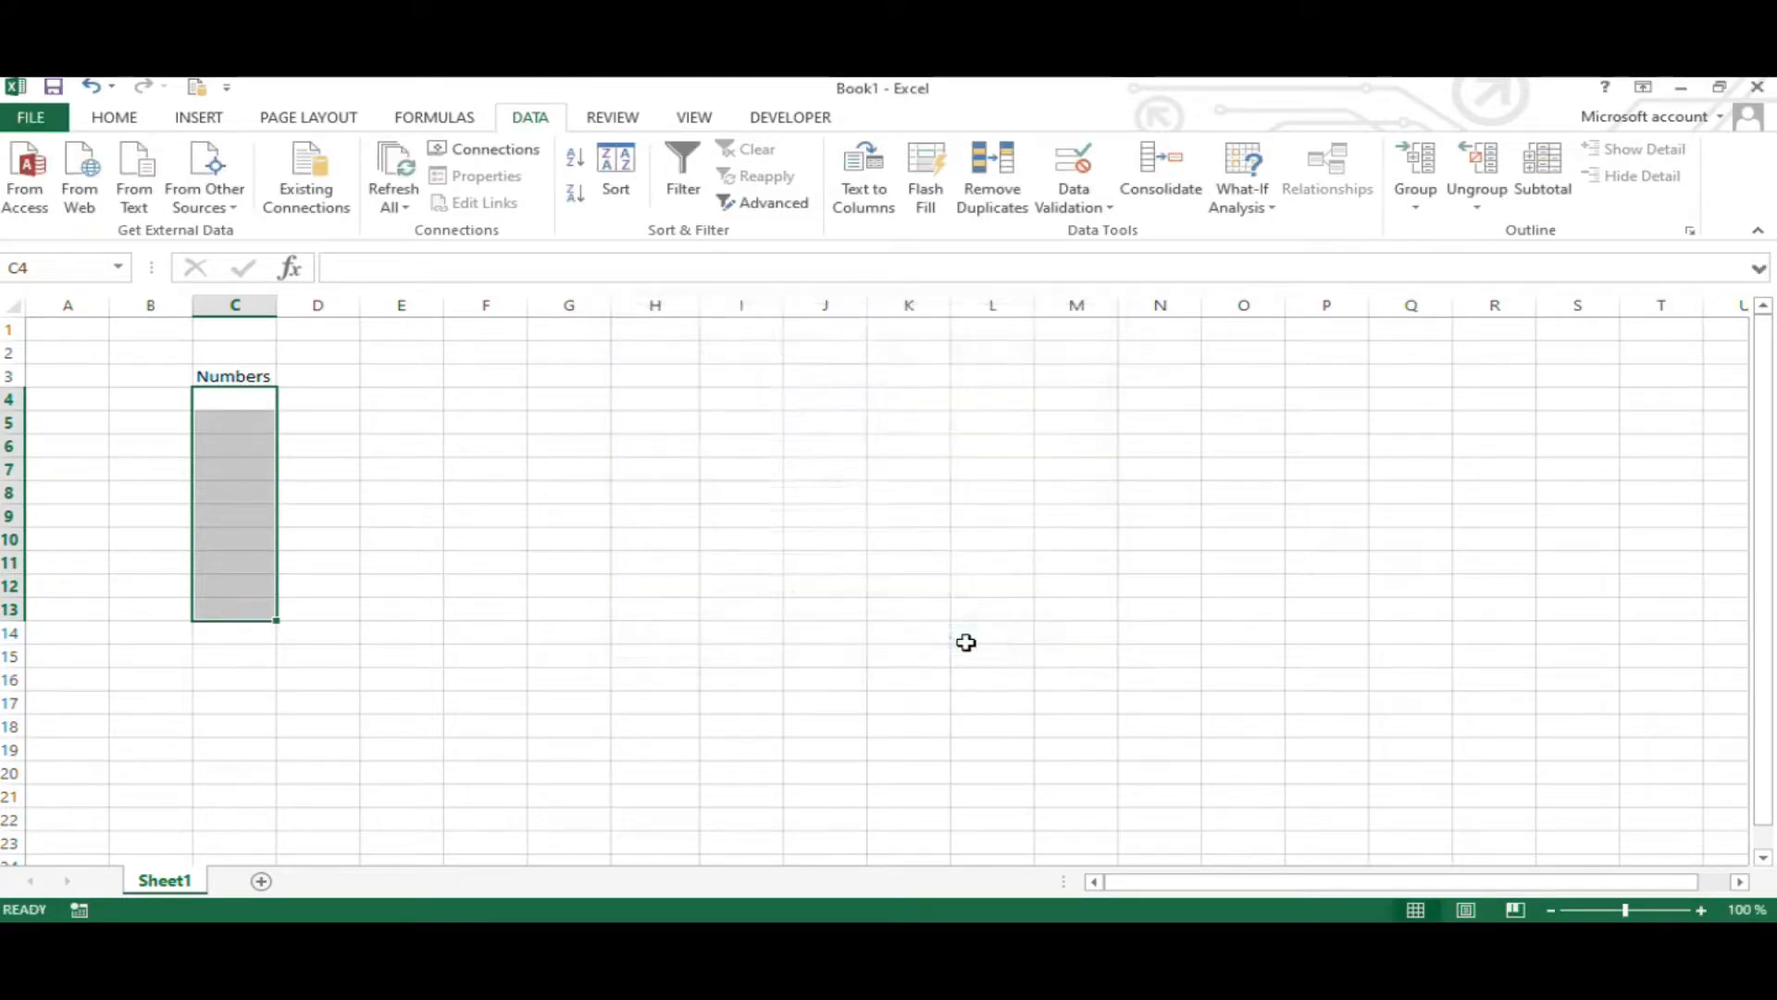
Step: Enter 20, 30 and 40 in cells C4 to C6 under the Numbers heading
{"action": "left_click", "coordinate": [233, 398]}
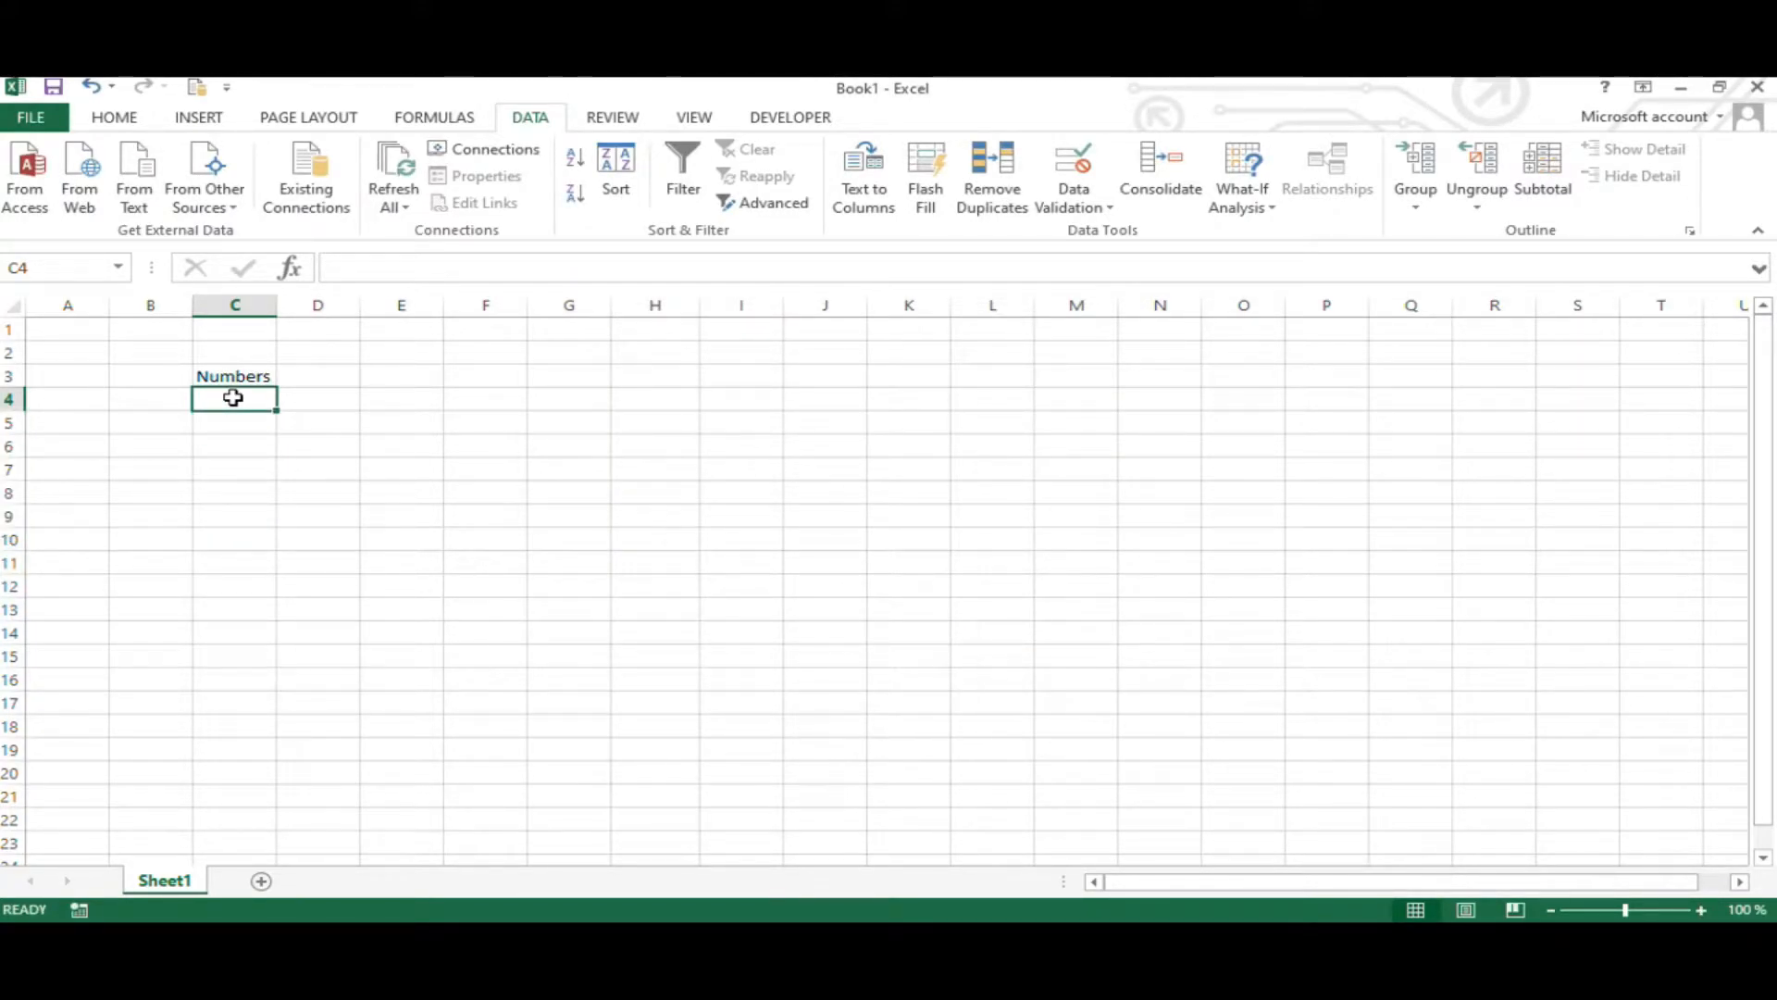
{"action": "type", "text": "20"}
{"action": "key", "text": "Return"}
{"action": "type", "text": "30"}
{"action": "key", "text": "Return"}
{"action": "type", "text": "40"}
{"action": "key", "text": "Return"}
Step: Try to enter the out-of-range value 1 in cell C7 and choose to retry the entry
{"action": "type", "text": "1"}
{"action": "key", "text": "Return"}
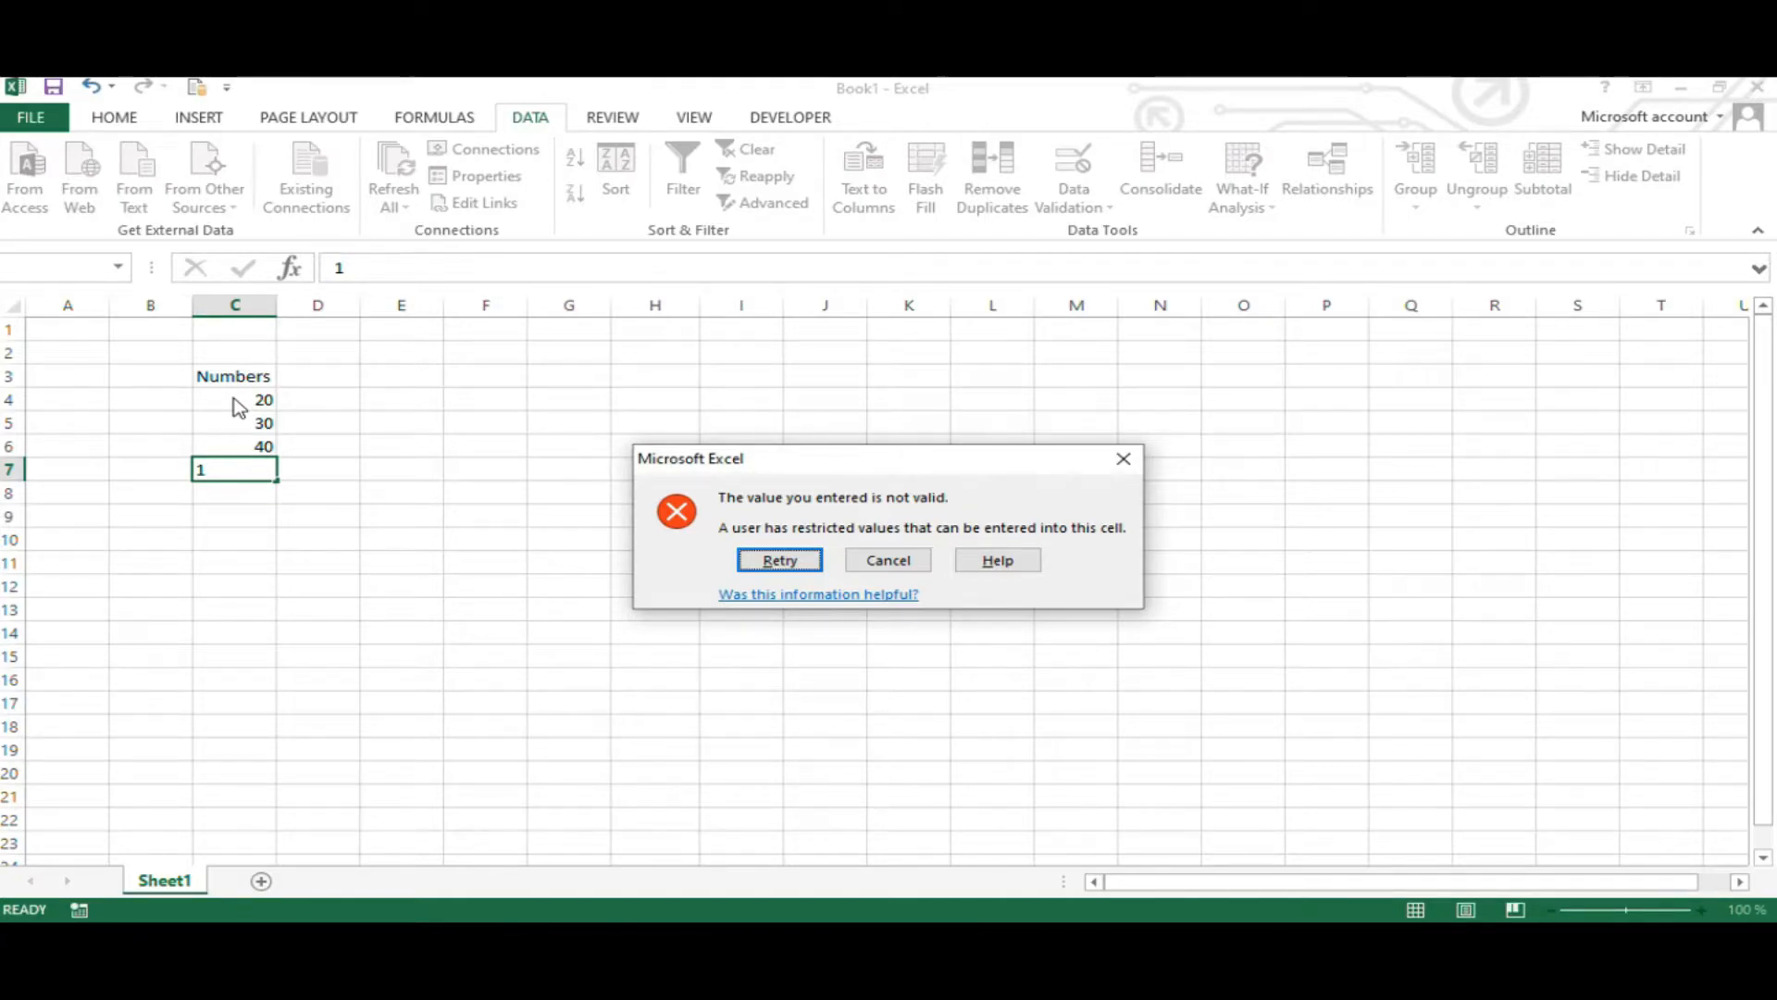
{"action": "left_click", "coordinate": [812, 560]}
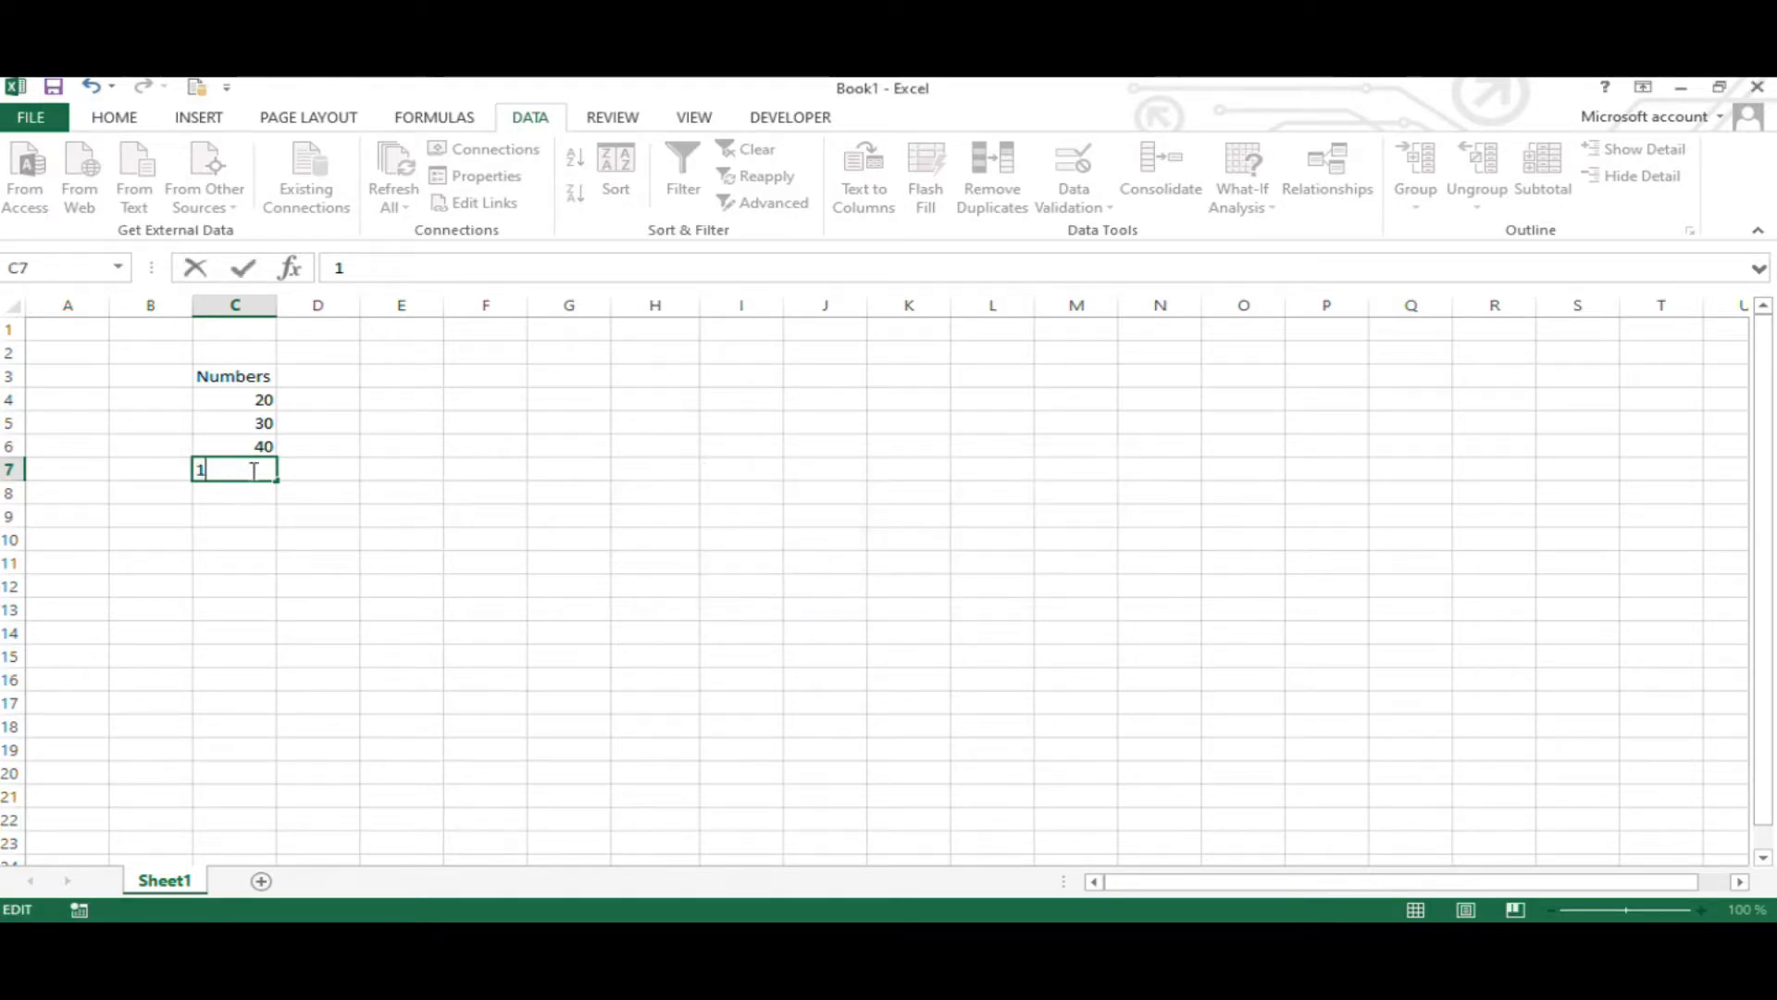
Step: Replace the entry in cell C7 with 25 and select the filled number cells C4:C7
{"action": "key", "text": "BackSpace"}
{"action": "type", "text": "25"}
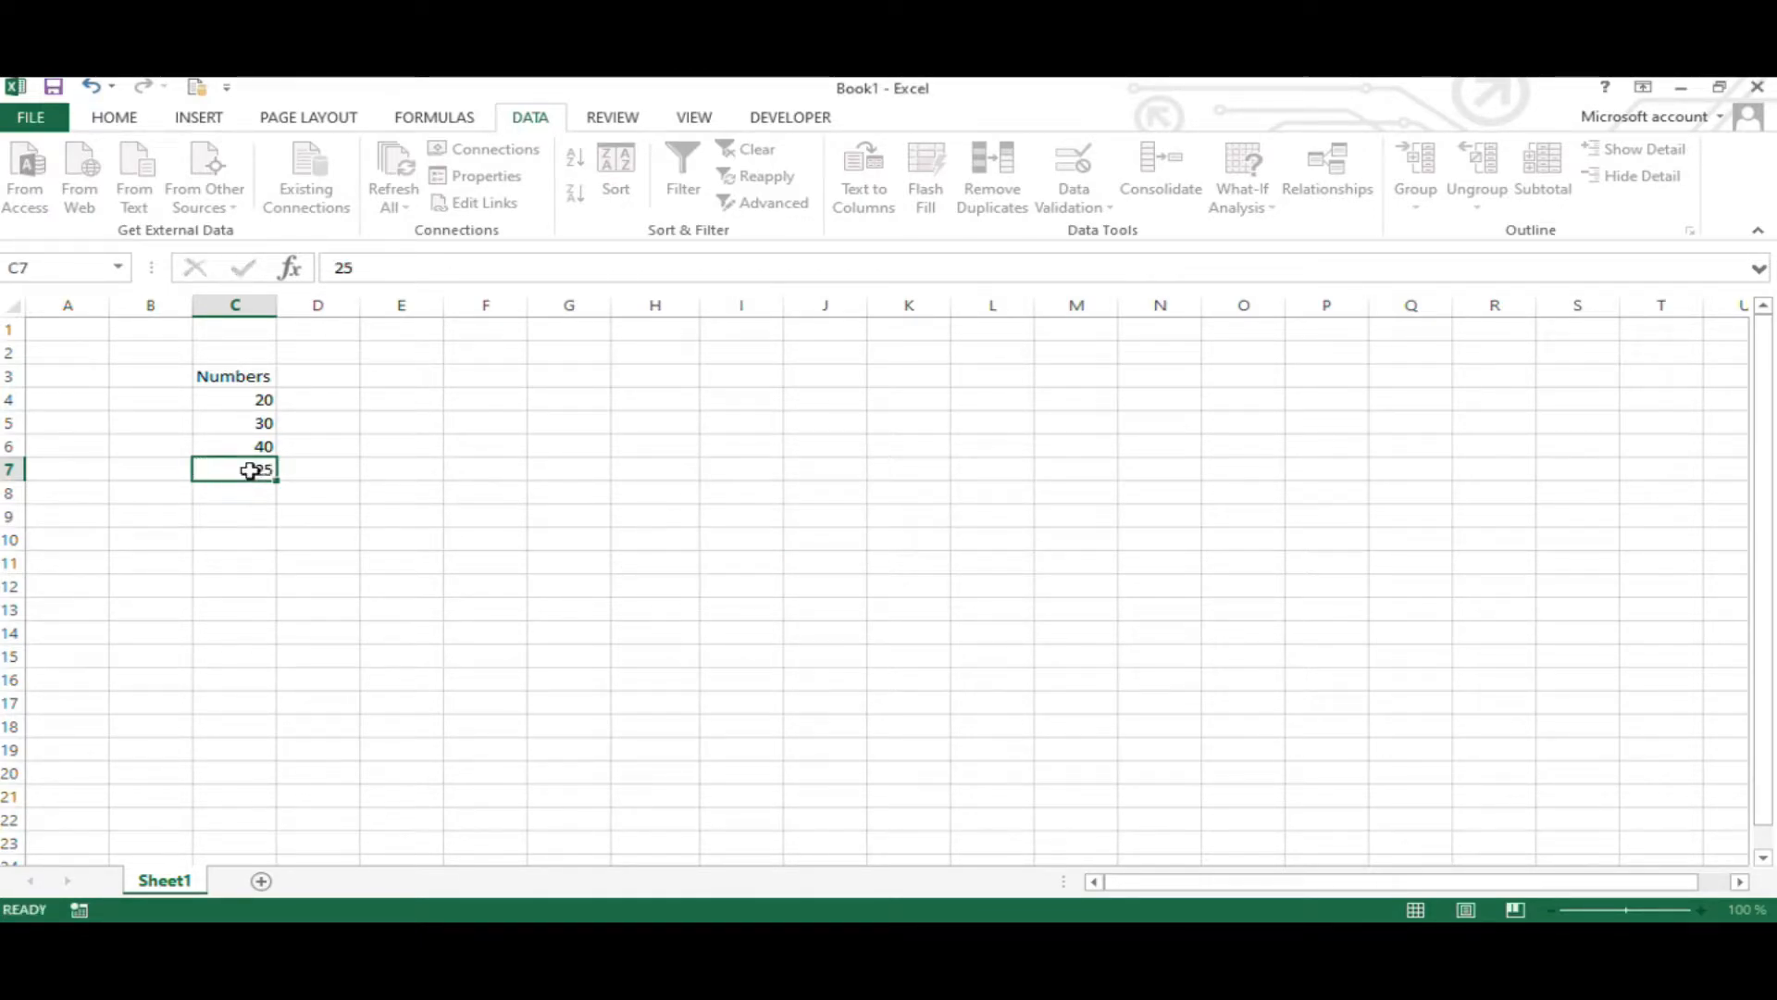
{"action": "key", "text": "Return"}
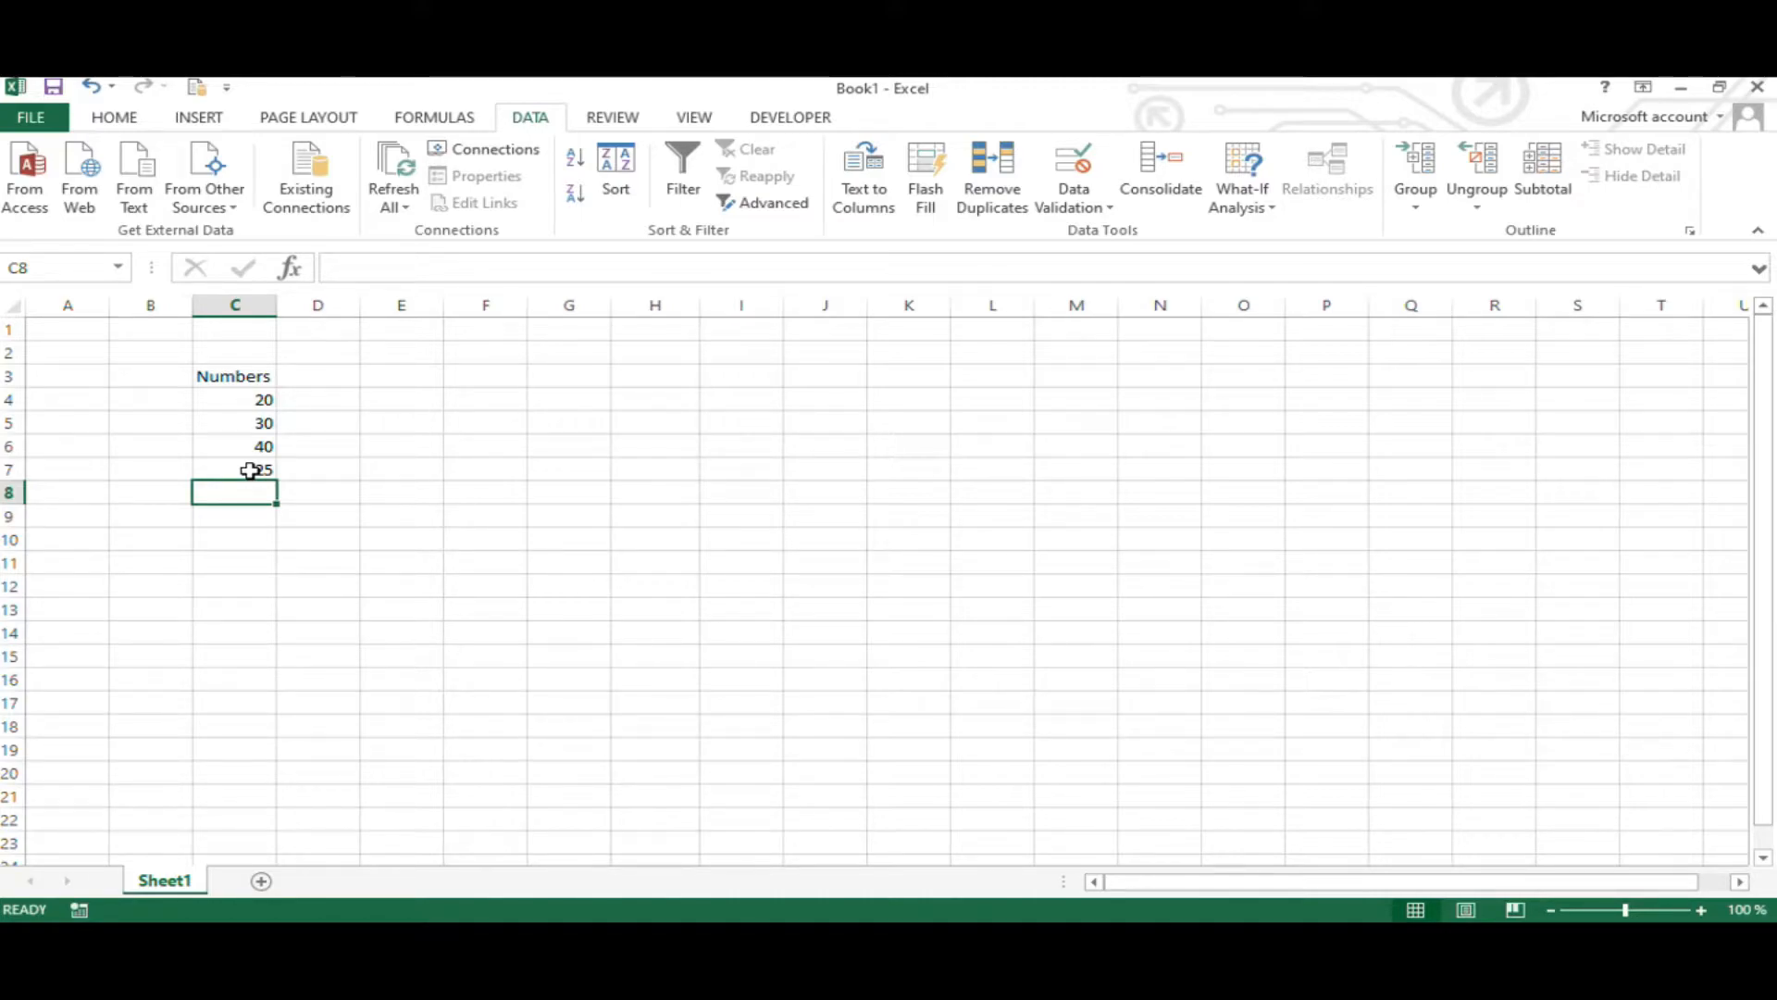
{"action": "left_click_drag", "start_coordinate": [250, 398], "coordinate": [258, 467]}
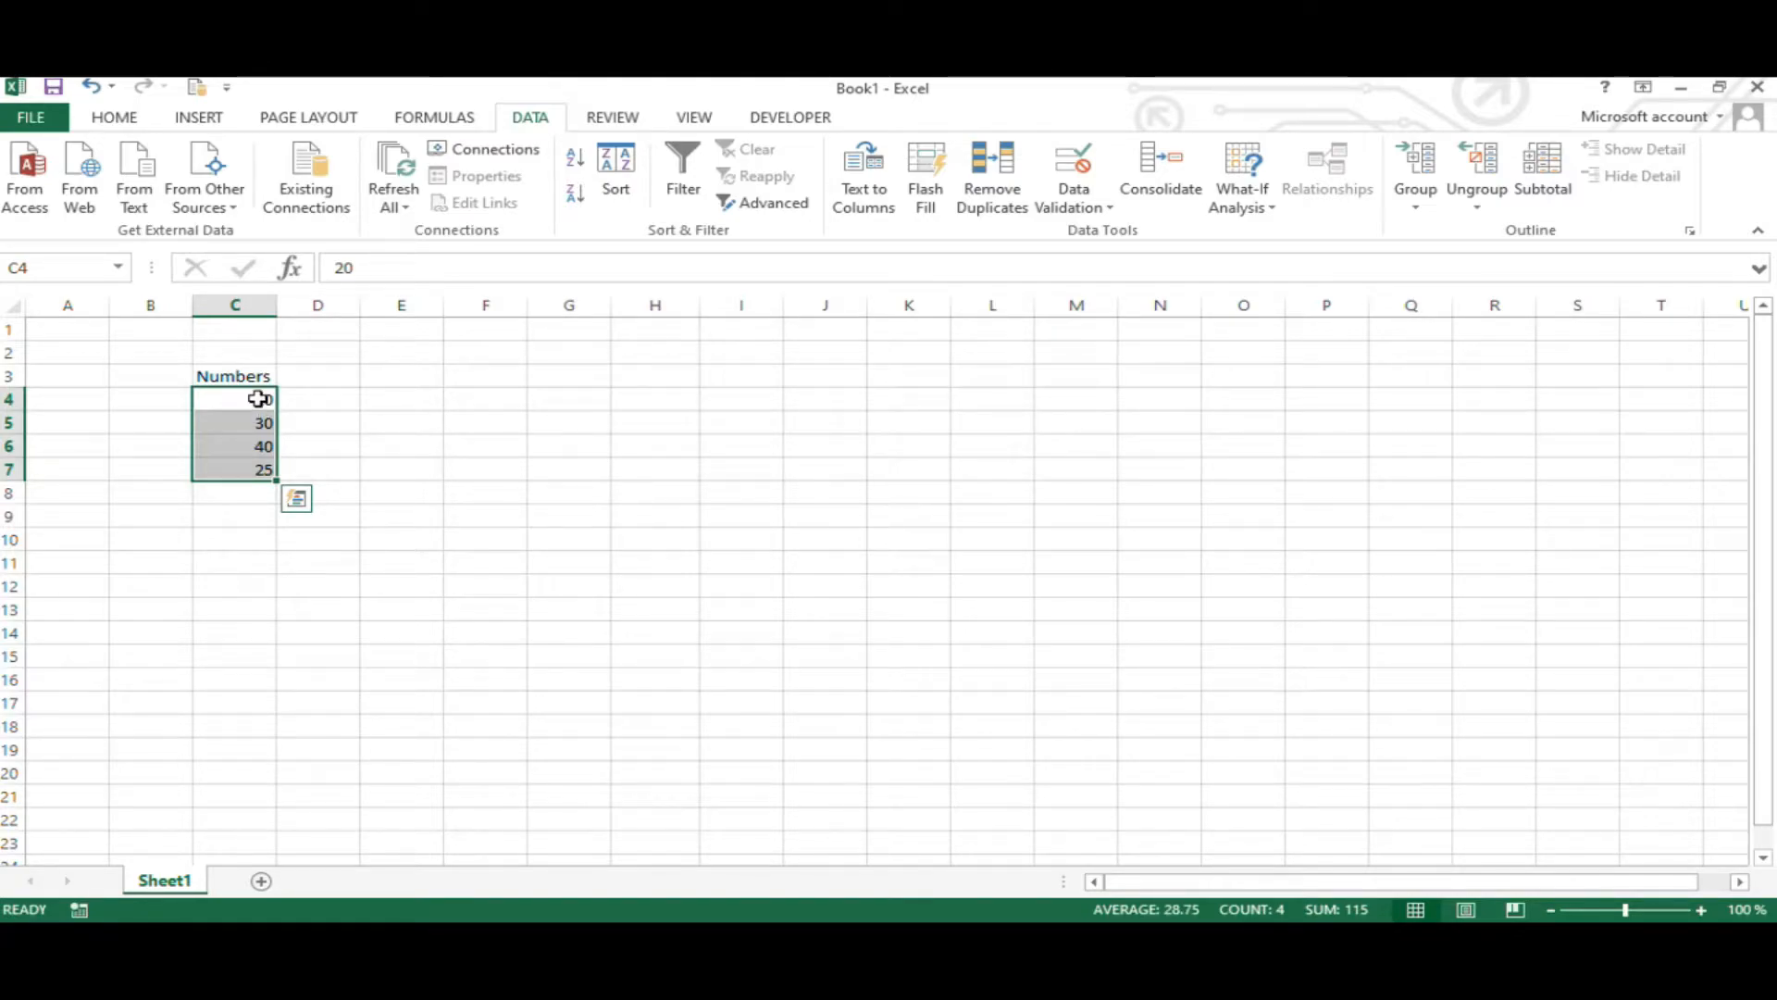
Step: Enter the column heading "Date" in cell D3
{"action": "left_click", "coordinate": [317, 375]}
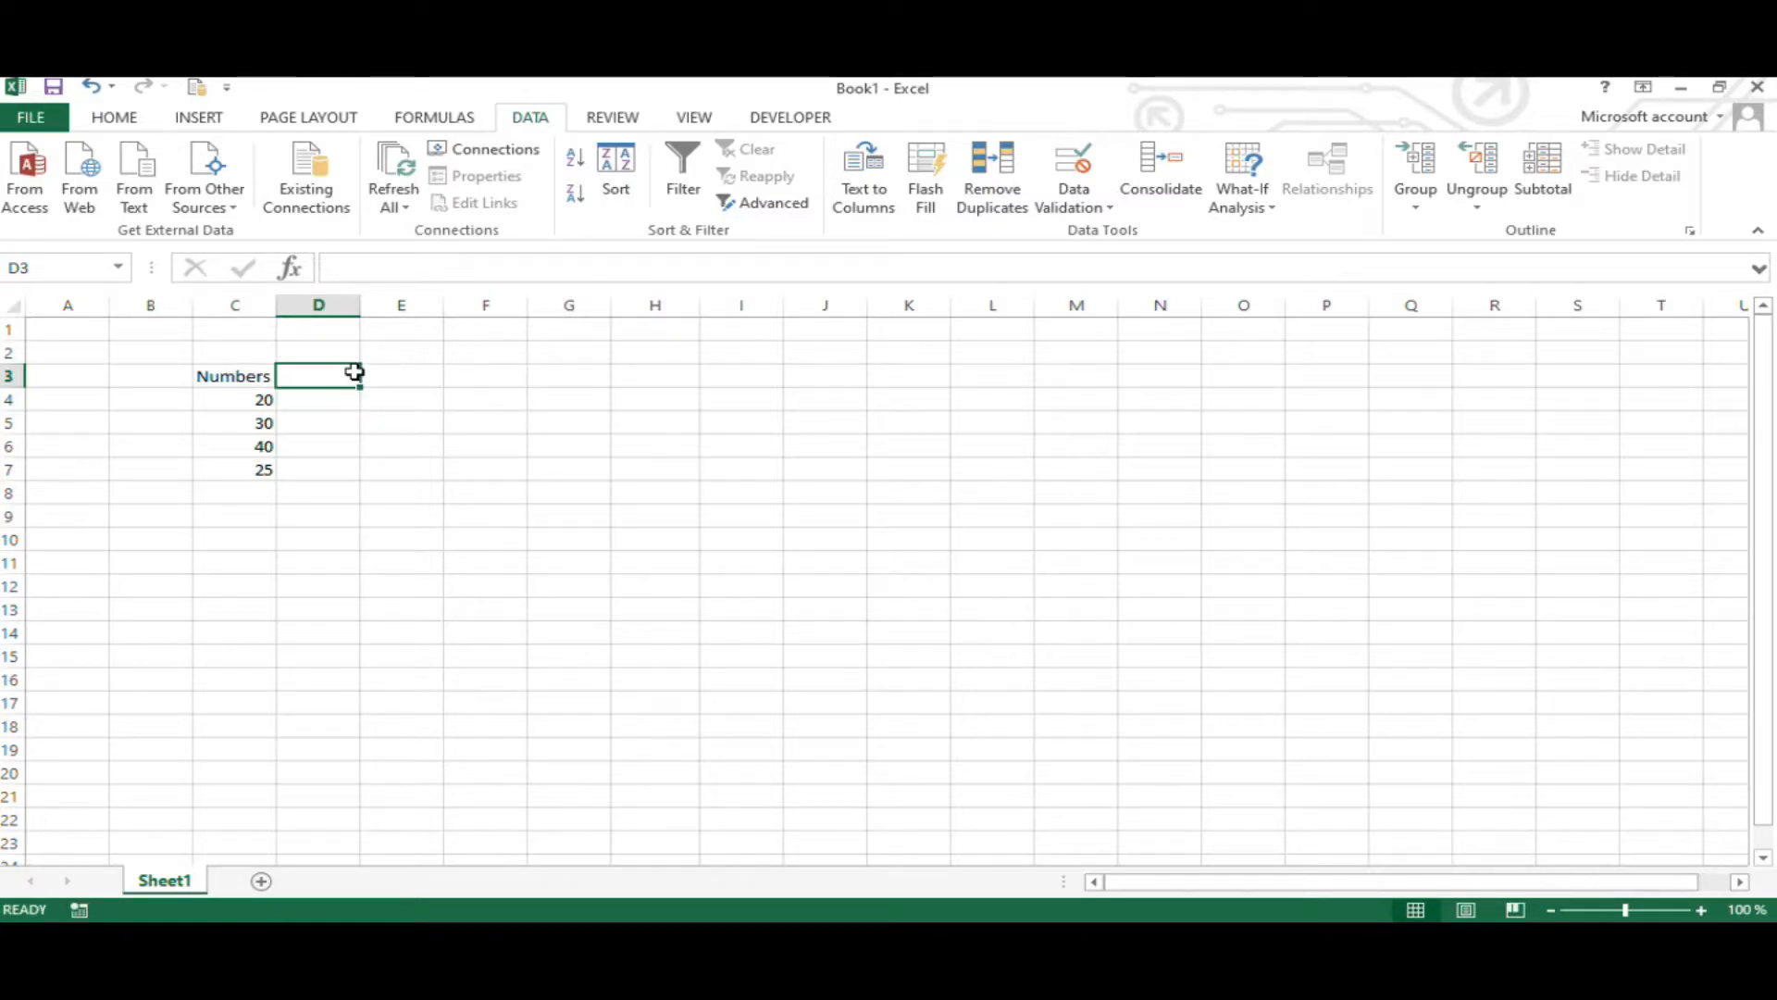
{"action": "type", "text": "Da"}
{"action": "key", "text": "Return"}
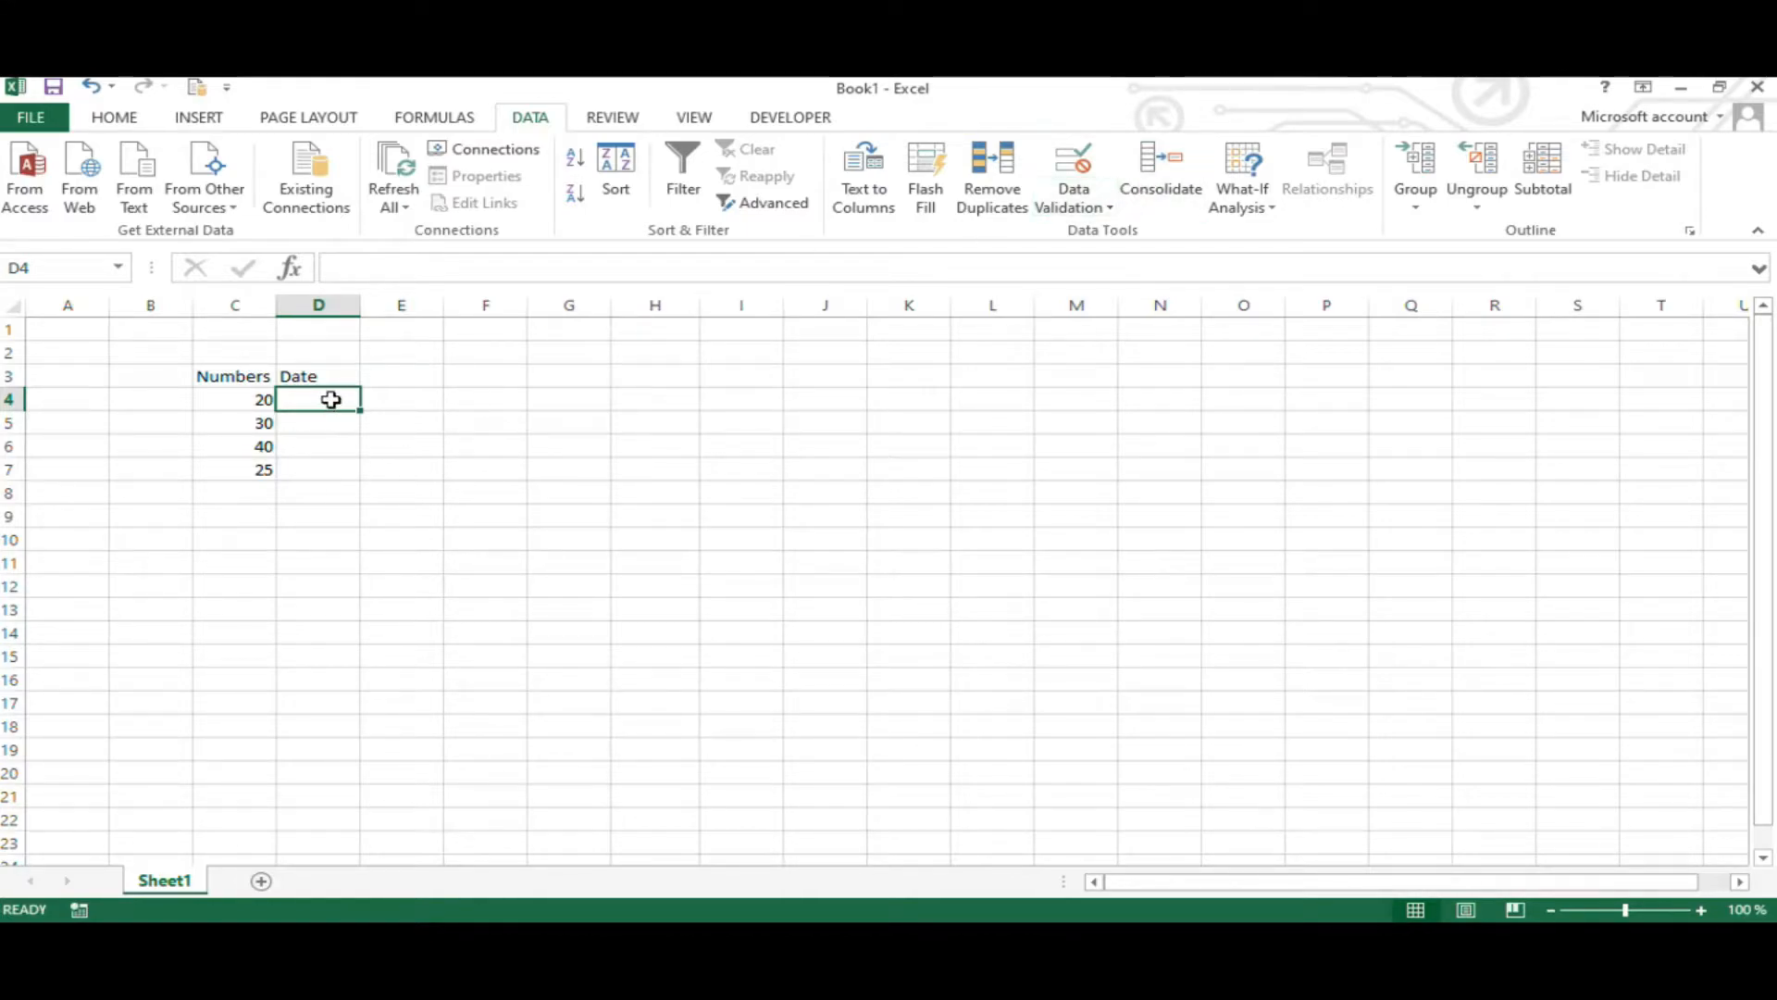
Step: Set up a Data Validation rule for D4:D12 that allows only dates, using the between condition
{"action": "left_click_drag", "start_coordinate": [329, 396], "coordinate": [329, 571]}
{"action": "left_click", "coordinate": [1109, 207]}
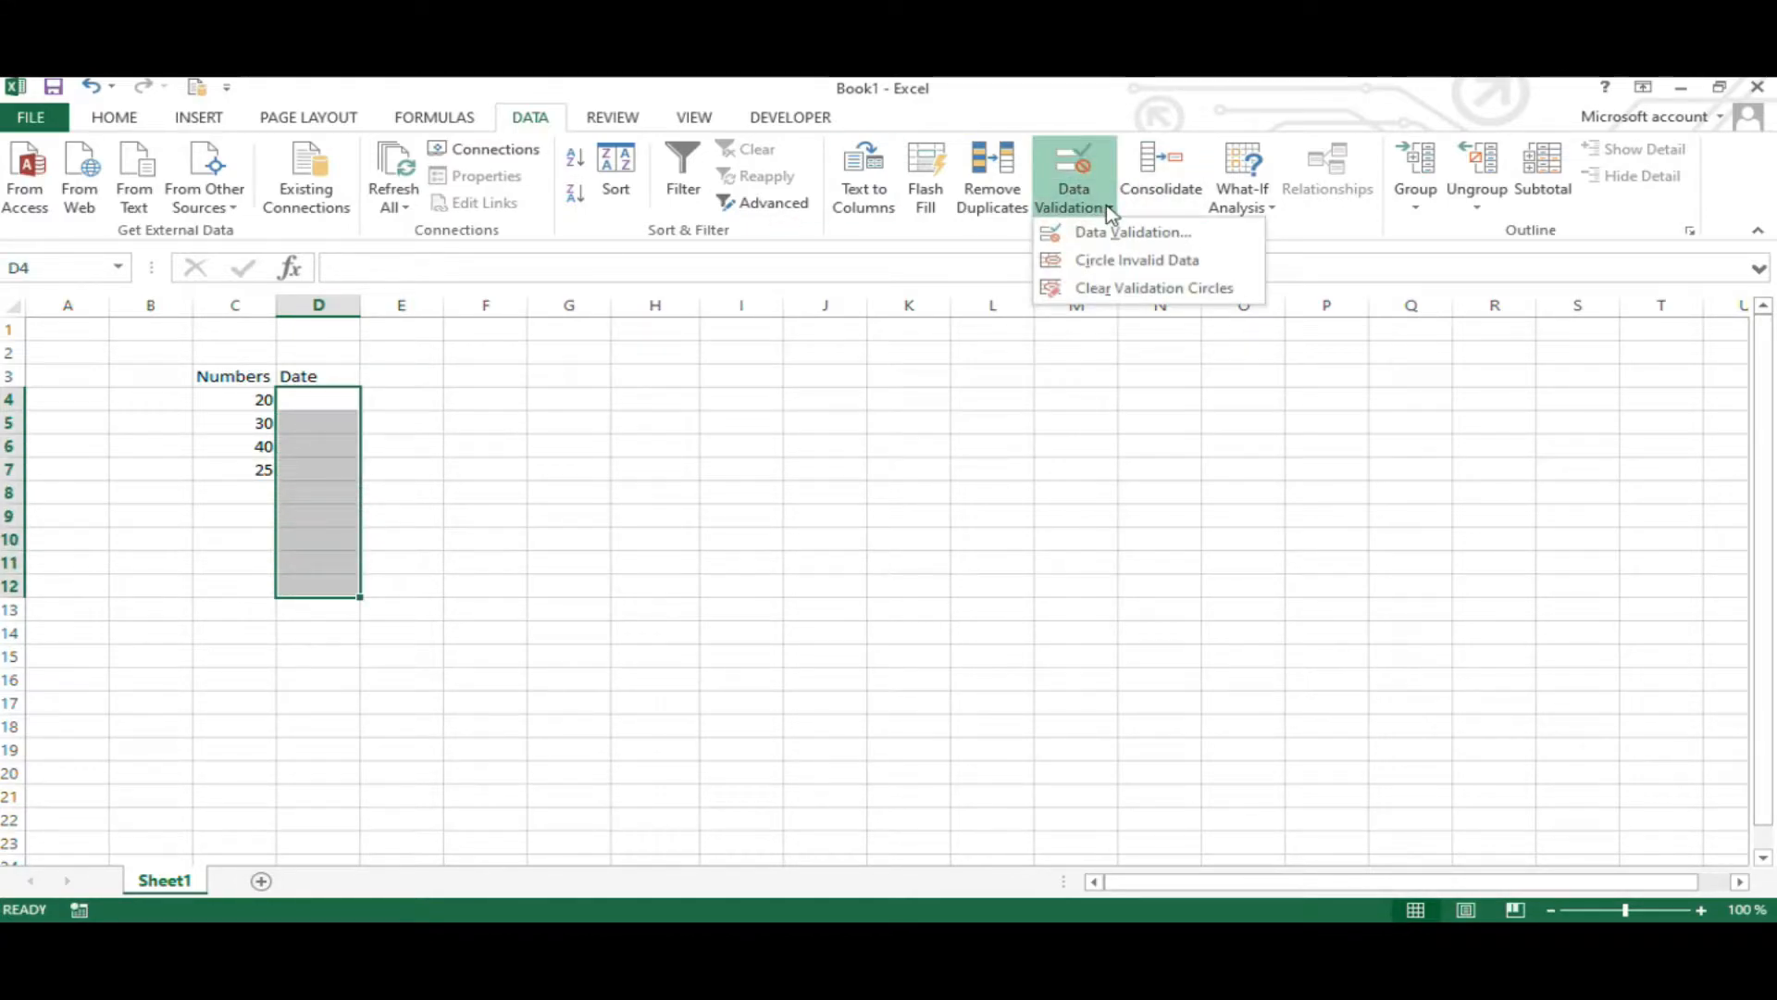
{"action": "left_click", "coordinate": [1185, 232]}
{"action": "left_click", "coordinate": [822, 426]}
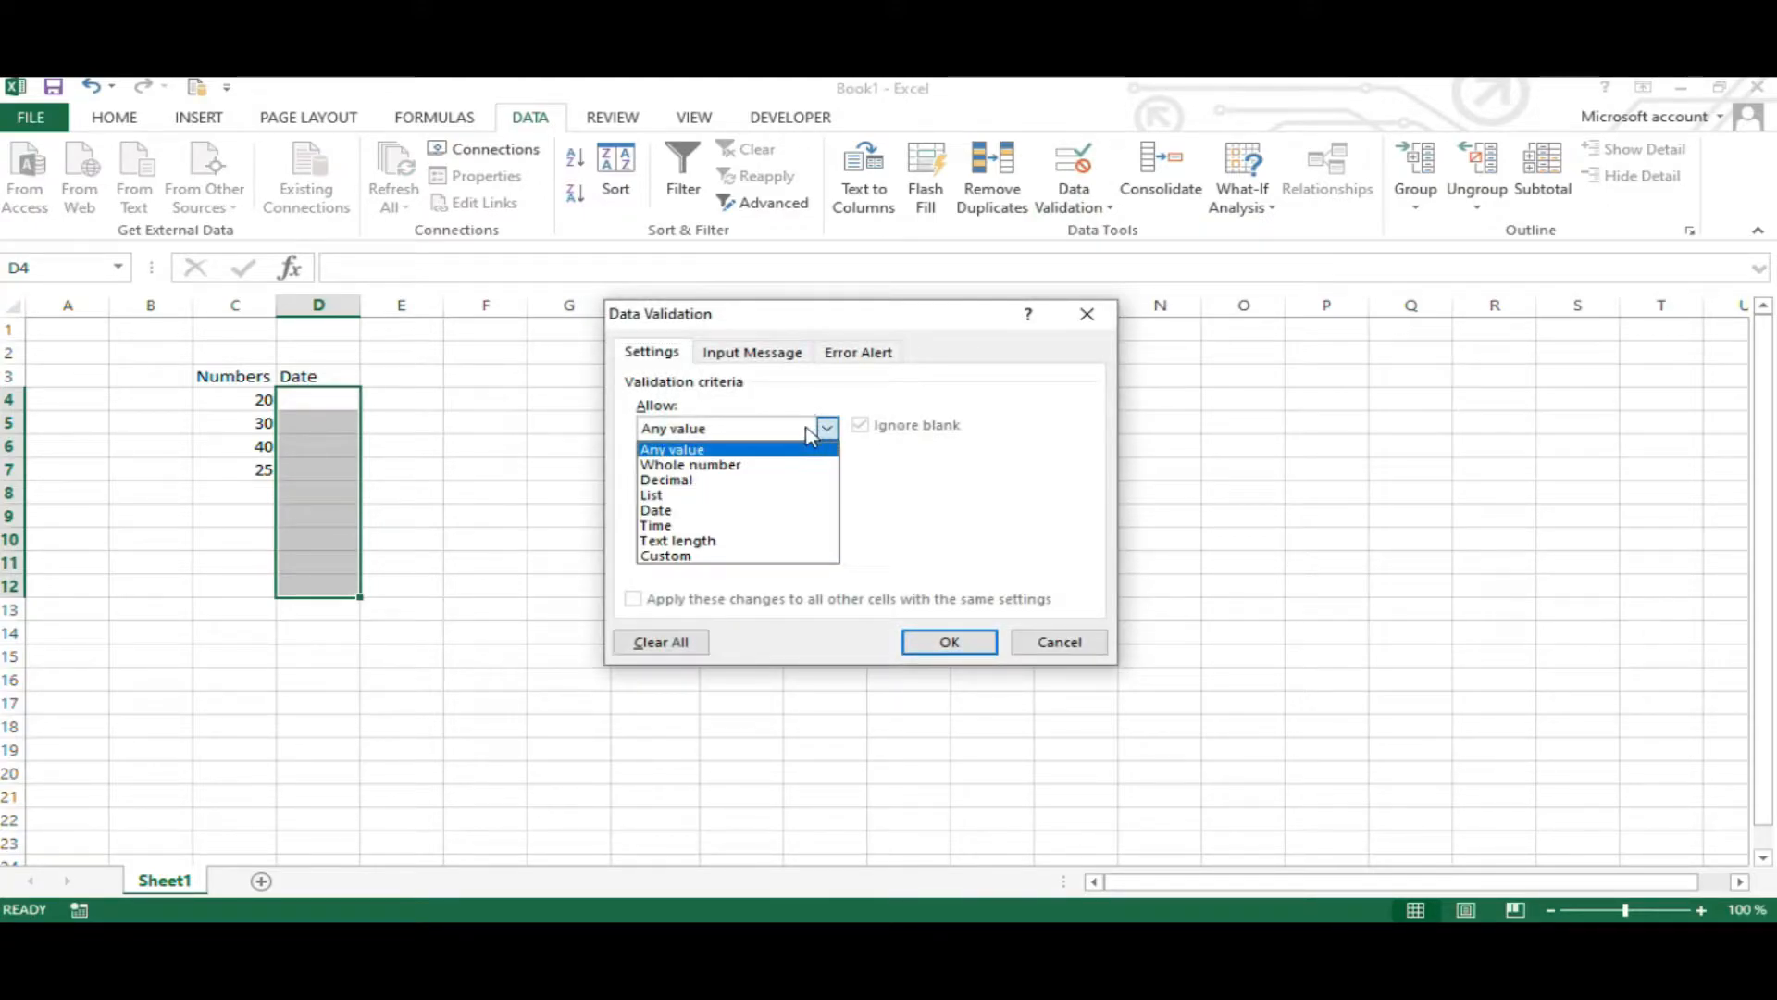
{"action": "left_click", "coordinate": [703, 508]}
{"action": "left_click", "coordinate": [714, 474]}
{"action": "left_click", "coordinate": [725, 495]}
Step: Set the rule's start date to 1/01/2021 and end date to 31/12/2021, and apply it
{"action": "left_click", "coordinate": [858, 522]}
{"action": "type", "text": "1/01/2021"}
{"action": "left_click", "coordinate": [676, 570]}
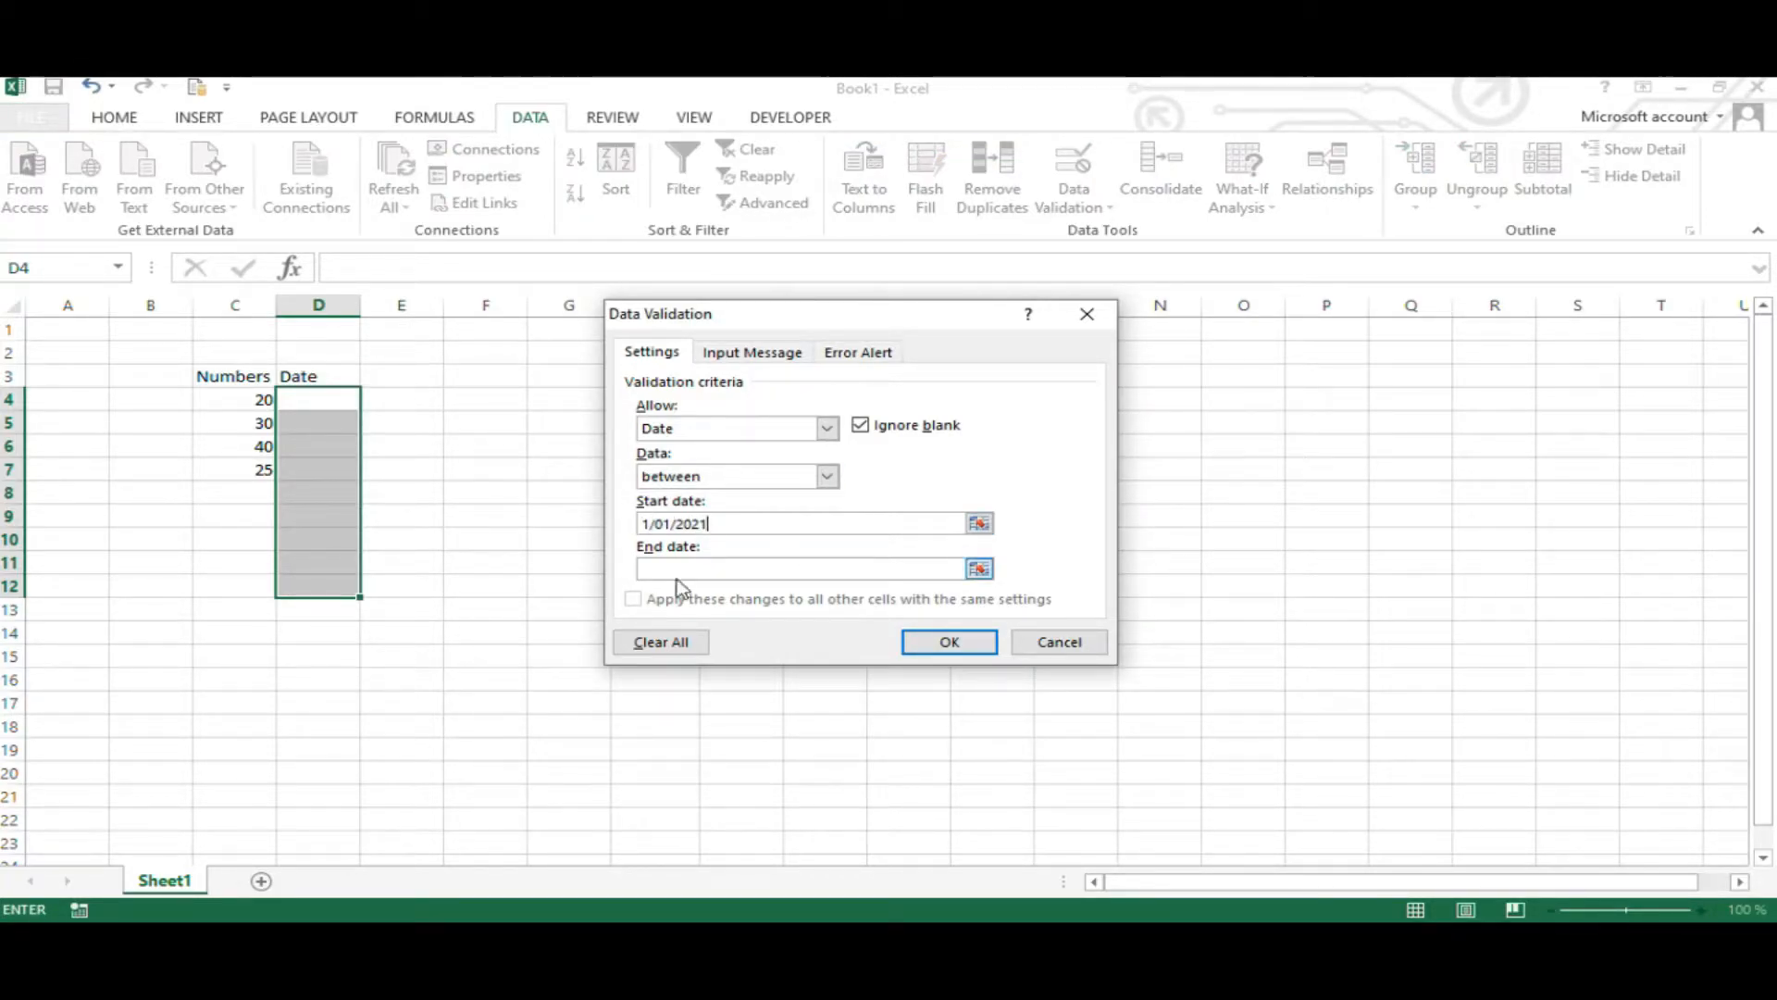
{"action": "type", "text": "31/12/2021"}
{"action": "left_click", "coordinate": [746, 525]}
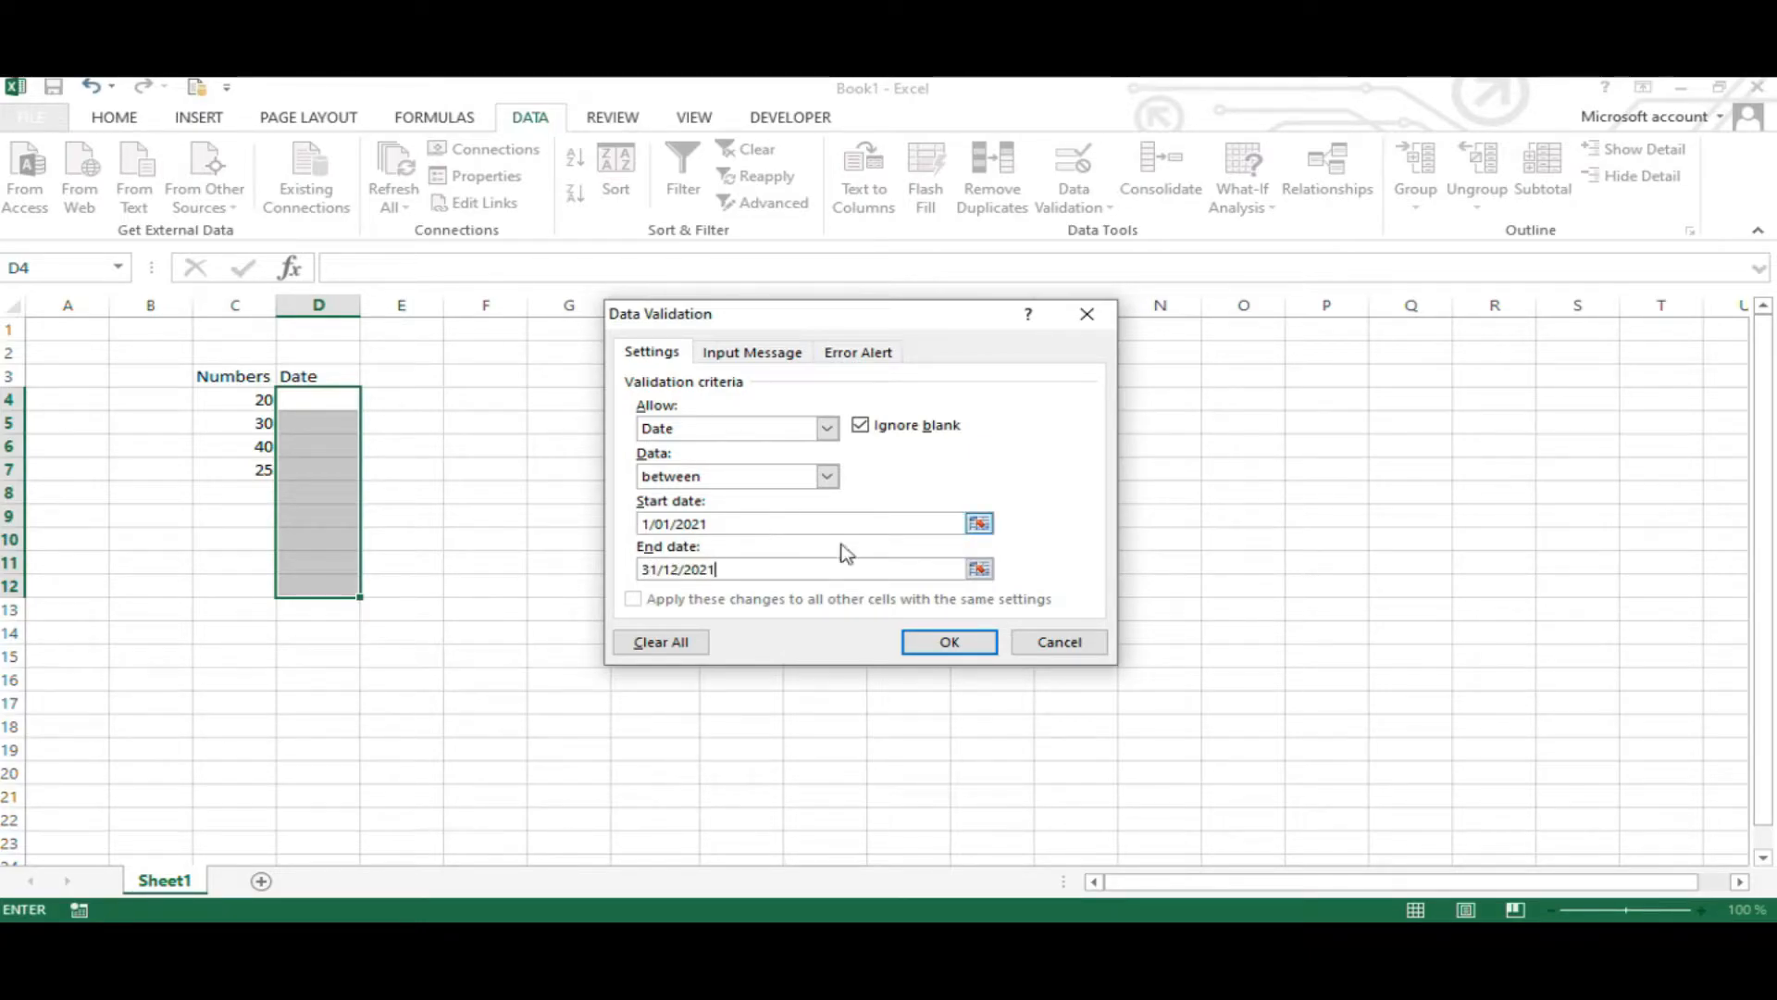
{"action": "left_click", "coordinate": [949, 642]}
Step: Enter the dates 2/01/2021 in cell D4 and 5/05/2021 in cell D5
{"action": "left_click", "coordinate": [337, 400]}
{"action": "type", "text": "2/01/2021"}
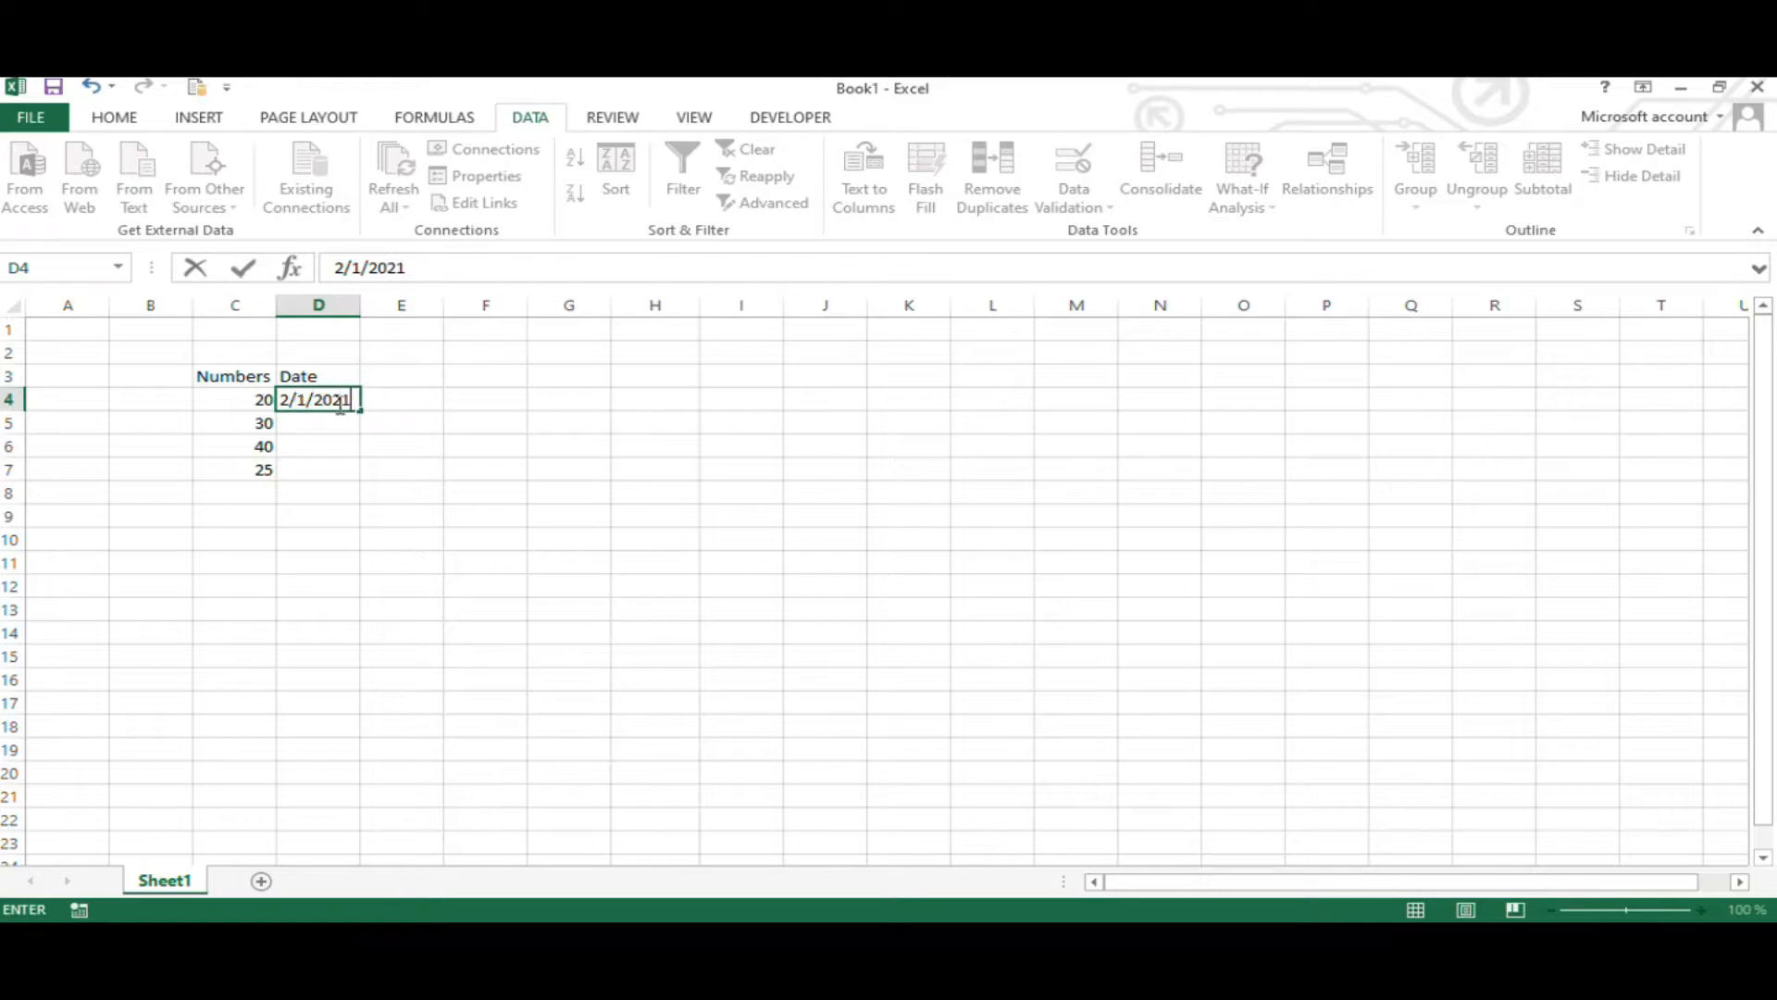
{"action": "key", "text": "Return"}
{"action": "type", "text": "5/0/2021"}
{"action": "key", "text": "BackSpace"}
{"action": "key", "text": "BackSpace"}
{"action": "key", "text": "BackSpace"}
{"action": "key", "text": "BackSpace"}
{"action": "key", "text": "BackSpace"}
{"action": "type", "text": "5/2021"}
{"action": "key", "text": "Return"}
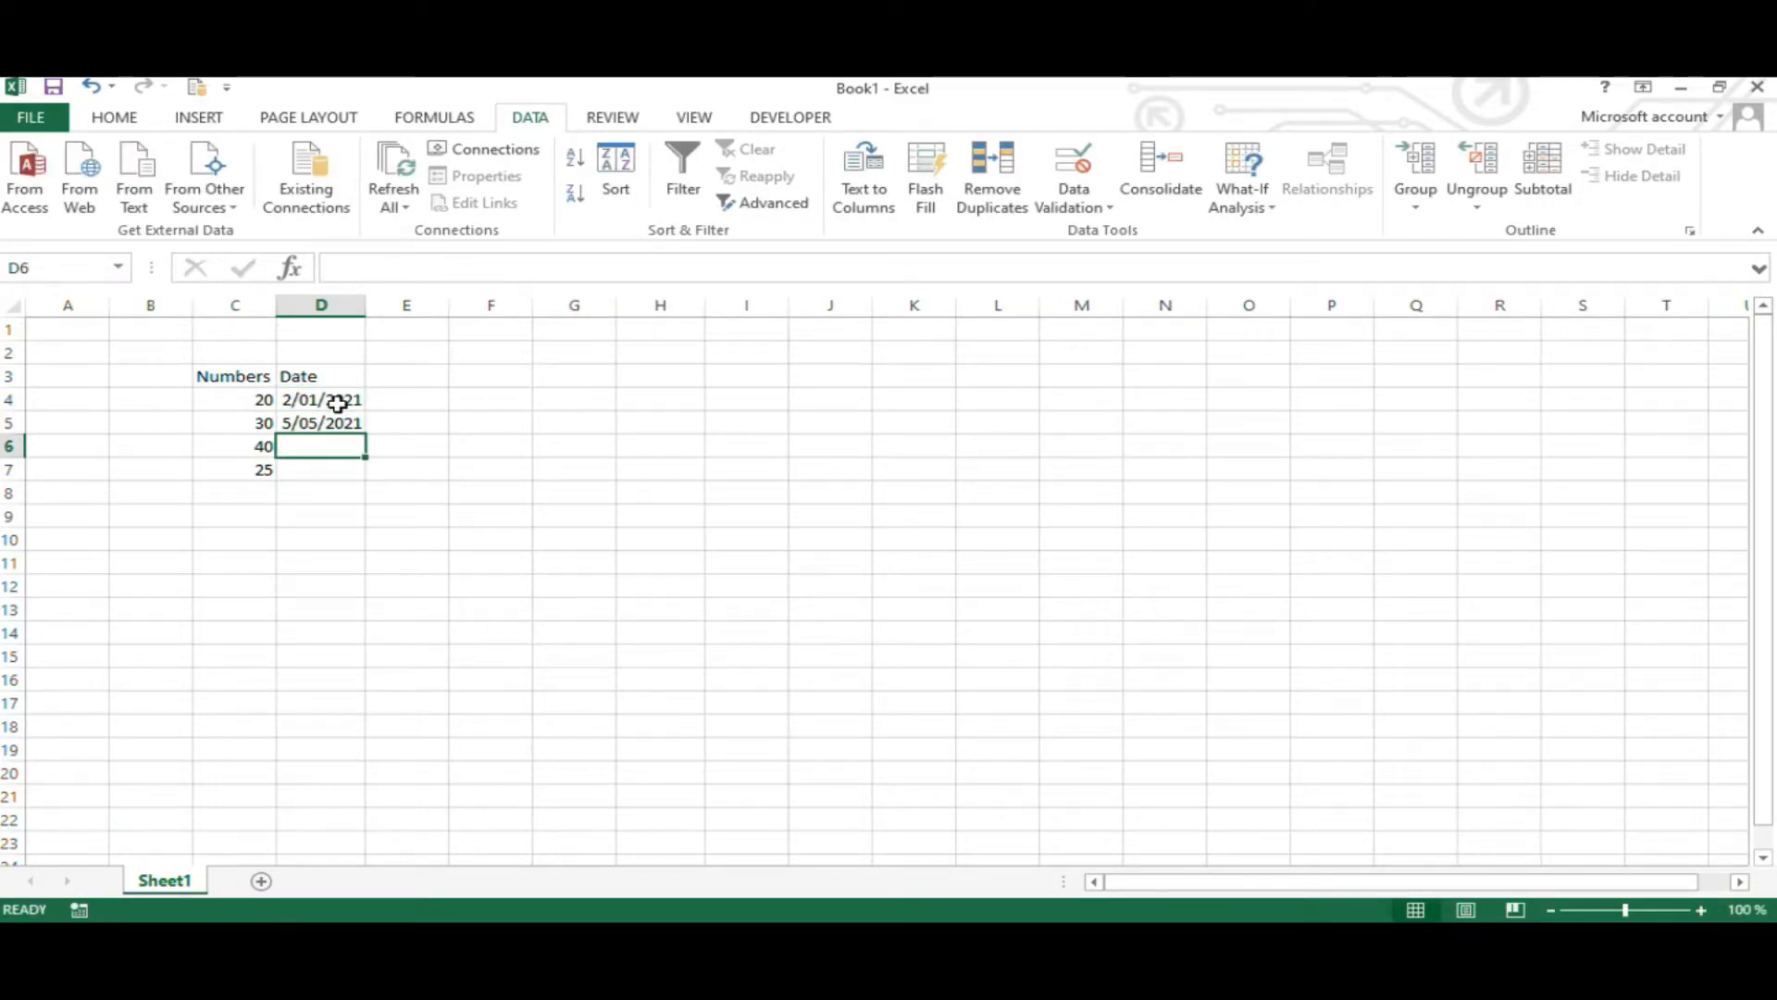
Step: Try the date 16/02/2020 in cell D6, and replace it with 5/08/2021
{"action": "type", "text": "16/02/2020"}
{"action": "key", "text": "Return"}
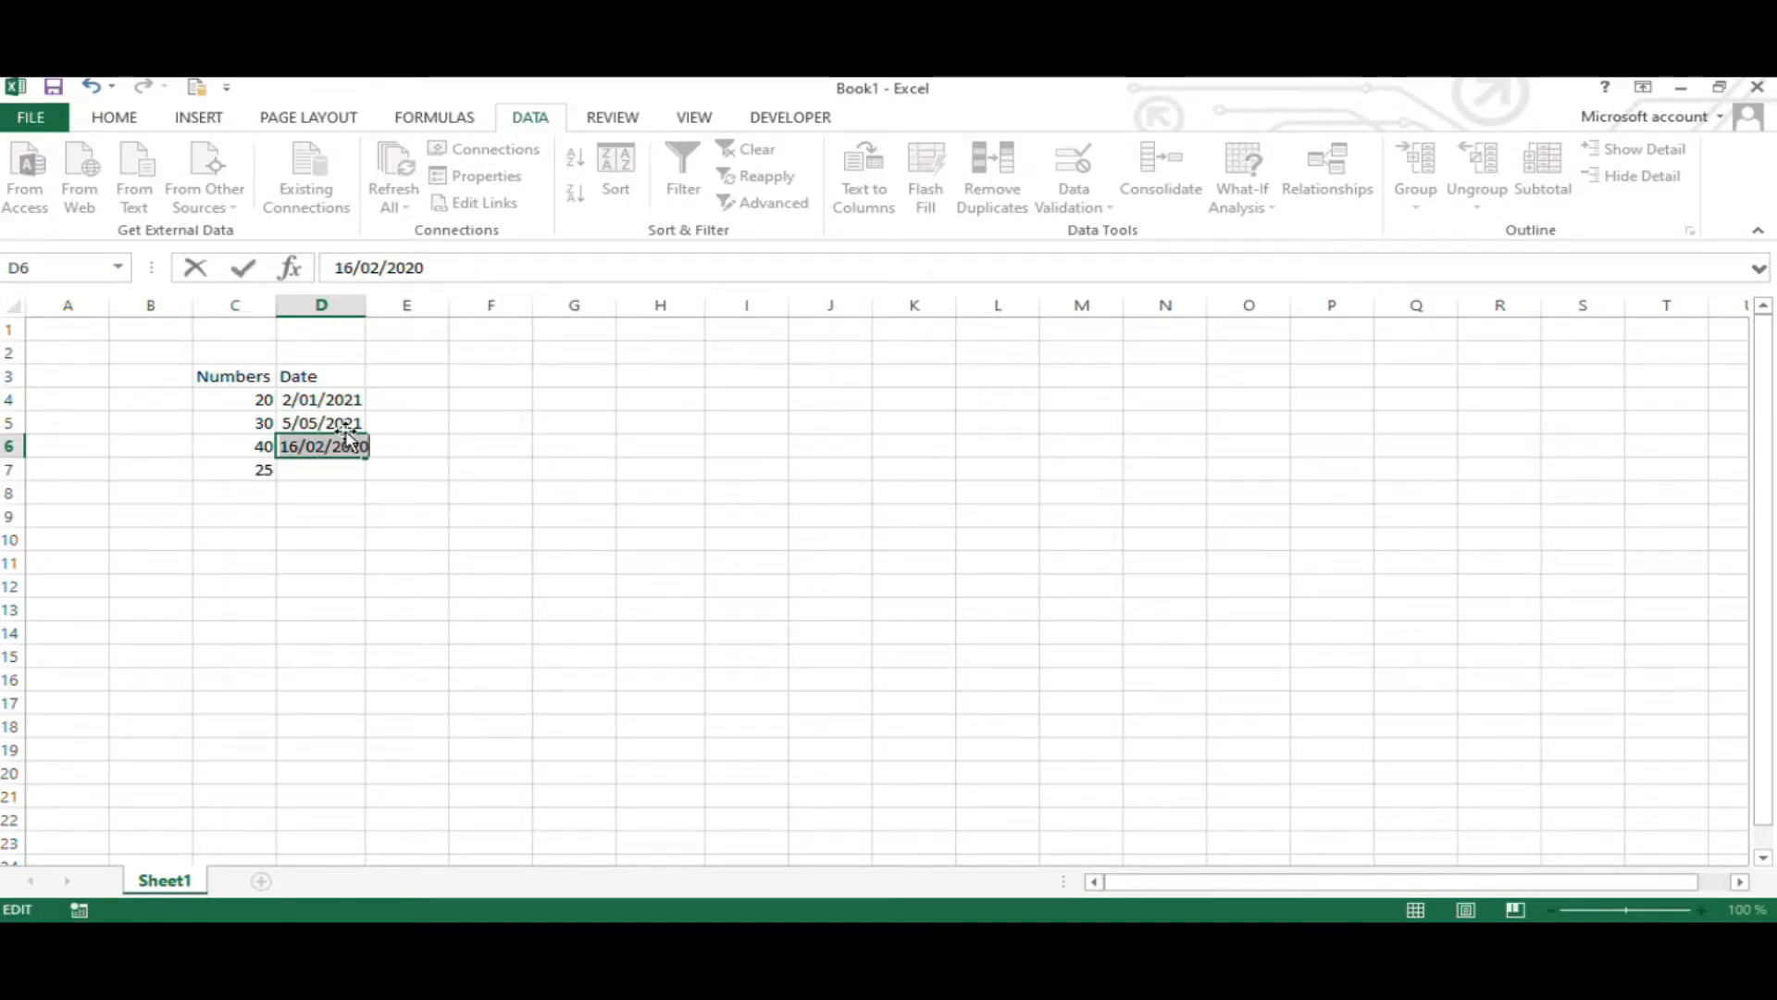
{"action": "type", "text": "05/08/2021"}
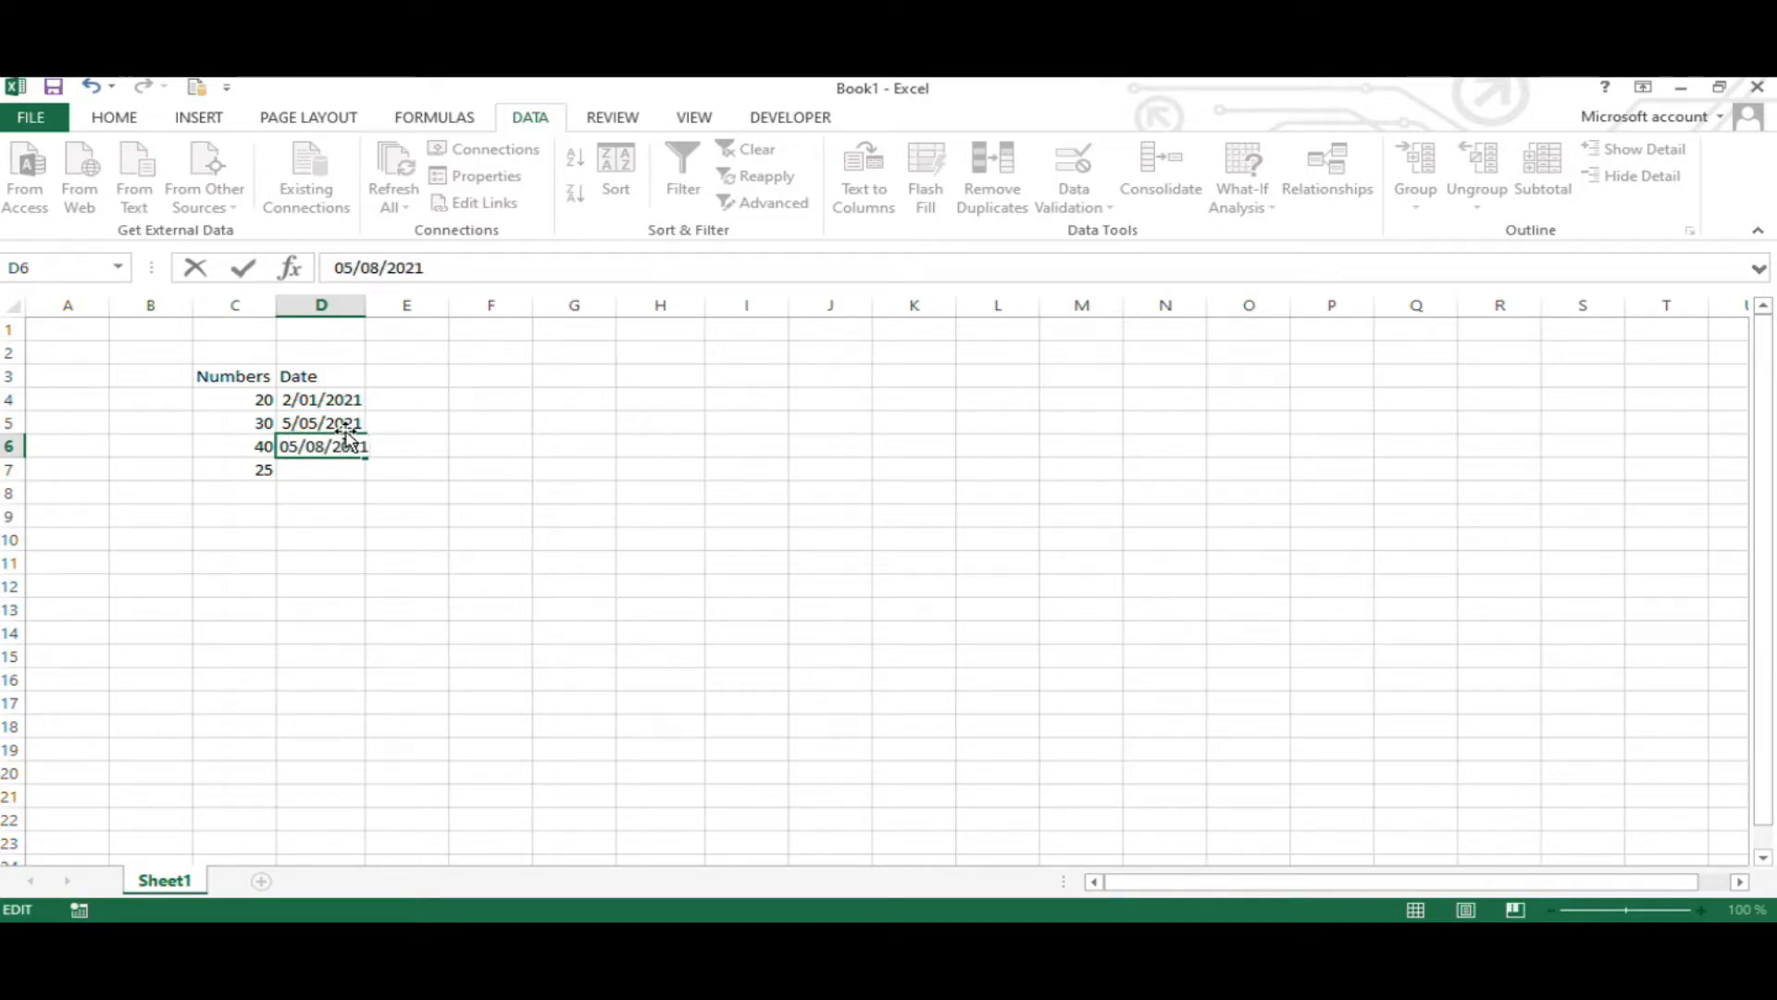
{"action": "key", "text": "Return"}
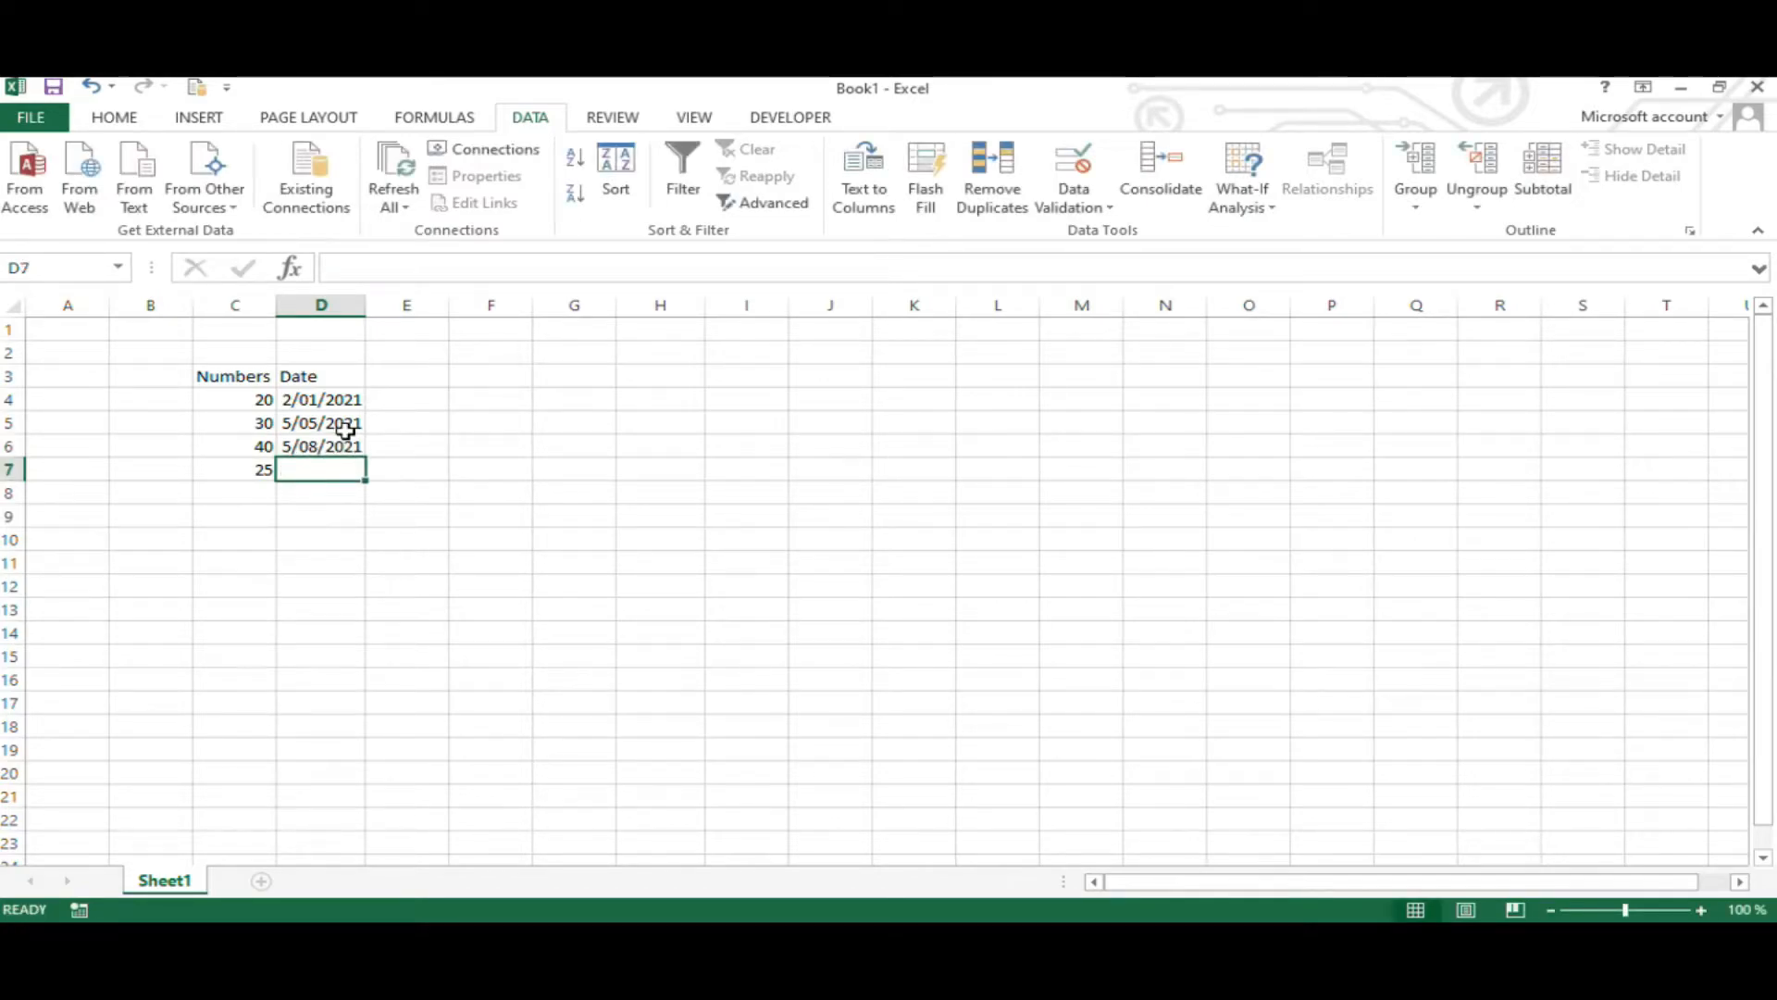
Step: Enter the column heading "Texts" in cell E3
{"action": "left_click", "coordinate": [391, 375]}
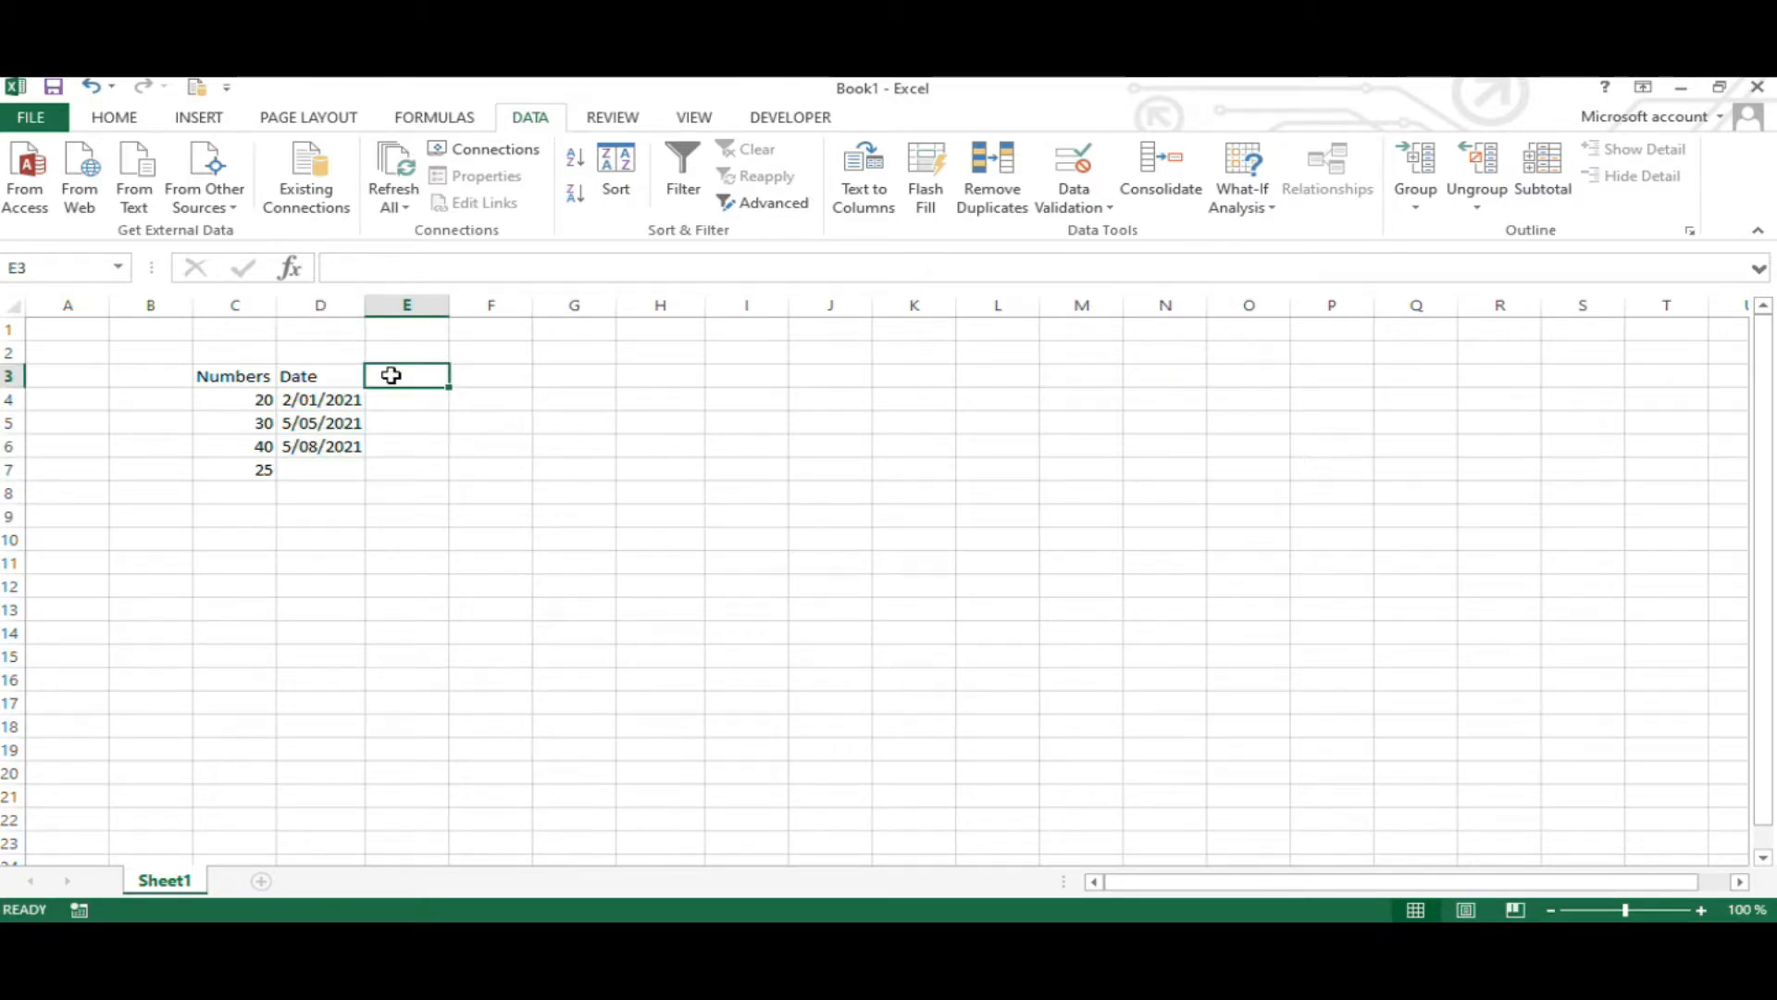
{"action": "type", "text": "Texts"}
{"action": "key", "text": "BackSpace"}
{"action": "type", "text": "s"}
{"action": "key", "text": "Return"}
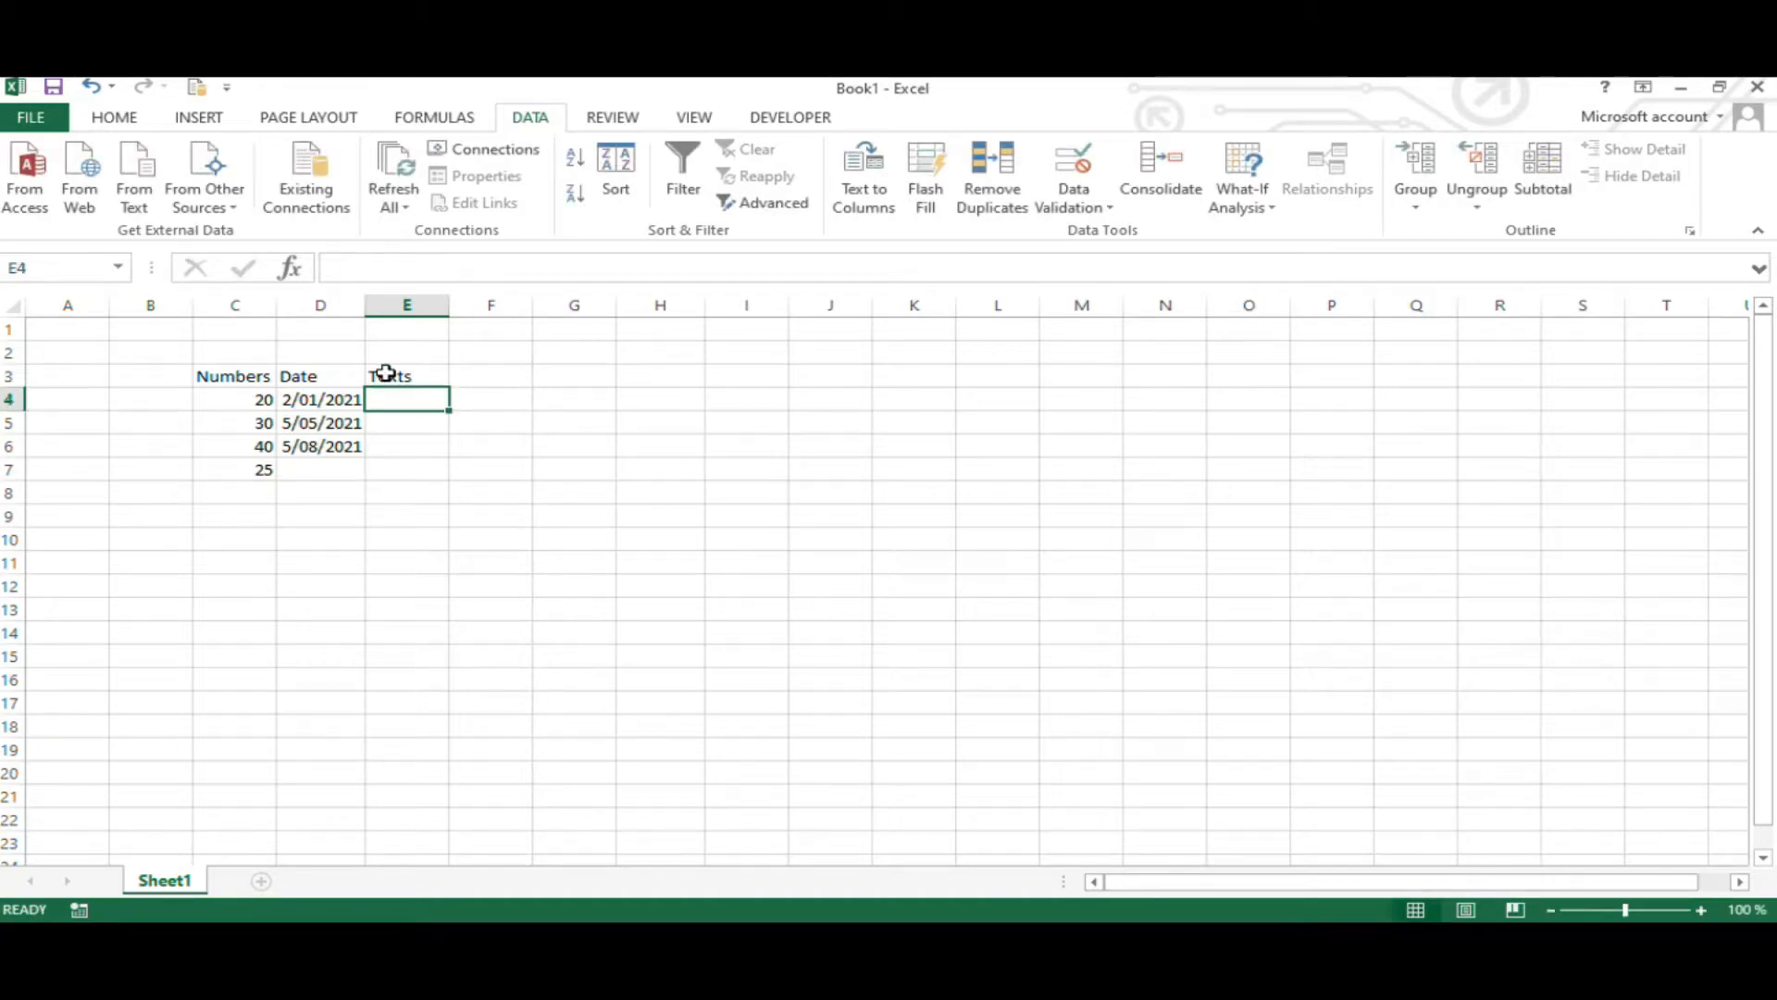
Step: Start a Data Validation rule for E4:E11 that restricts entries by text length
{"action": "left_click_drag", "start_coordinate": [408, 397], "coordinate": [410, 553]}
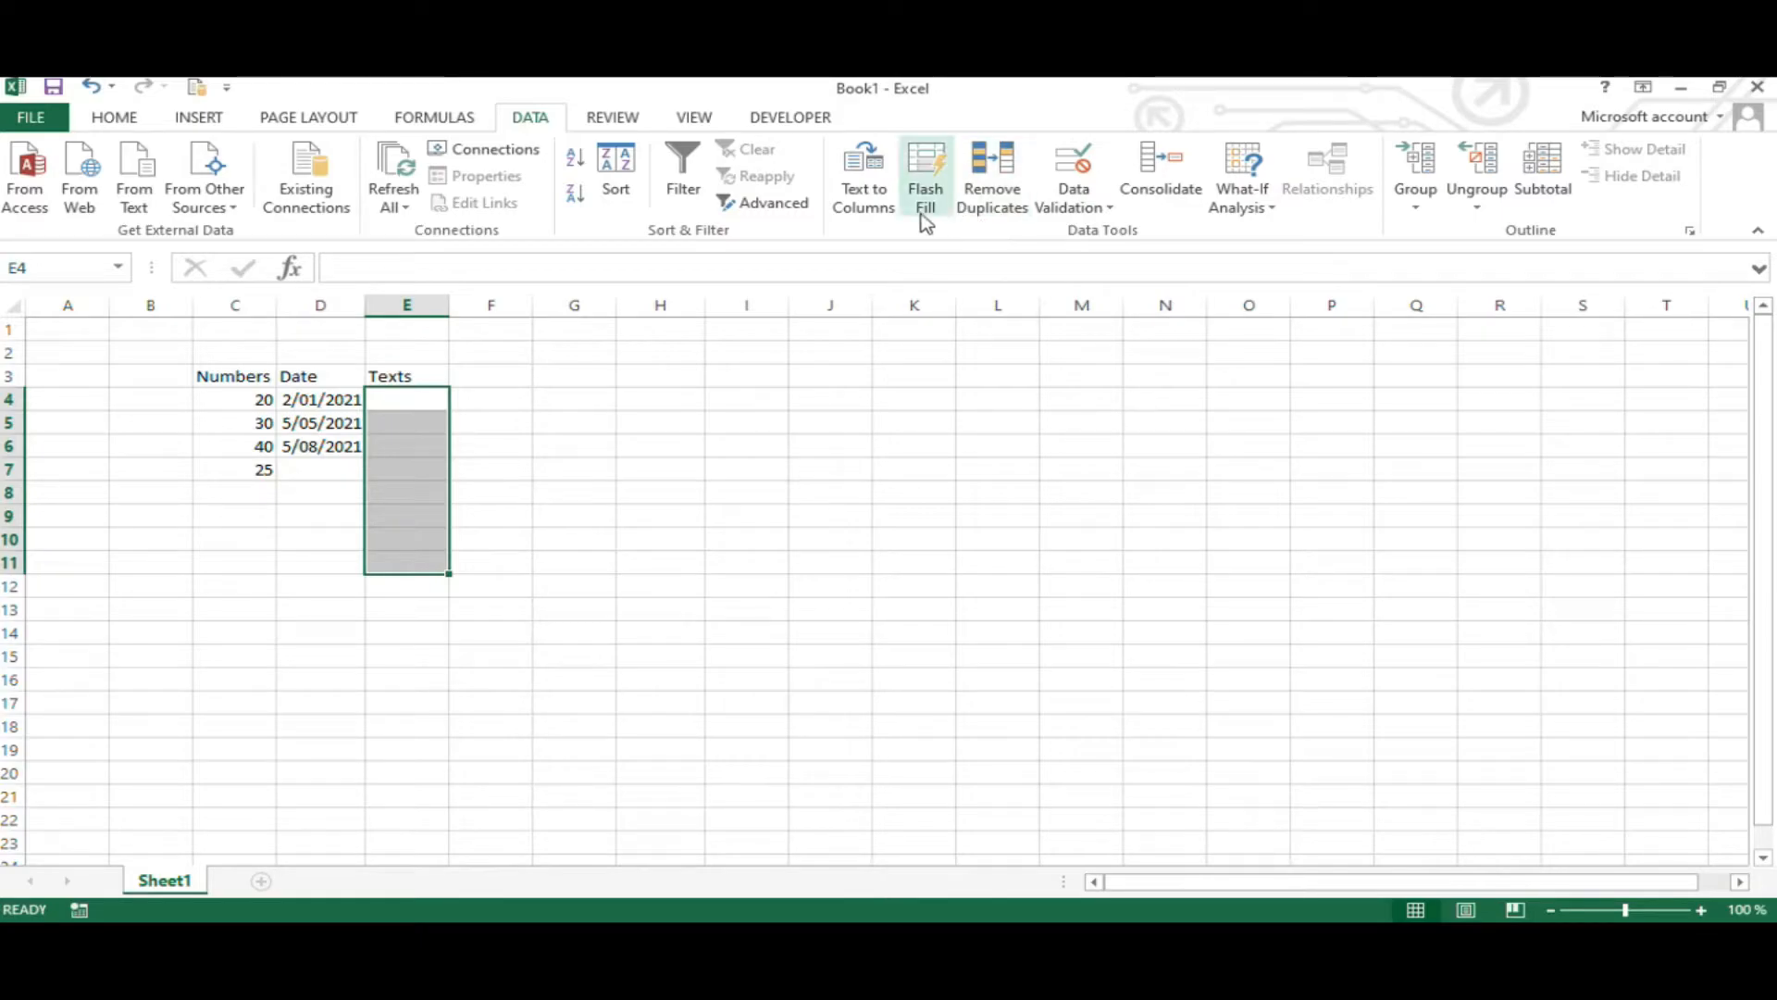
{"action": "left_click", "coordinate": [1097, 210]}
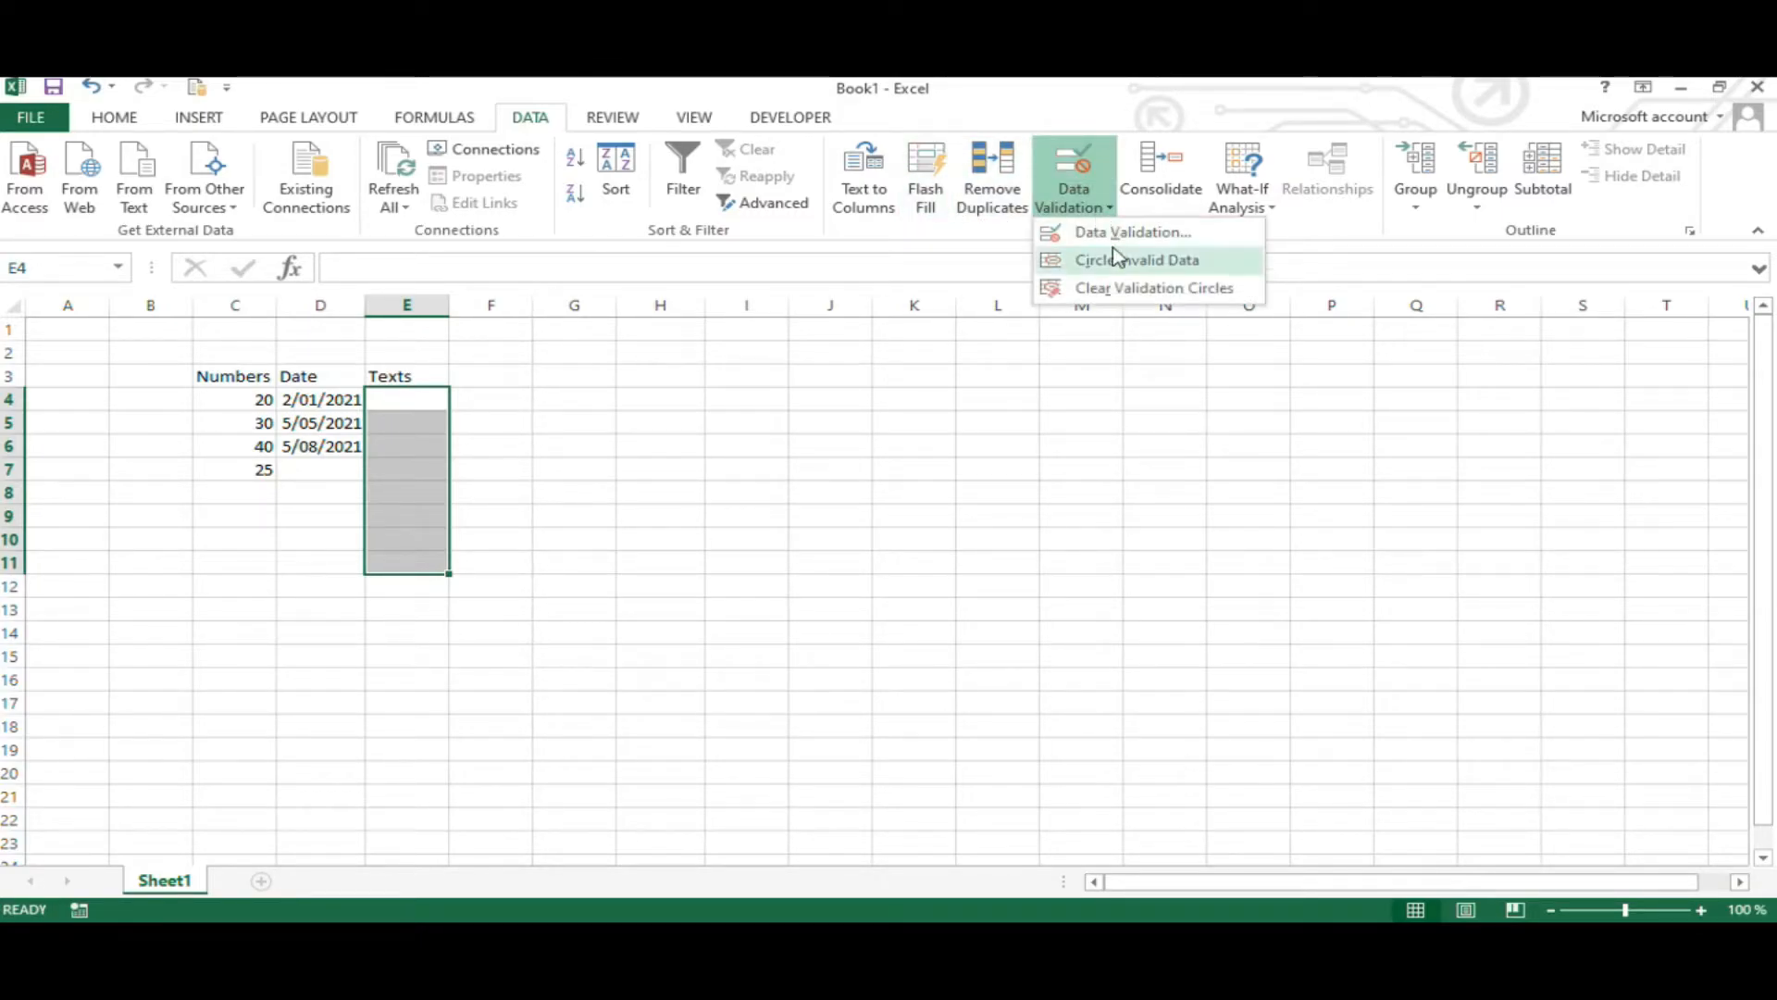
{"action": "left_click", "coordinate": [1116, 234]}
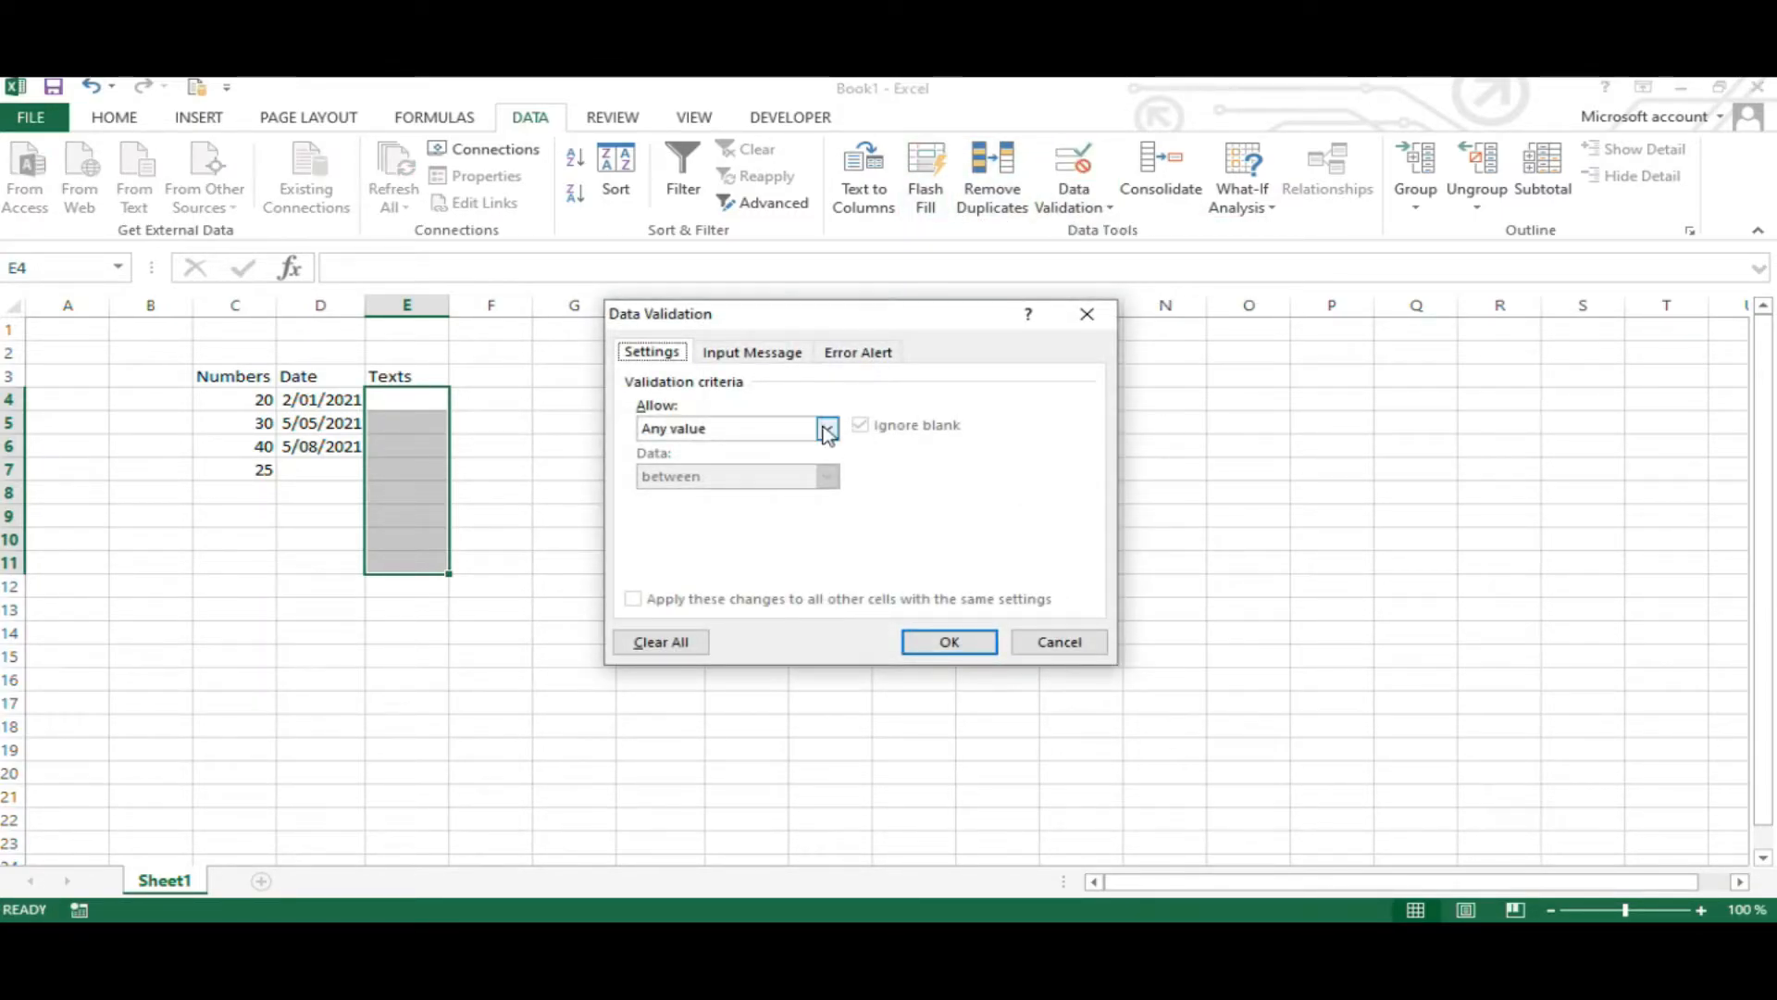
{"action": "left_click", "coordinate": [827, 429]}
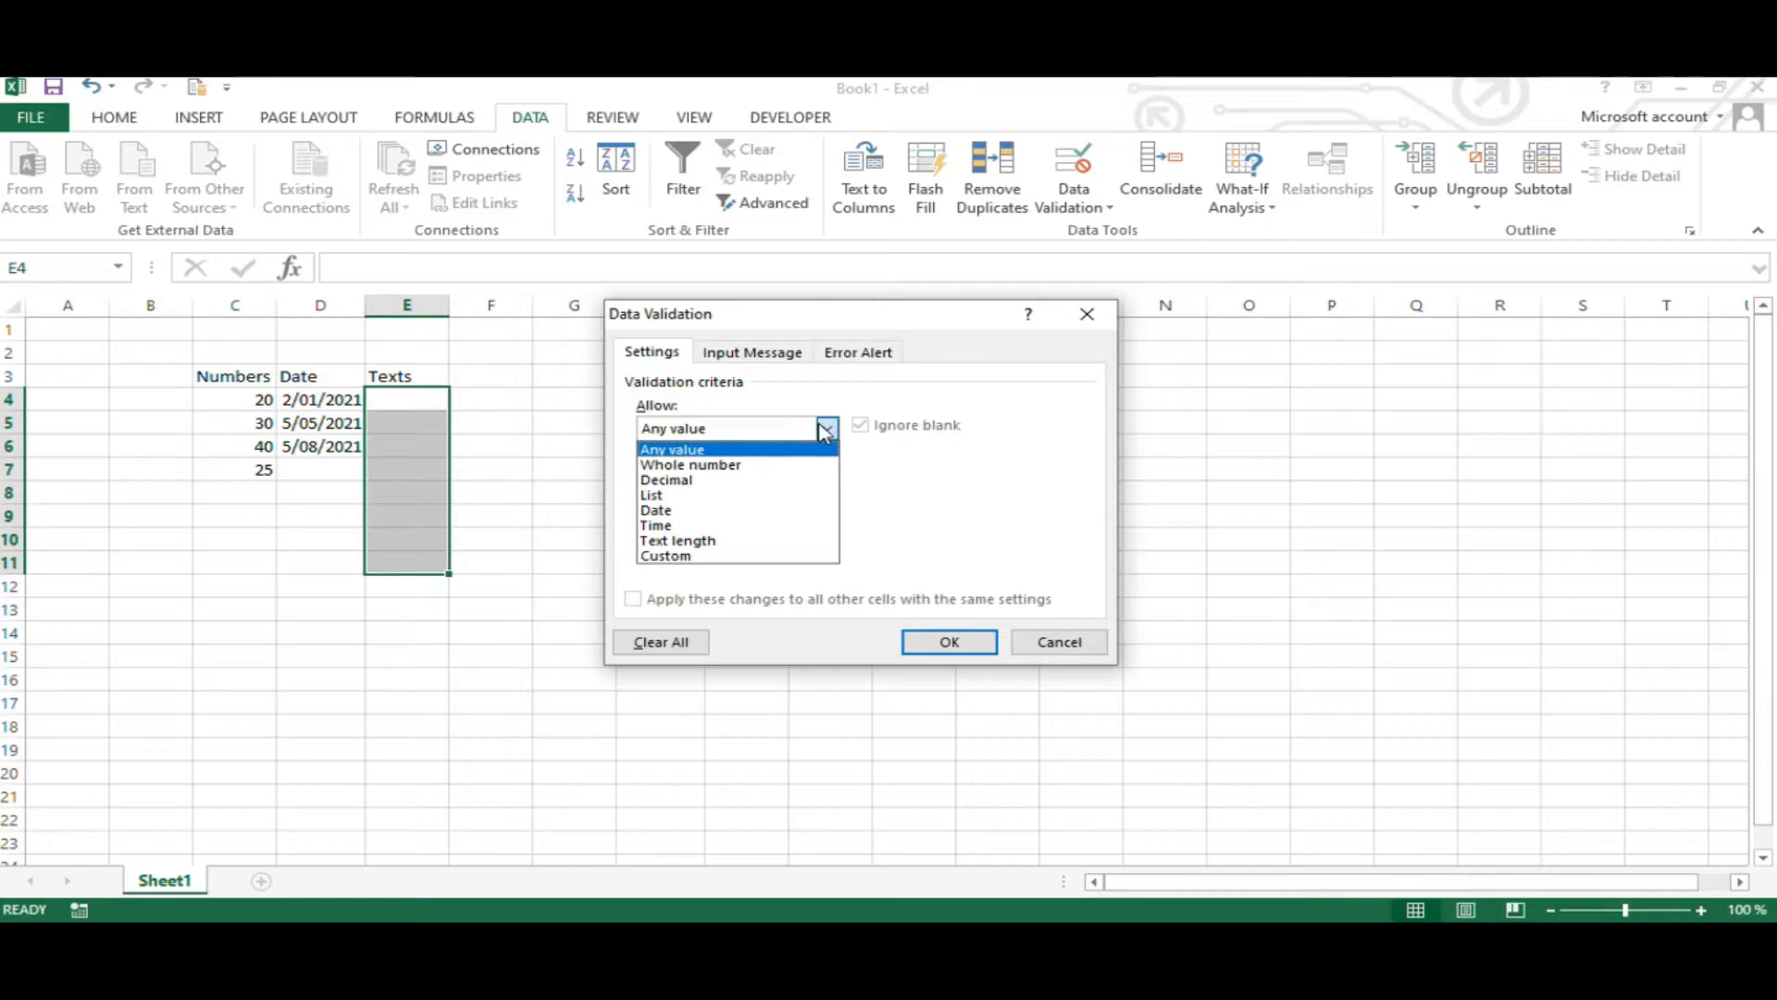
{"action": "left_click", "coordinate": [726, 541]}
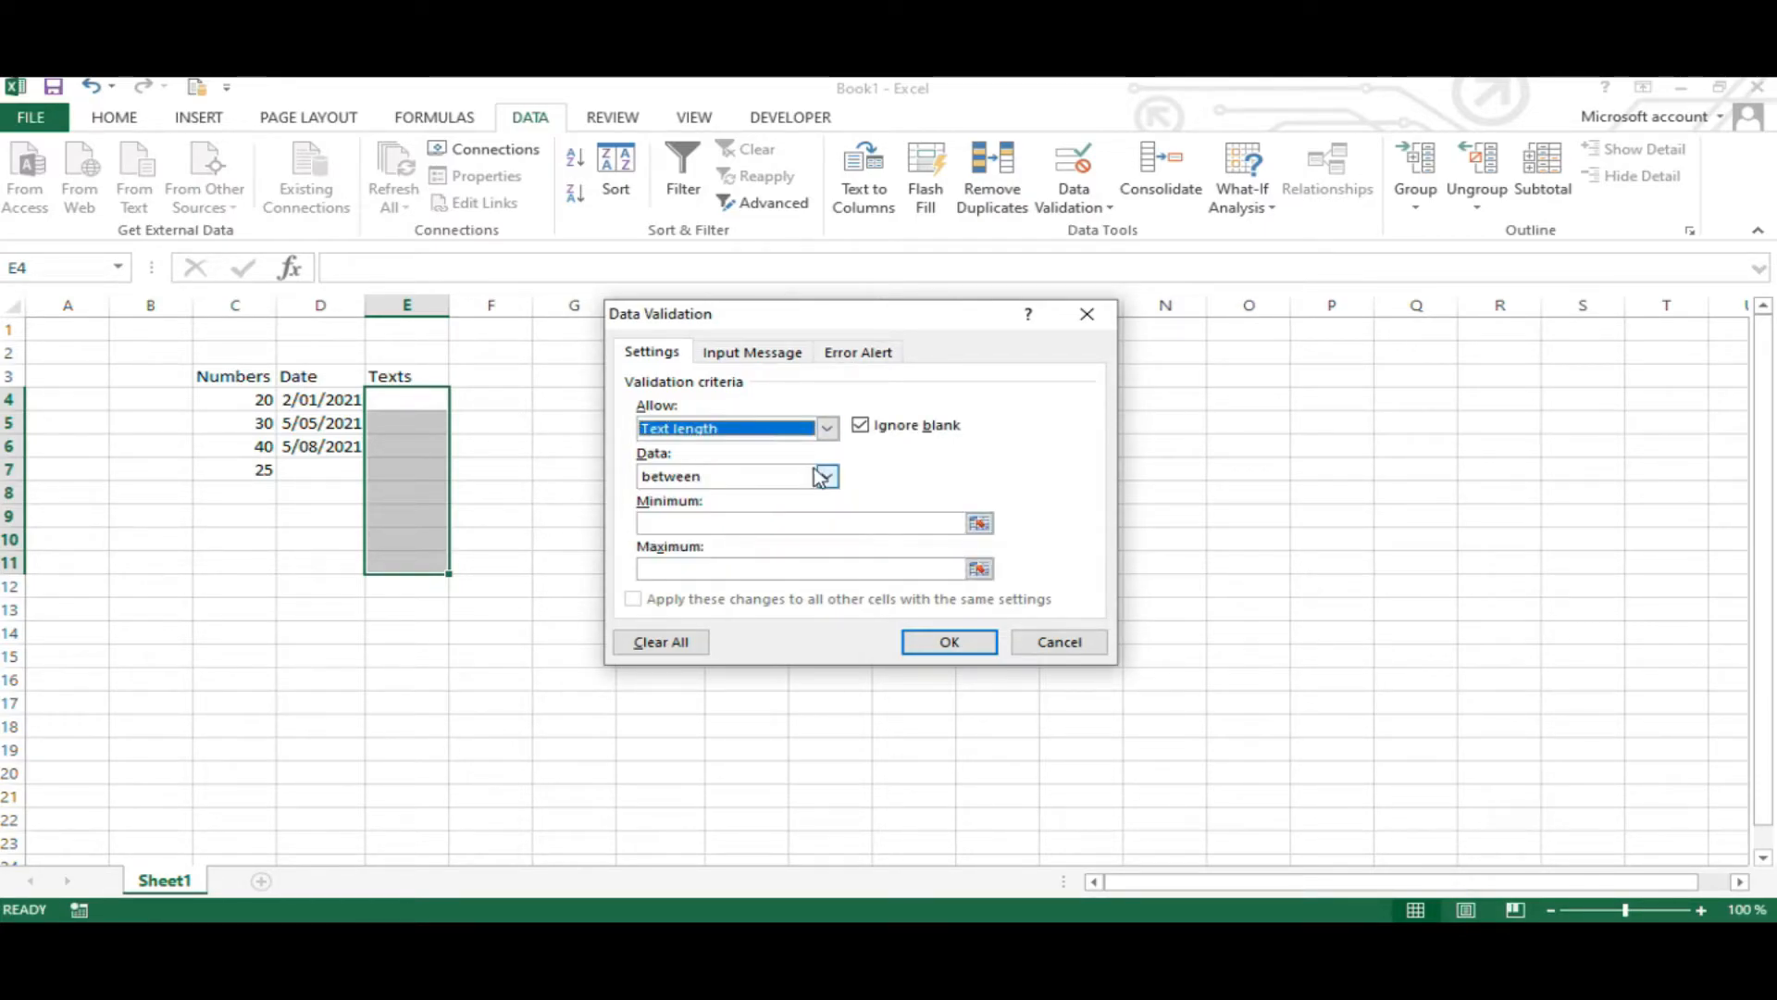
Step: Set the text length rule's minimum to 2, fill in its maximum, and apply the rule
{"action": "left_click", "coordinate": [719, 521]}
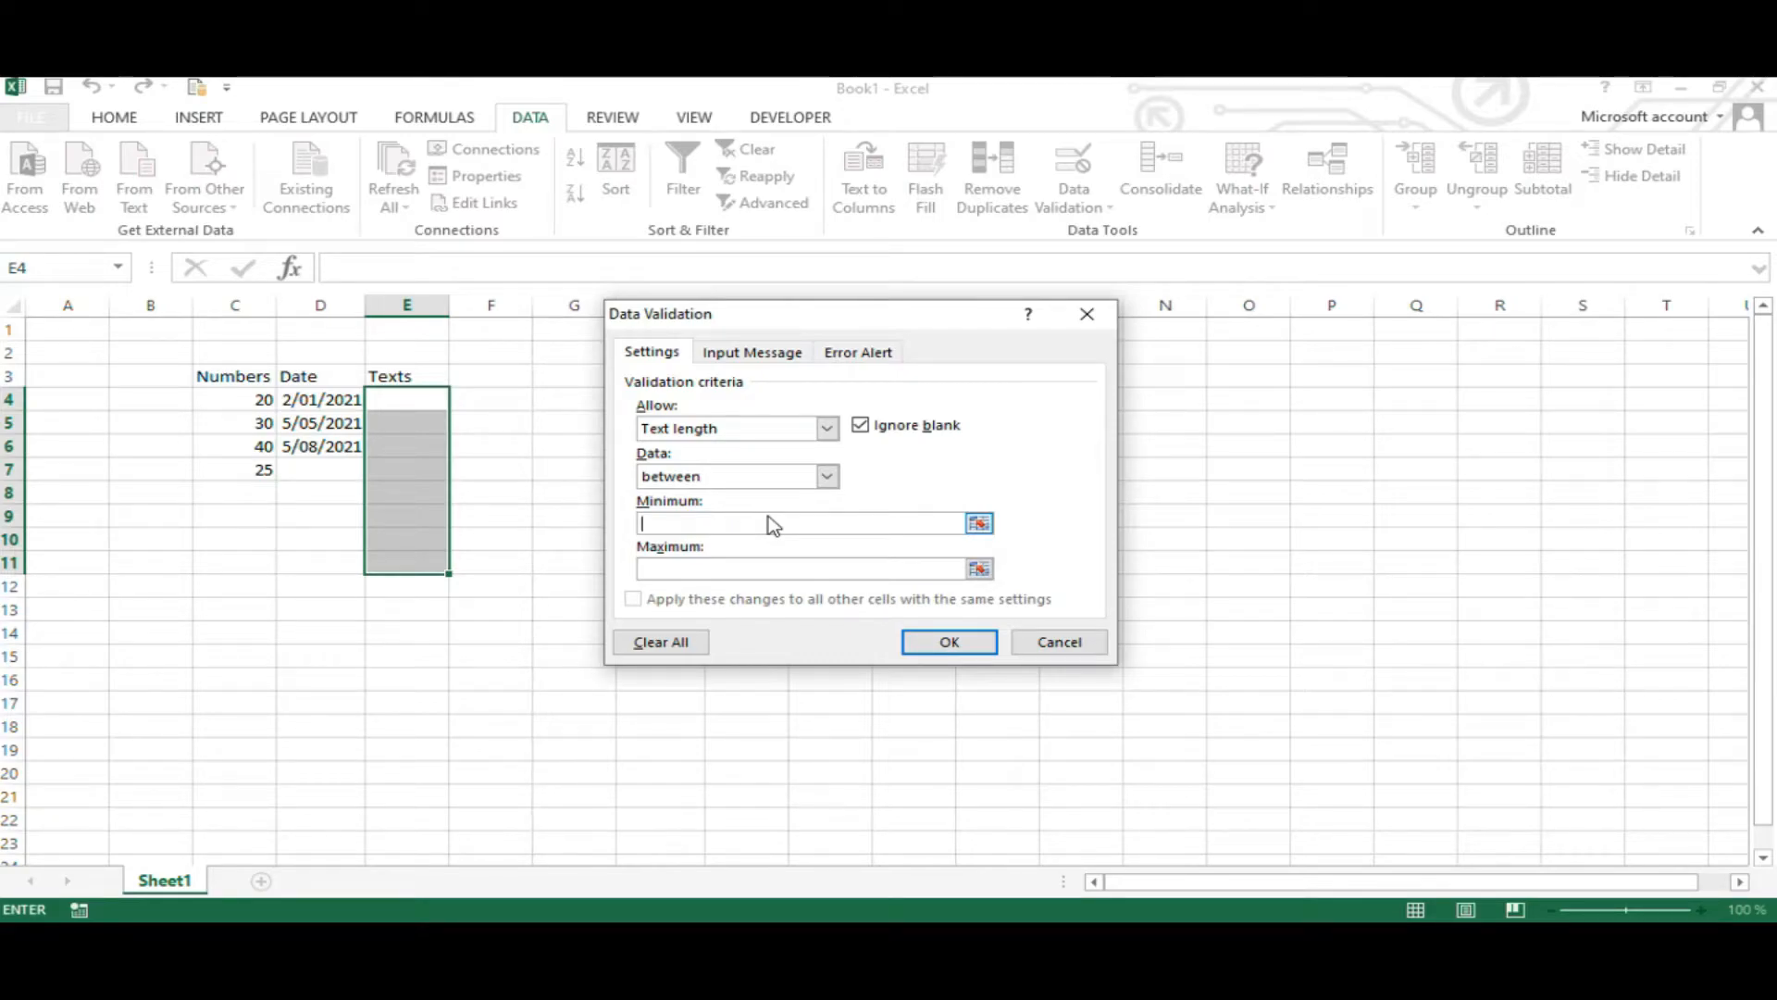
{"action": "type", "text": "2"}
{"action": "key", "text": "Tab"}
{"action": "left_click", "coordinate": [979, 651]}
Step: Enter the text "abd" in cell E4 and "acdc" in cell E5
{"action": "left_click", "coordinate": [407, 398]}
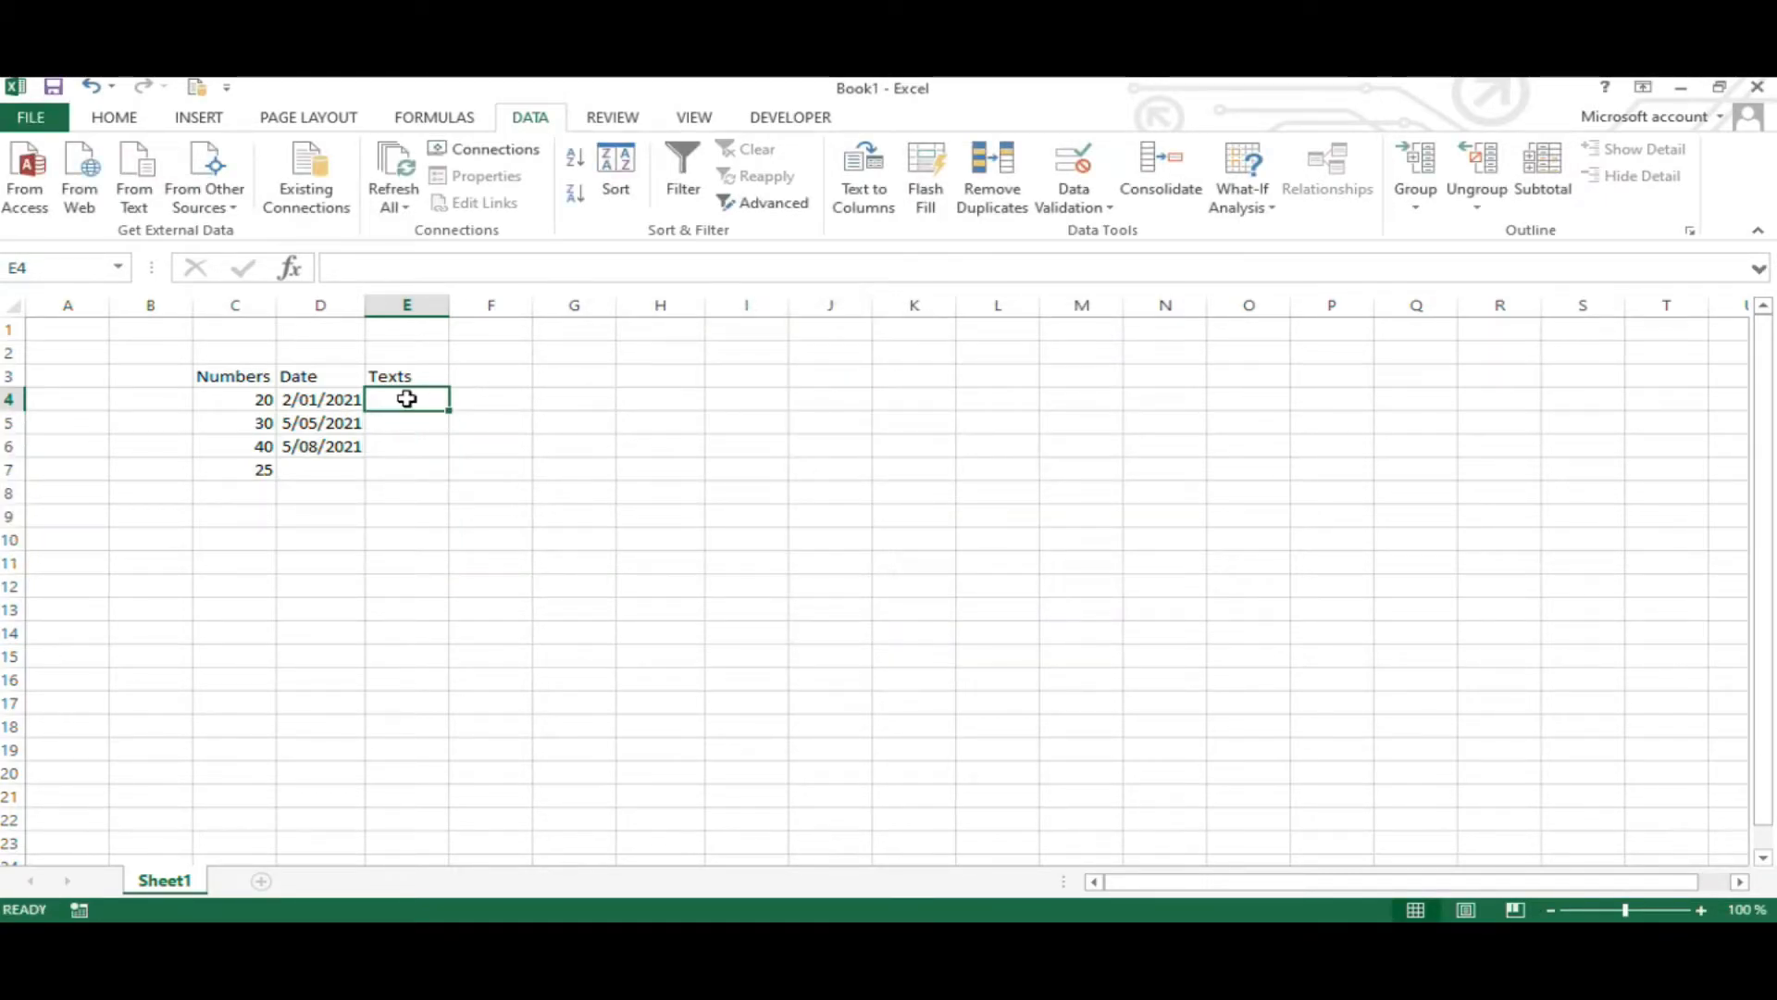
{"action": "type", "text": "abcd"}
{"action": "key", "text": "Return"}
{"action": "type", "text": "acdc"}
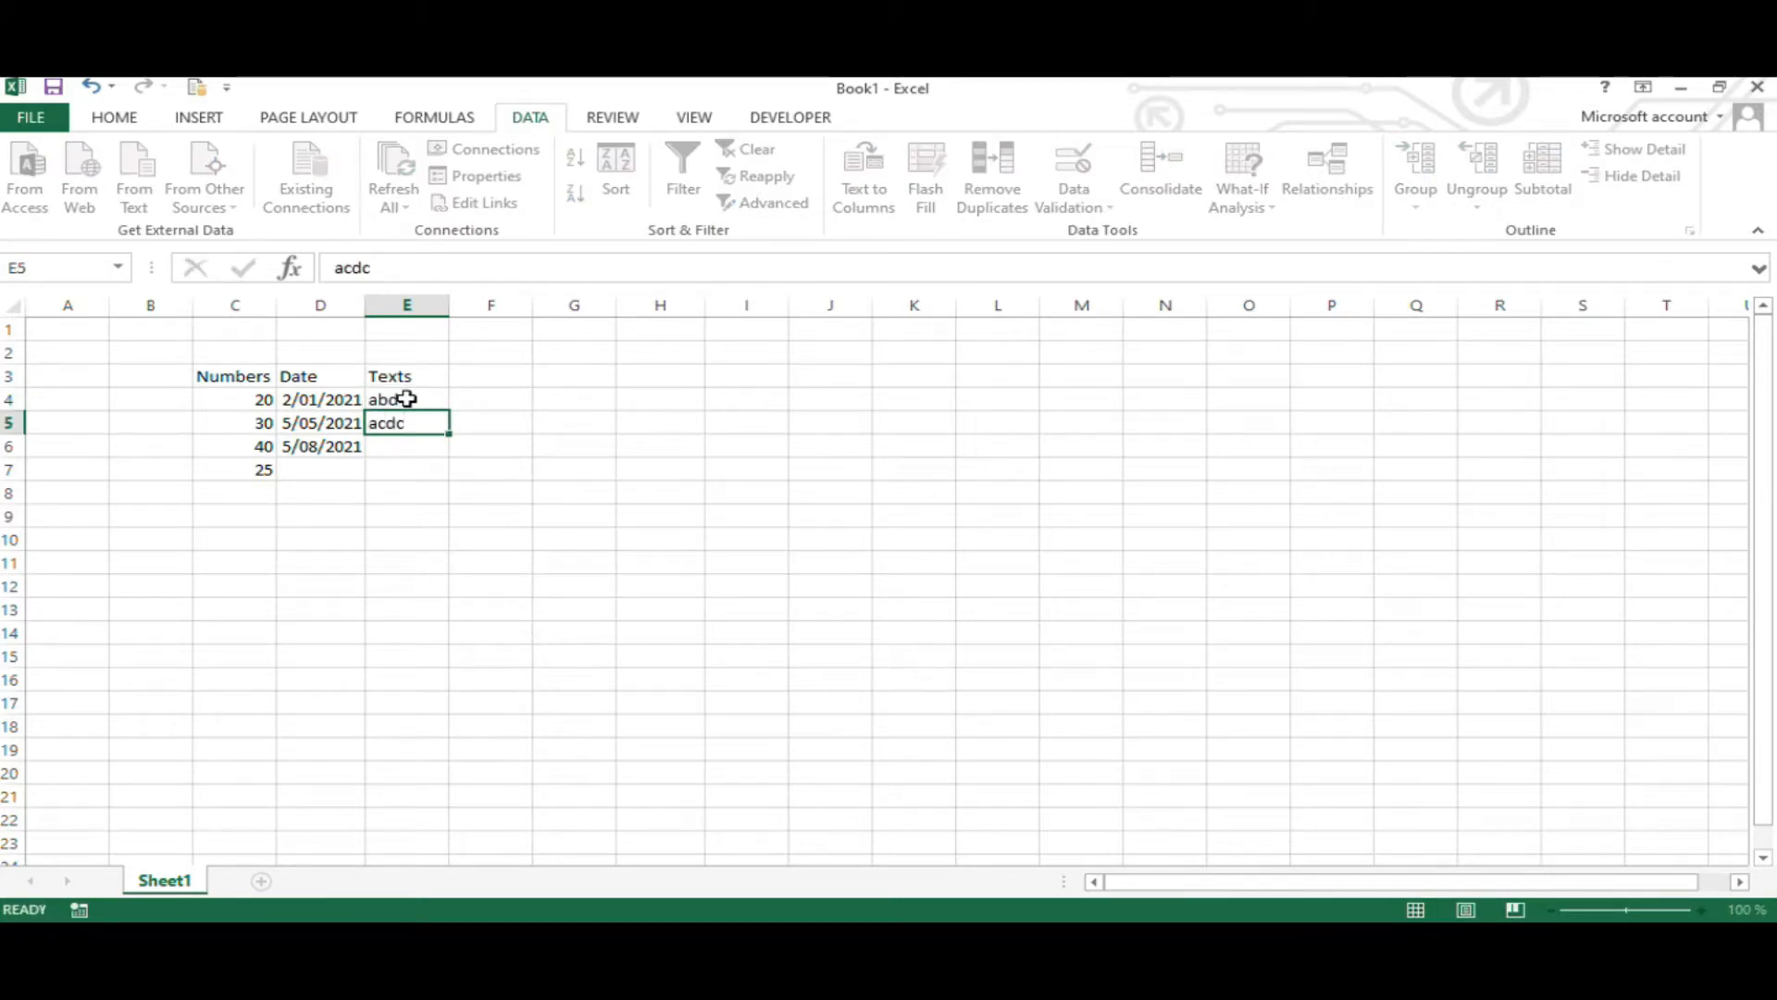
{"action": "key", "text": "Return"}
Step: Test the text length rule in cell E6 with "a" and "adbsja", and shorten the entry to "adbsj"
{"action": "type", "text": "a"}
{"action": "key", "text": "Return"}
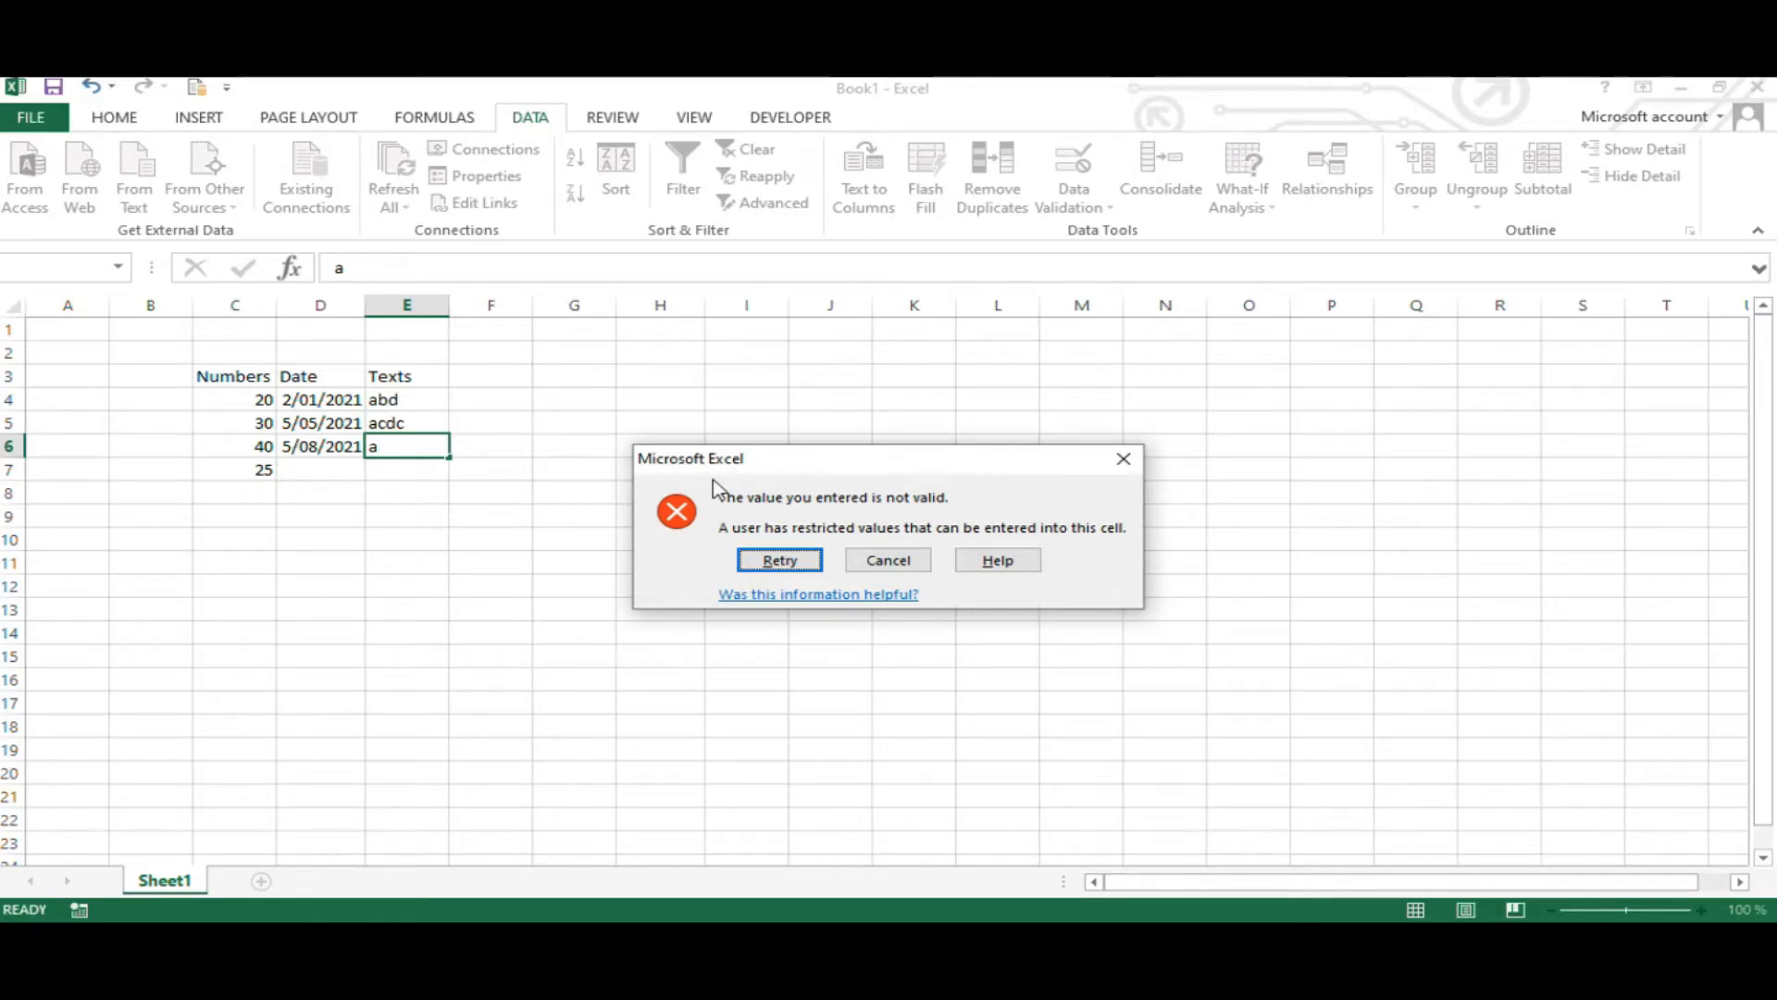
{"action": "left_click", "coordinate": [785, 561]}
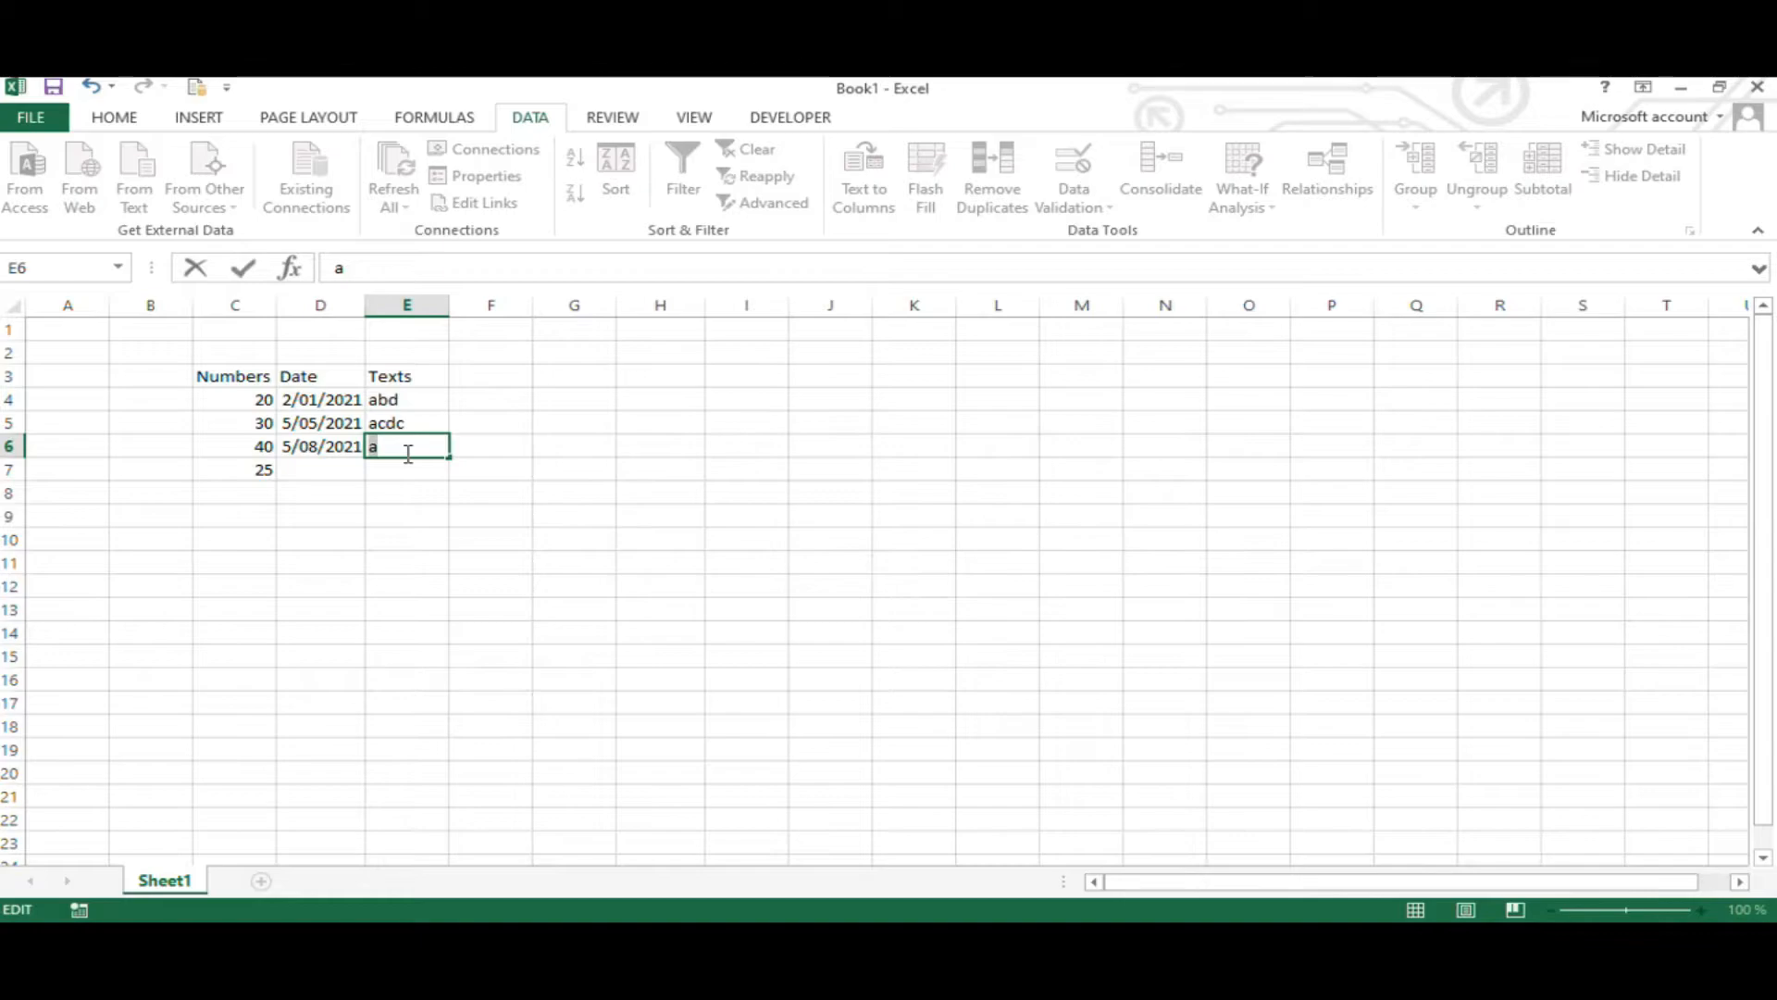
{"action": "type", "text": "dbsja"}
{"action": "key", "text": "Return"}
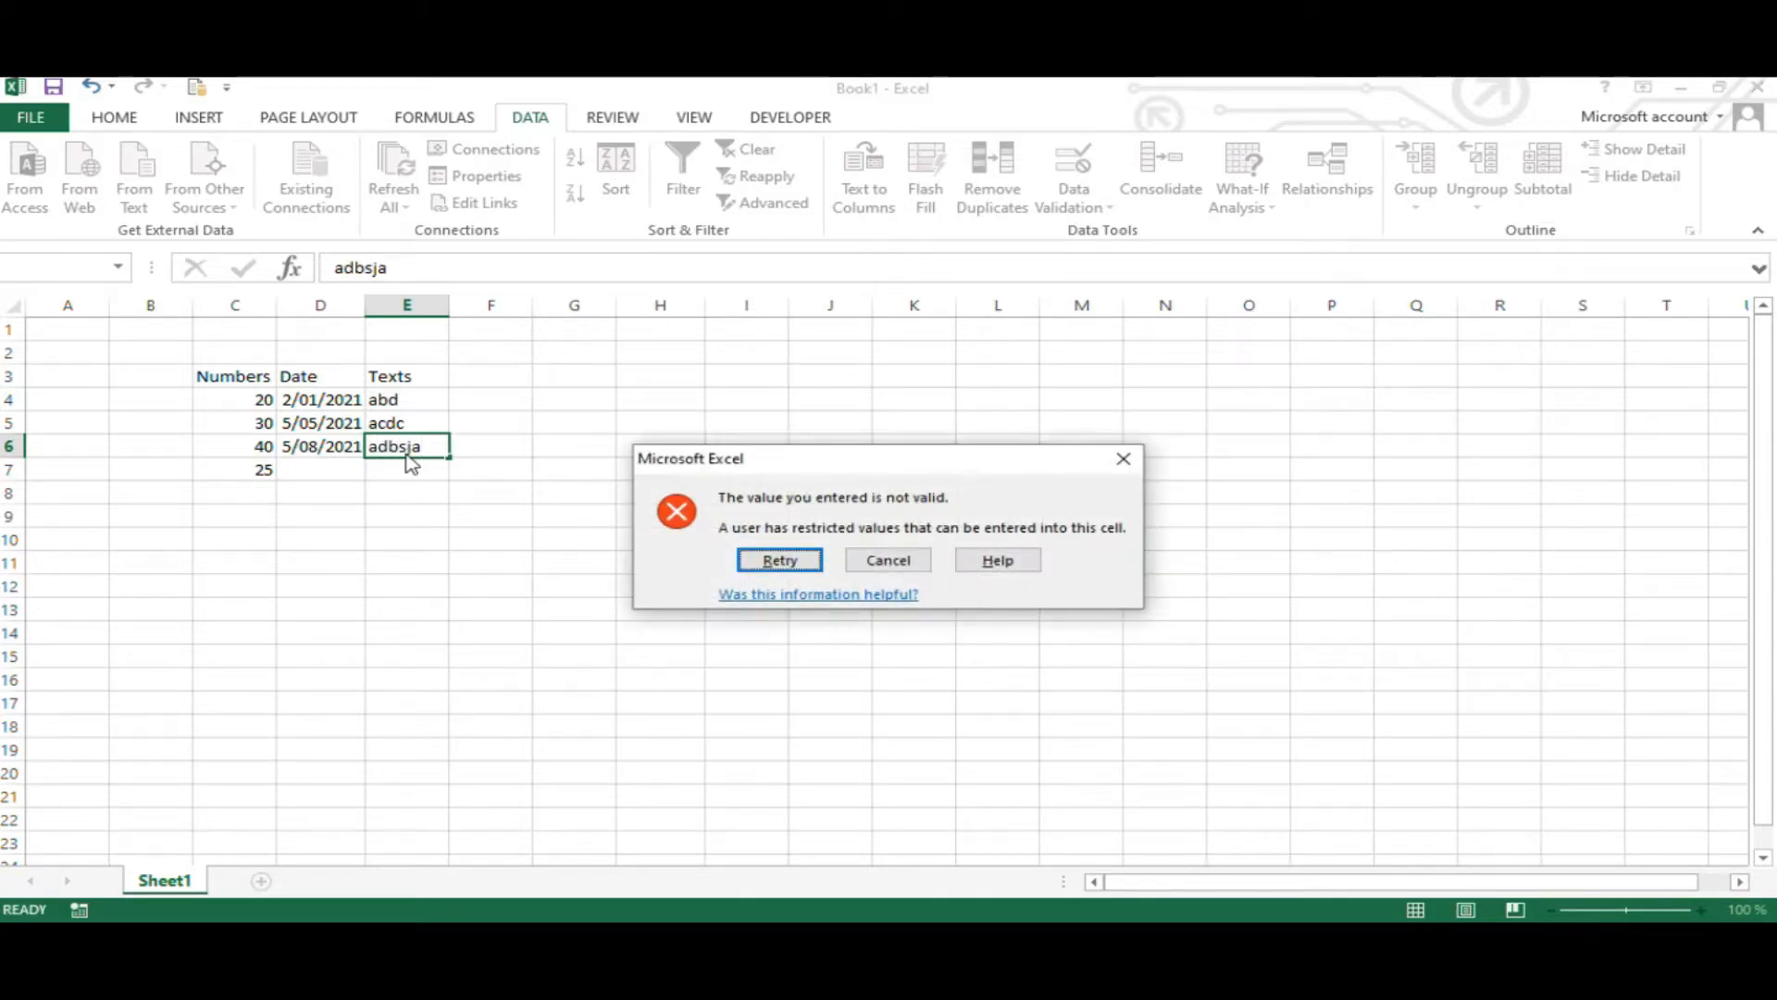
{"action": "key", "text": "Return"}
{"action": "left_click", "coordinate": [424, 446]}
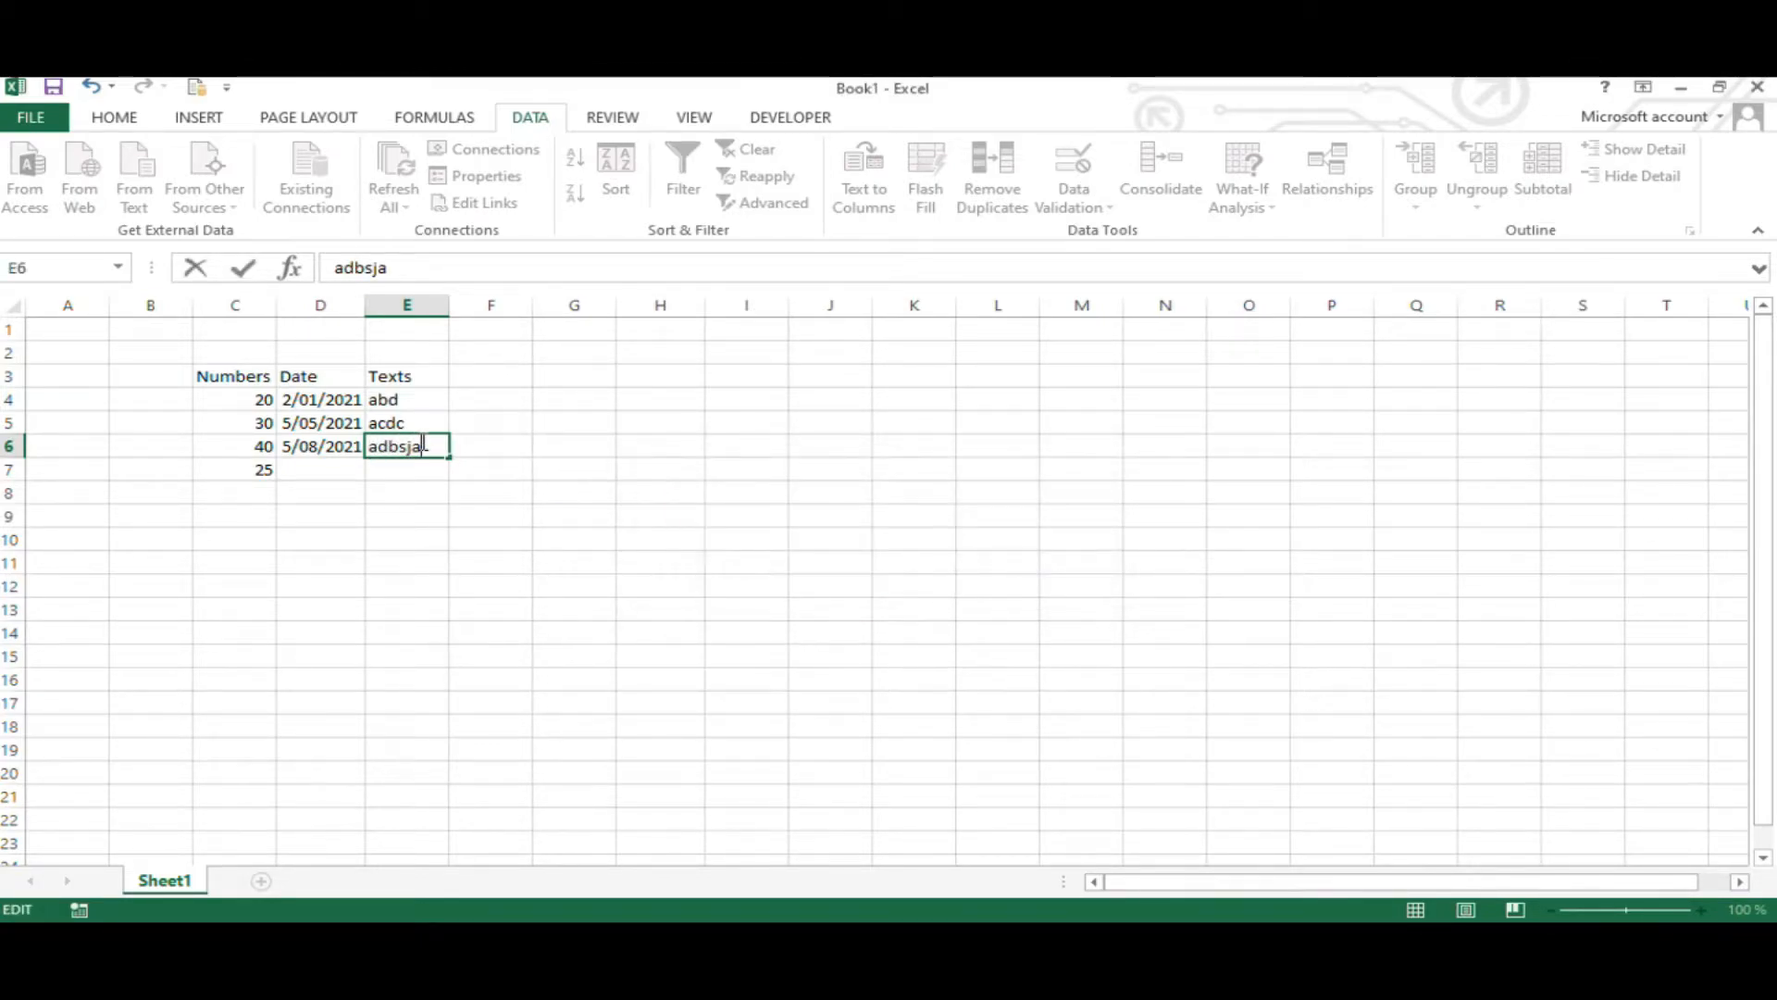
{"action": "key", "text": "Return"}
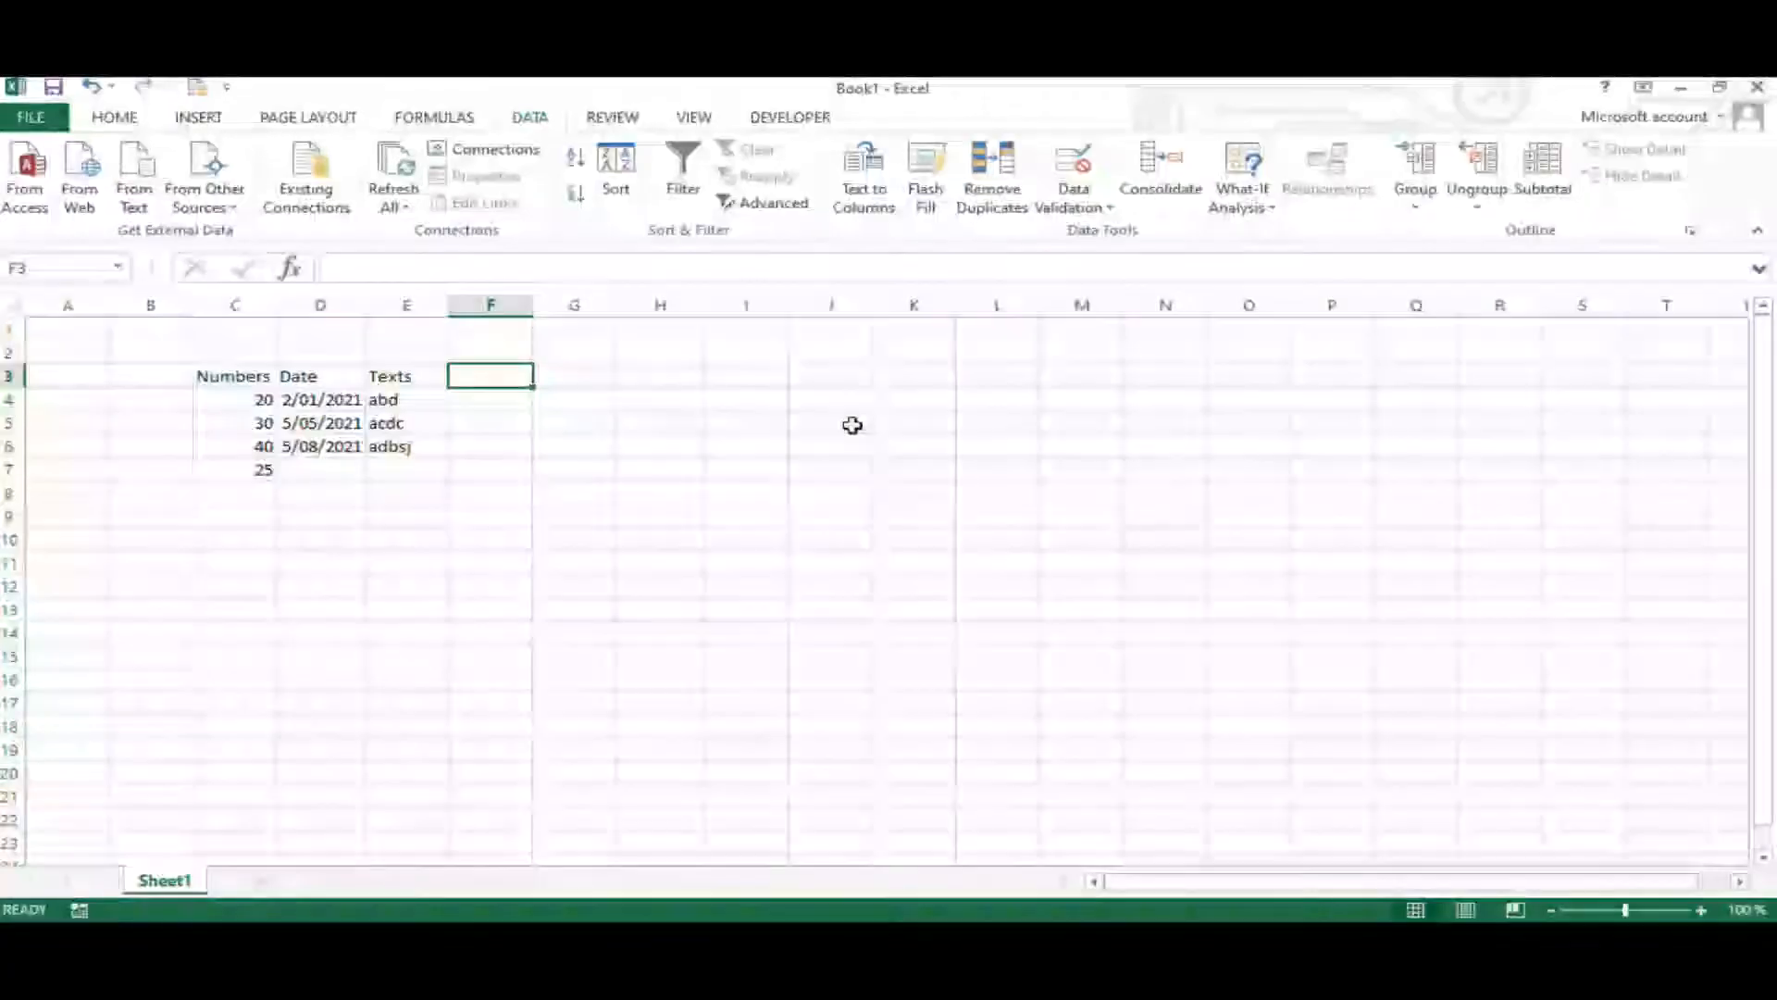
Step: Enter the column heading "List" in cell F3 and start a List-type Data Validation rule for F4:F9
{"action": "type", "text": "List"}
{"action": "key", "text": "Return"}
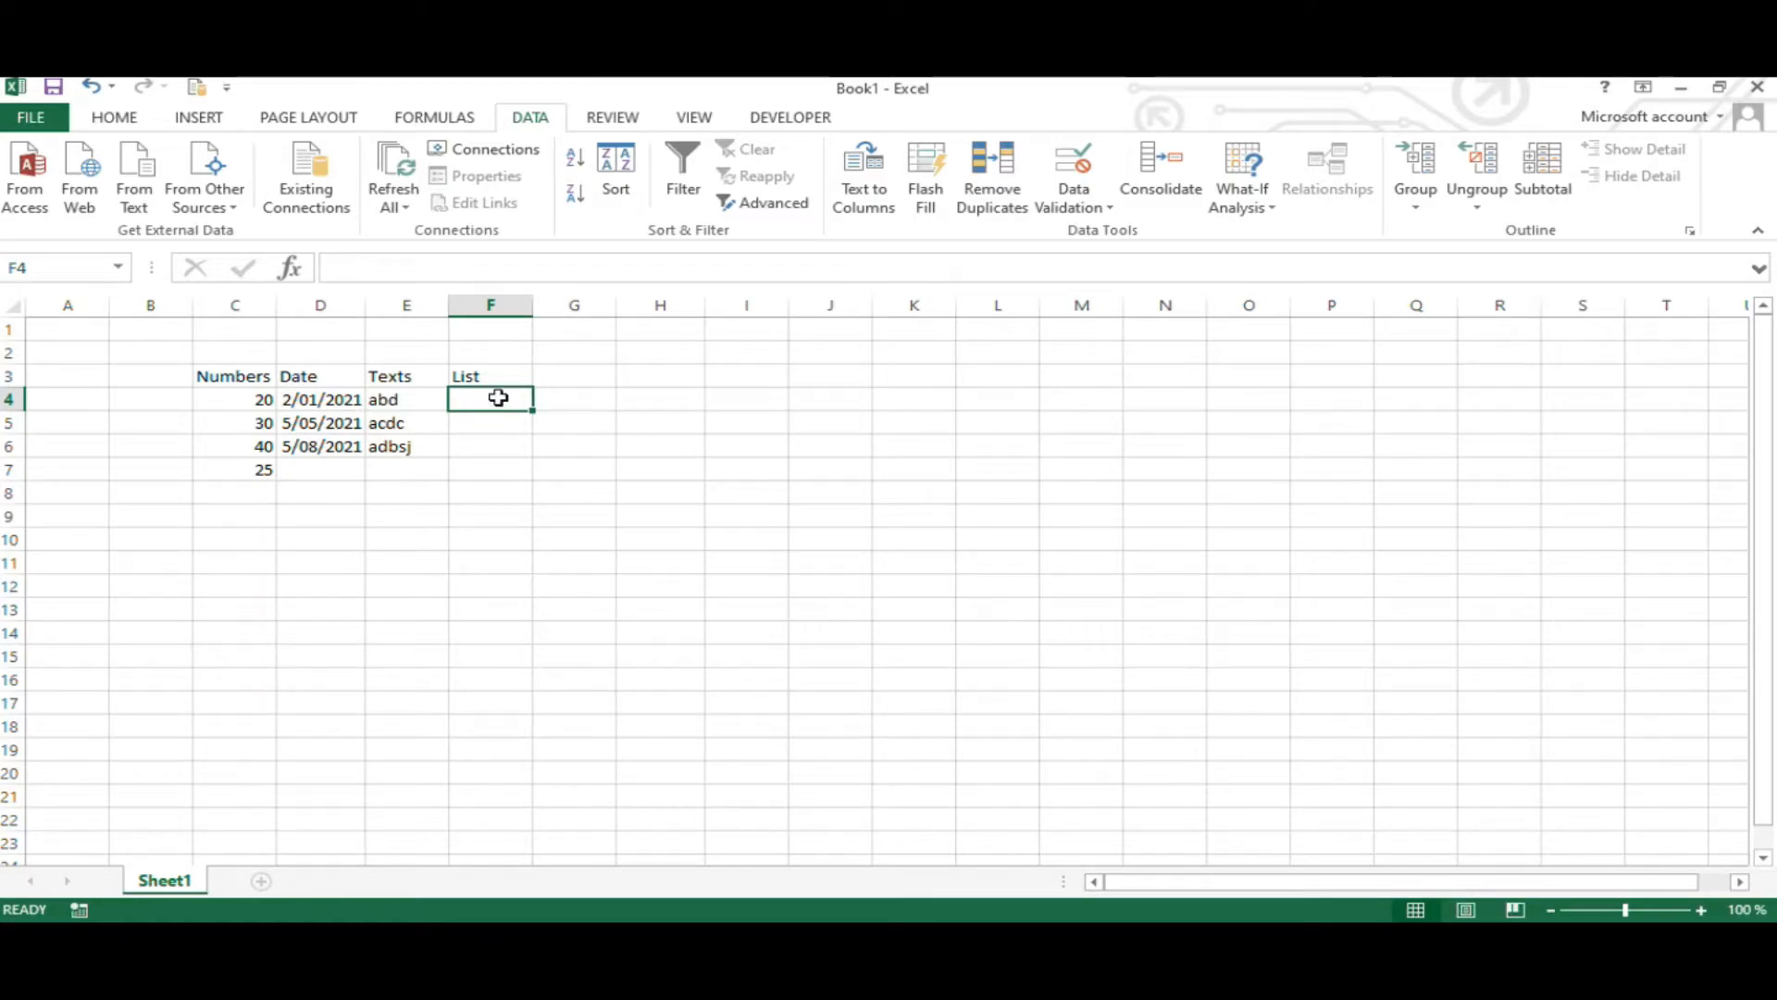
{"action": "left_click_drag", "start_coordinate": [498, 398], "coordinate": [495, 514]}
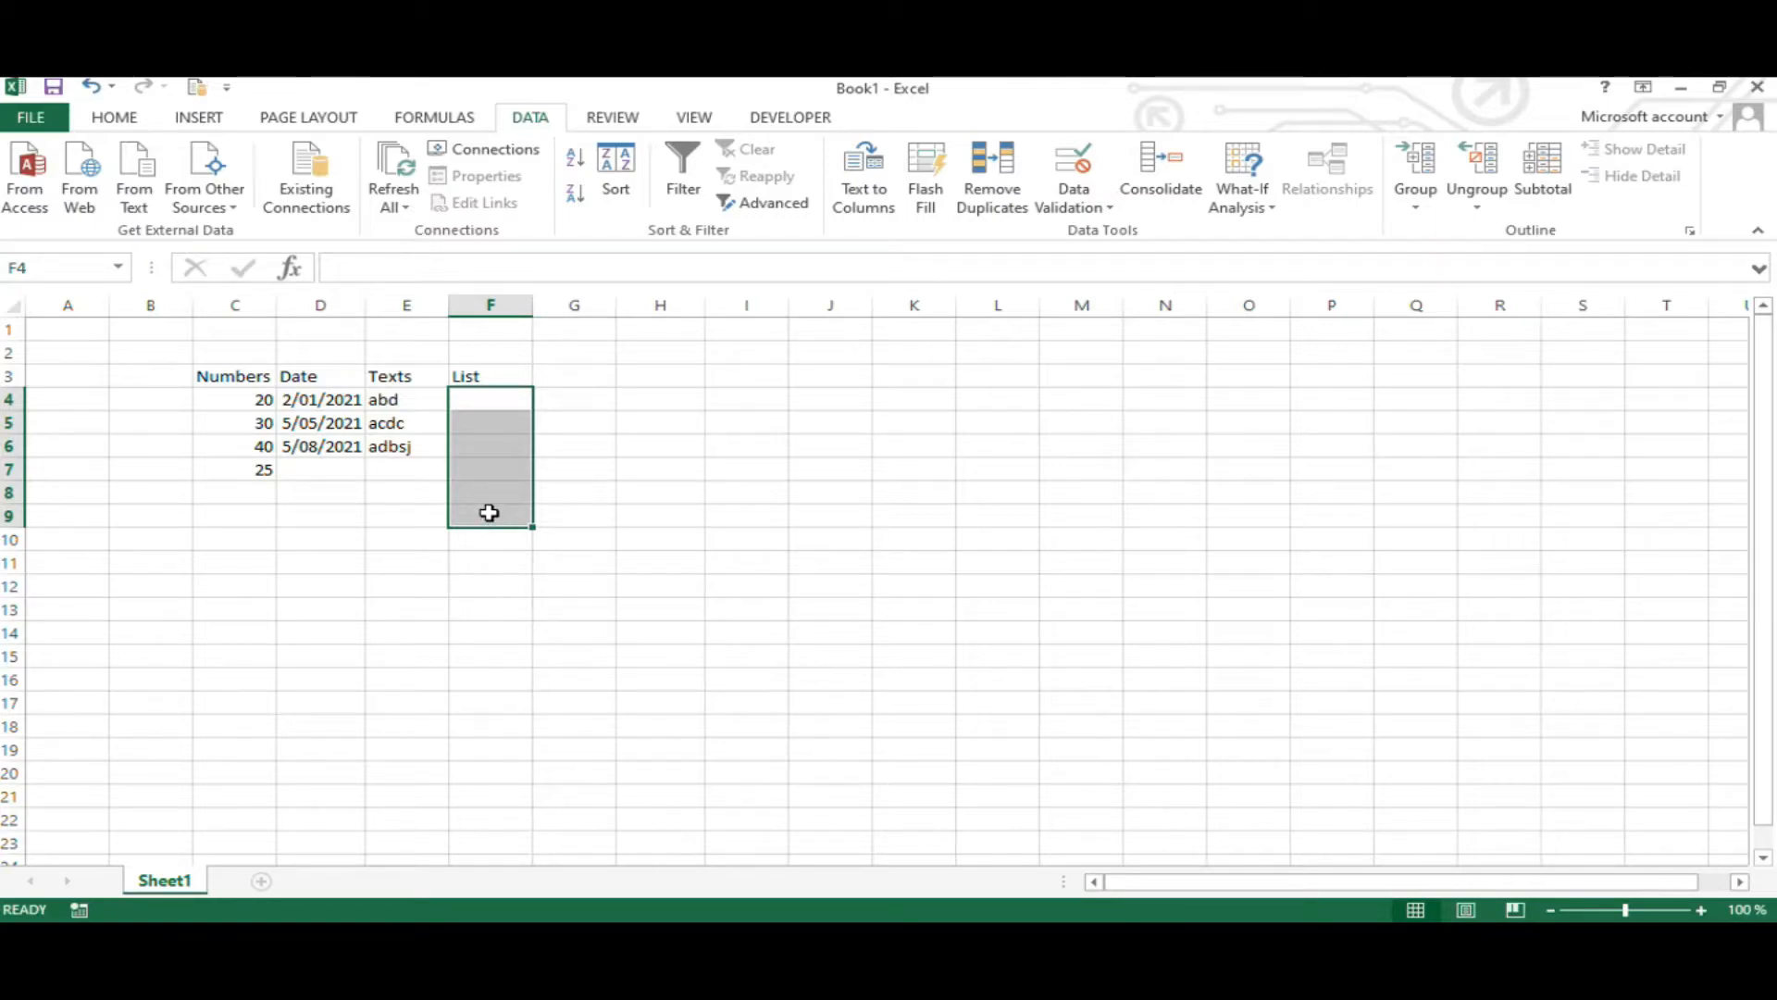
{"action": "left_click", "coordinate": [1111, 209]}
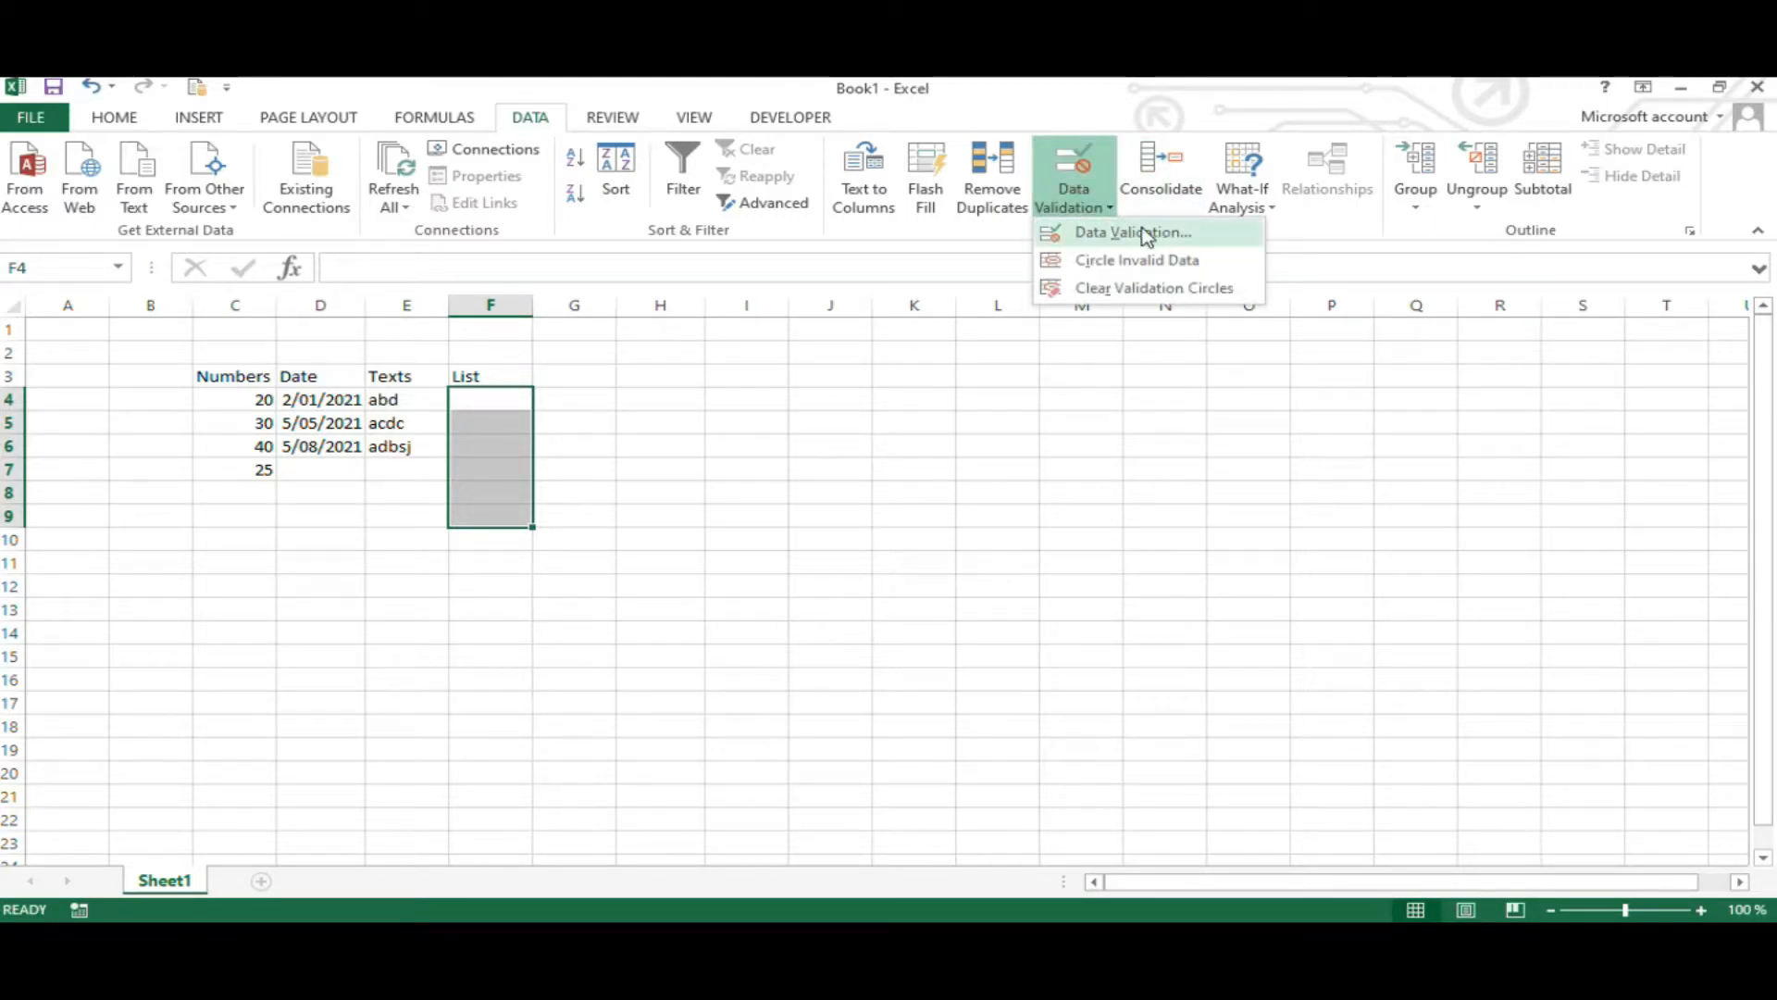
{"action": "left_click", "coordinate": [1131, 231]}
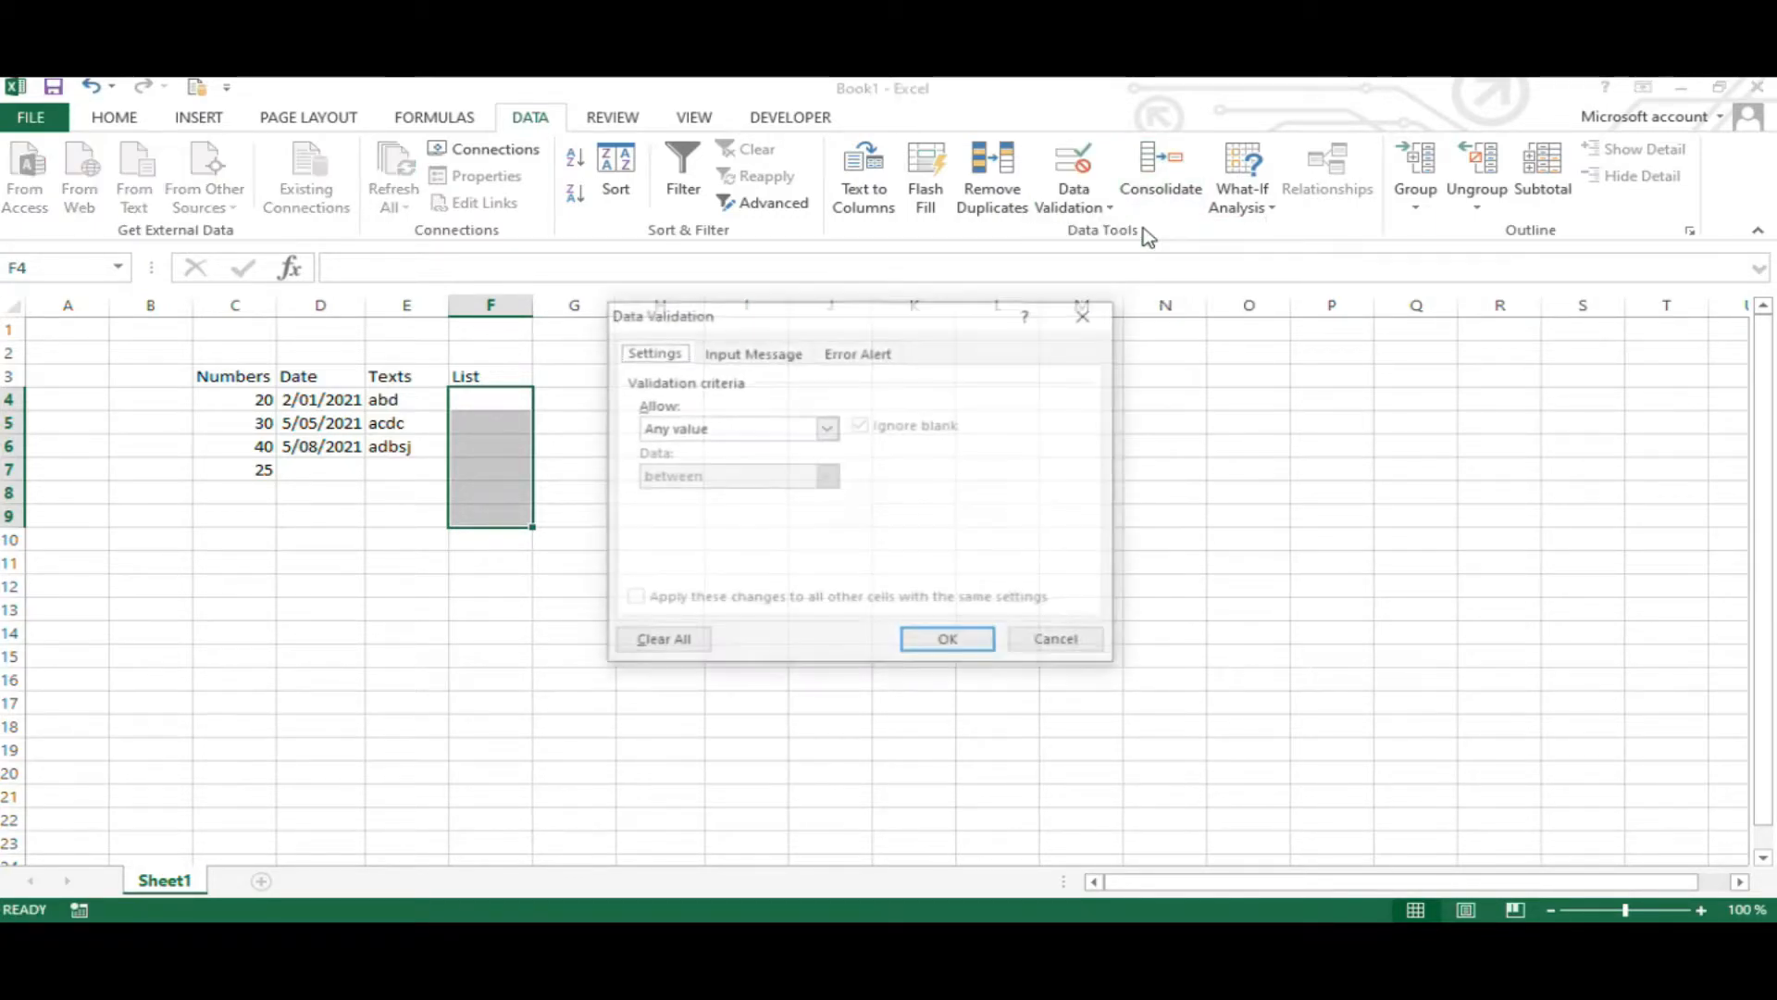
{"action": "left_click", "coordinate": [827, 430]}
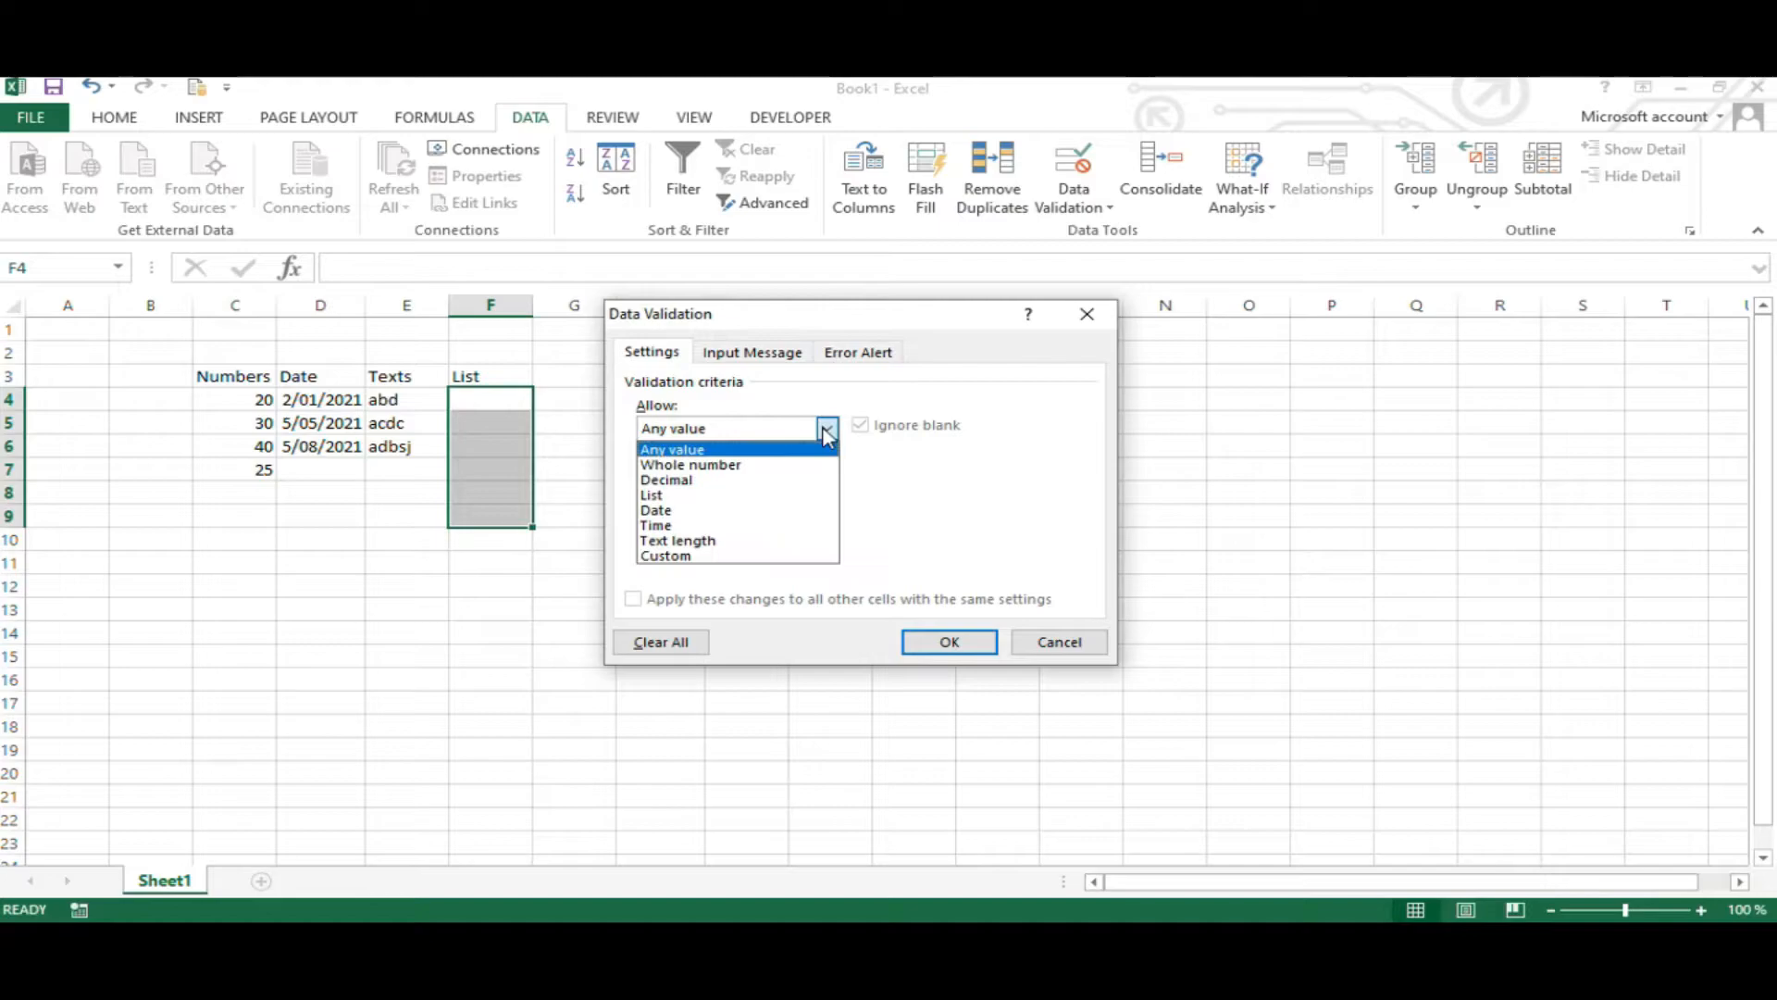
{"action": "left_click", "coordinate": [700, 497]}
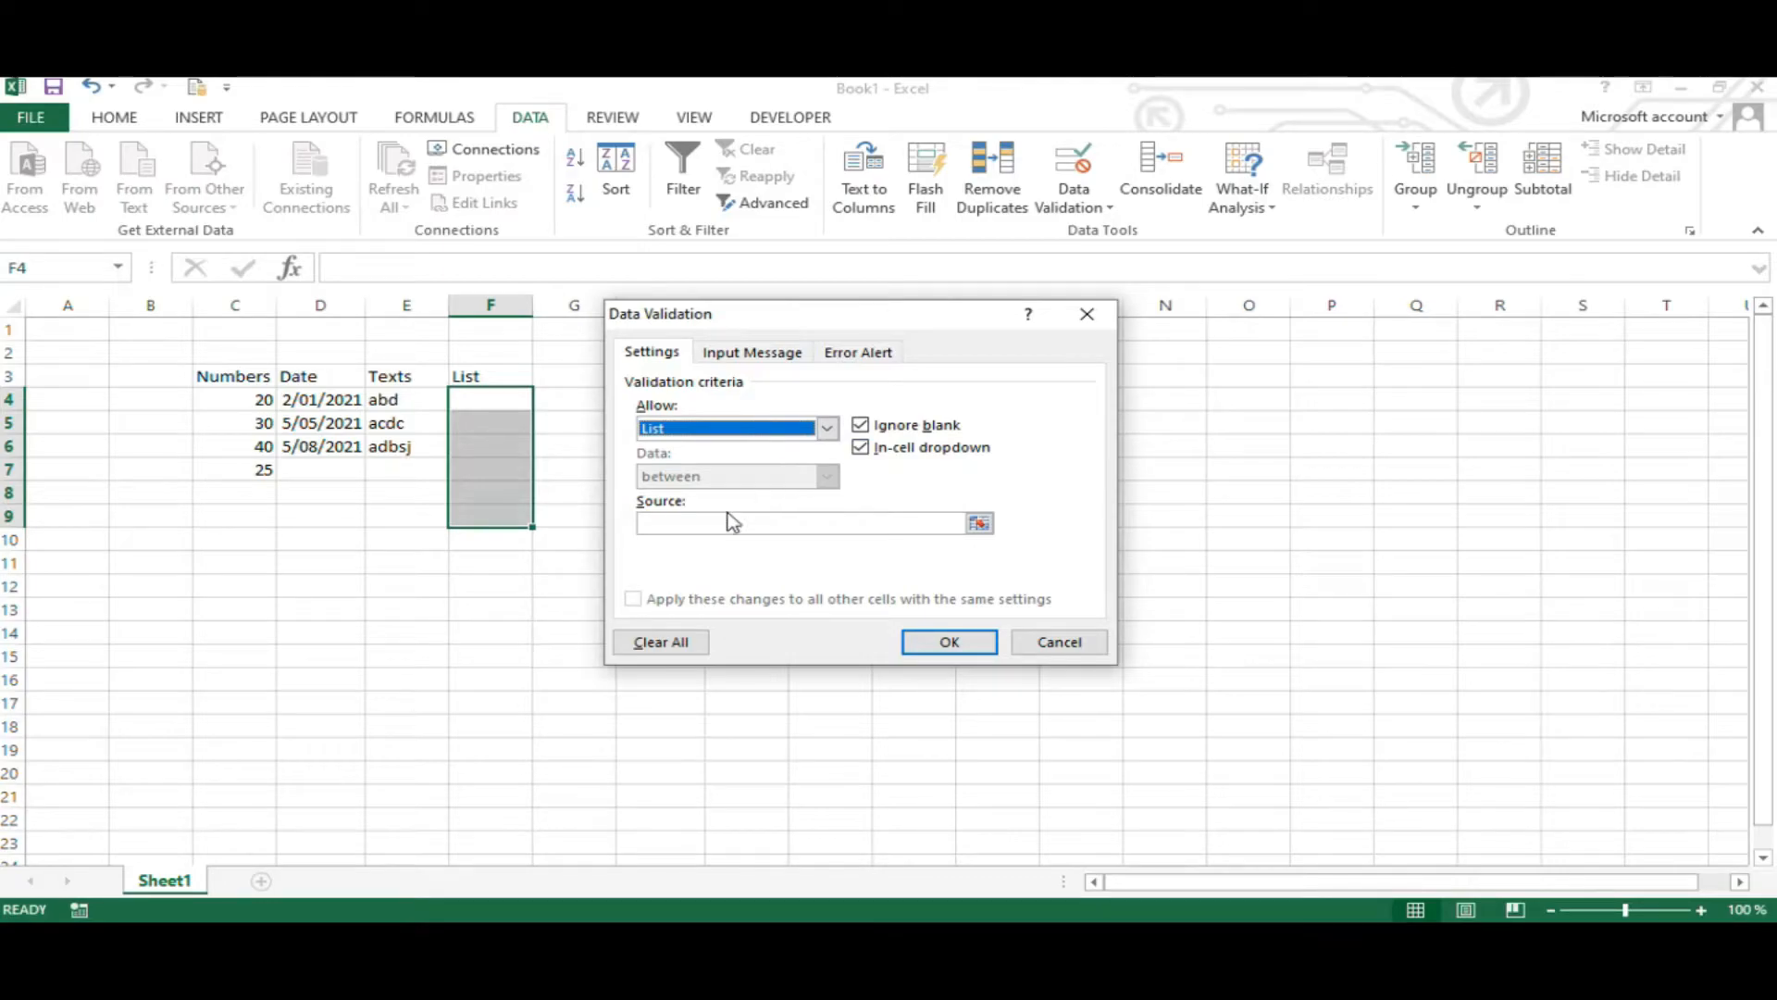
Step: Set the list source to "Apple, Orange, Mango, Banana, Avocado" and apply the rule
{"action": "left_click", "coordinate": [722, 521]}
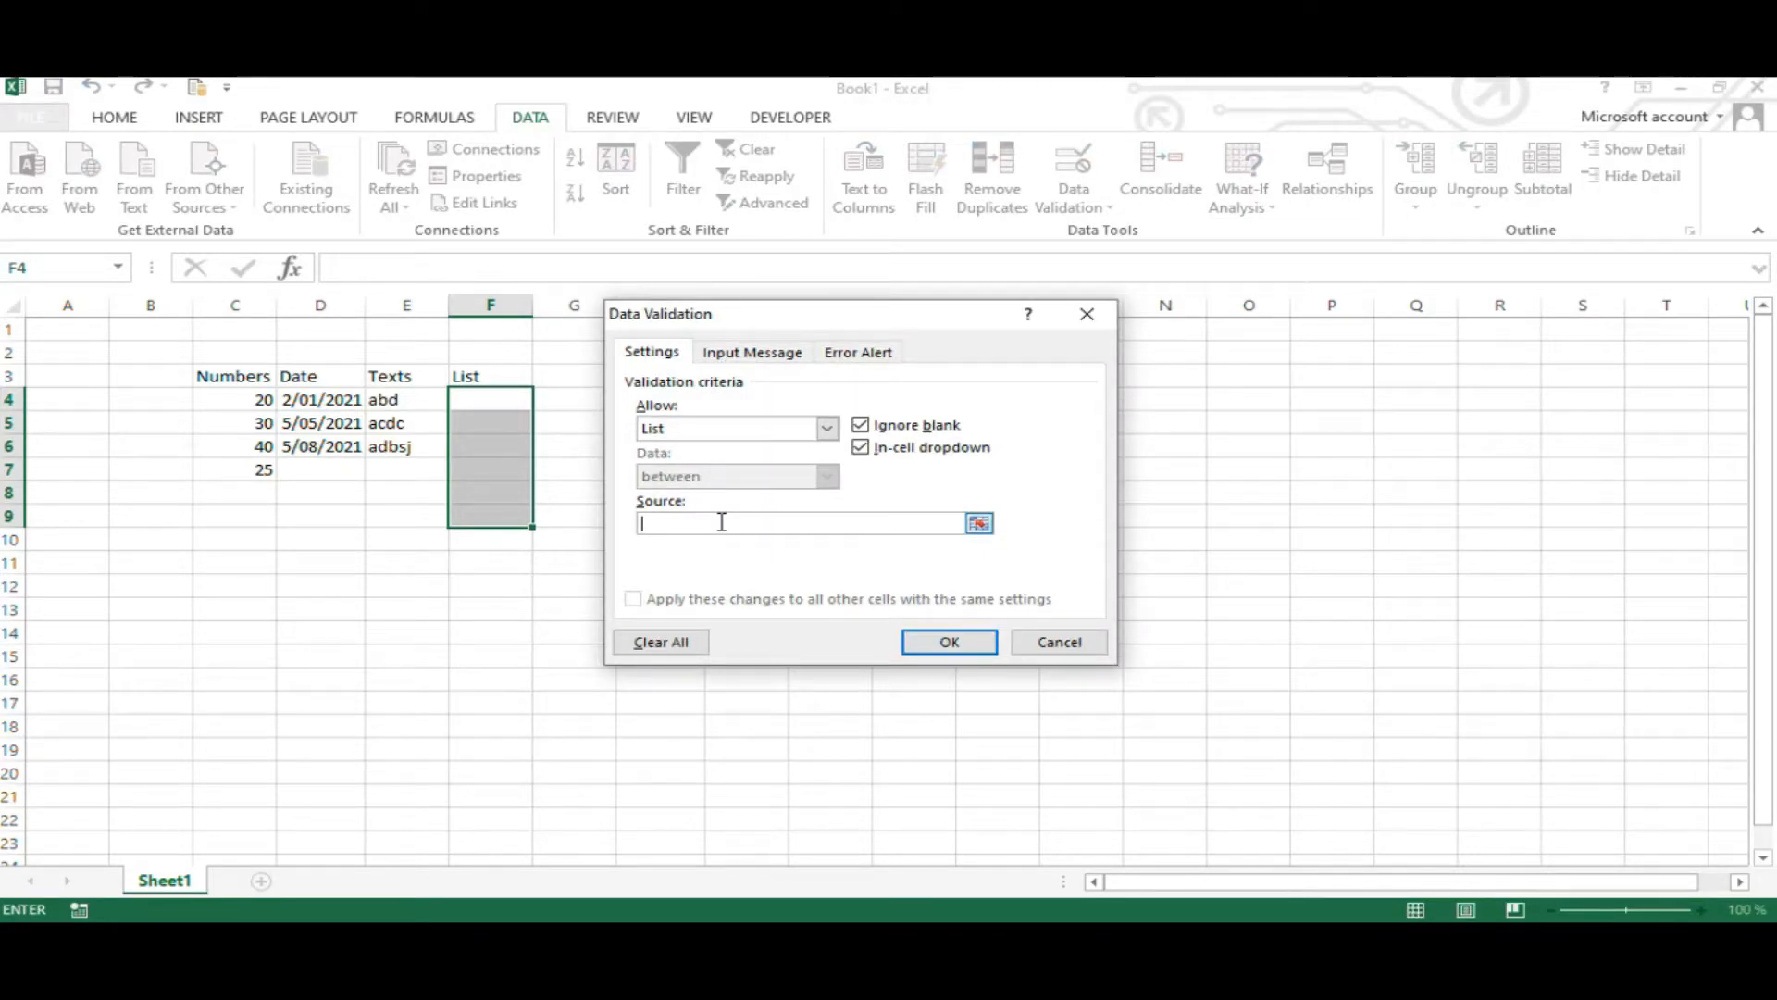
{"action": "type", "text": "Apple, Orange, Mango, Banana, Avacado"}
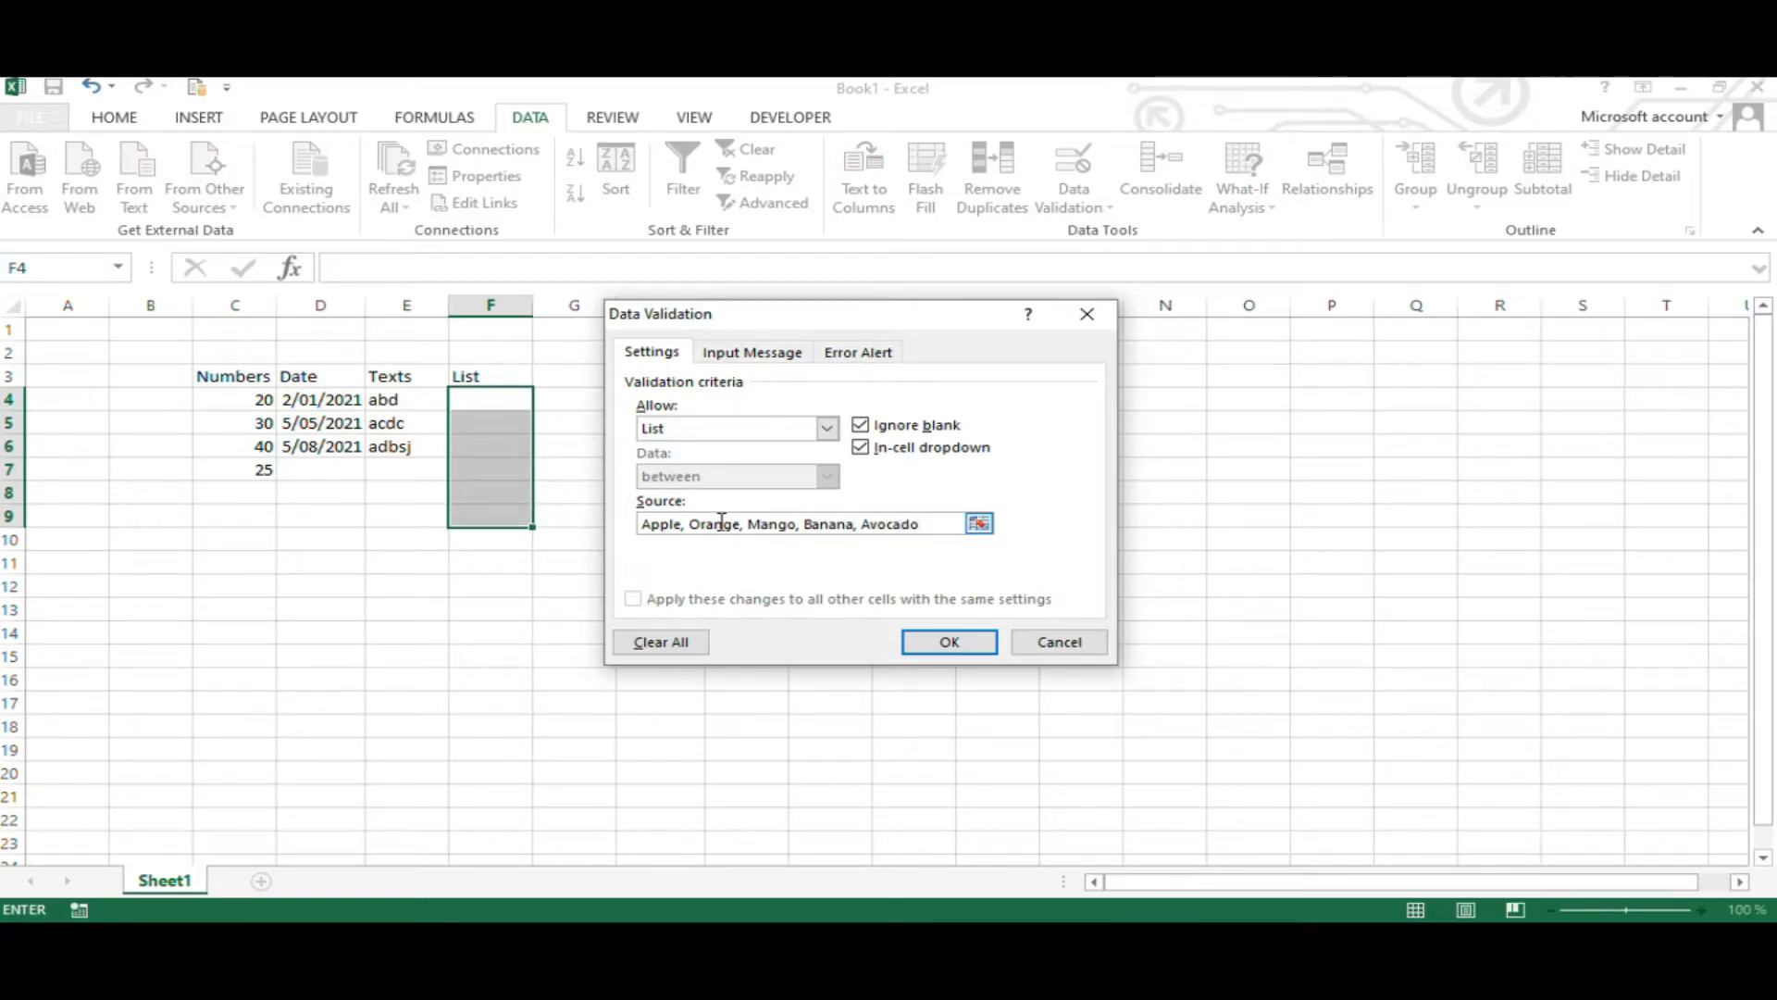
{"action": "left_click", "coordinate": [972, 642]}
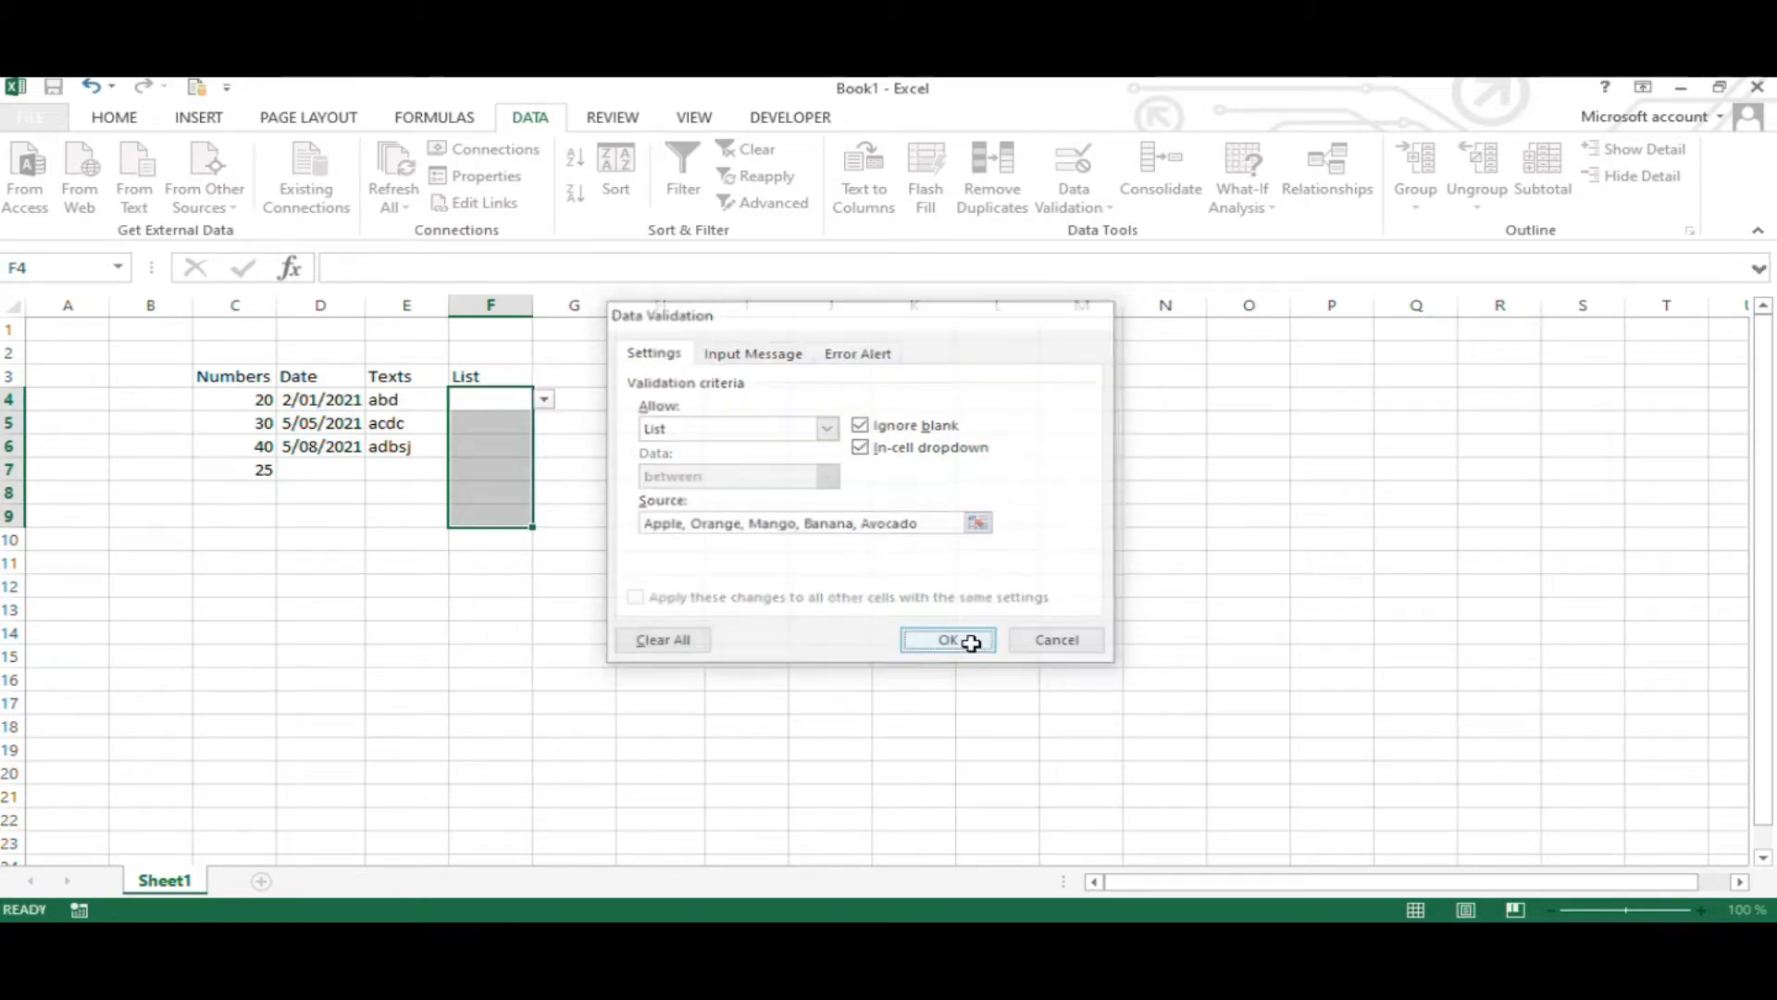
Step: Choose Orange in cell F4, Mango in F5 and Banana in F6 from the validation list
{"action": "left_click", "coordinate": [546, 400]}
{"action": "left_click", "coordinate": [504, 431]}
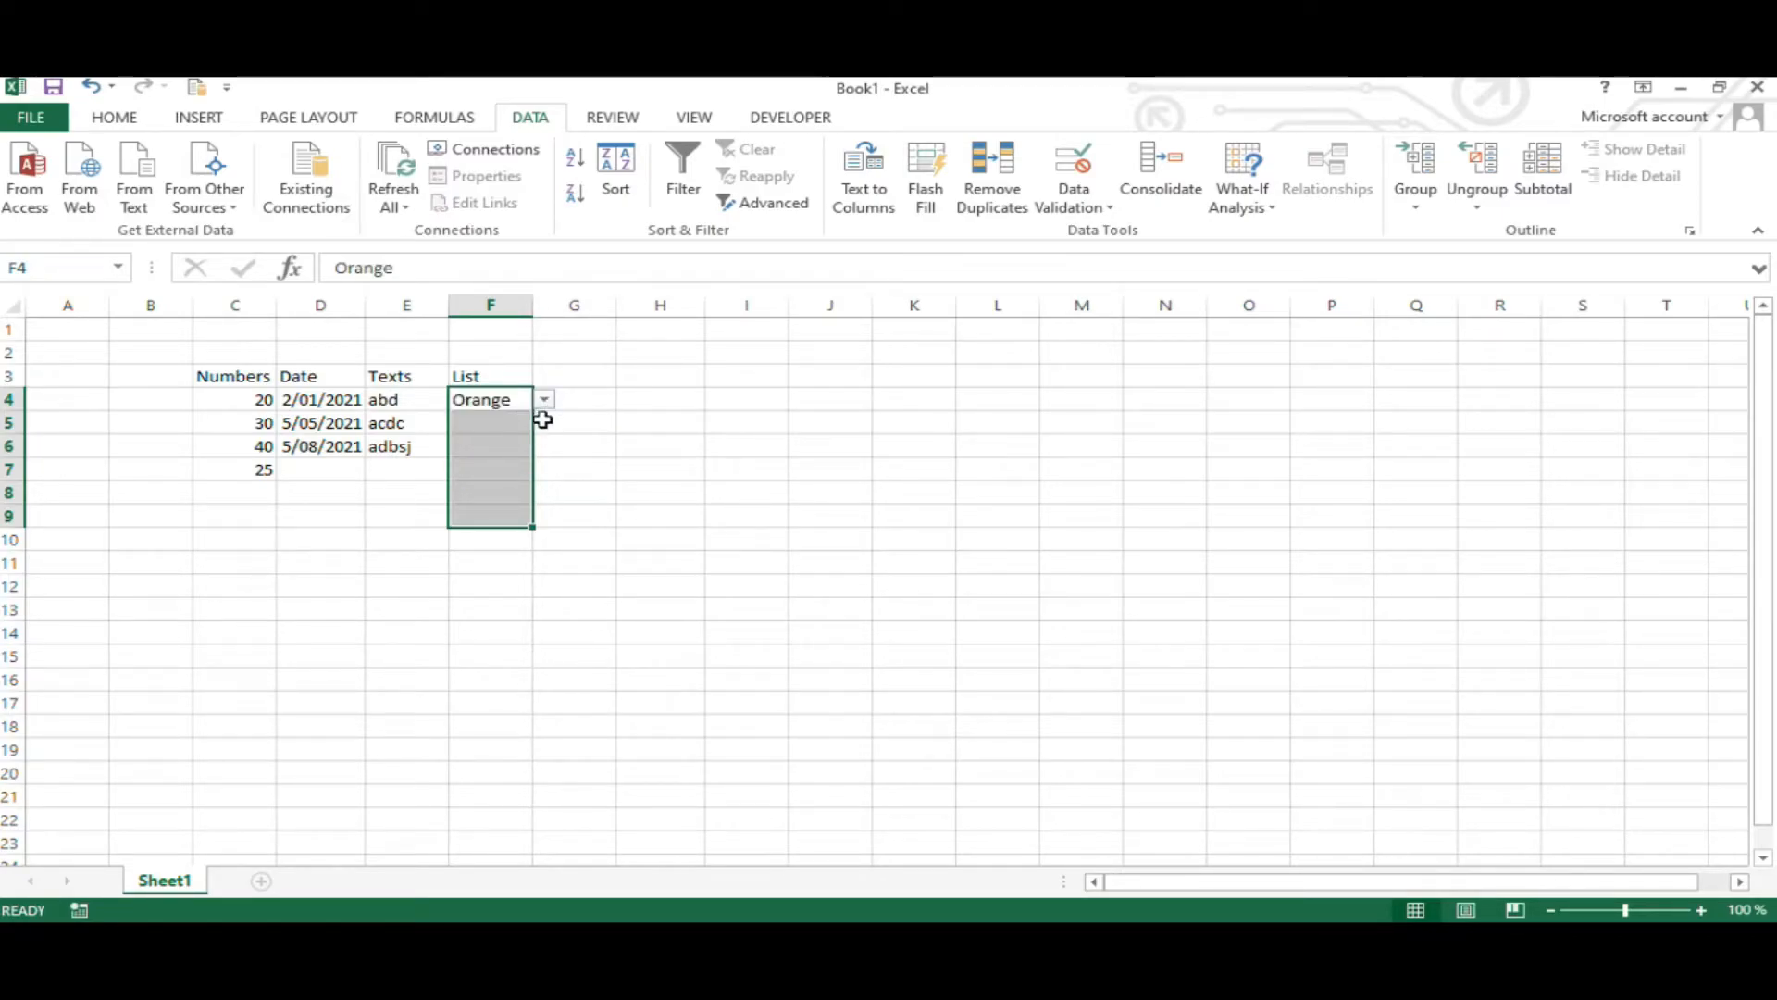
{"action": "left_click", "coordinate": [525, 422]}
{"action": "left_click", "coordinate": [545, 425]}
{"action": "left_click", "coordinate": [527, 470]}
{"action": "left_click", "coordinate": [525, 447]}
{"action": "left_click", "coordinate": [545, 446]}
{"action": "left_click", "coordinate": [516, 512]}
Step: Choose Avocado in cell F7 and Apple in cell F8 from the validation list
{"action": "left_click", "coordinate": [515, 468]}
{"action": "left_click", "coordinate": [545, 469]}
{"action": "left_click", "coordinate": [527, 552]}
{"action": "left_click", "coordinate": [512, 493]}
{"action": "left_click", "coordinate": [545, 492]}
{"action": "left_click", "coordinate": [481, 507]}
{"action": "left_click", "coordinate": [508, 519]}
{"action": "left_click", "coordinate": [515, 546]}
{"action": "left_click", "coordinate": [516, 568]}
{"action": "left_click_drag", "start_coordinate": [500, 515], "coordinate": [491, 423]}
Step: Review the Data Validation source list of cell F4 and leave the settings without changing them
{"action": "left_click", "coordinate": [492, 400]}
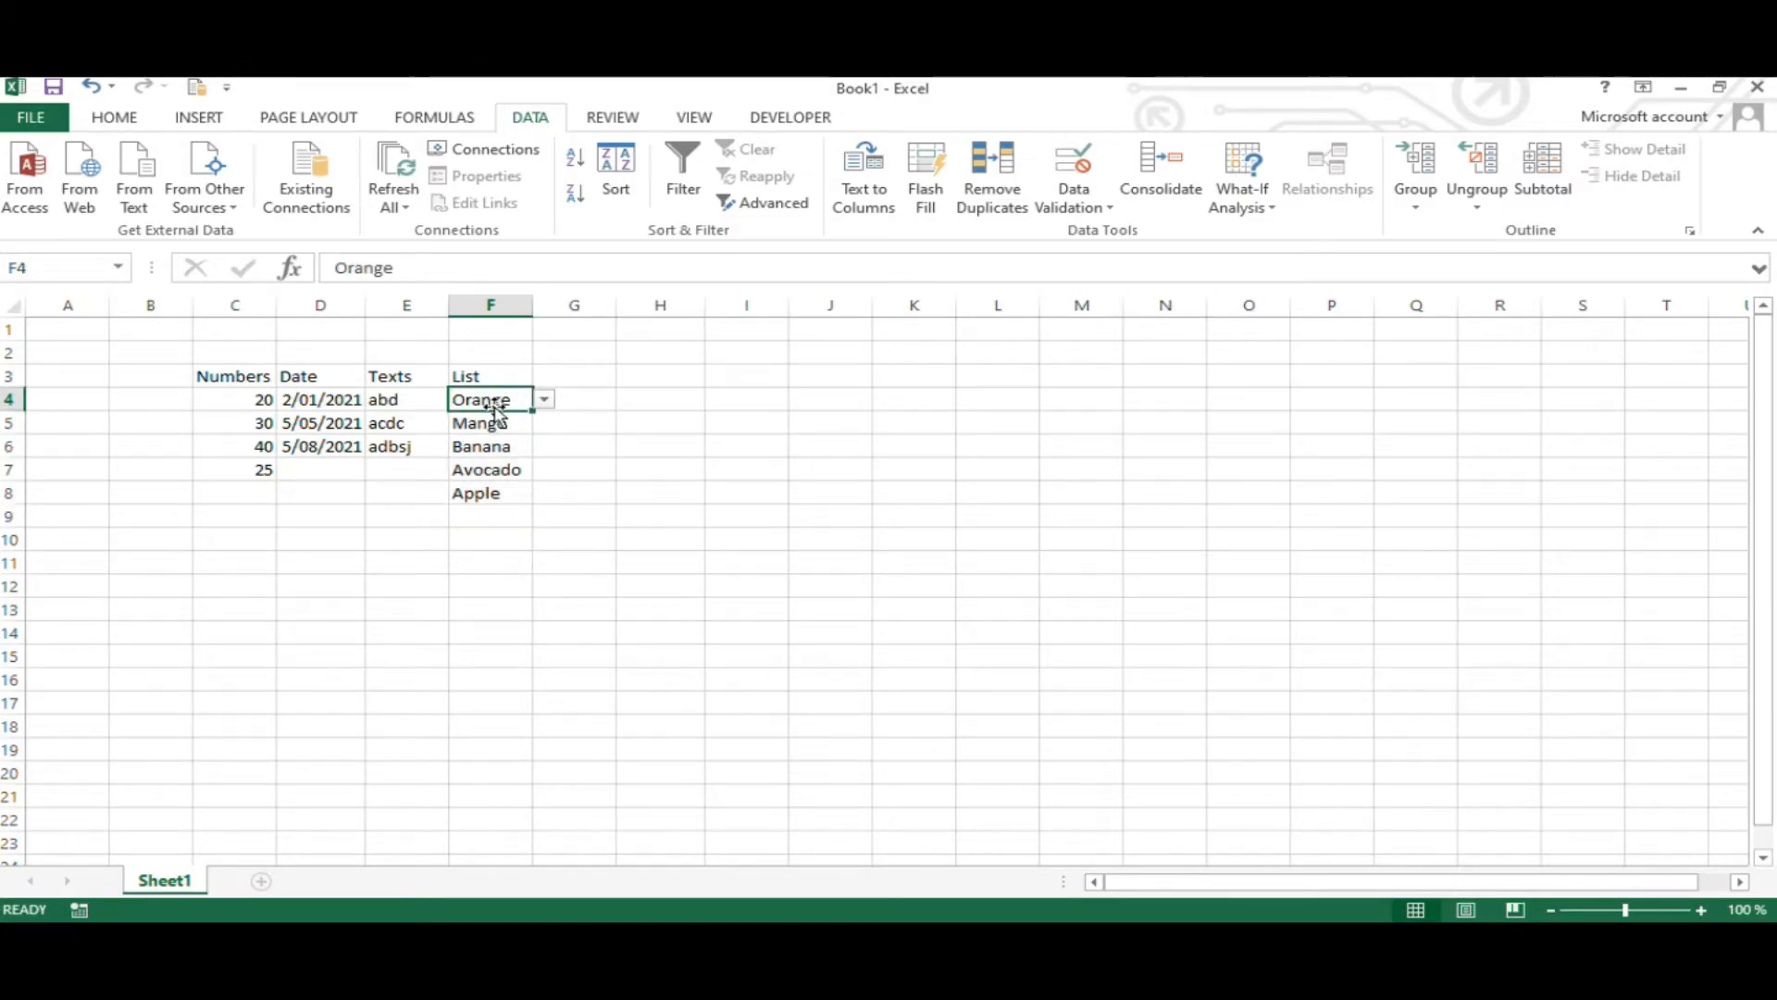
{"action": "left_click", "coordinate": [1074, 196]}
{"action": "left_click", "coordinate": [1093, 230]}
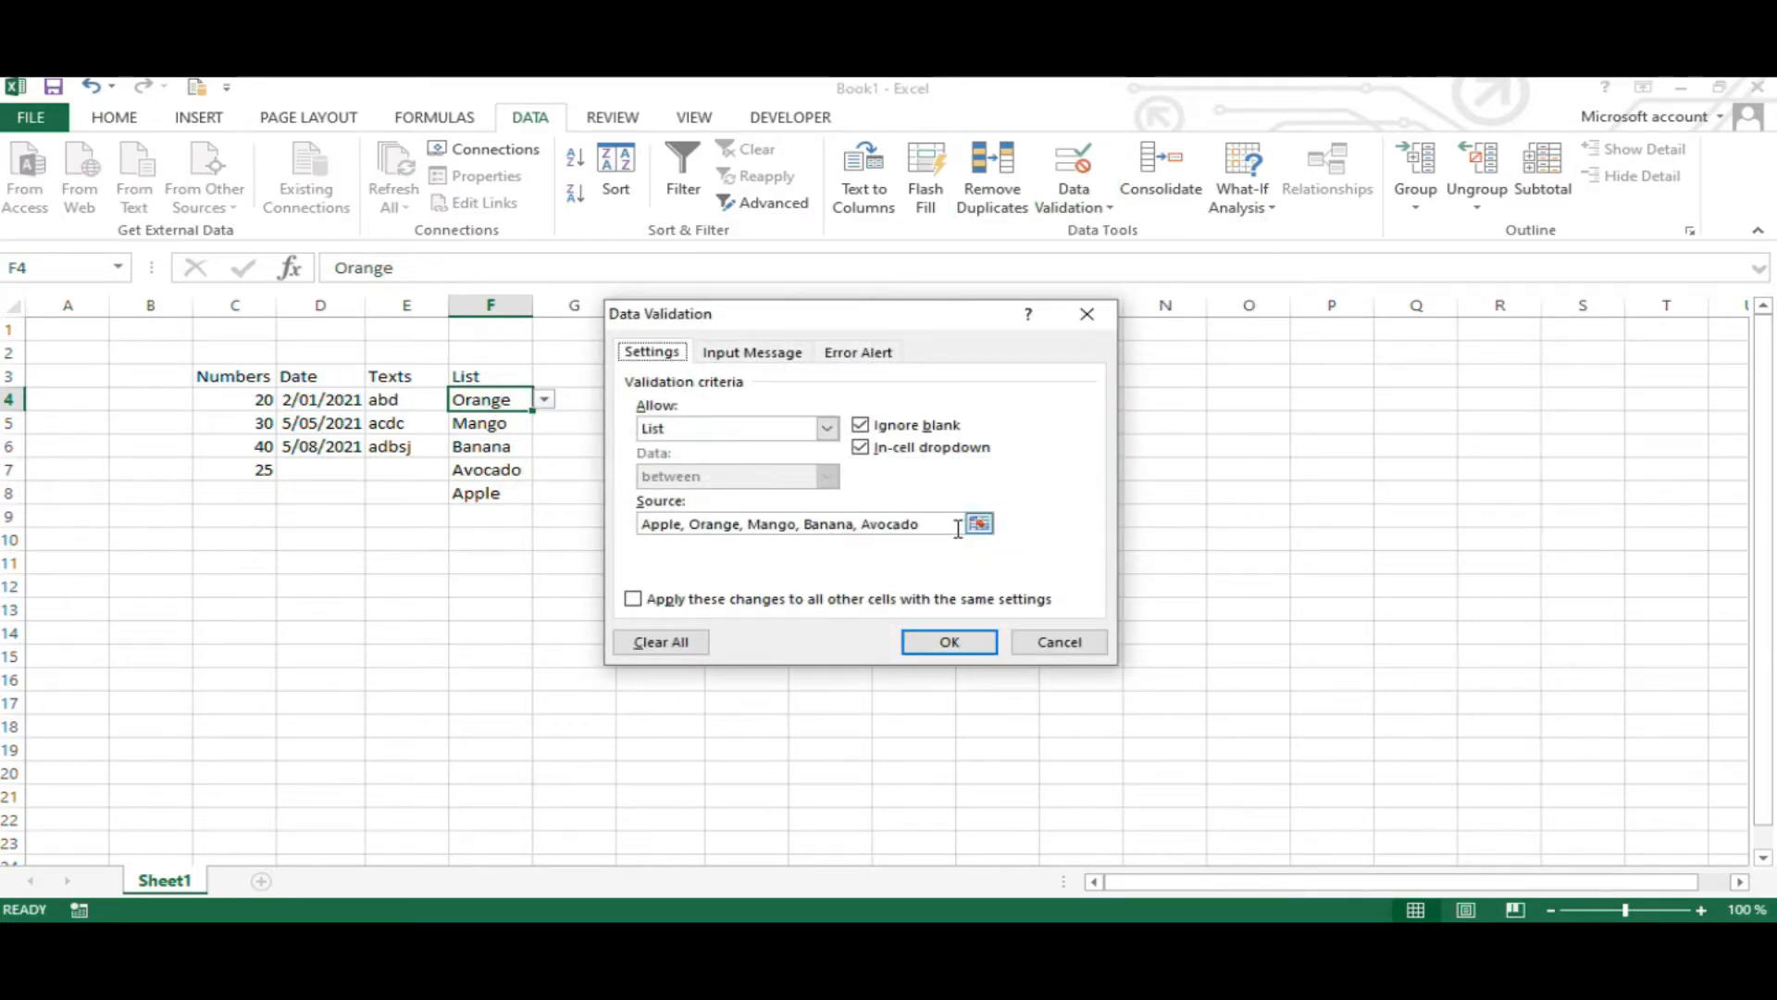
{"action": "left_click", "coordinate": [1064, 646]}
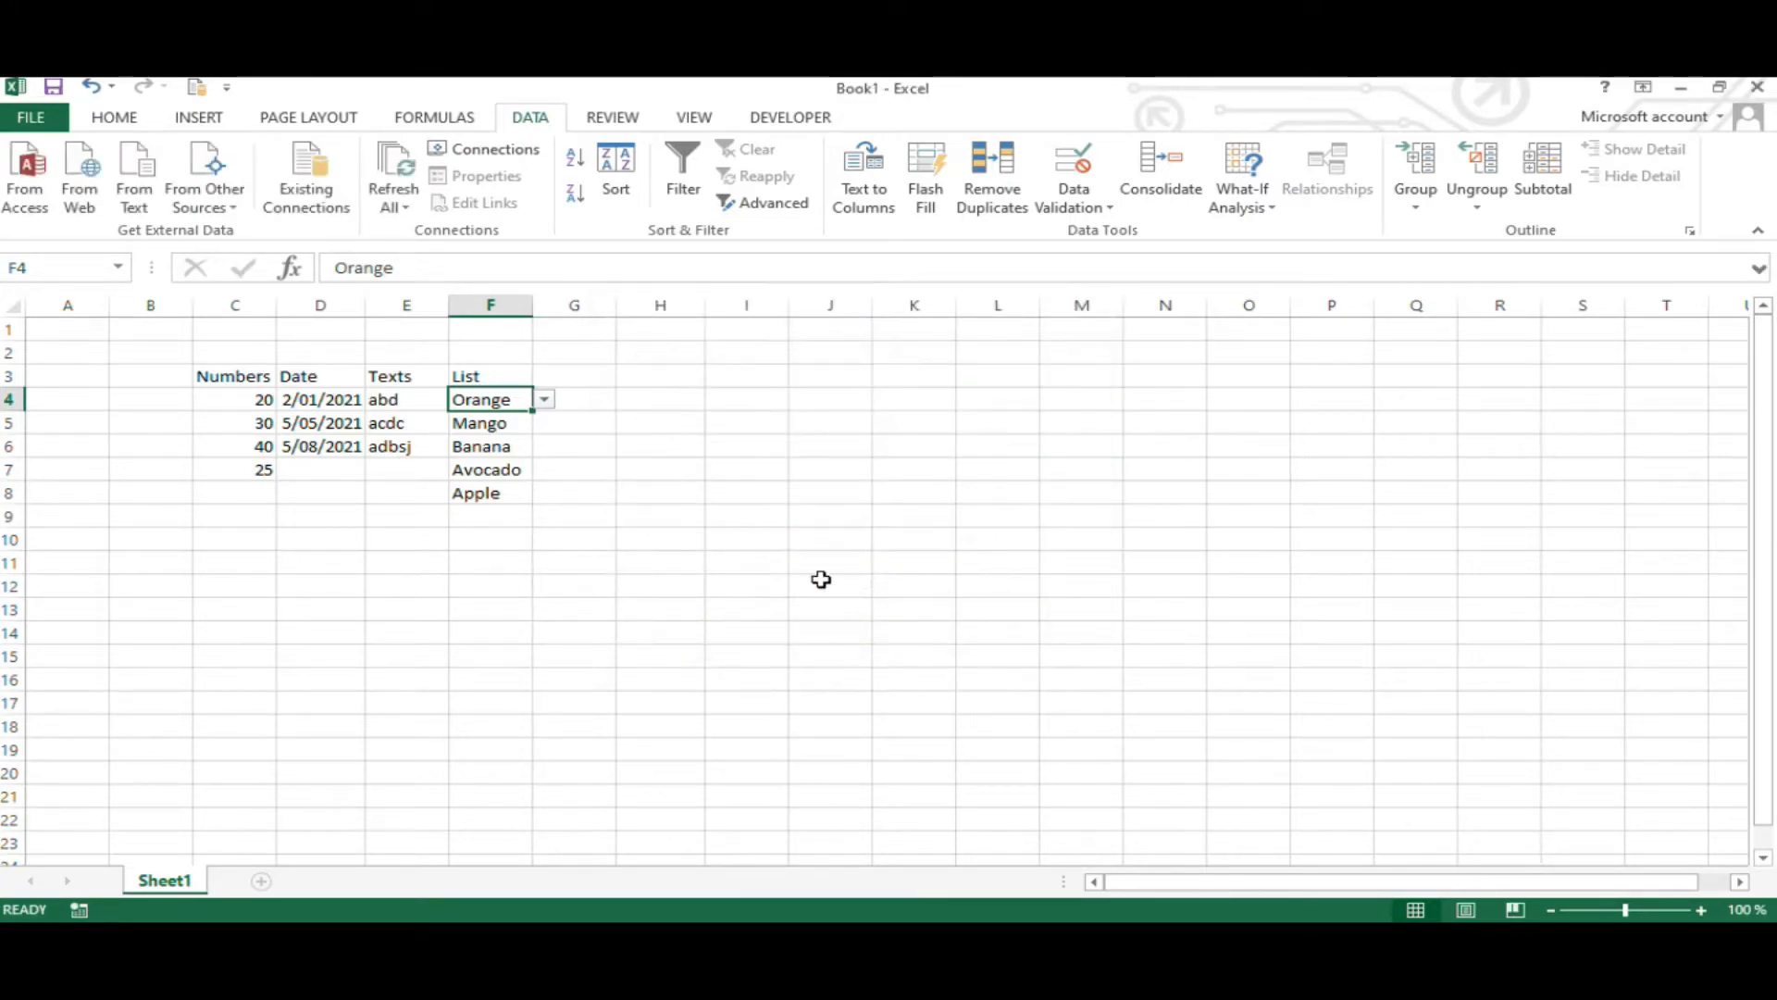
Step: Start a separate fruit list in column K with Orange in cell K3 and Apple in cell K4
{"action": "left_click", "coordinate": [677, 400]}
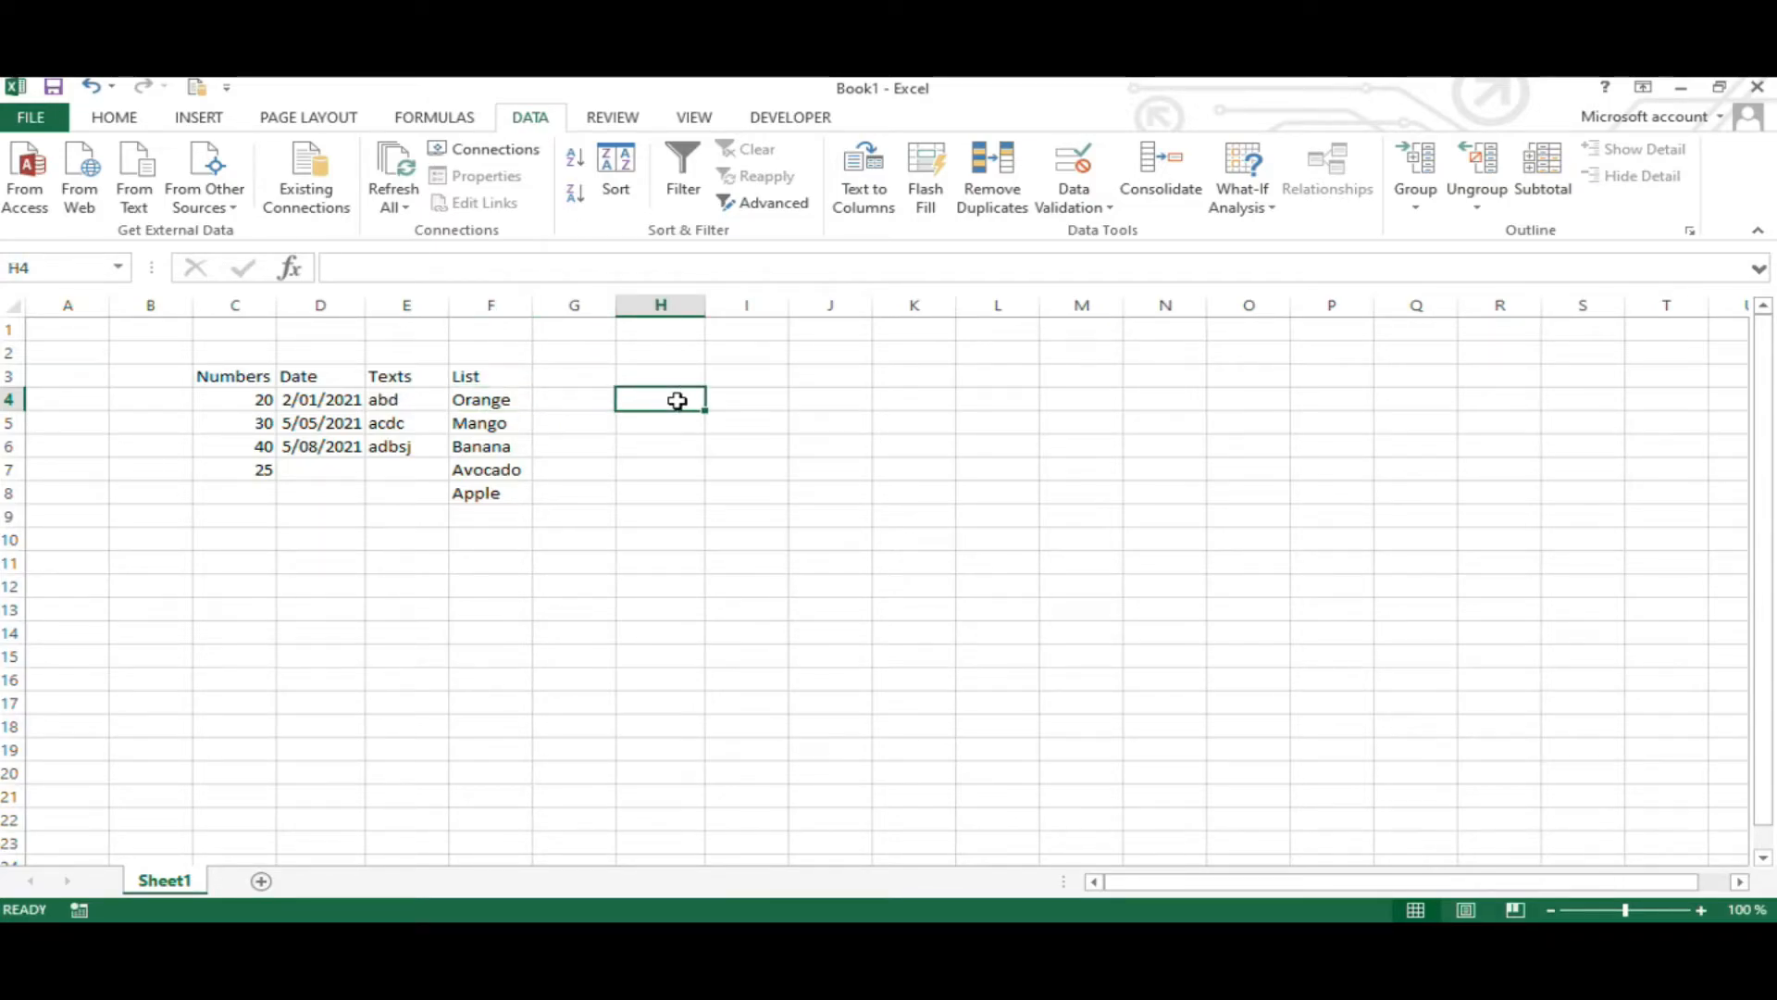
{"action": "left_click", "coordinate": [909, 379]}
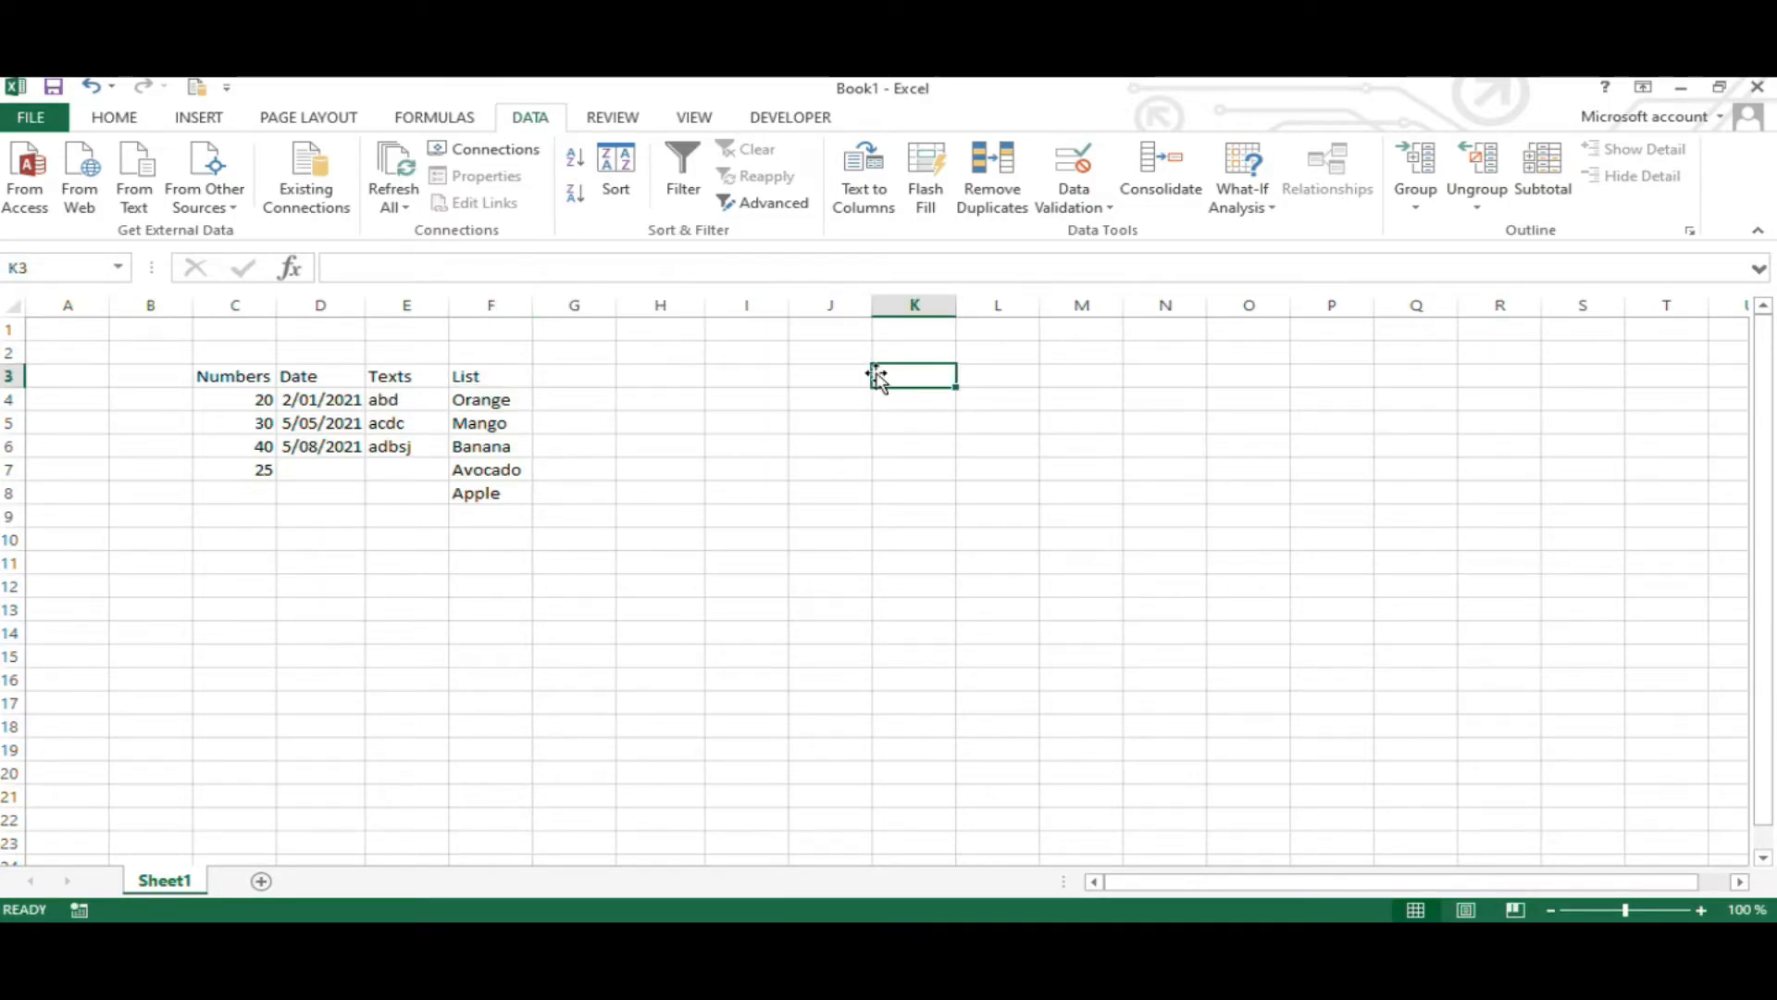
{"action": "type", "text": "Orangs"}
{"action": "key", "text": "BackSpace"}
{"action": "type", "text": "e"}
{"action": "key", "text": "Return"}
{"action": "type", "text": "Appla"}
{"action": "key", "text": "Return"}
{"action": "key", "text": "BackSpace"}
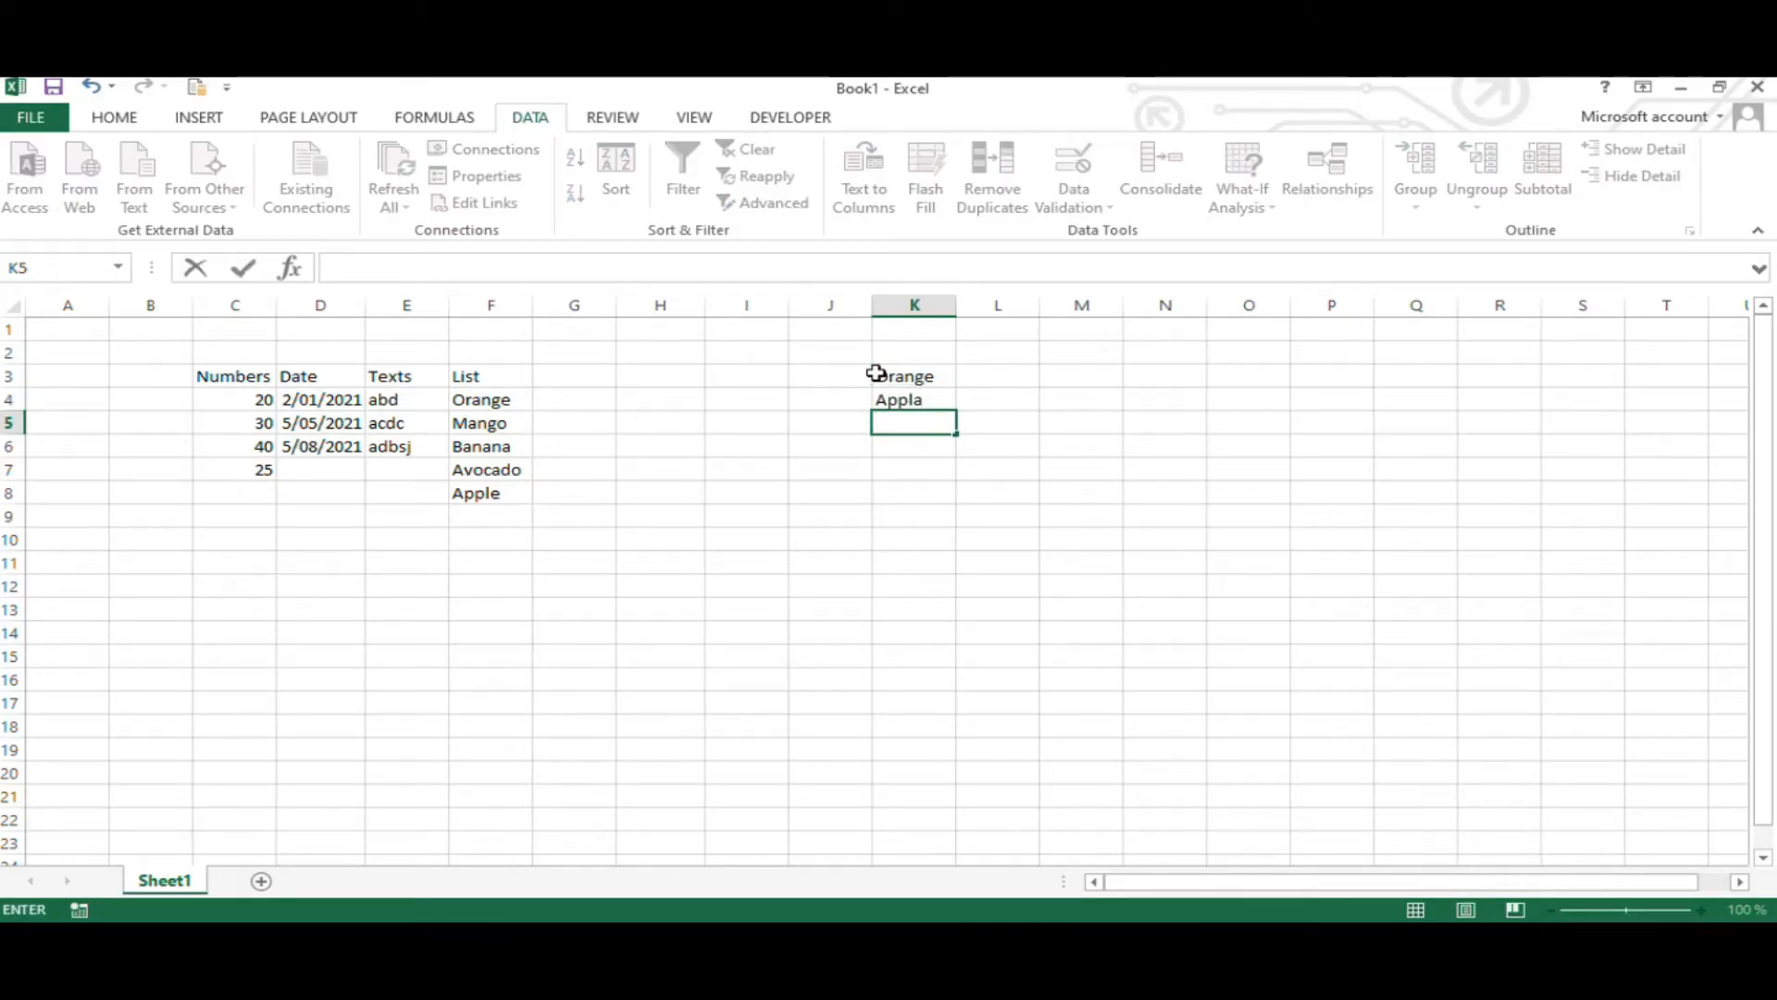
{"action": "left_click", "coordinate": [922, 396]}
{"action": "type", "text": "Apple"}
{"action": "key", "text": "Return"}
Step: Add Mango in cell K5 and Banana in cell K6
{"action": "type", "text": "Mango"}
{"action": "key", "text": "Return"}
{"action": "type", "text": "Banana"}
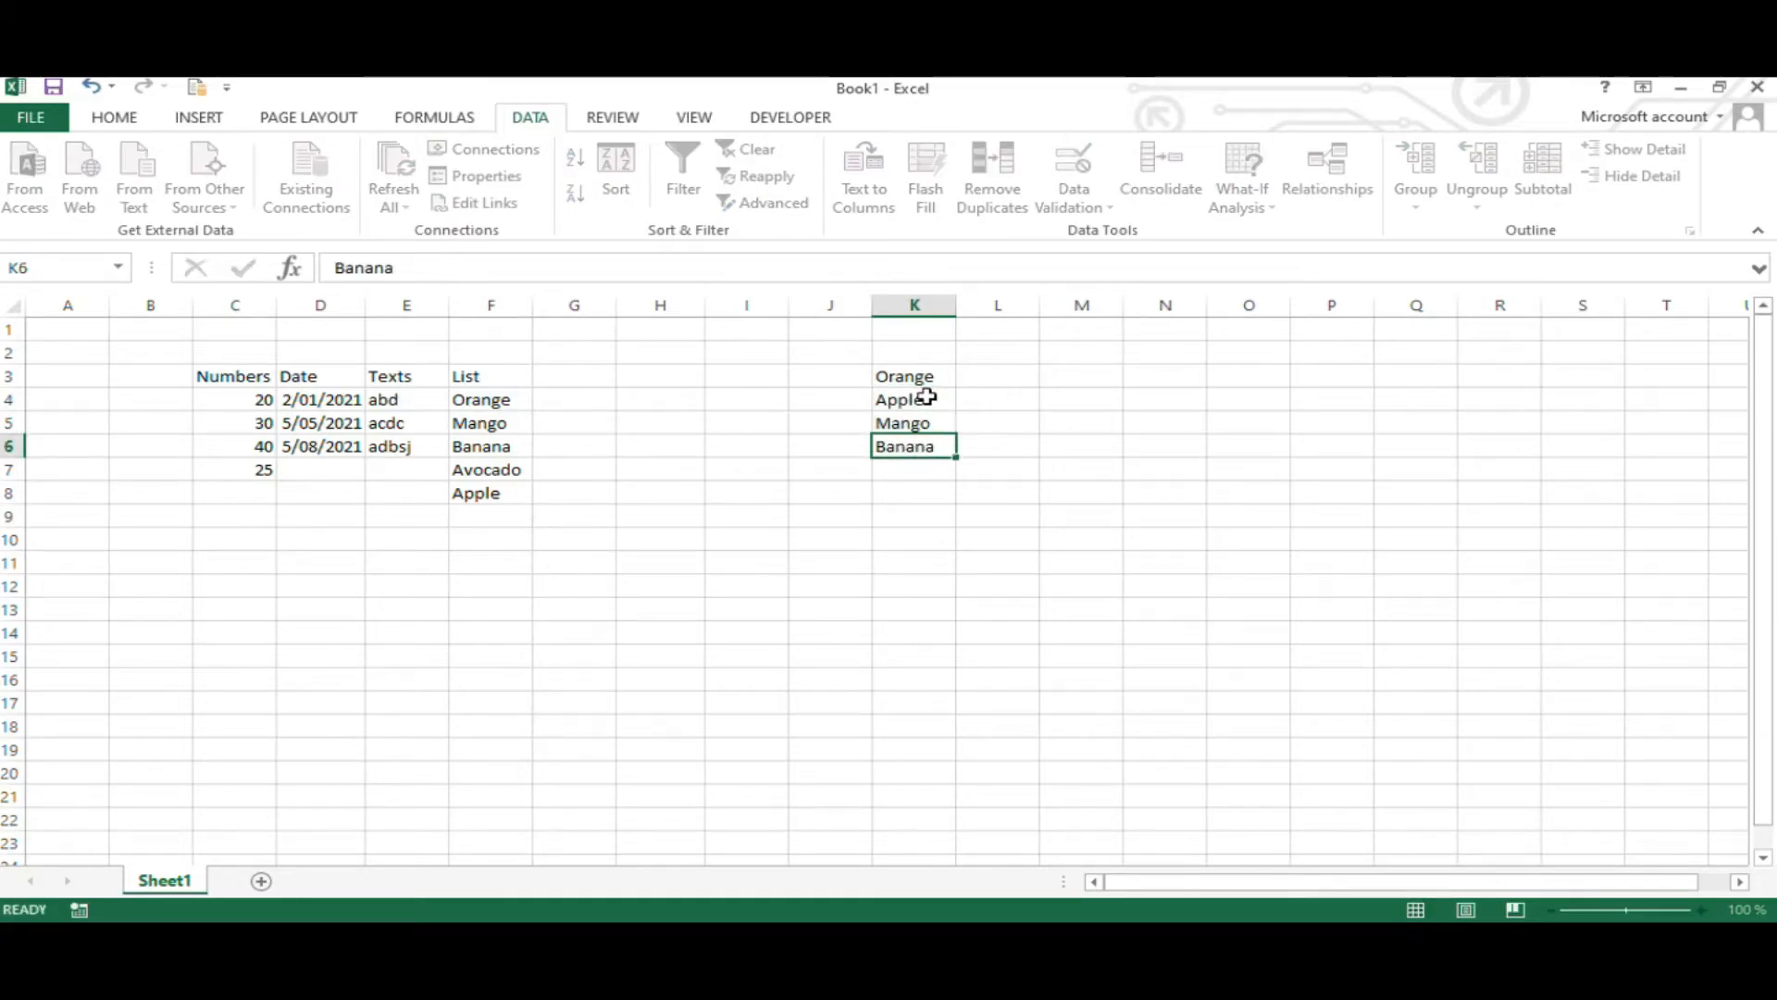
Step: Add Cherries to the separate fruit list in cell K7
{"action": "key", "text": "Return"}
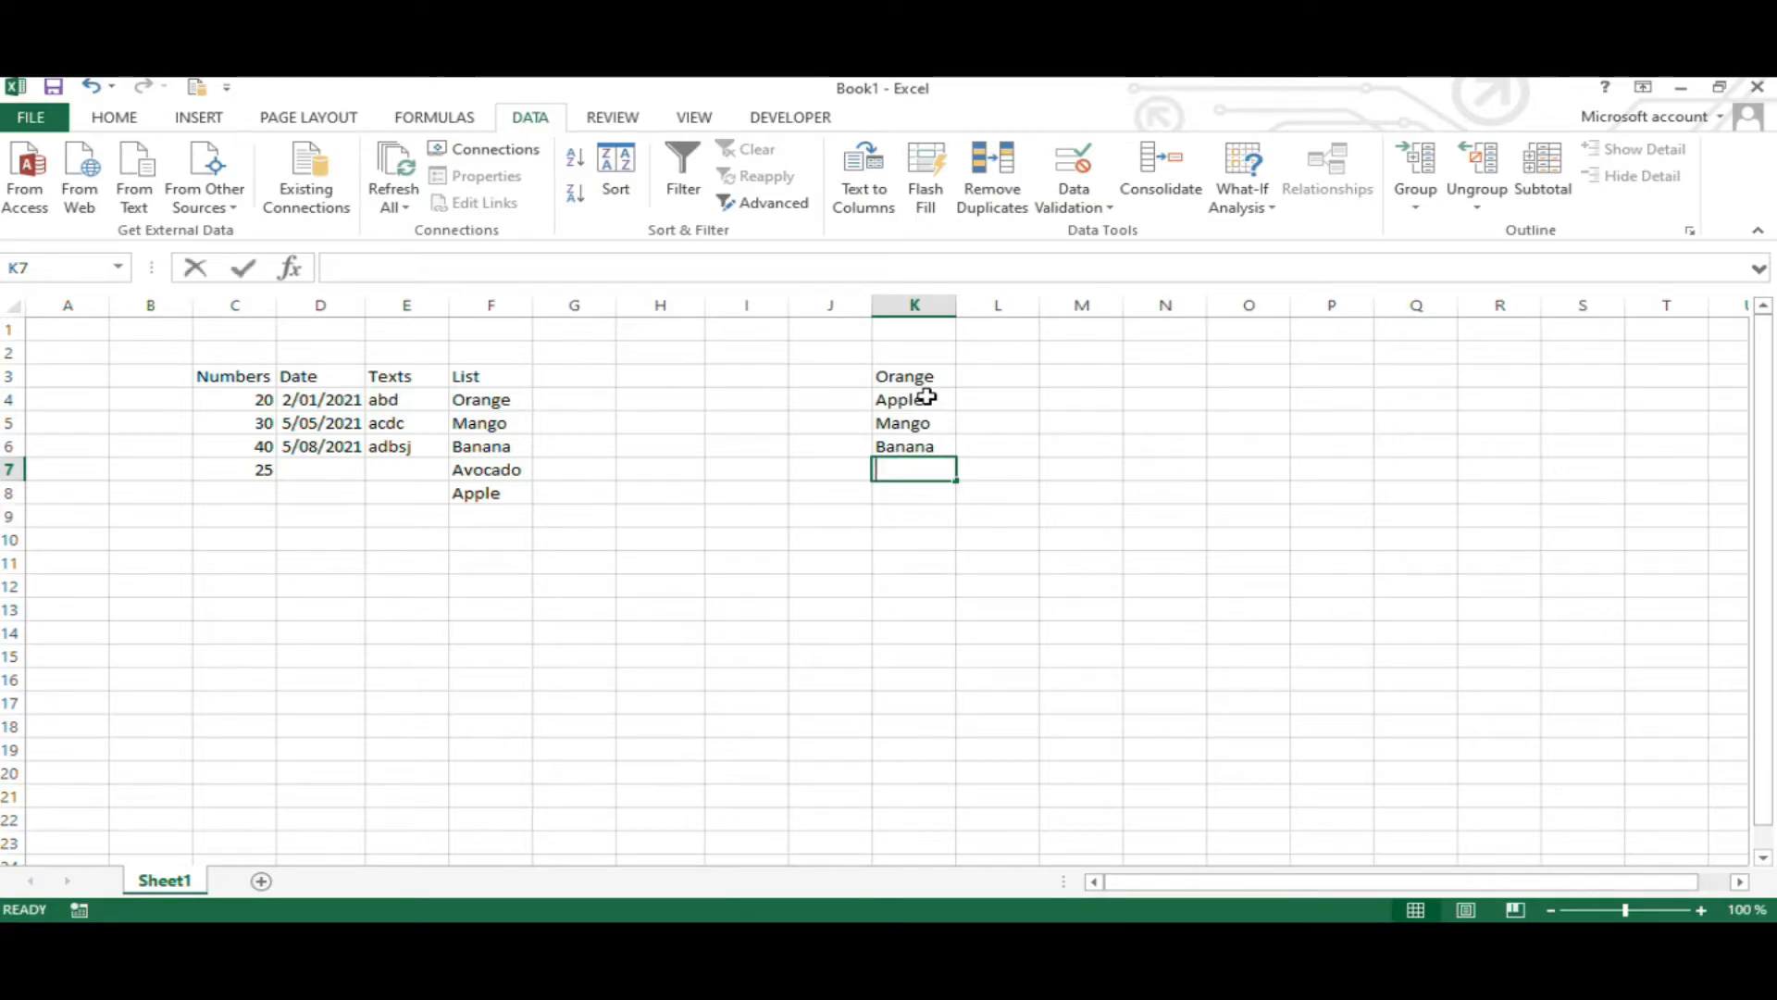
{"action": "type", "text": "Cherries"}
{"action": "key", "text": "Return"}
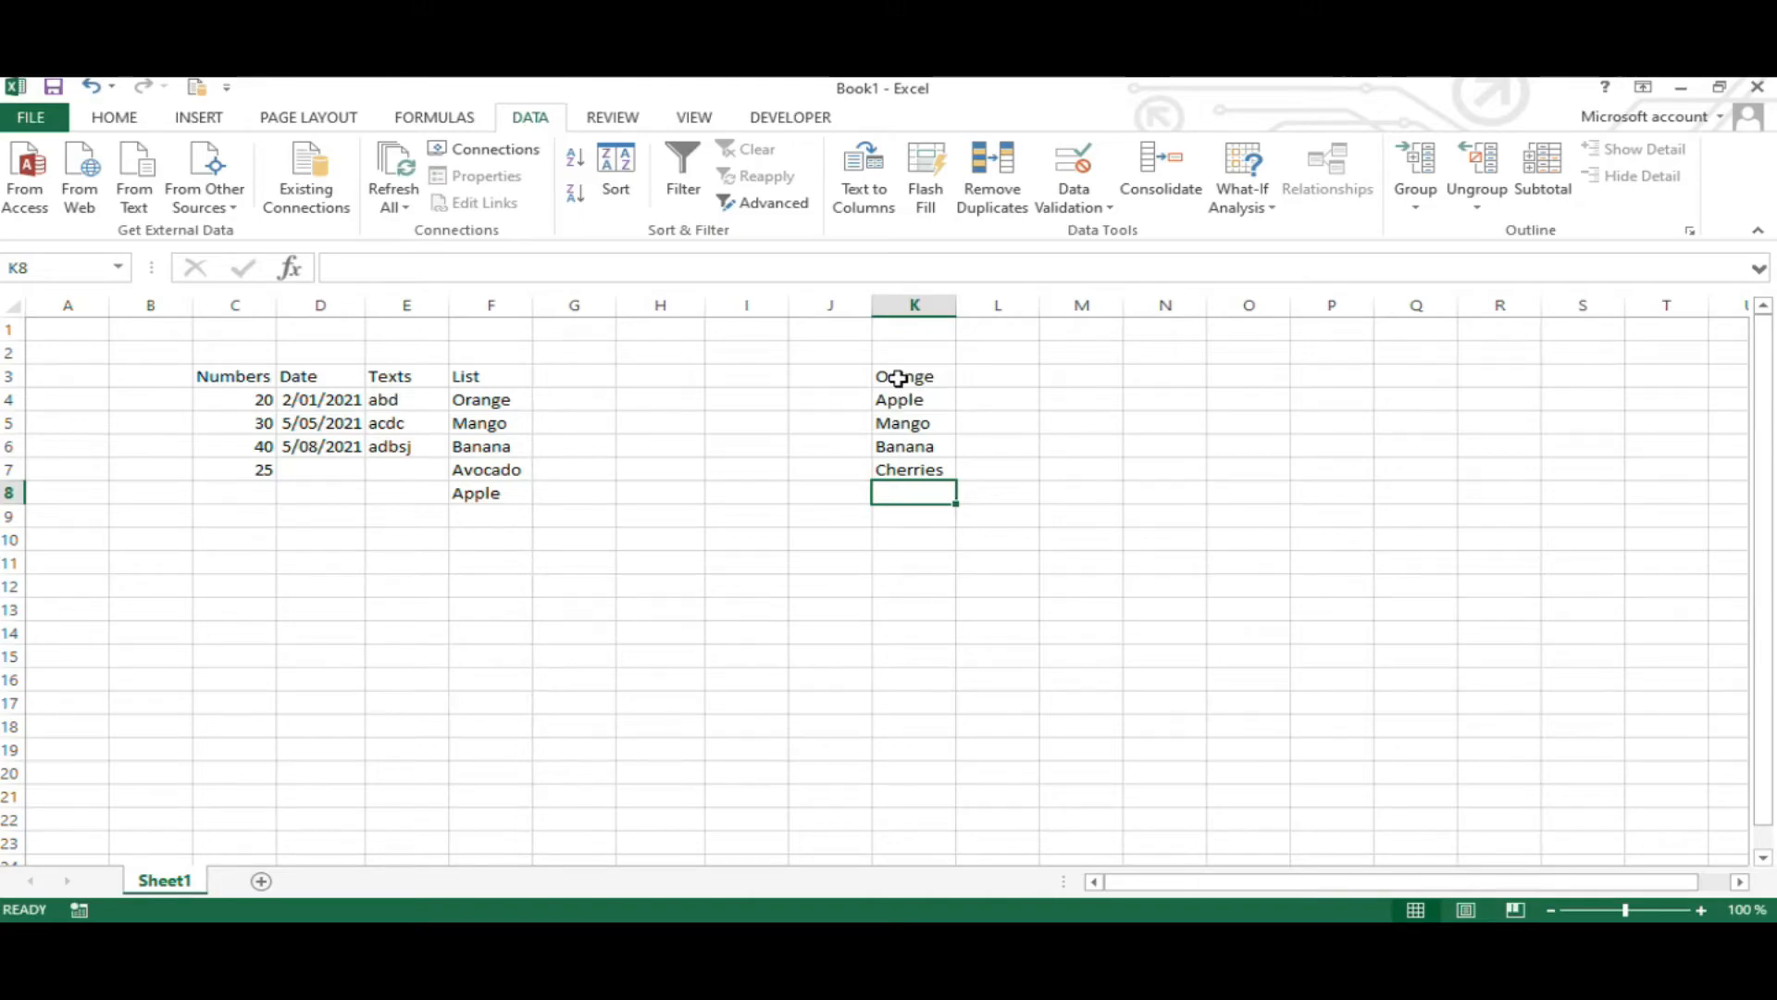
Step: Restrict cells G4:G8 with Data Validation to a list that uses K3:K7 as its source
{"action": "left_click_drag", "start_coordinate": [577, 399], "coordinate": [576, 493]}
{"action": "left_click_drag", "start_coordinate": [589, 401], "coordinate": [575, 491]}
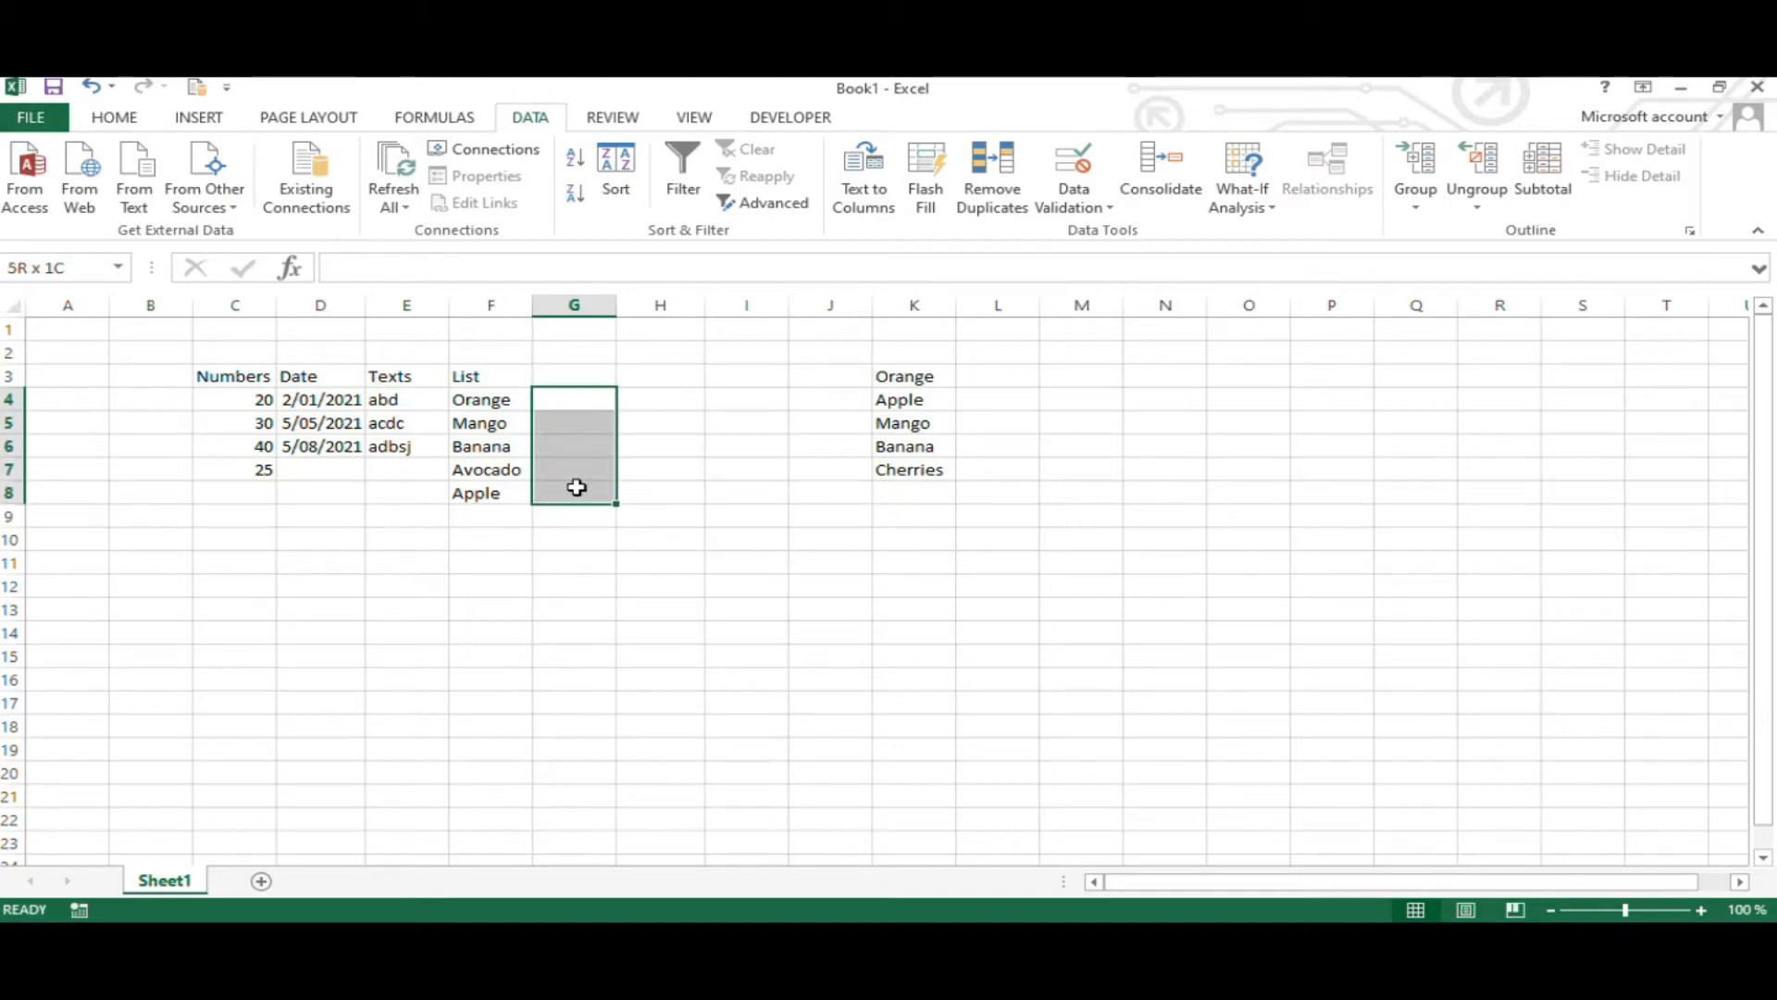
{"action": "left_click", "coordinate": [1067, 199]}
{"action": "left_click", "coordinate": [1118, 233]}
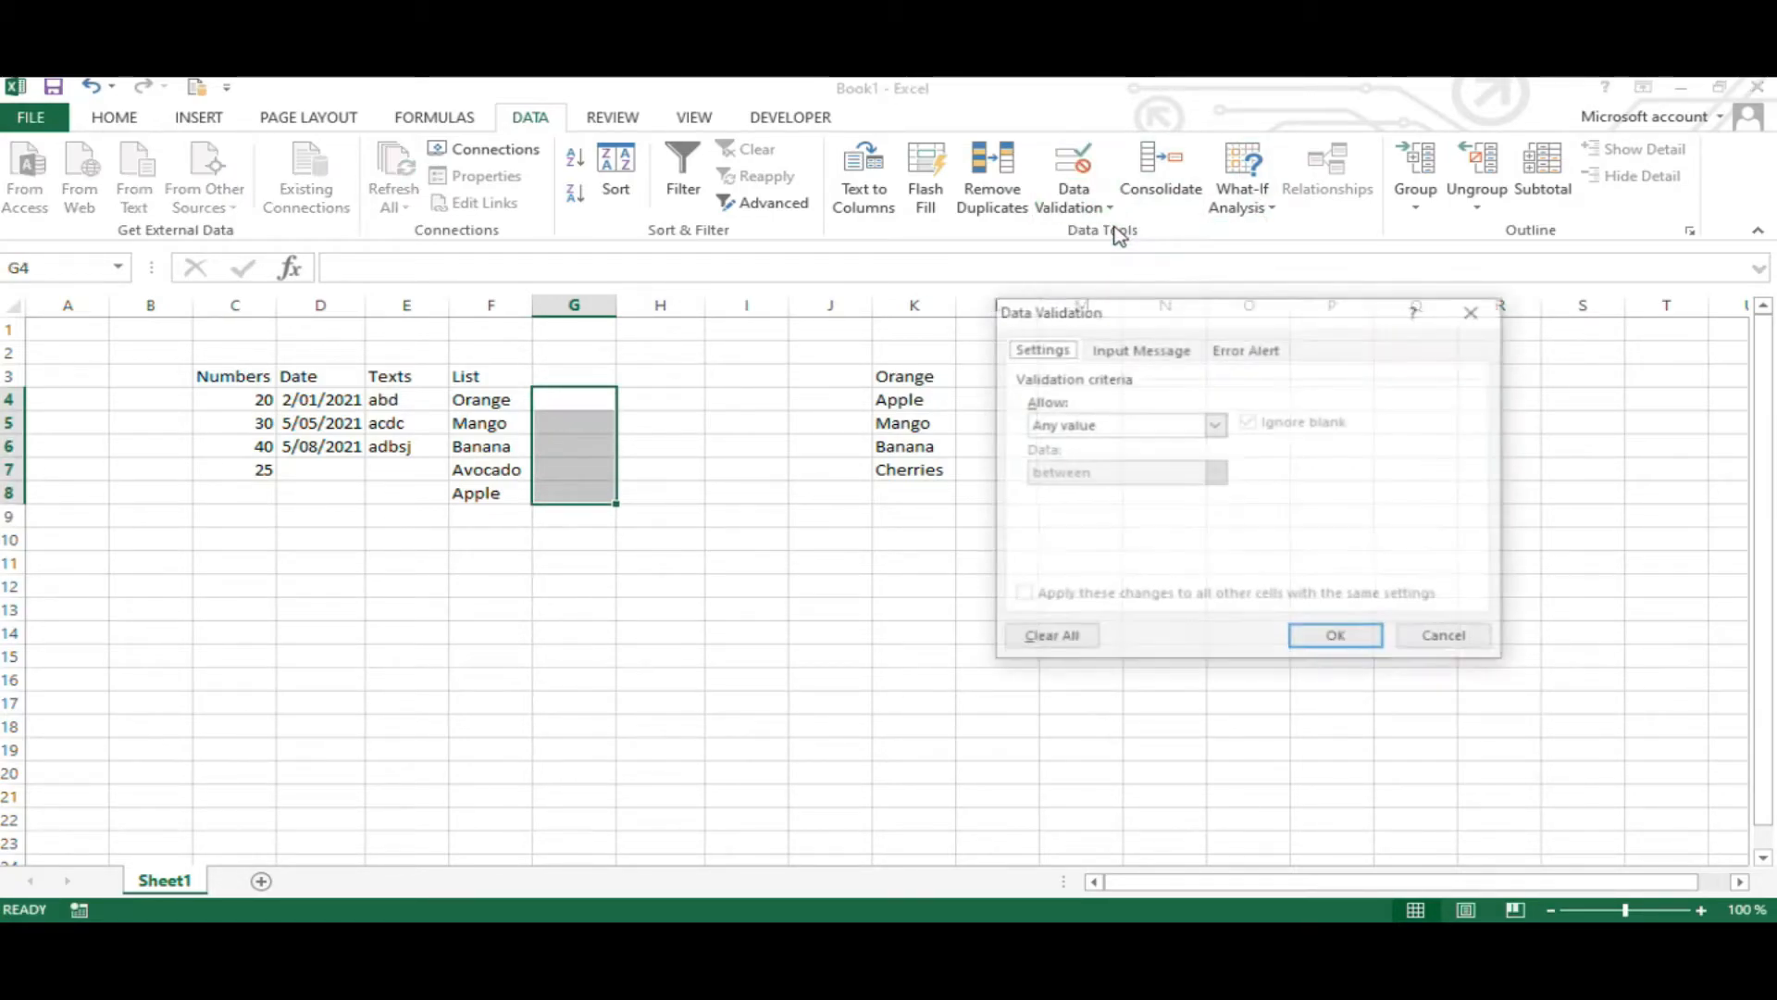
{"action": "left_click", "coordinate": [1136, 426]}
{"action": "left_click", "coordinate": [1088, 497]}
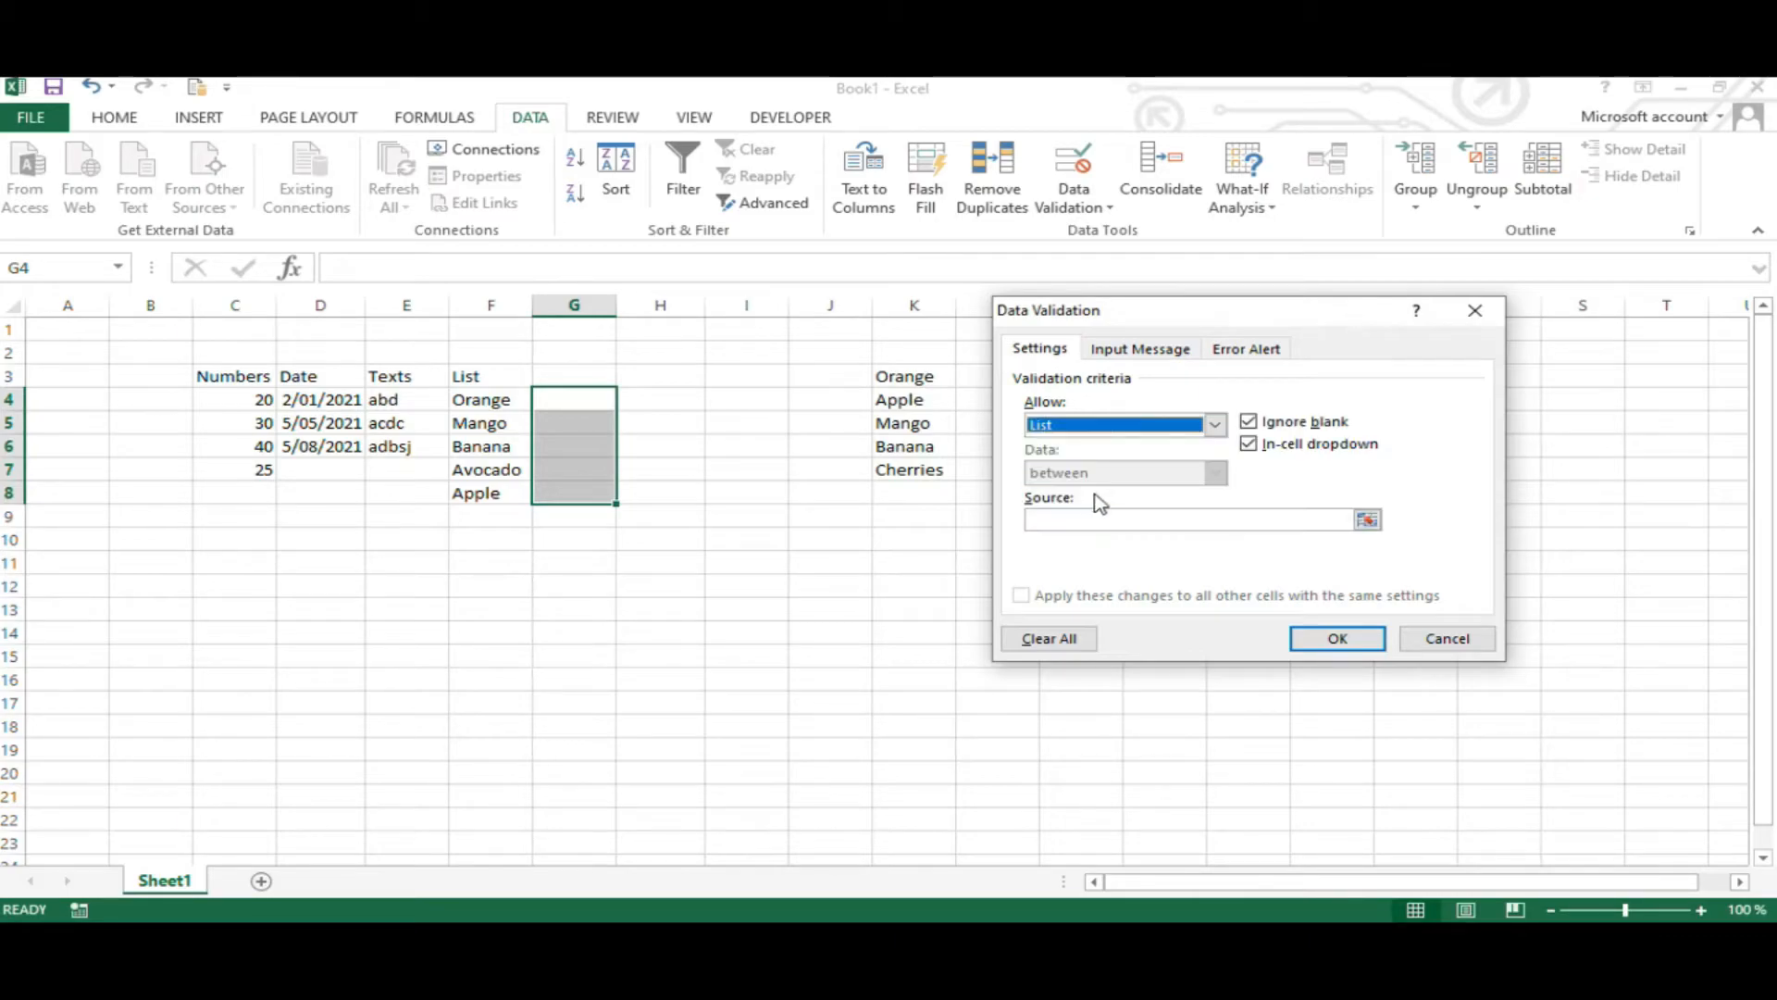
{"action": "left_click", "coordinate": [1321, 520]}
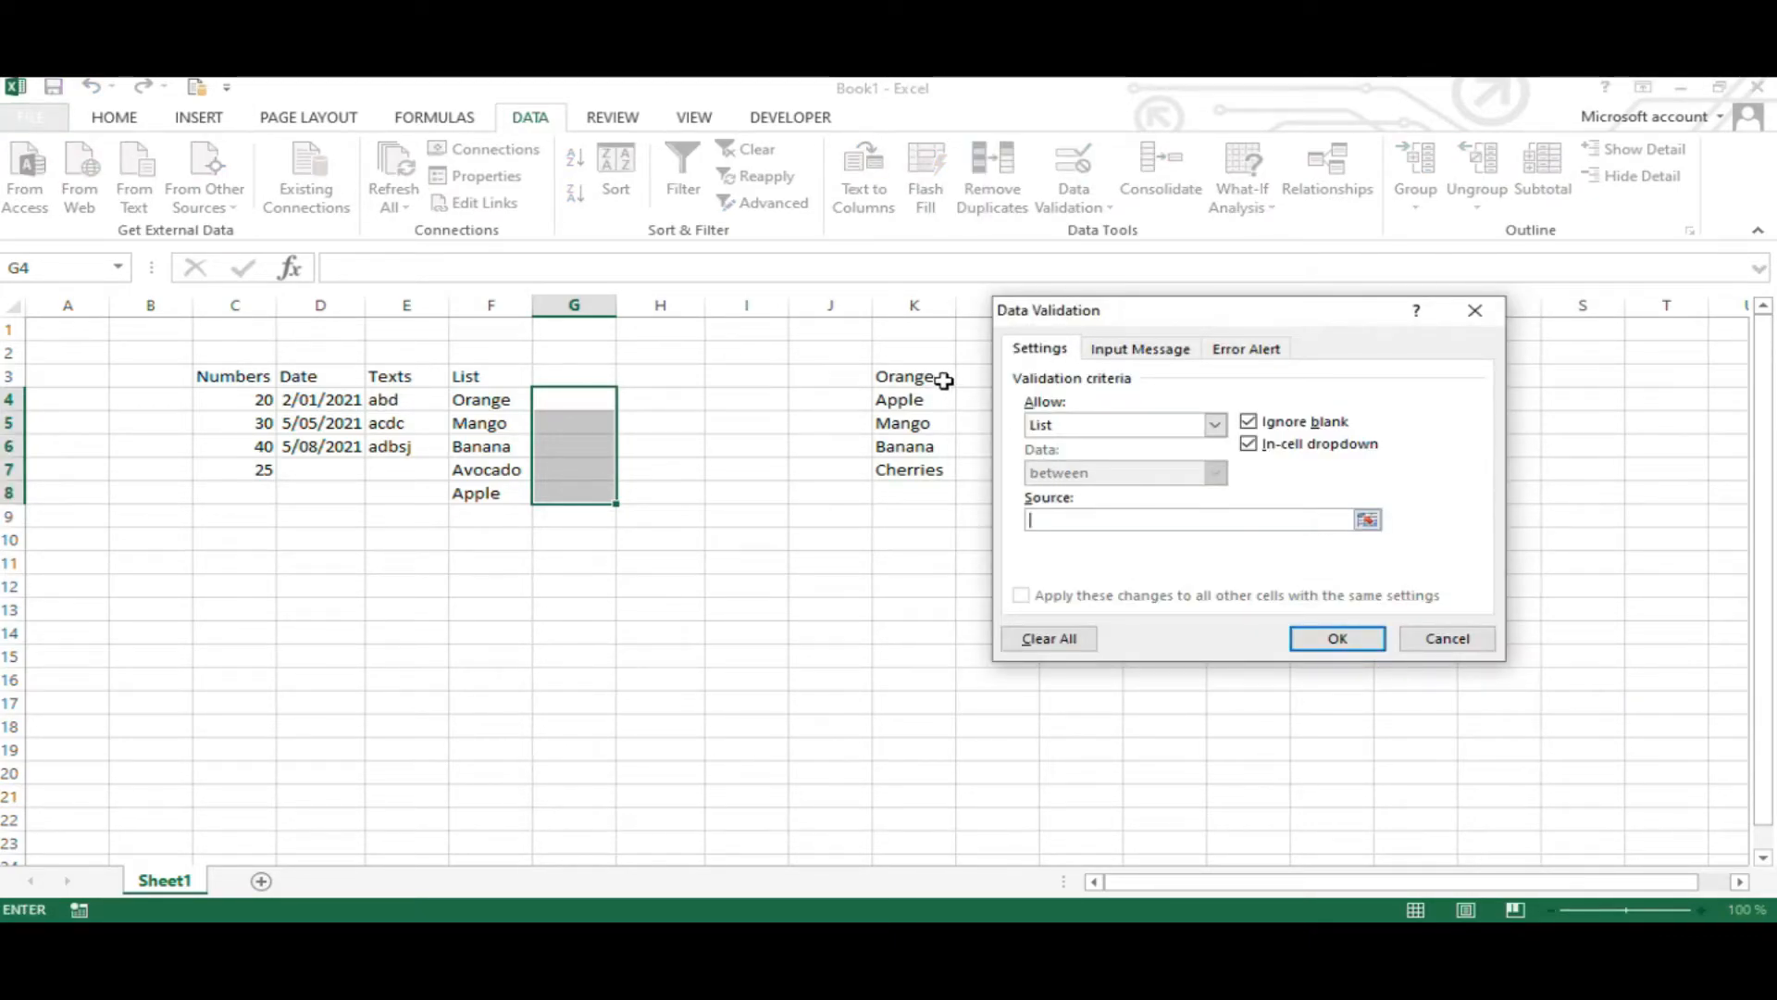
{"action": "left_click_drag", "start_coordinate": [943, 381], "coordinate": [930, 469]}
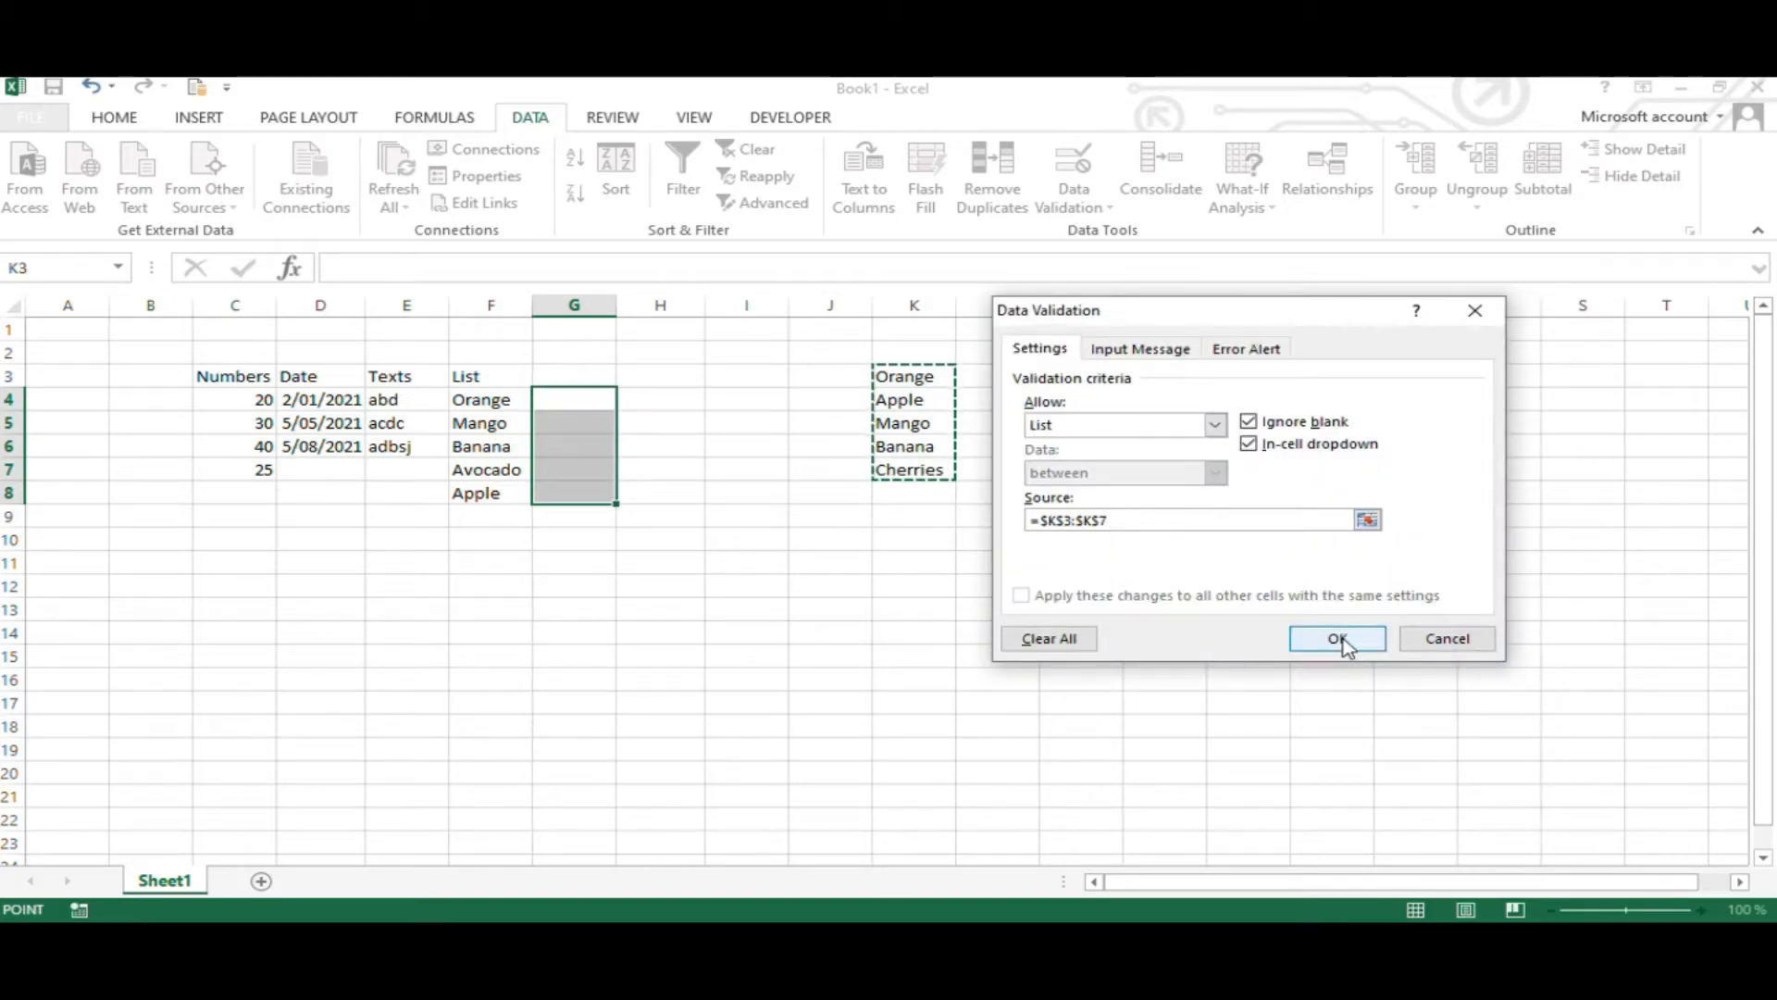
{"action": "left_click", "coordinate": [1339, 641]}
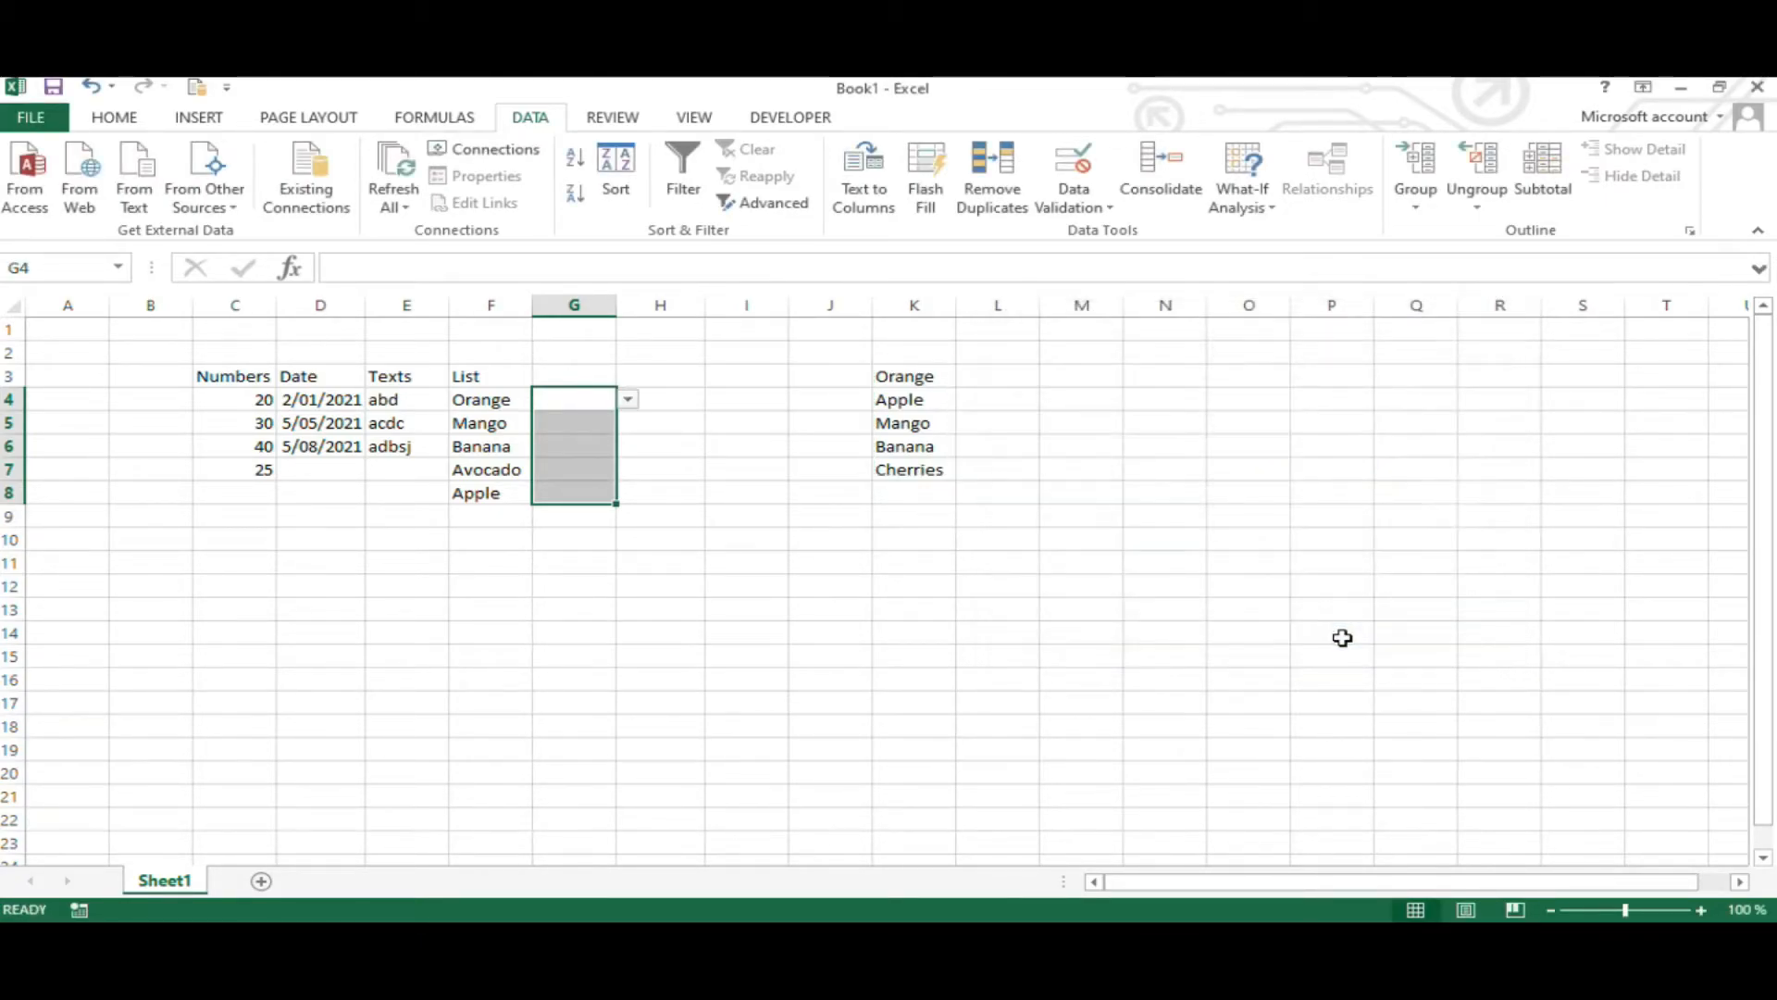
Step: Choose Orange in cell G4 and Banana in cells G5 and G6 from the validation list
{"action": "left_click", "coordinate": [629, 402]}
{"action": "left_click", "coordinate": [622, 416]}
{"action": "left_click", "coordinate": [597, 425]}
{"action": "left_click", "coordinate": [627, 425]}
{"action": "left_click", "coordinate": [606, 488]}
{"action": "left_click", "coordinate": [601, 450]}
{"action": "left_click", "coordinate": [628, 447]}
{"action": "left_click", "coordinate": [609, 511]}
Step: Choose Mango in cell G7 and Apple in cell G8 from the validation list
{"action": "left_click", "coordinate": [599, 473]}
{"action": "left_click", "coordinate": [627, 469]}
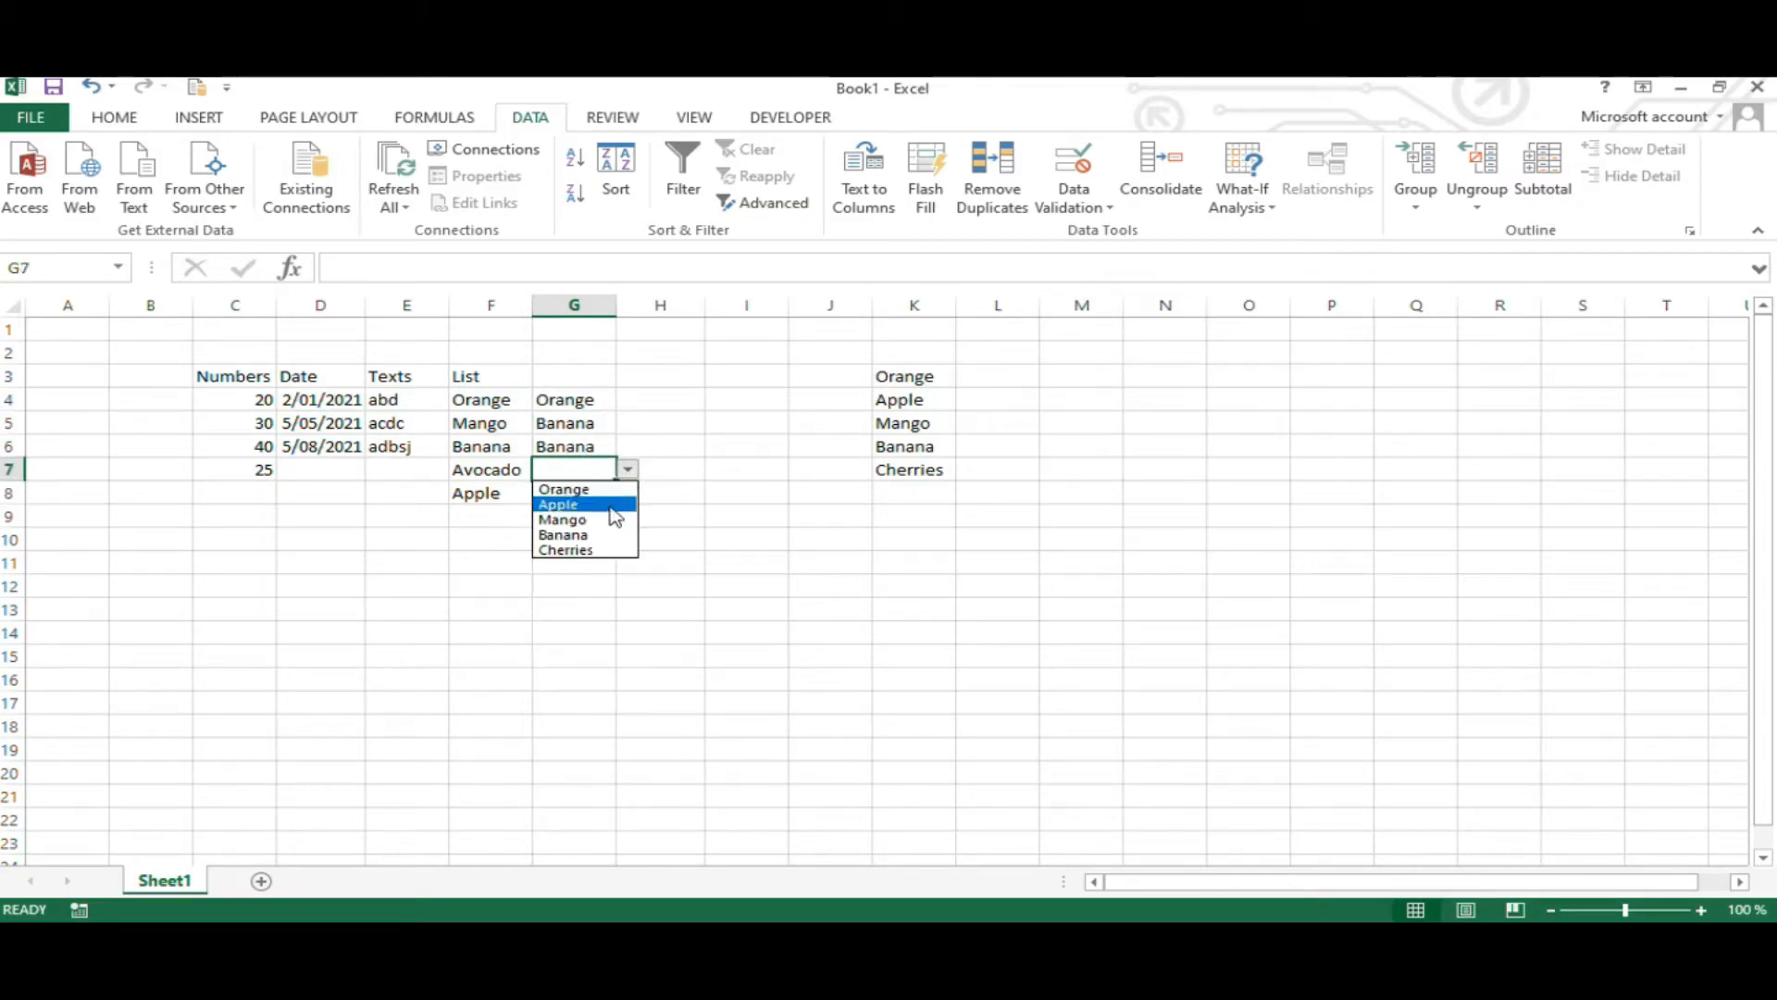
{"action": "left_click", "coordinate": [601, 517]}
{"action": "left_click", "coordinate": [607, 492]}
{"action": "left_click", "coordinate": [628, 493]}
{"action": "left_click", "coordinate": [593, 528]}
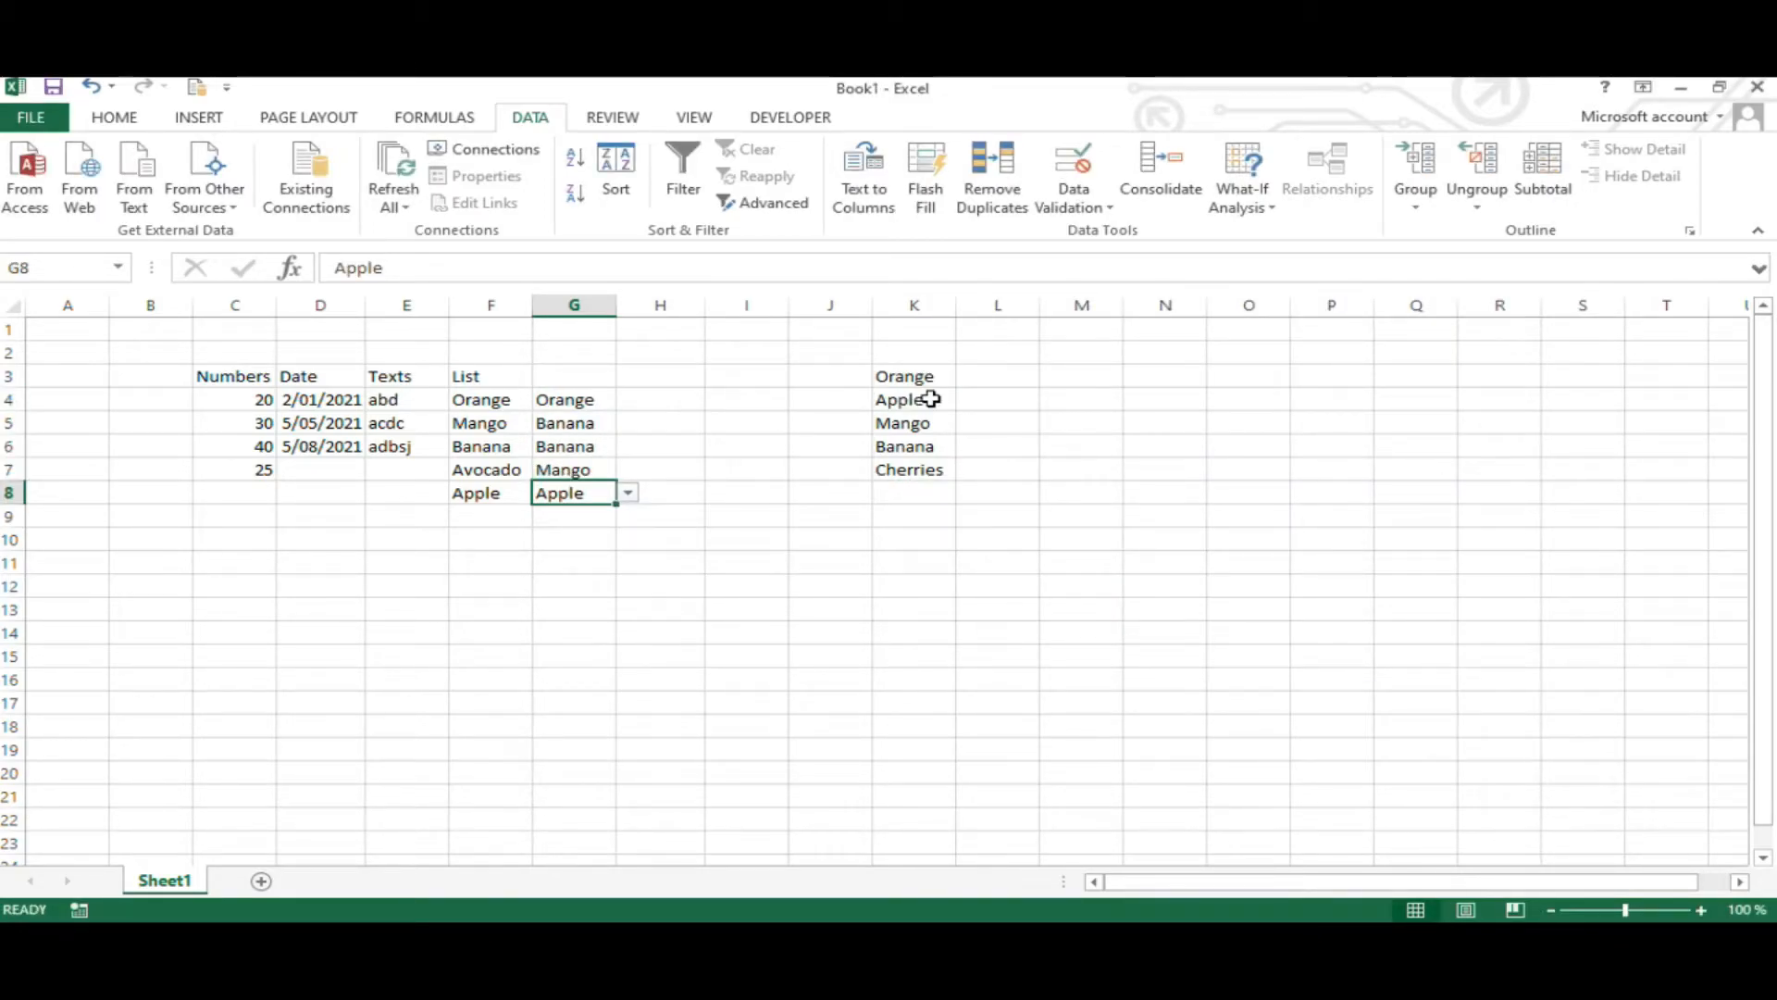
Step: Delete Apple from cell K4 of the source list in column K
{"action": "left_click_drag", "start_coordinate": [910, 372], "coordinate": [918, 464]}
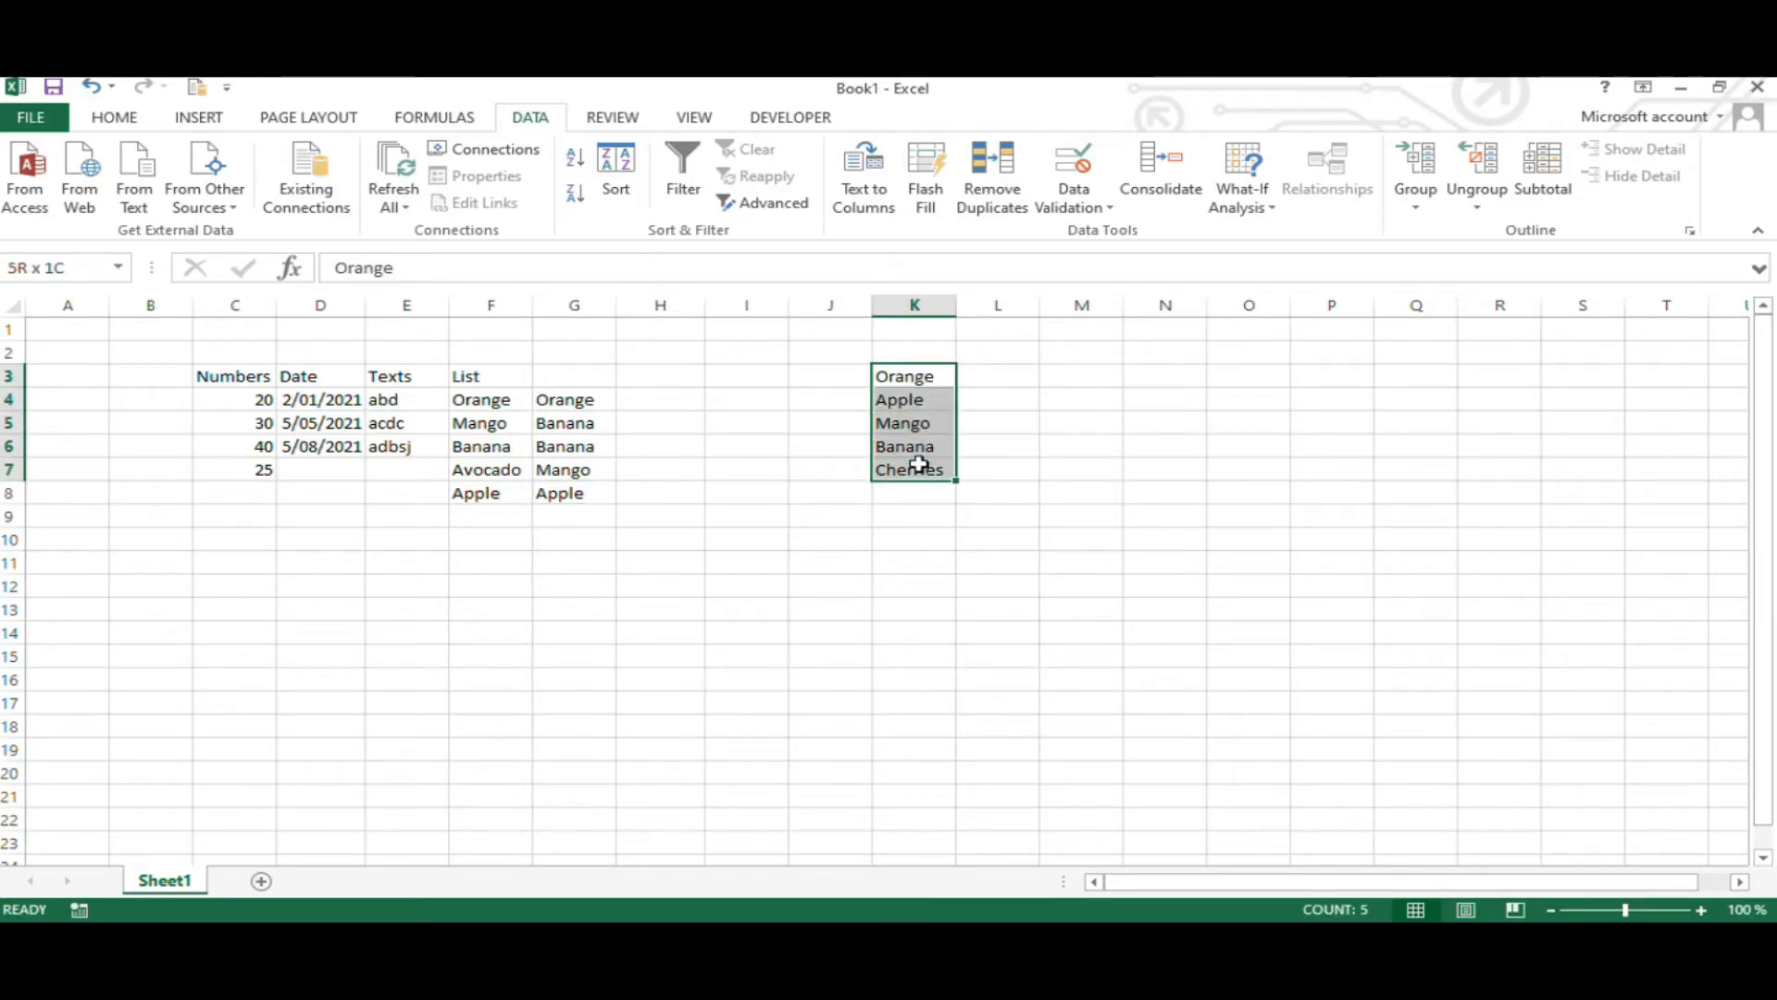
{"action": "left_click", "coordinate": [918, 465]}
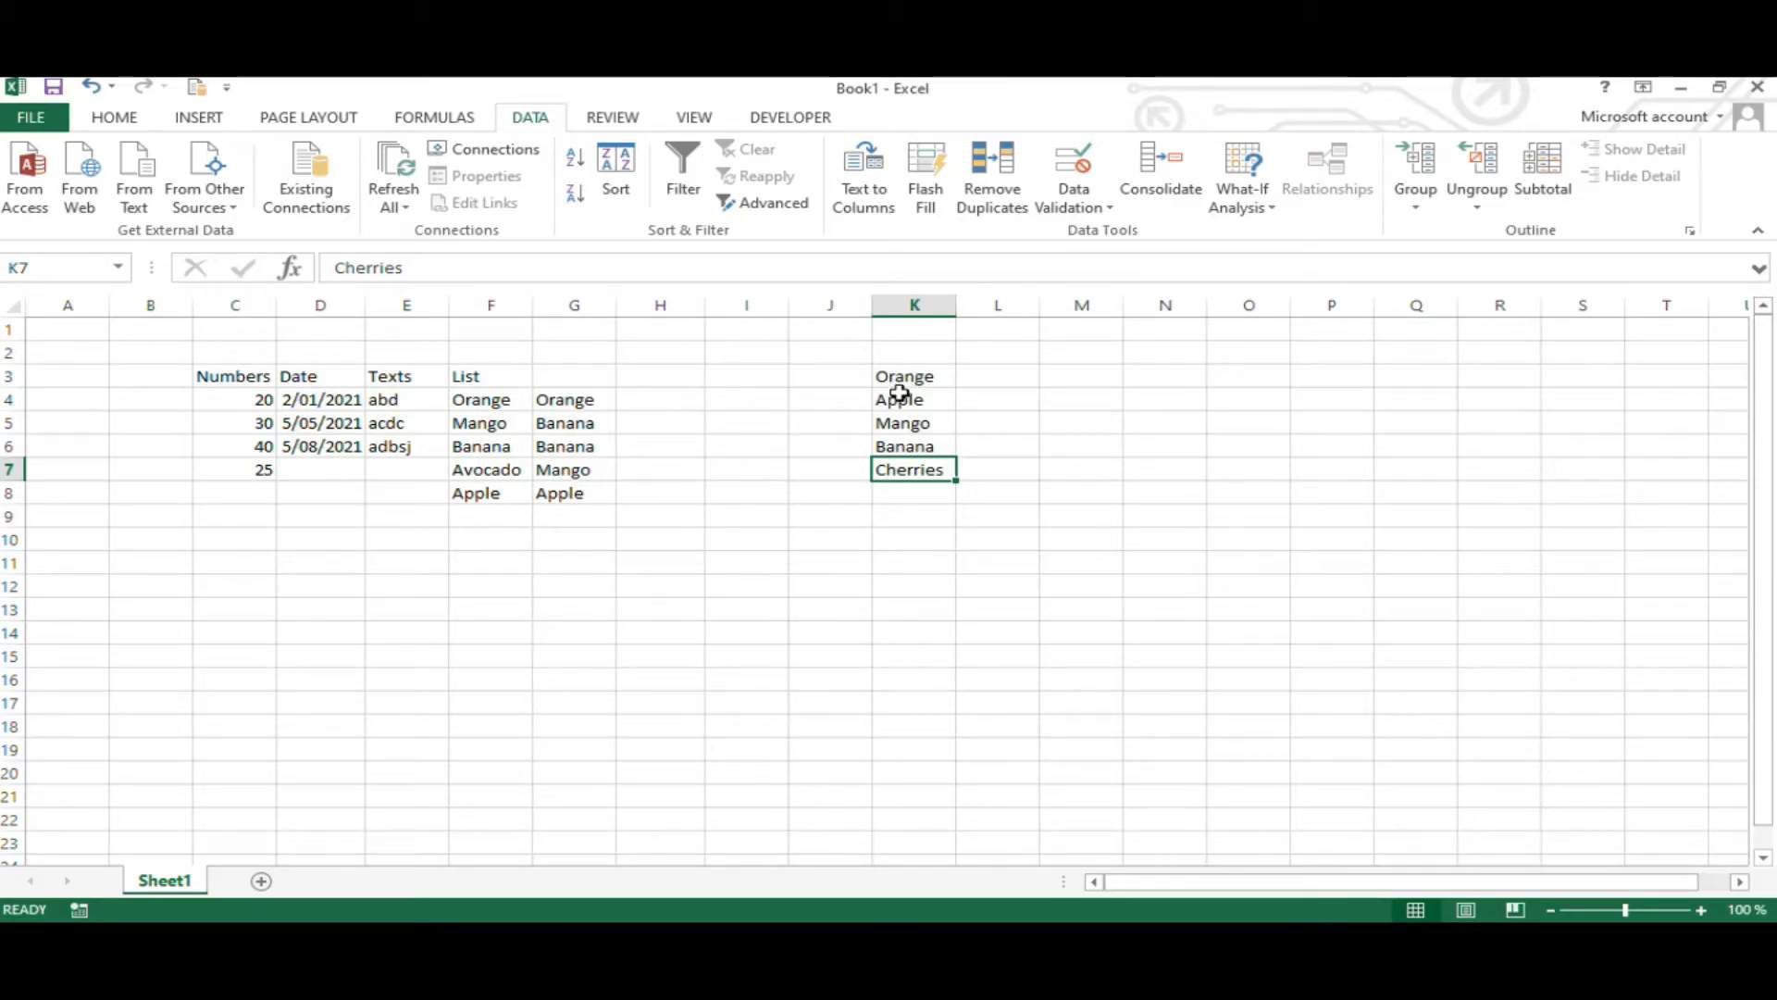
{"action": "left_click", "coordinate": [931, 408]}
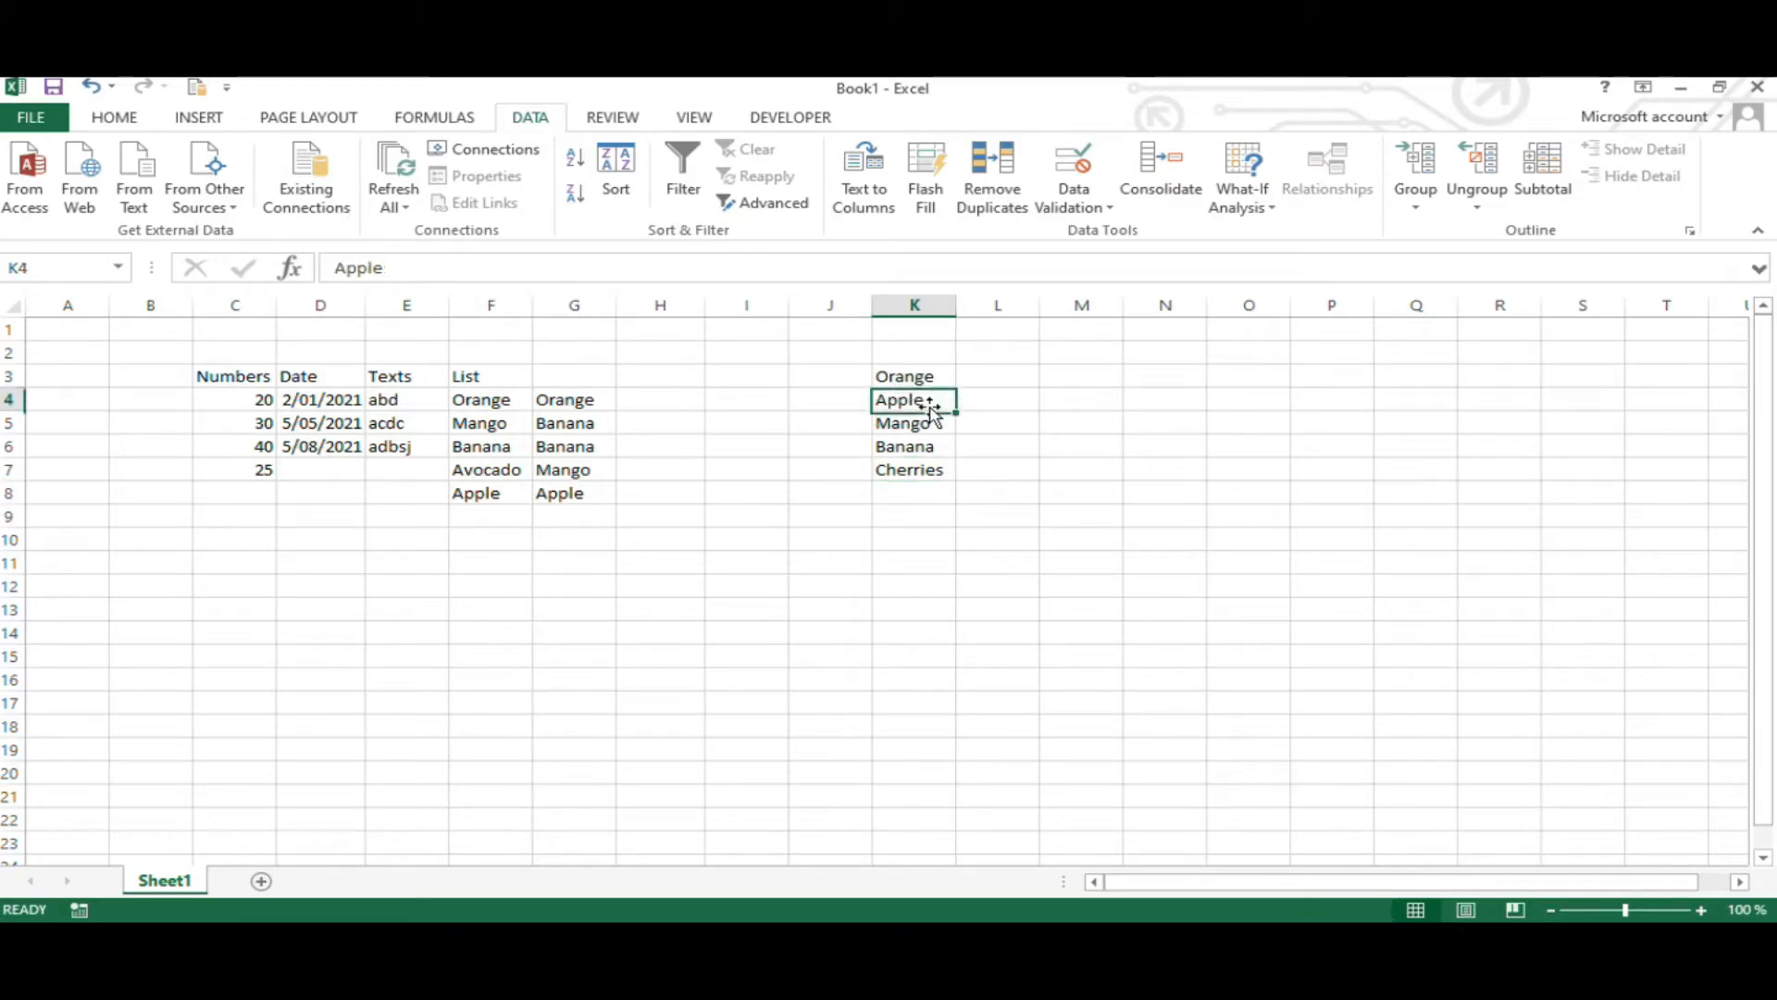
{"action": "key", "text": "Delete"}
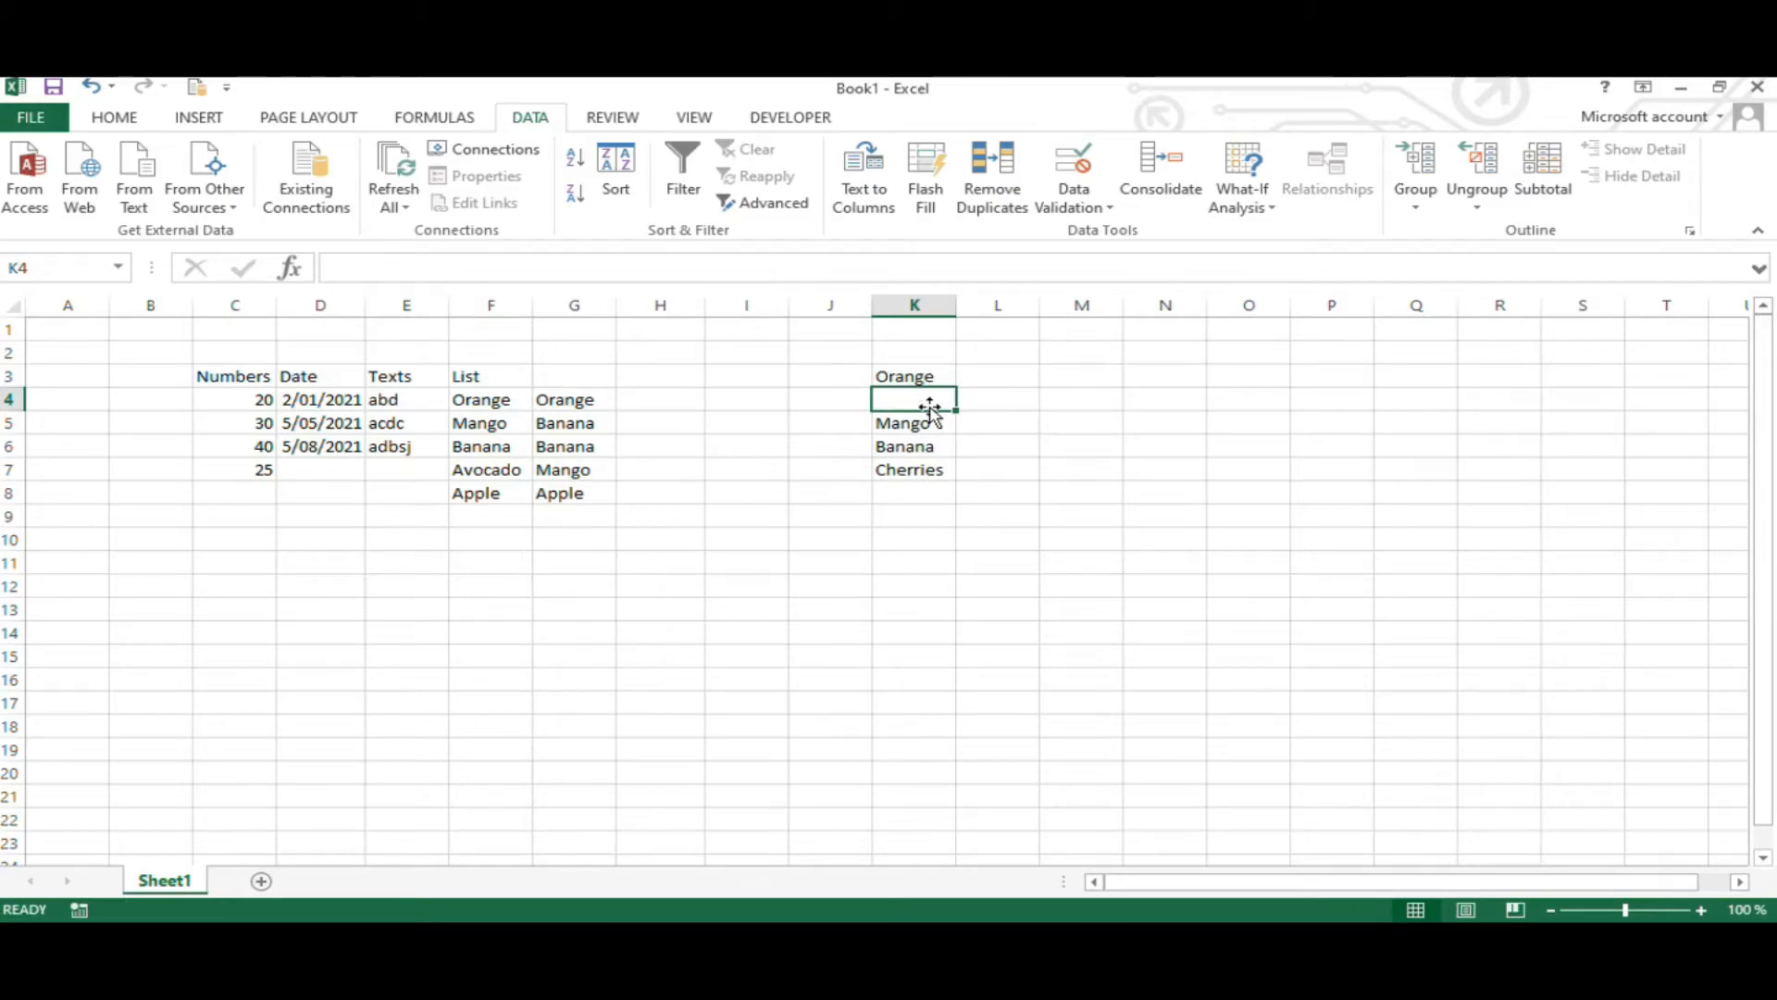
Step: Check the dropdown options offered in cells G4 and G6, keeping their chosen fruits
{"action": "left_click", "coordinate": [594, 404]}
{"action": "left_click", "coordinate": [628, 401]}
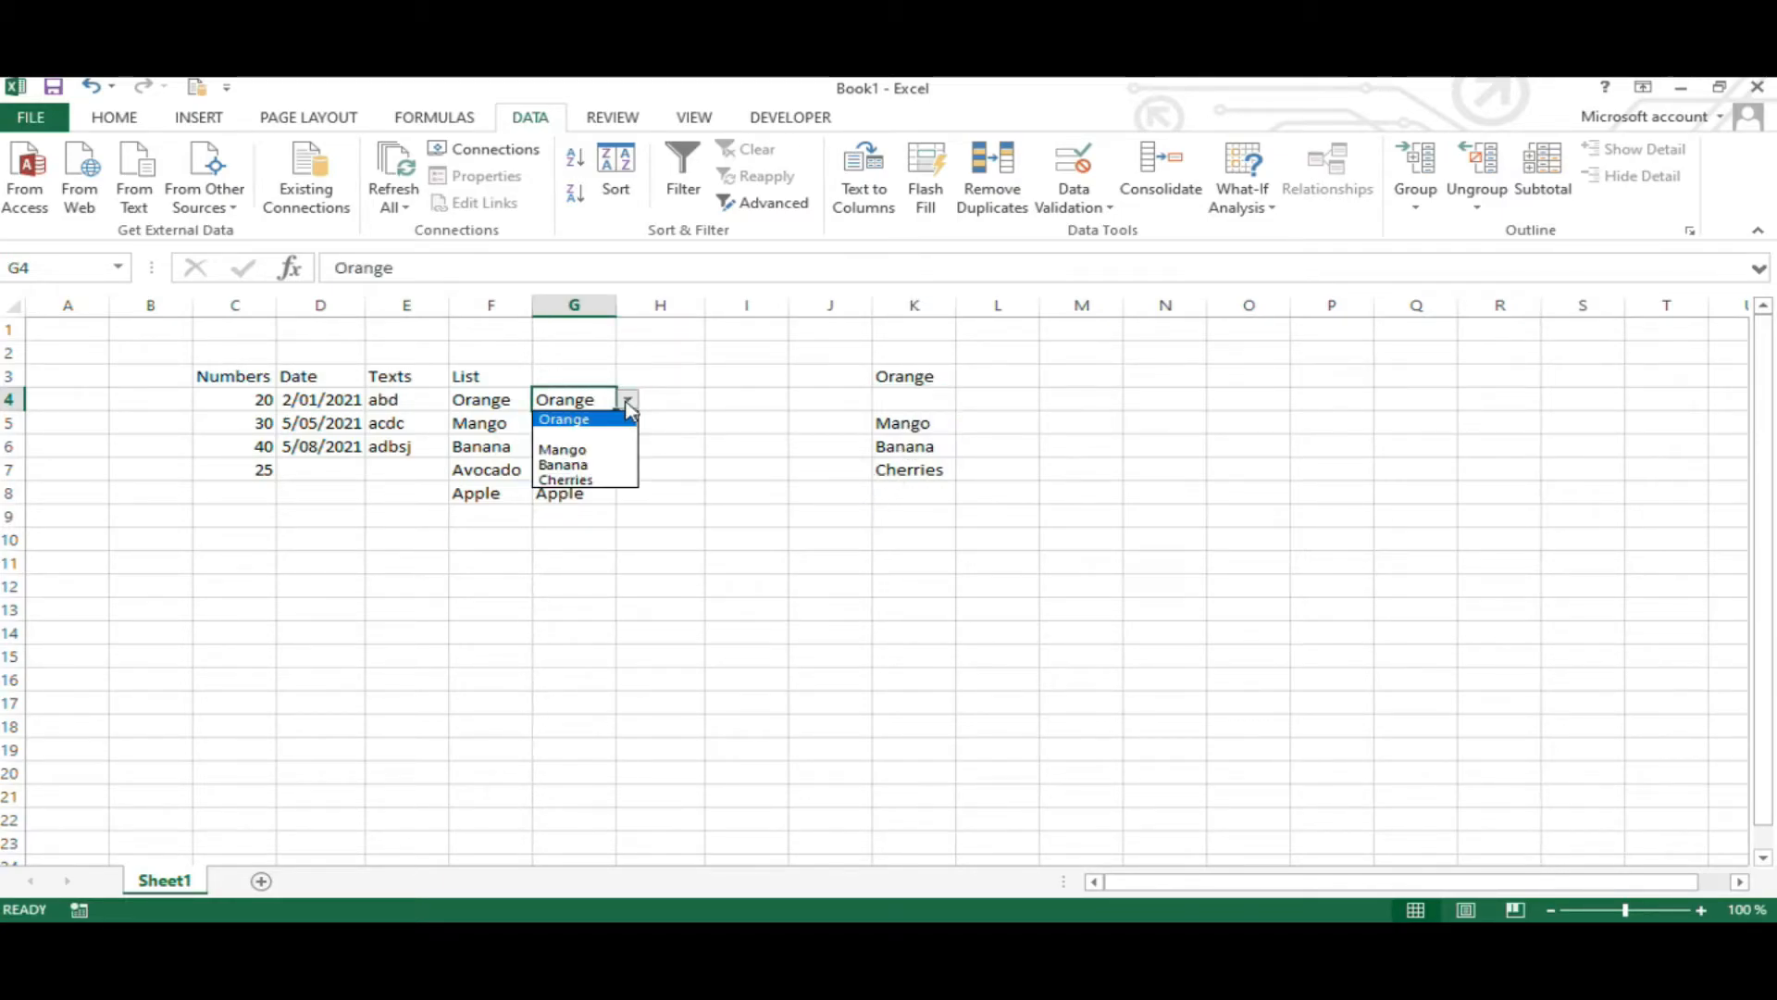
{"action": "left_click", "coordinate": [600, 419]}
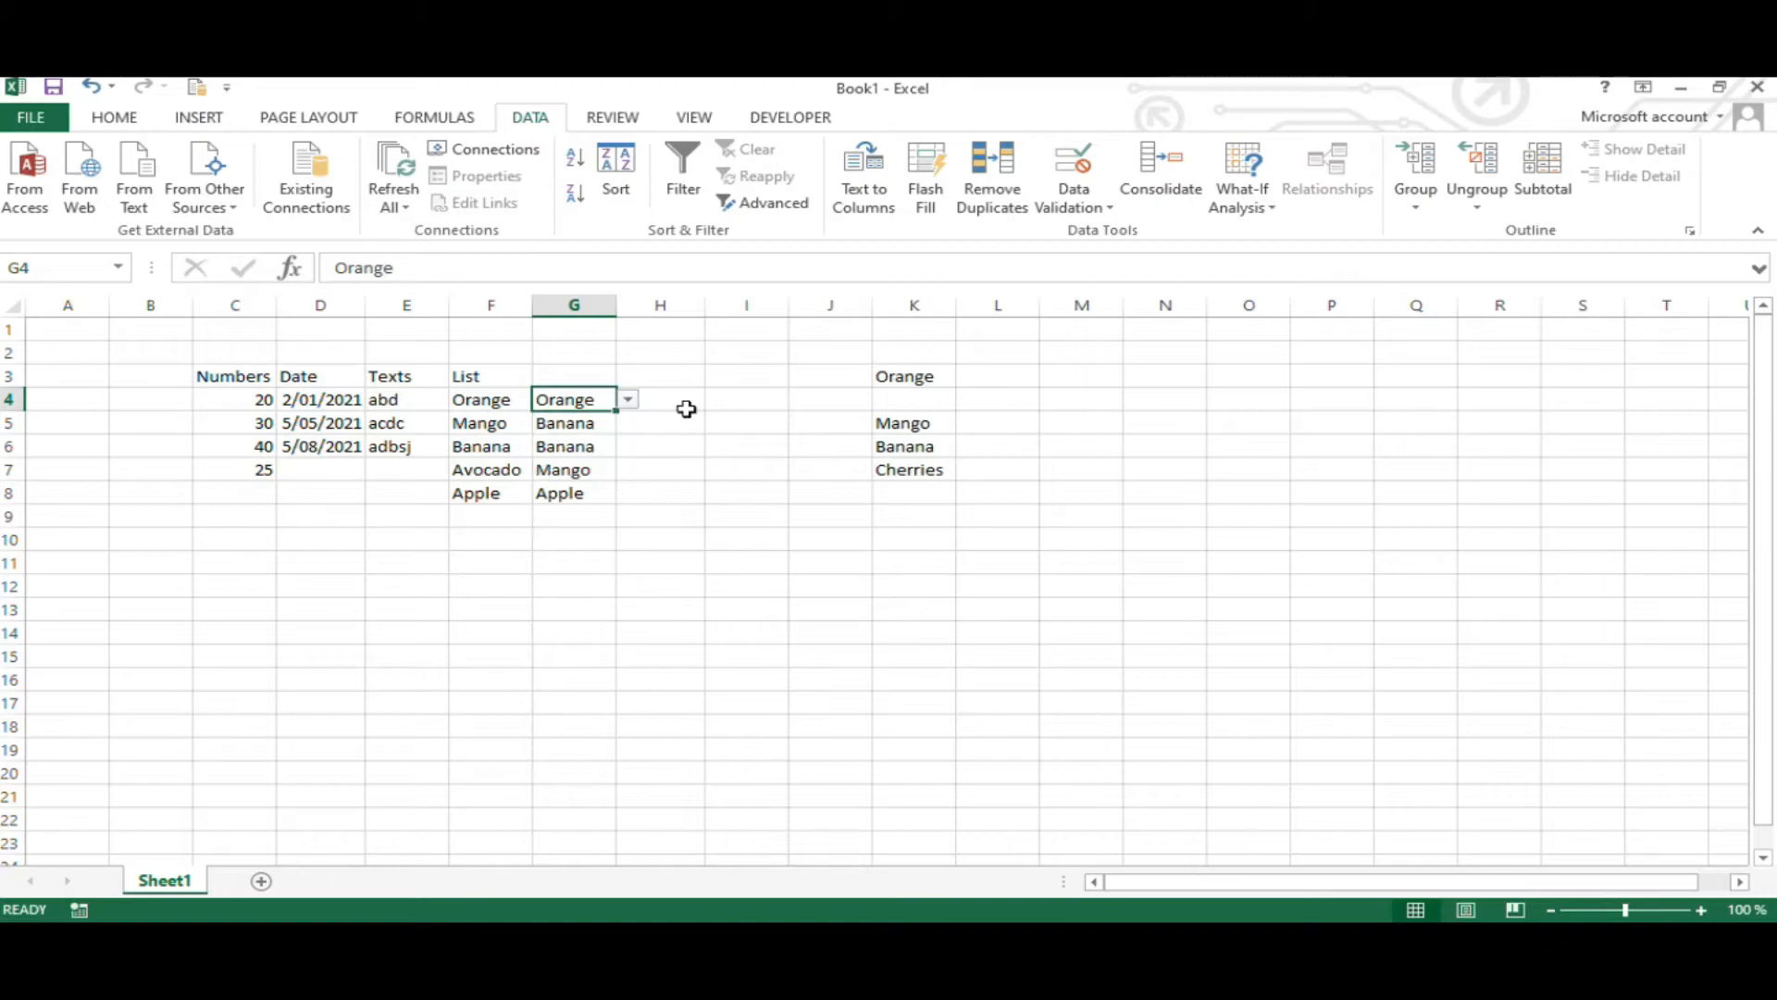
{"action": "left_click", "coordinate": [595, 451]}
{"action": "left_click", "coordinate": [628, 446]}
{"action": "key", "text": "Escape"}
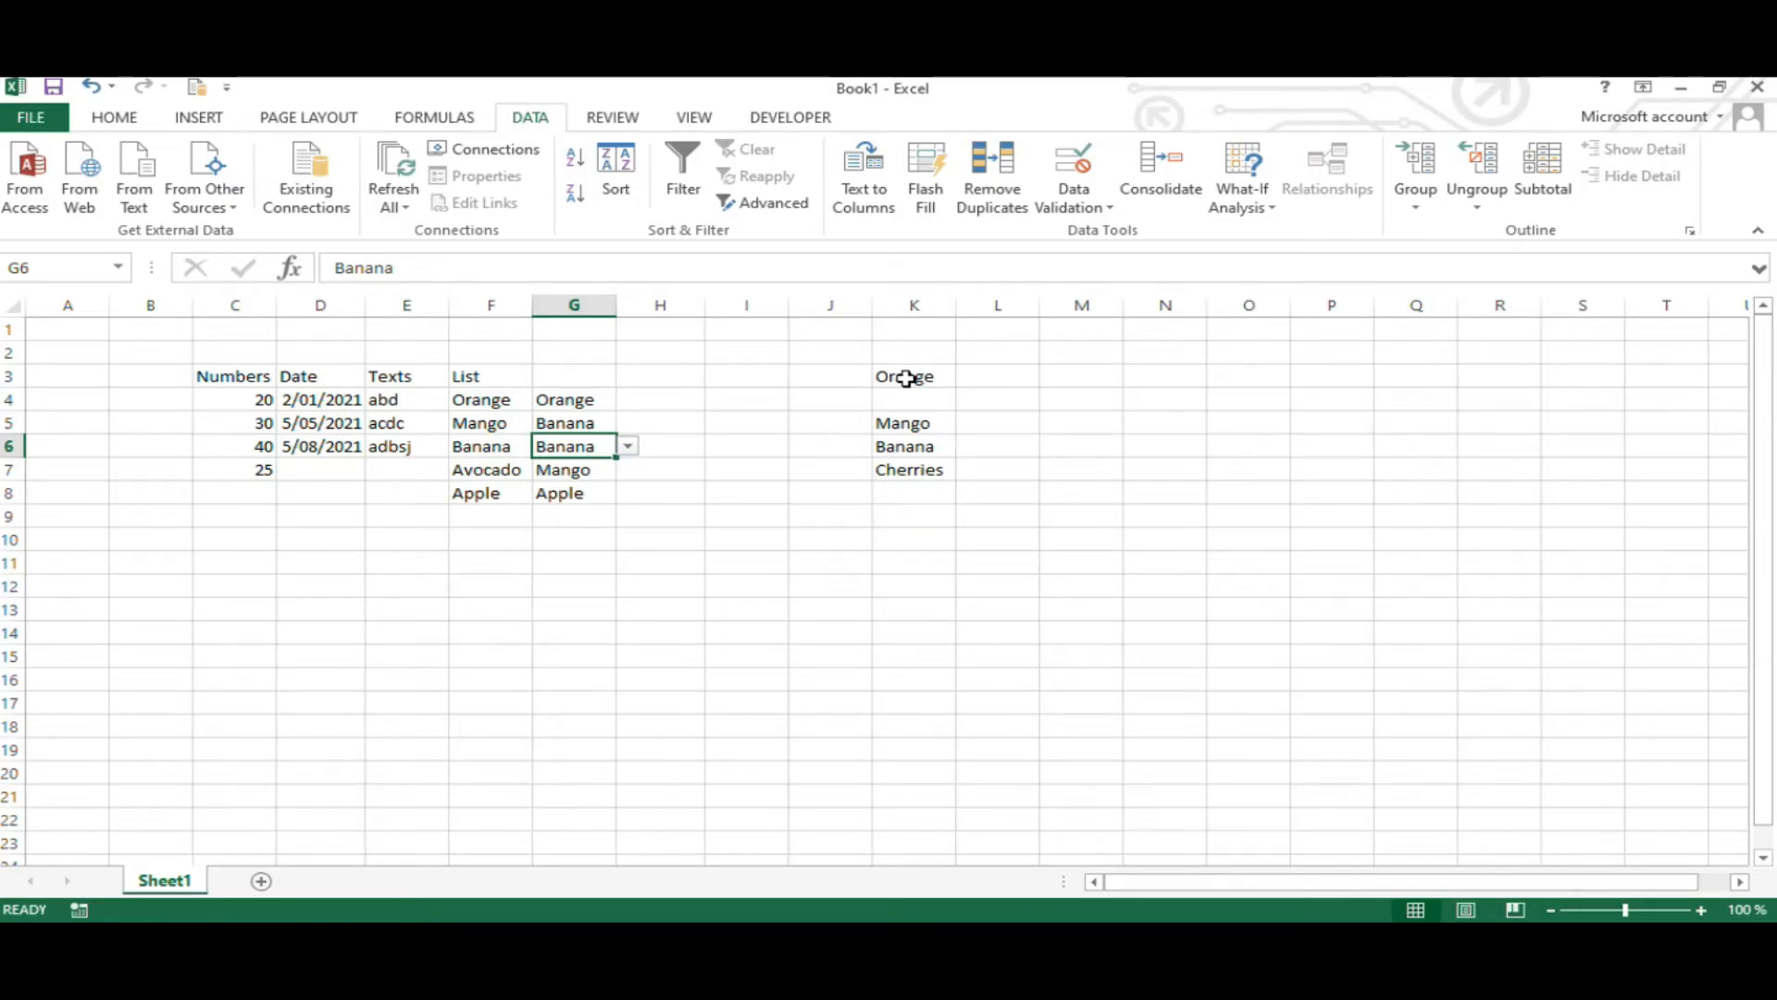
Step: Review the Input Message and Error Alert settings of Data Validation for cell J11 and leave without changing them
{"action": "left_click", "coordinate": [1099, 205]}
{"action": "left_click", "coordinate": [1101, 229]}
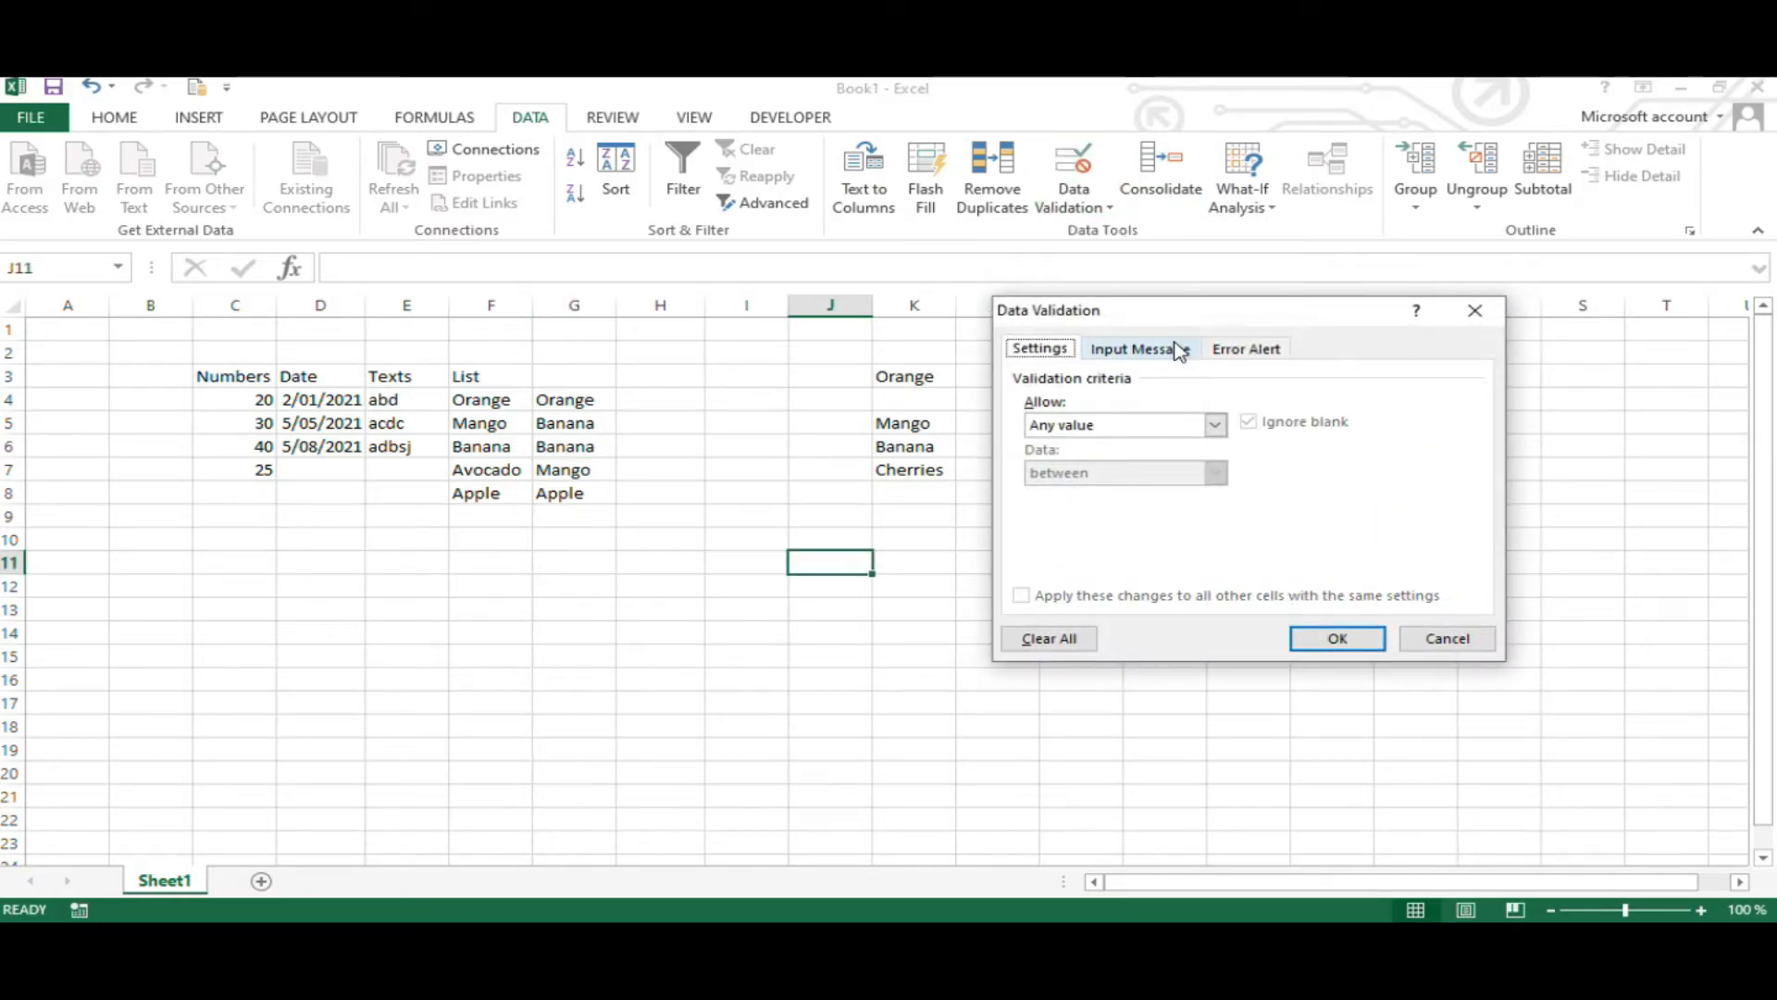
{"action": "left_click", "coordinate": [1180, 350]}
{"action": "left_click", "coordinate": [1254, 349]}
{"action": "left_click", "coordinate": [1163, 351]}
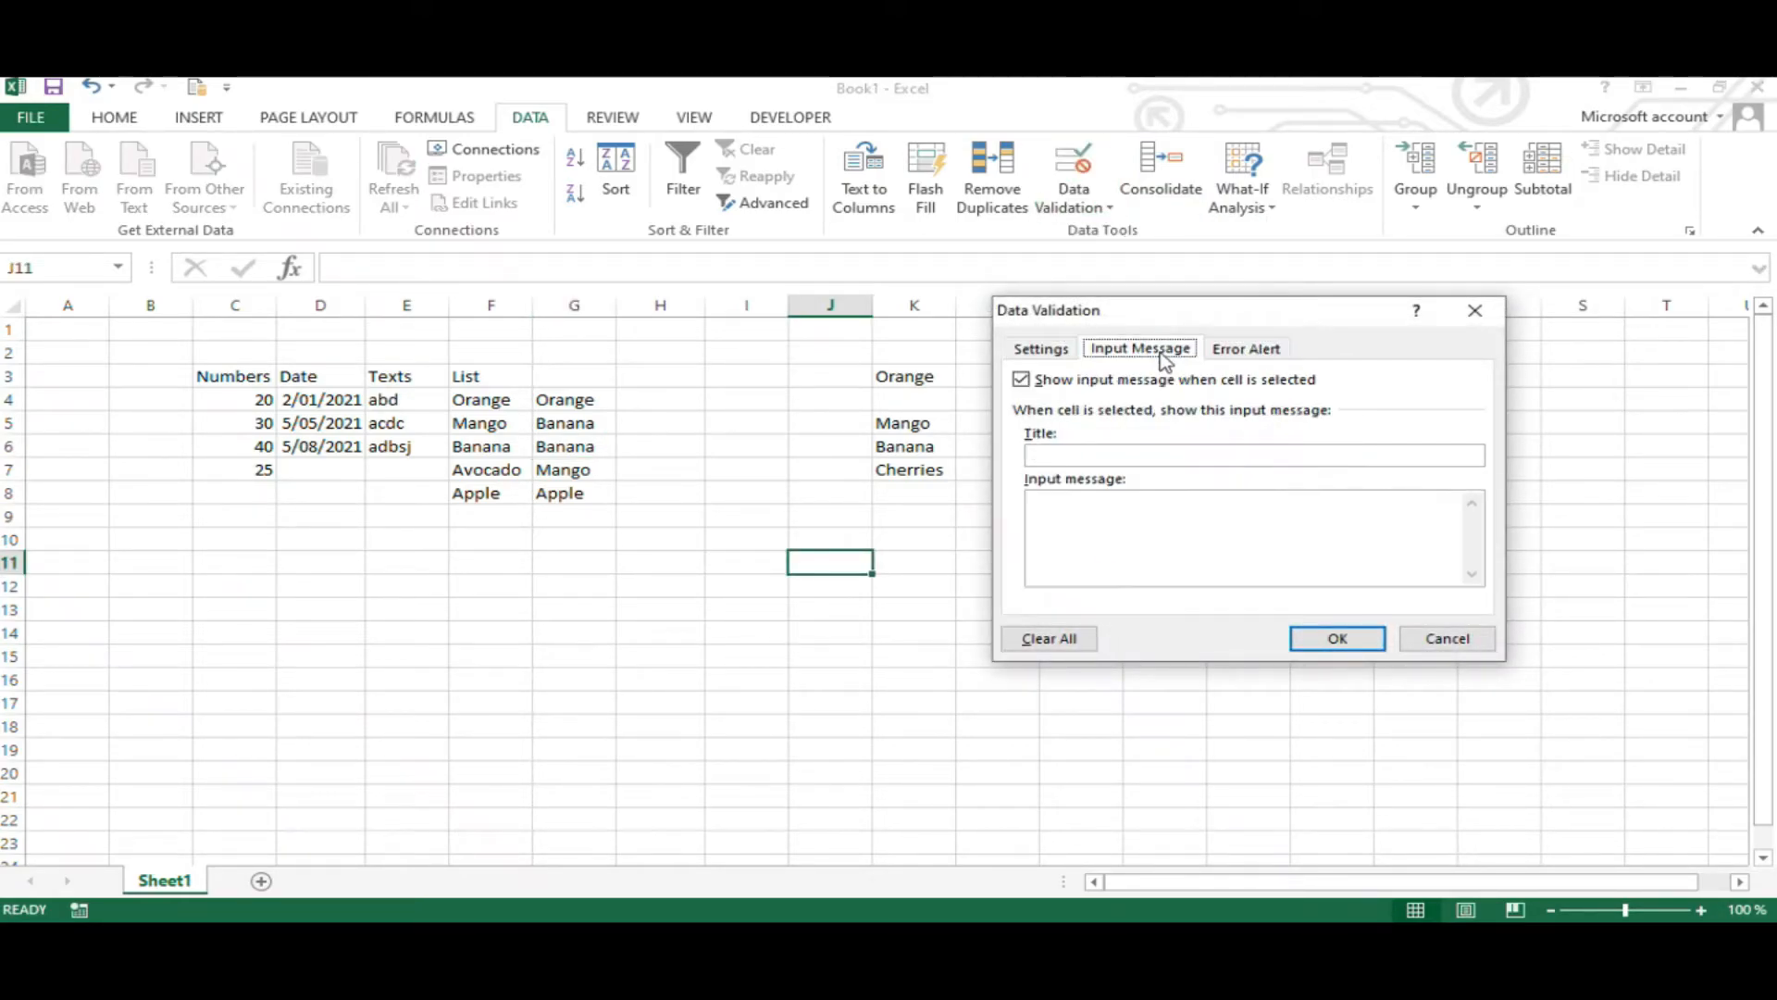
{"action": "left_click", "coordinate": [1229, 353]}
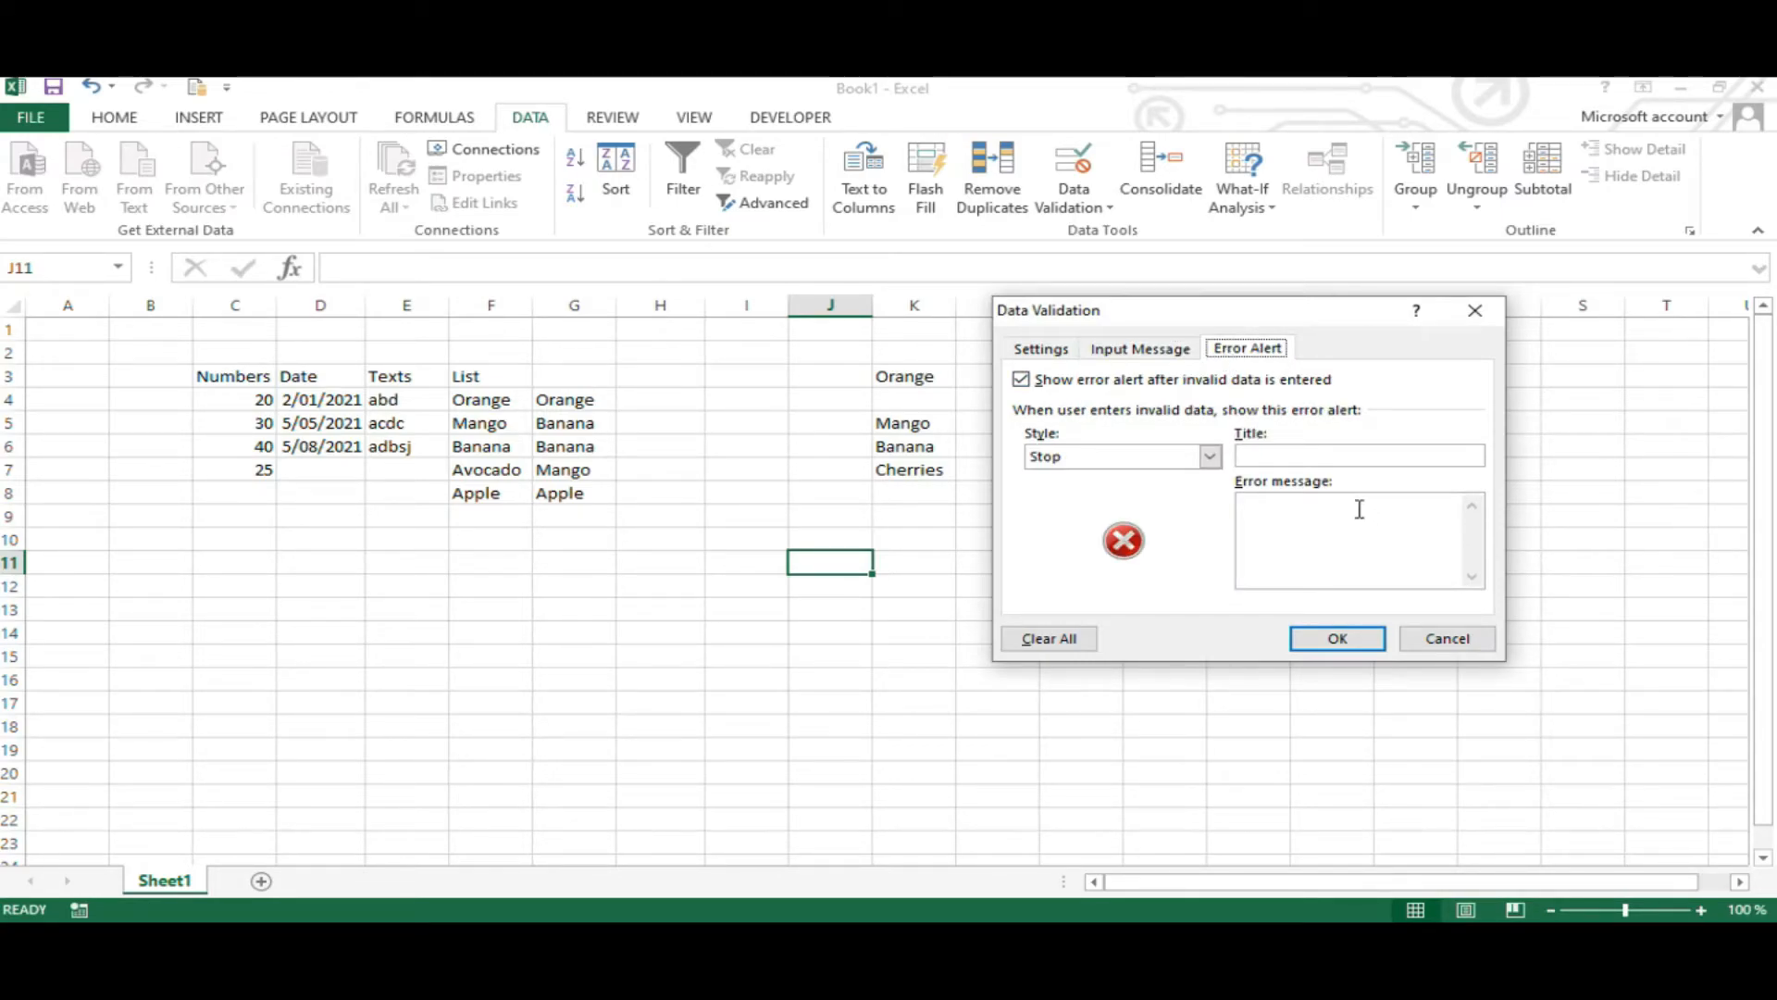
{"action": "left_click", "coordinate": [1447, 638]}
Step: Test the whole-number limit of cell C8 by entering 100 and trying 10
{"action": "left_click", "coordinate": [250, 482]}
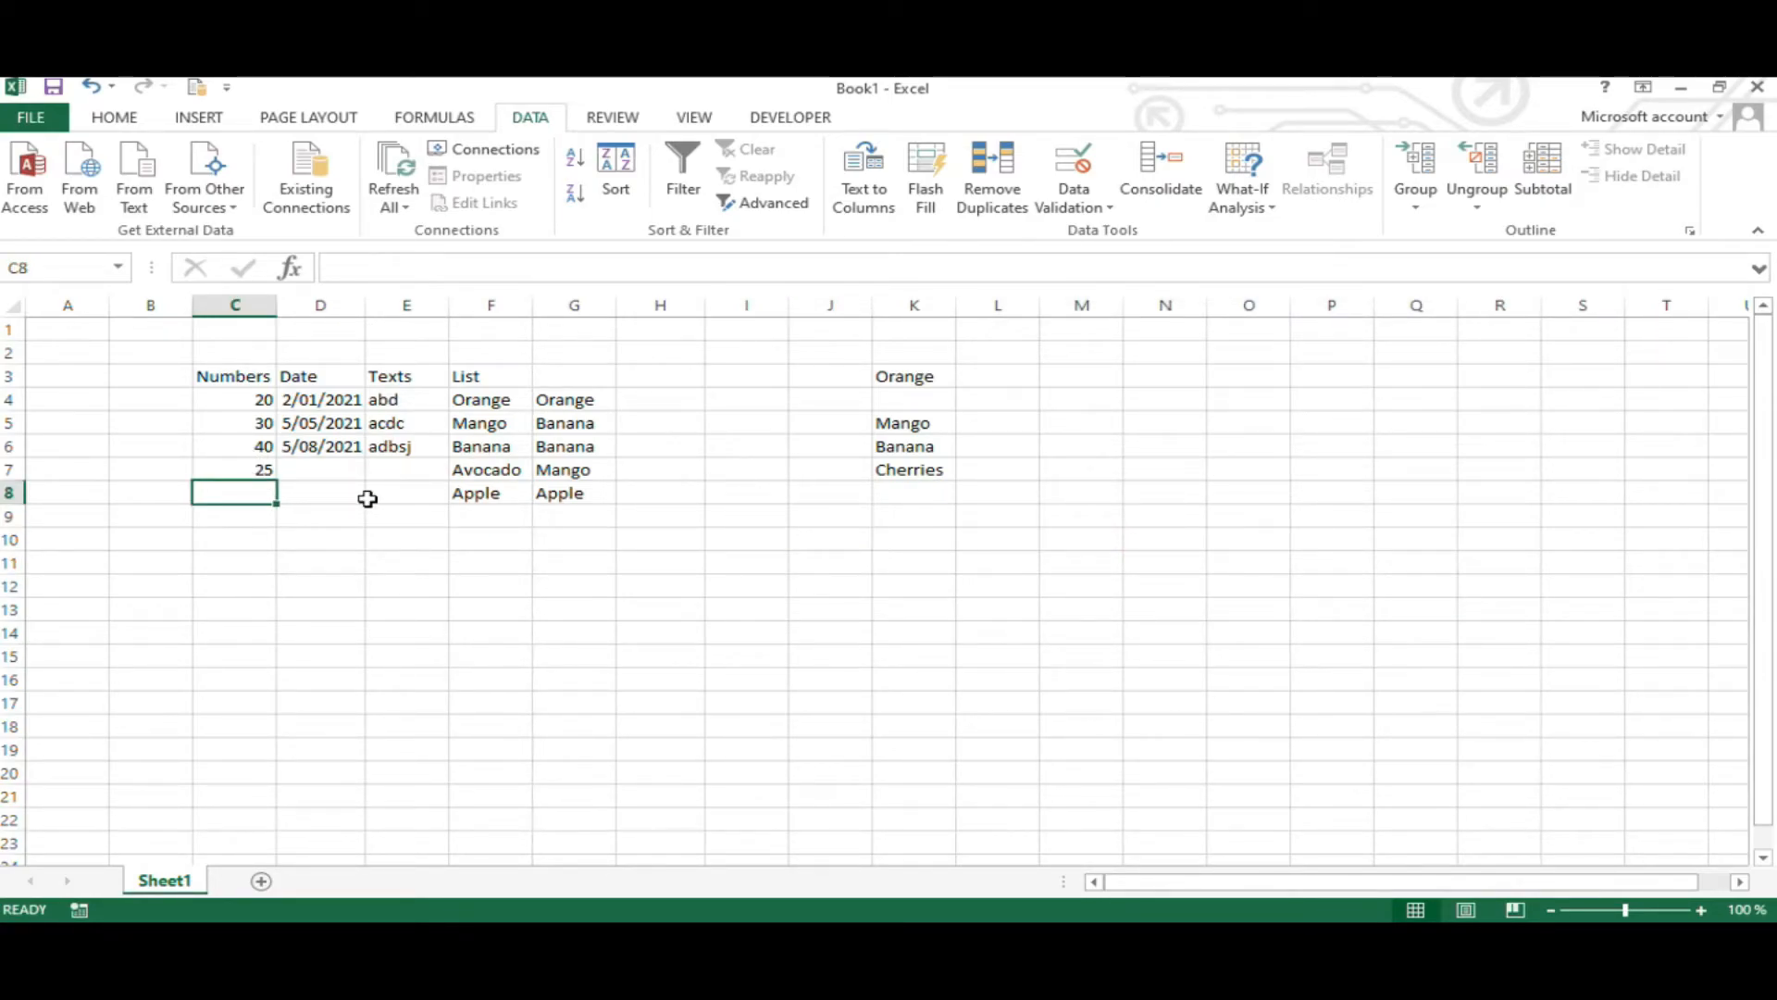
{"action": "type", "text": "10"}
{"action": "key", "text": "Return"}
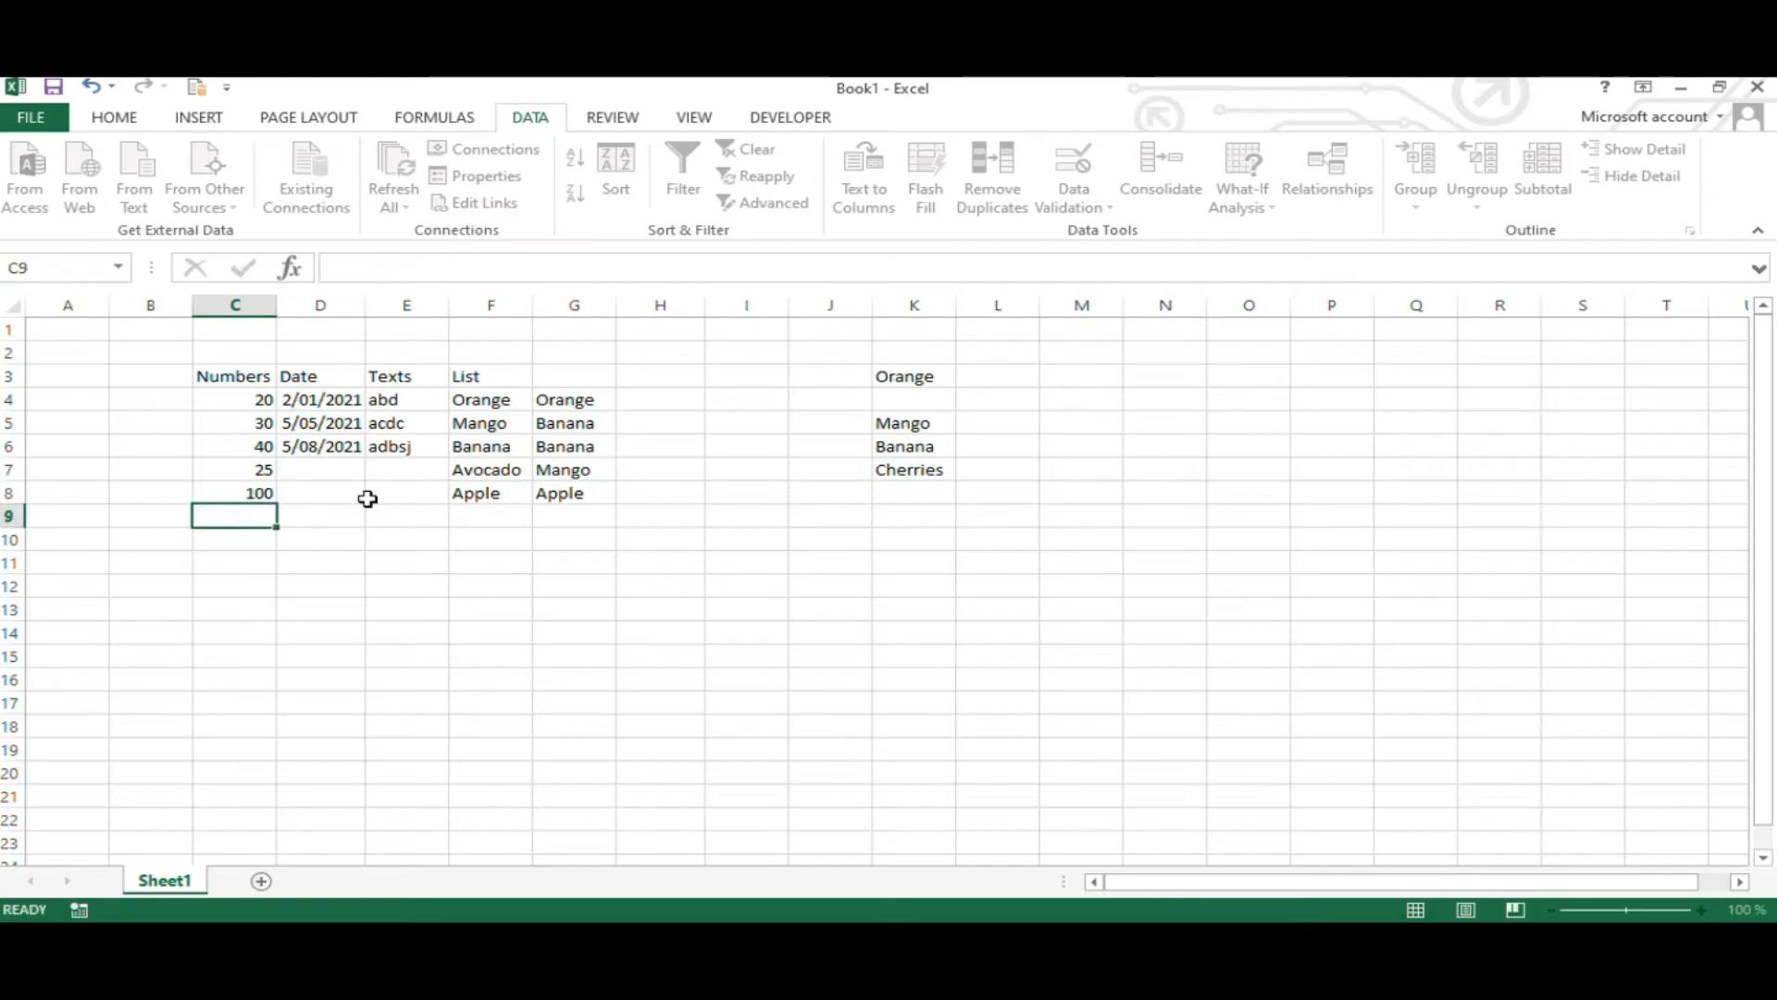
{"action": "left_click", "coordinate": [264, 494]}
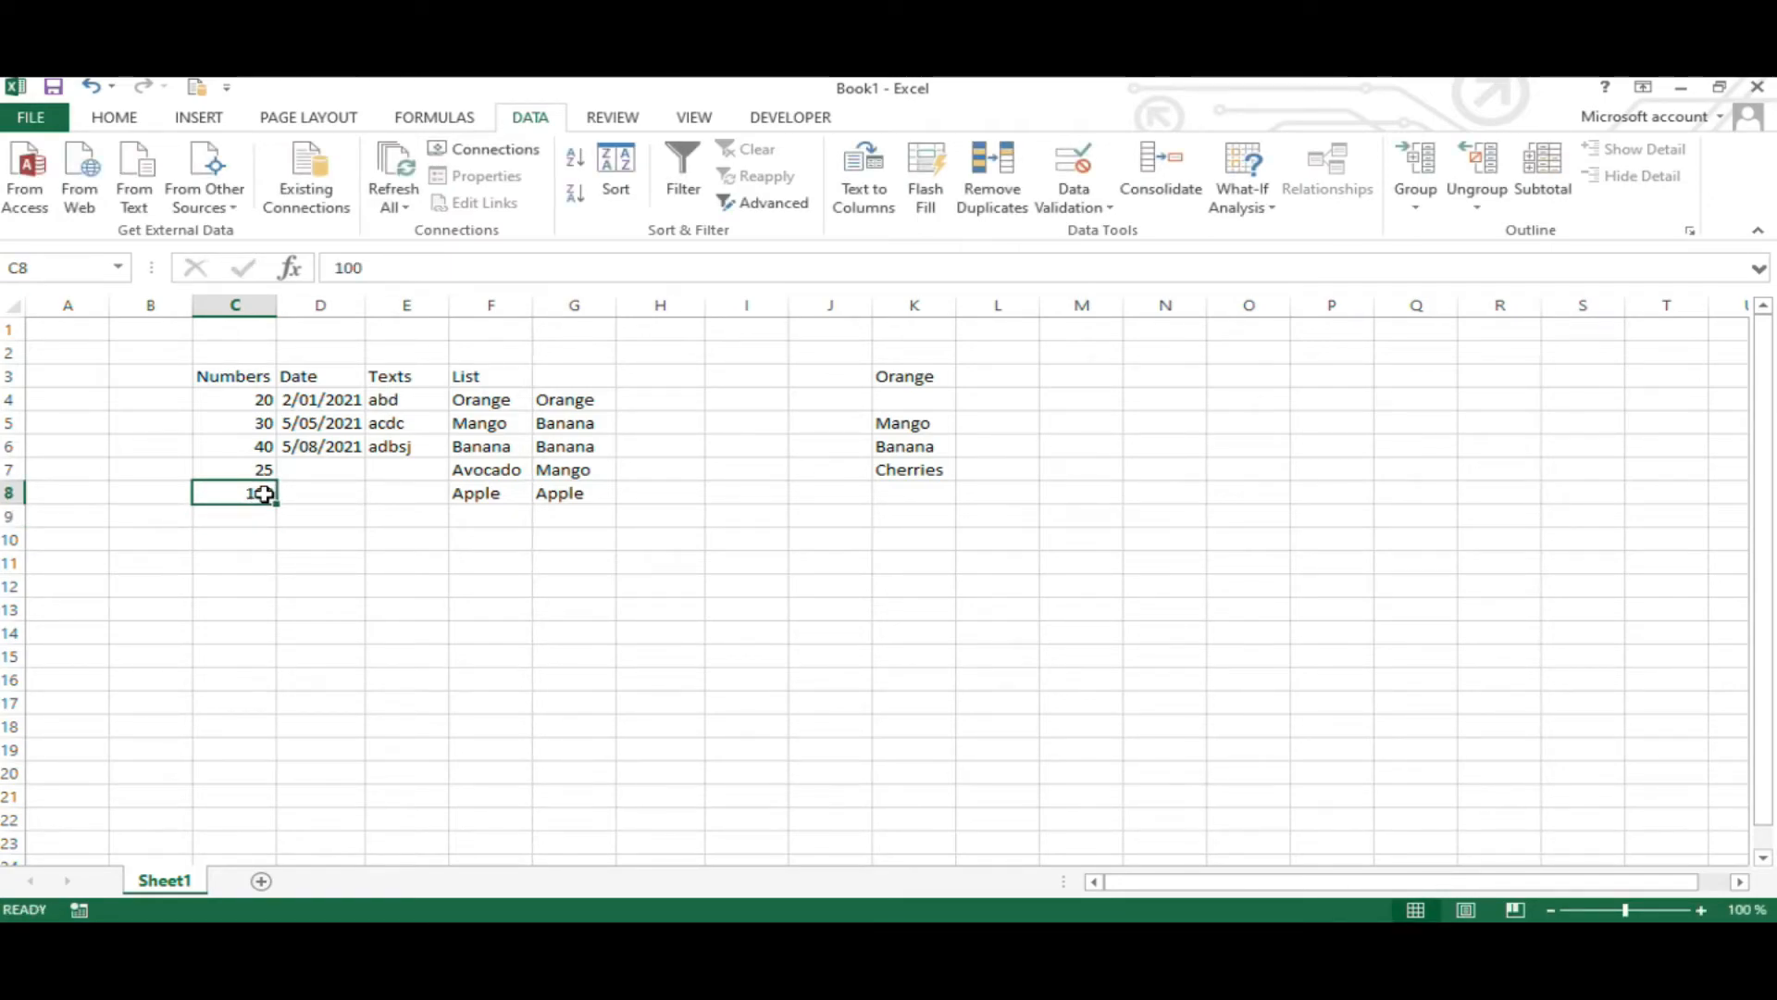
{"action": "type", "text": "10"}
{"action": "key", "text": "Return"}
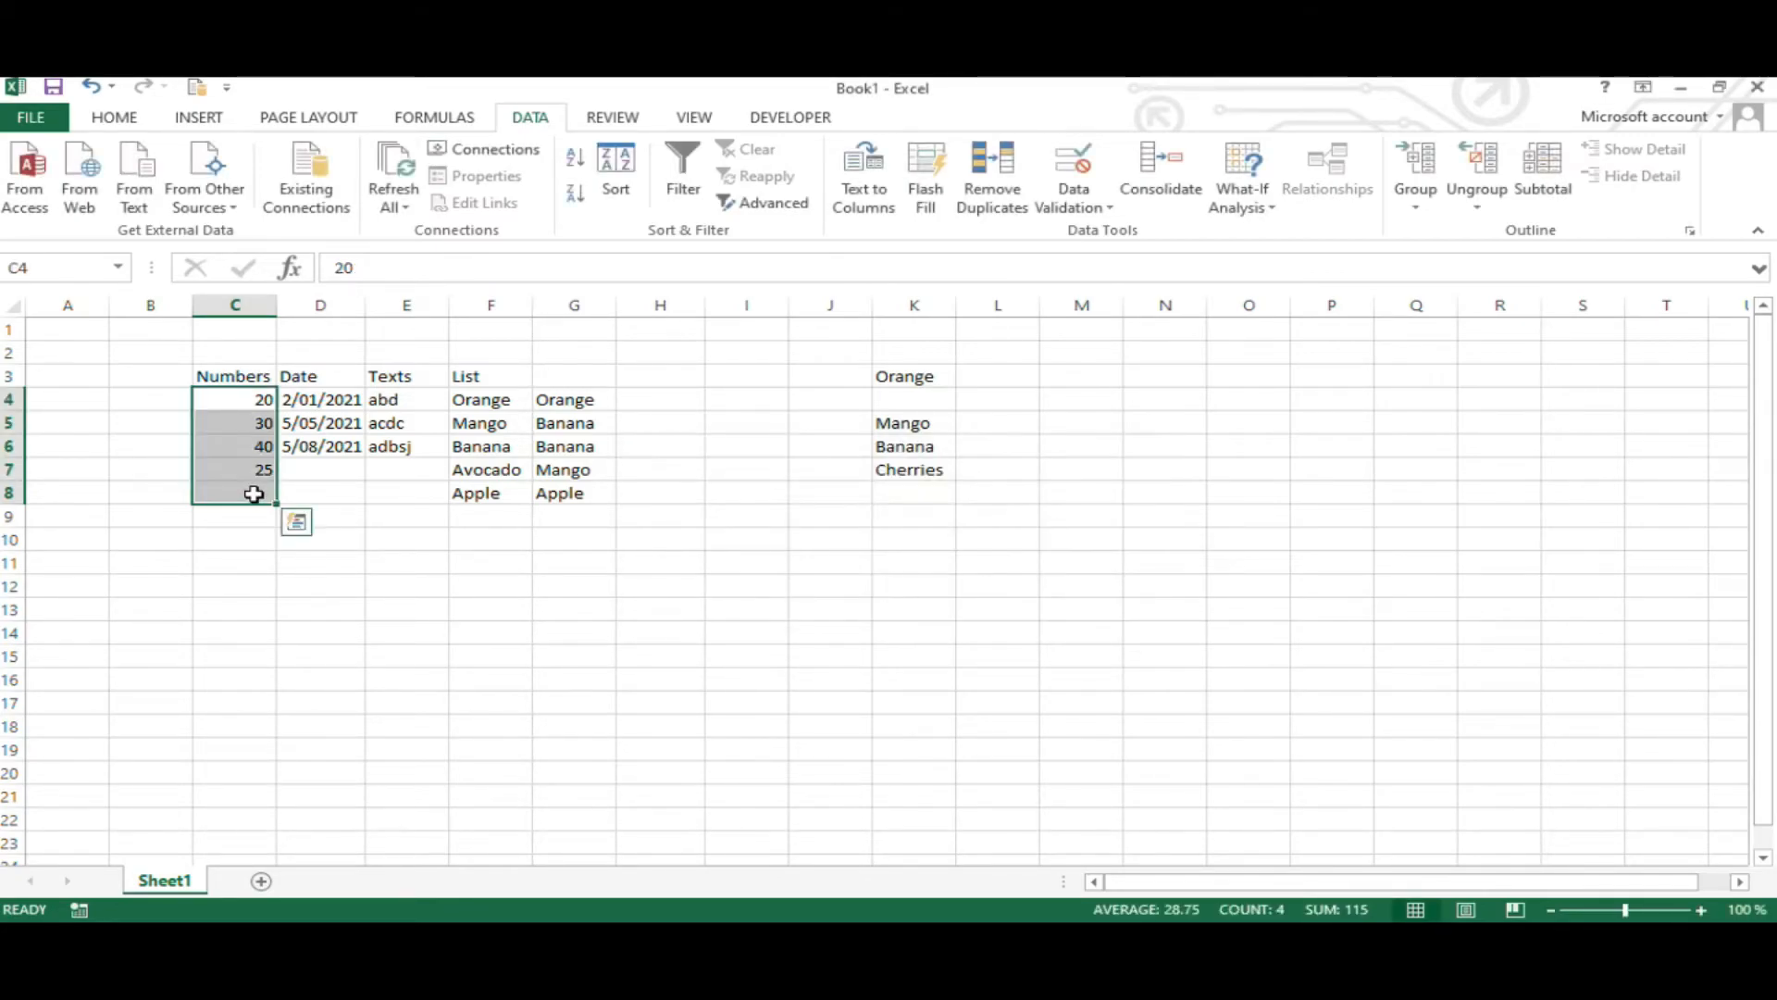
Step: Give the validation of C4:C8 an error alert titled Error with the message "Please input numbers between 20 - 100"
{"action": "left_click", "coordinate": [1087, 204]}
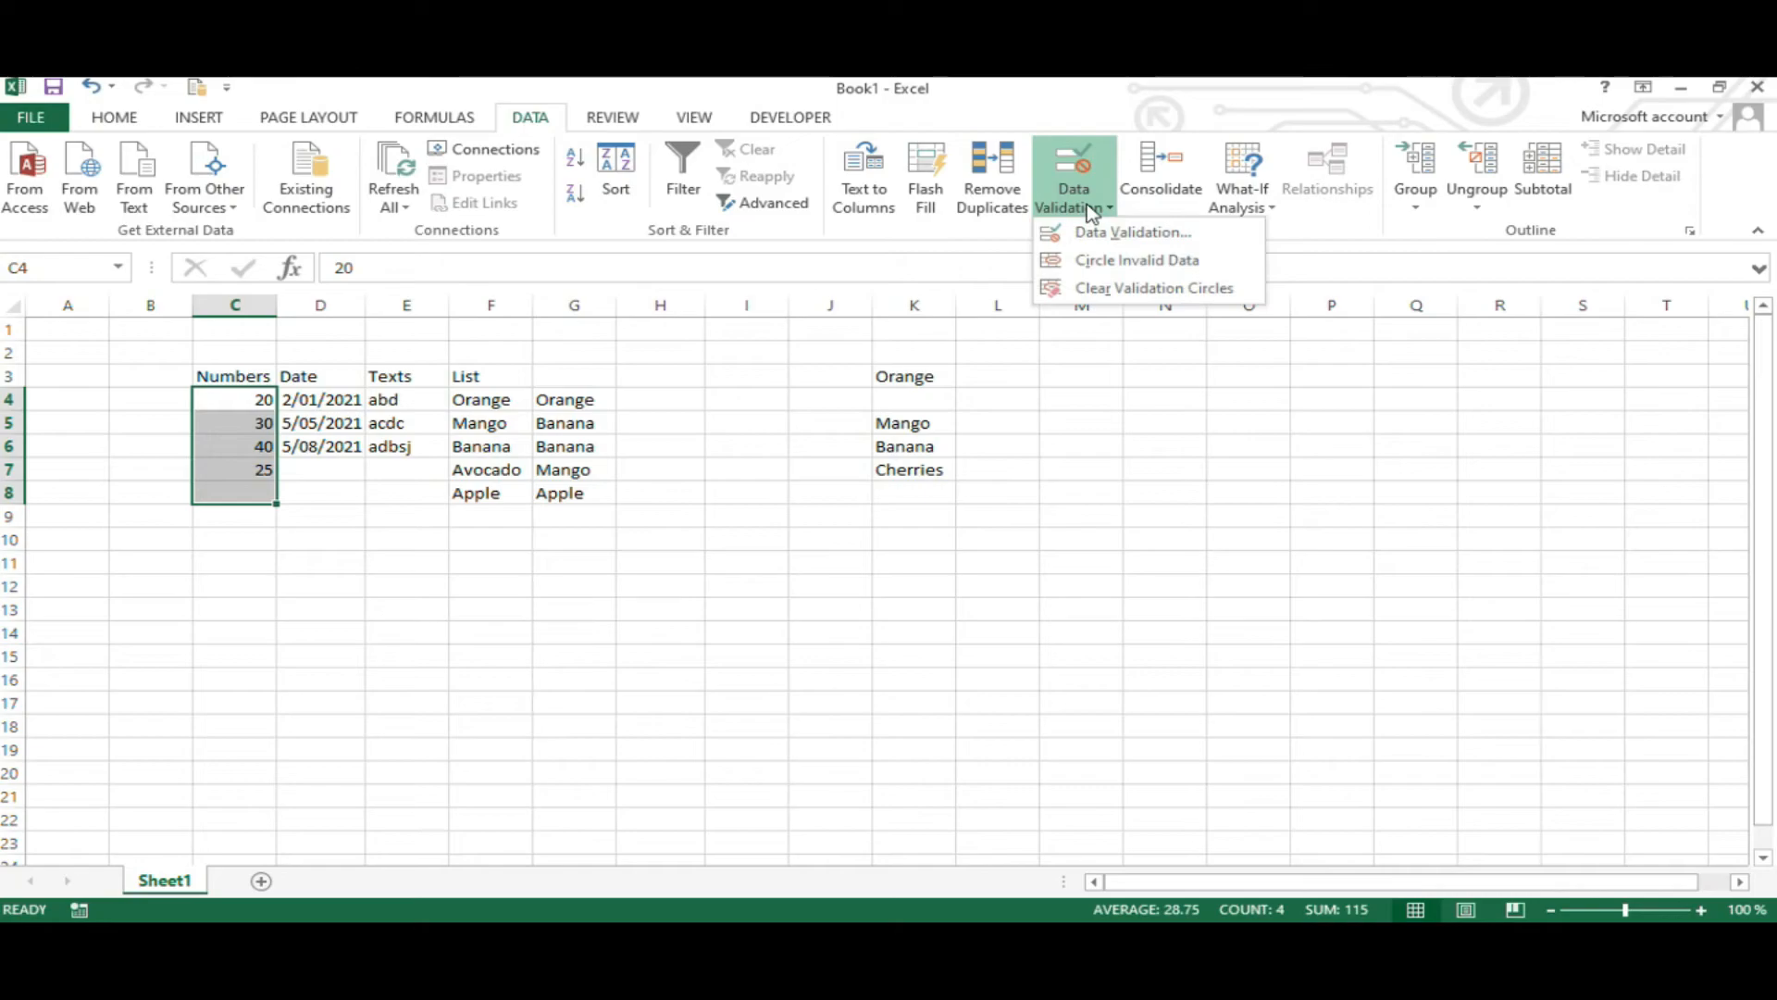
{"action": "left_click", "coordinate": [1116, 233]}
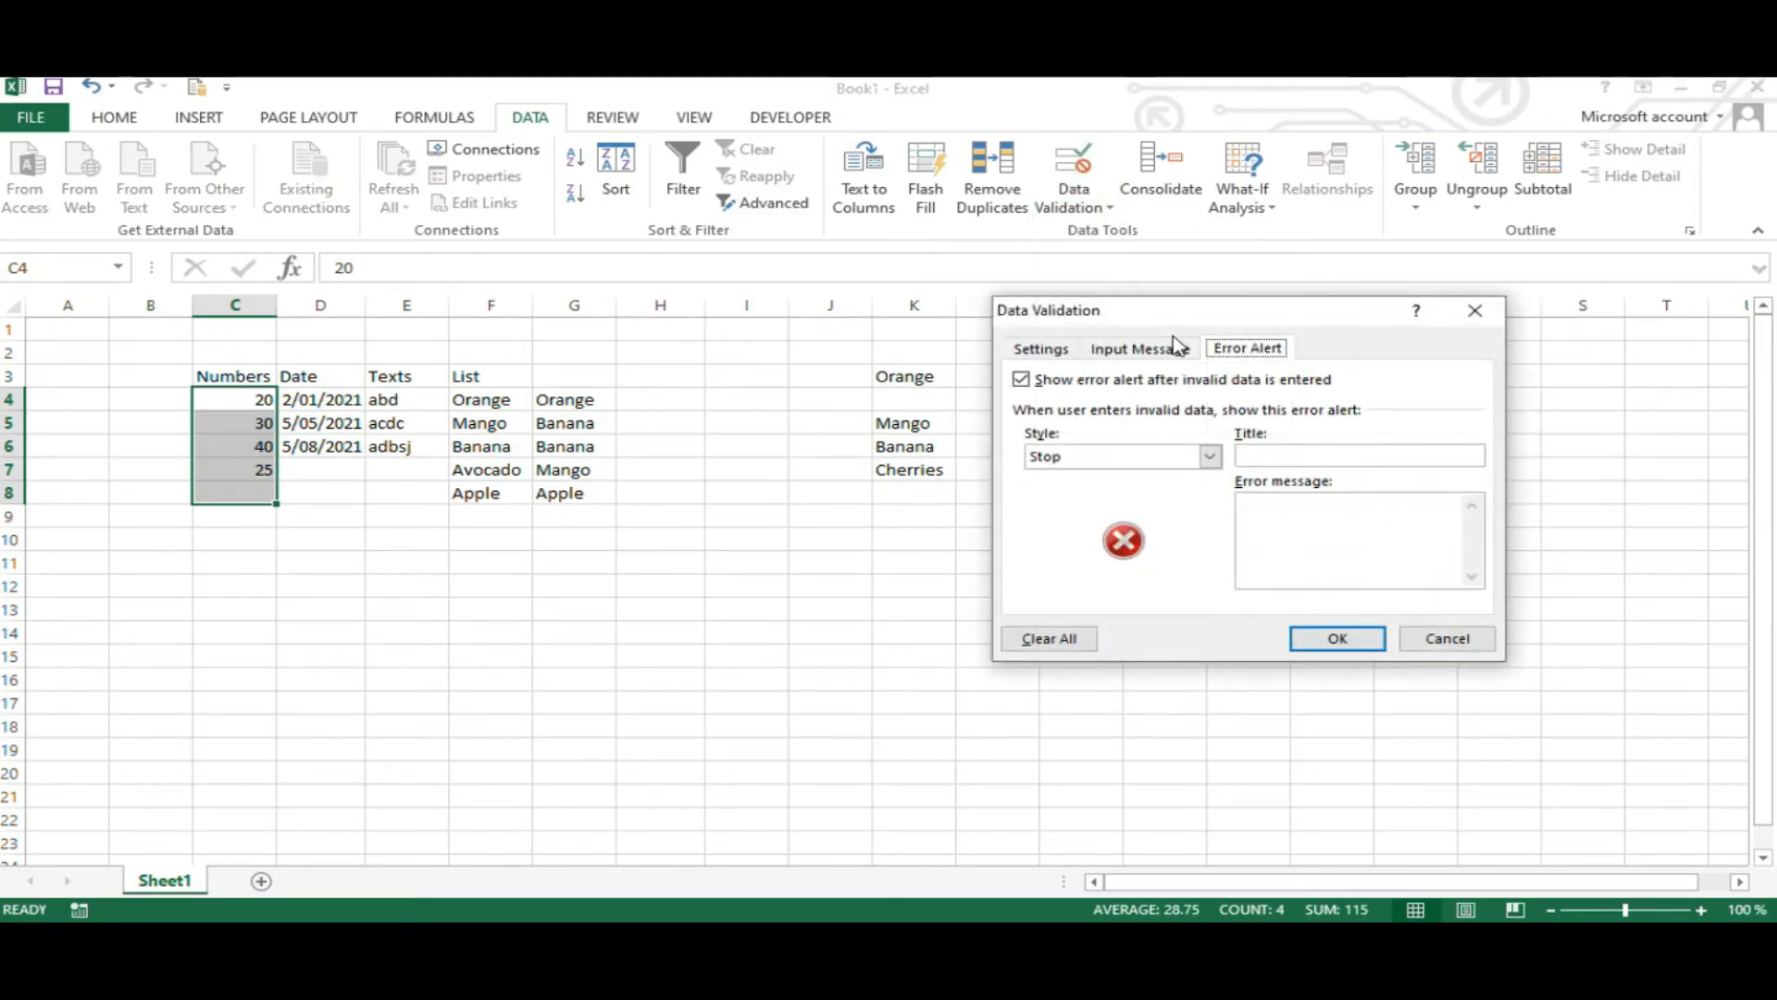
{"action": "left_click", "coordinate": [1252, 456]}
{"action": "type", "text": "Error"}
{"action": "left_click", "coordinate": [1274, 515]}
{"action": "type", "text": "Please input"}
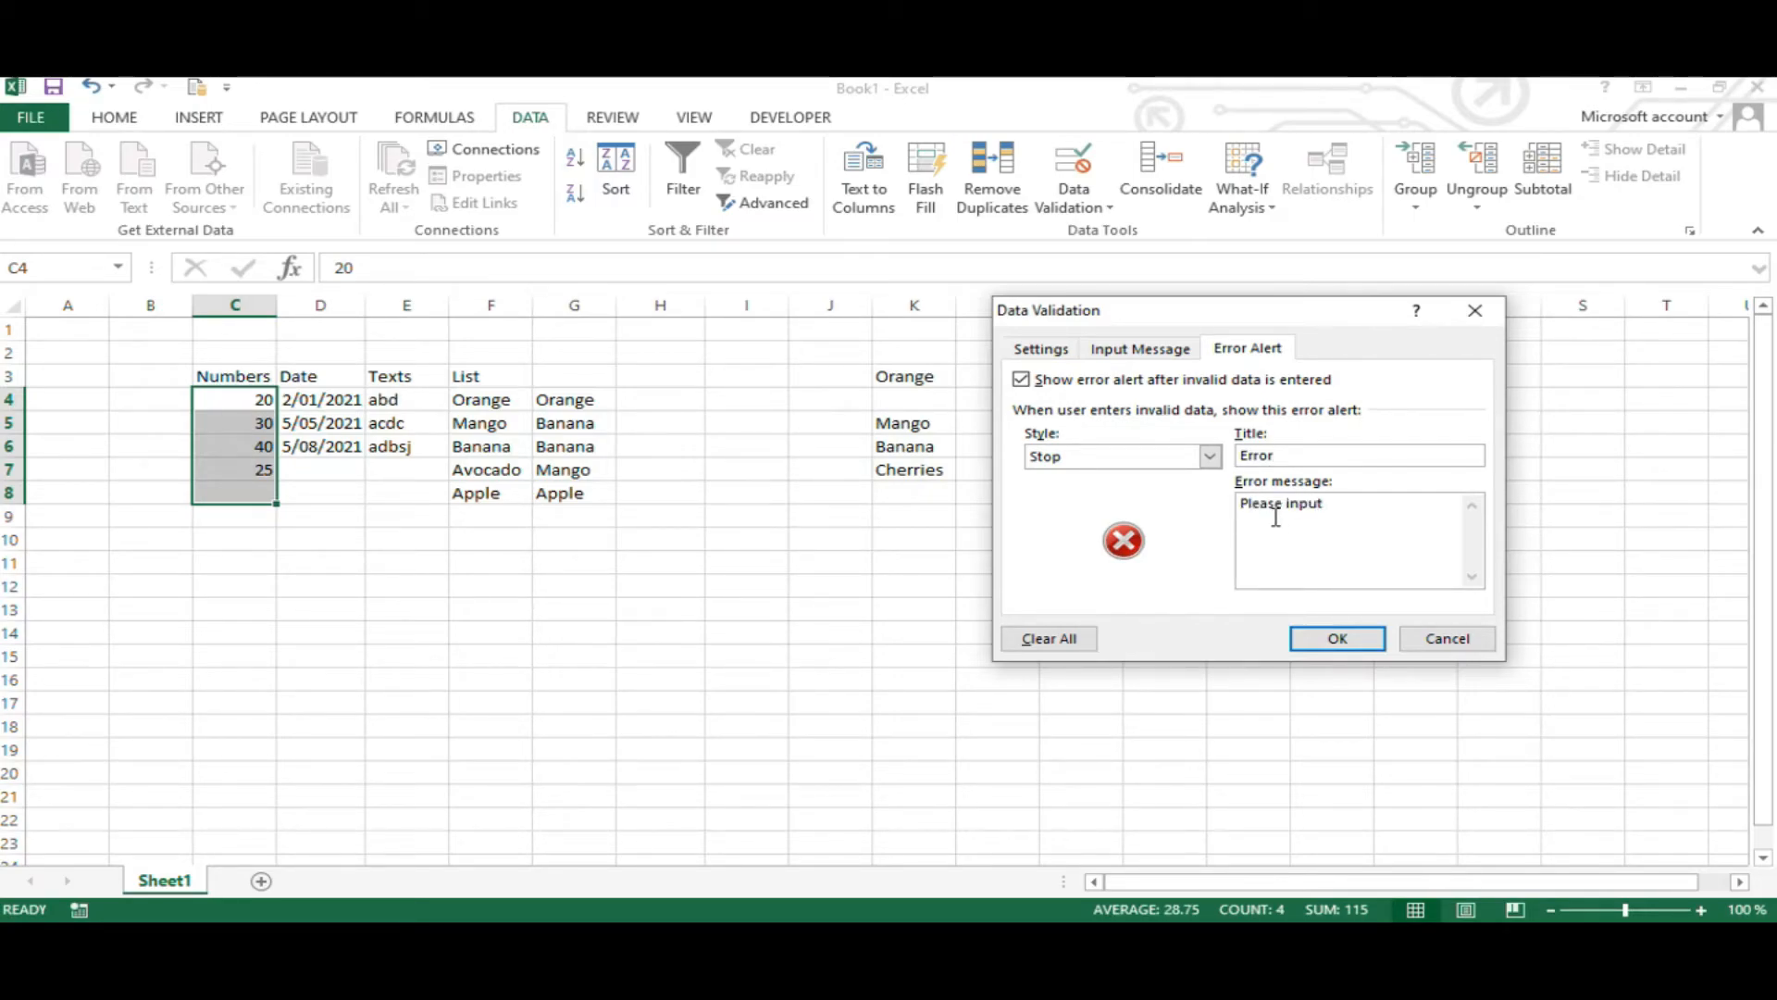
{"action": "type", "text": " numbers betwe"}
{"action": "left_click", "coordinate": [1338, 638]}
Step: Try to enter 101 in cell C8 to test the custom error alert
{"action": "left_click", "coordinate": [257, 469]}
{"action": "left_click", "coordinate": [254, 423]}
{"action": "left_click", "coordinate": [258, 470]}
{"action": "left_click", "coordinate": [252, 492]}
{"action": "type", "text": "101"}
{"action": "key", "text": "Return"}
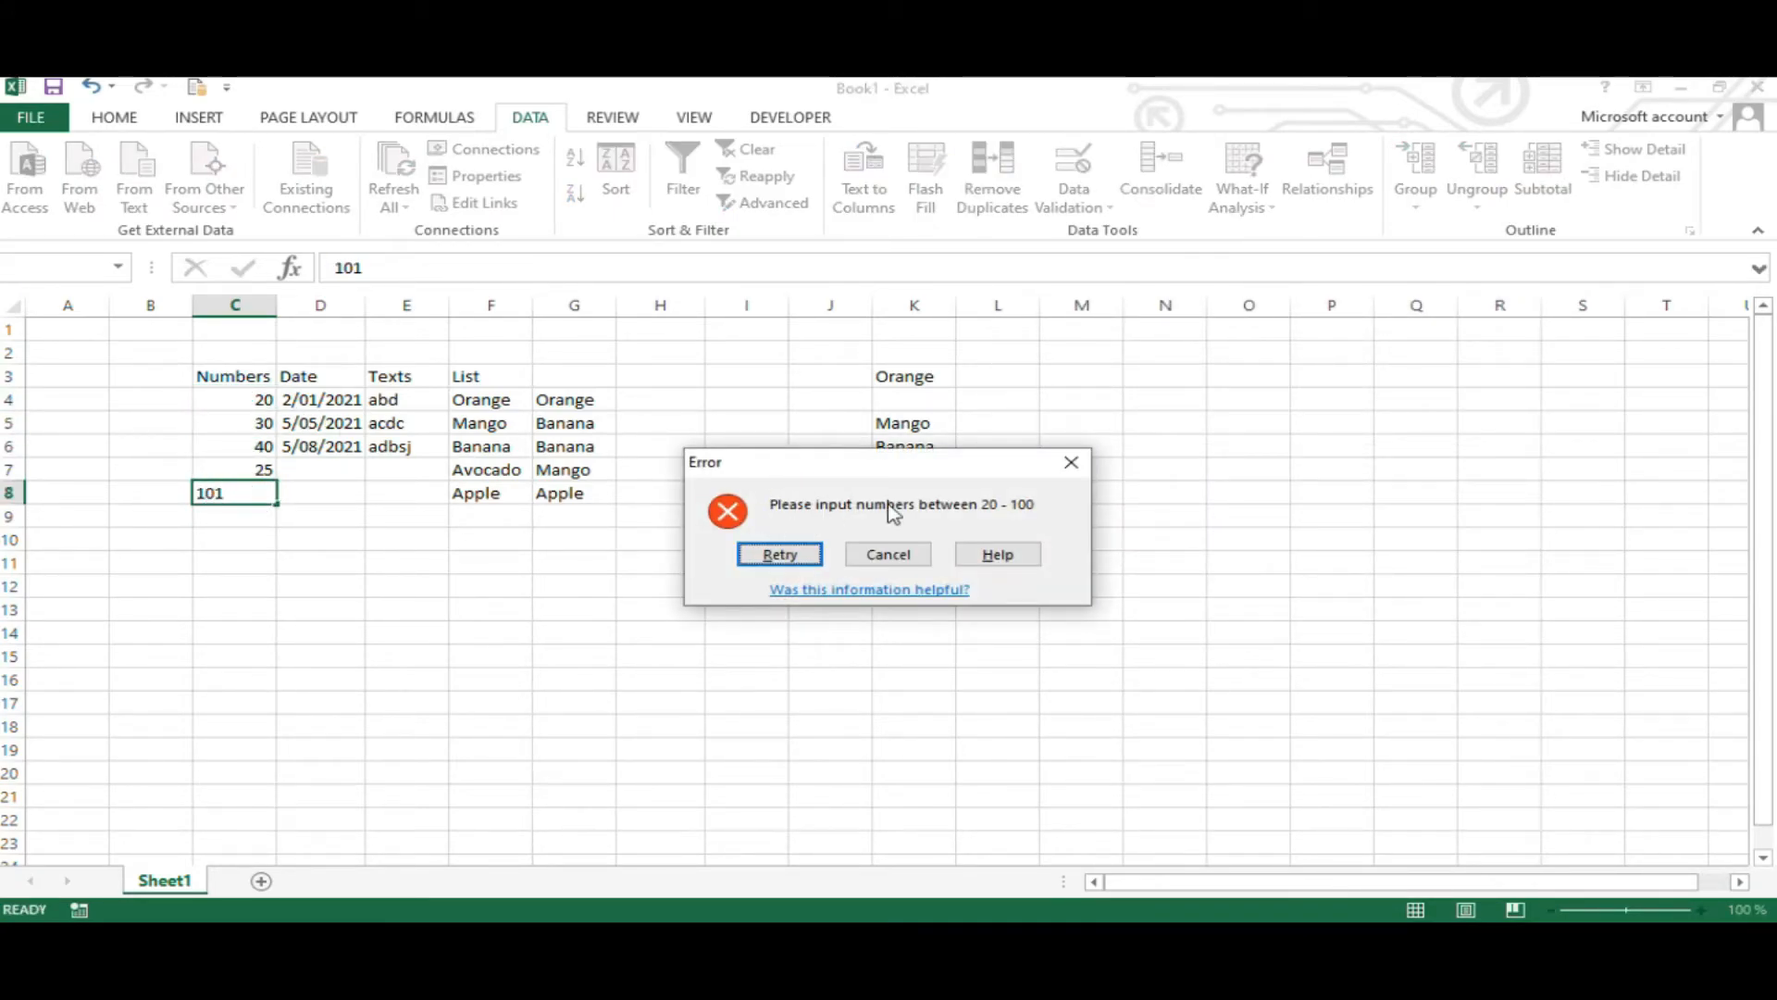
Step: Retry the rejected entry in cell C8 with 99
{"action": "left_click", "coordinate": [777, 555]}
{"action": "type", "text": "99"}
{"action": "key", "text": "Return"}
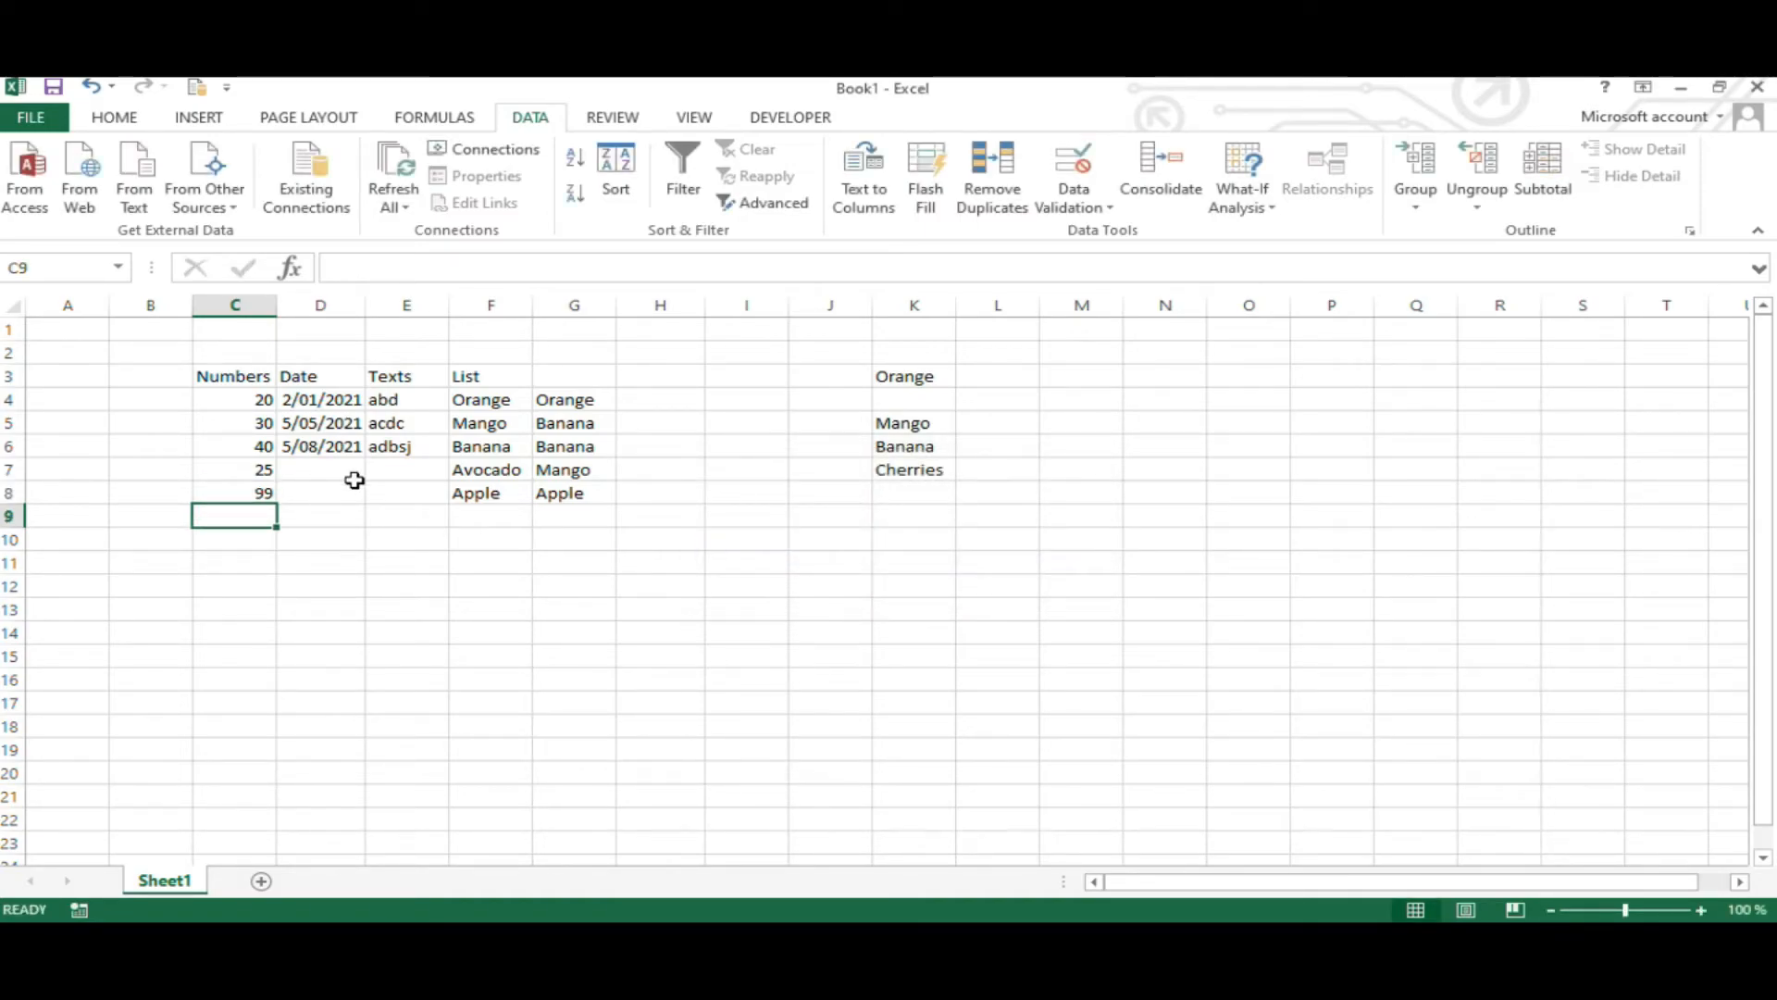
Step: Give the validation of C4:C8 an input message titled "Information" with the text "Please enter numbers between 20 - 100"
{"action": "left_click", "coordinate": [238, 493]}
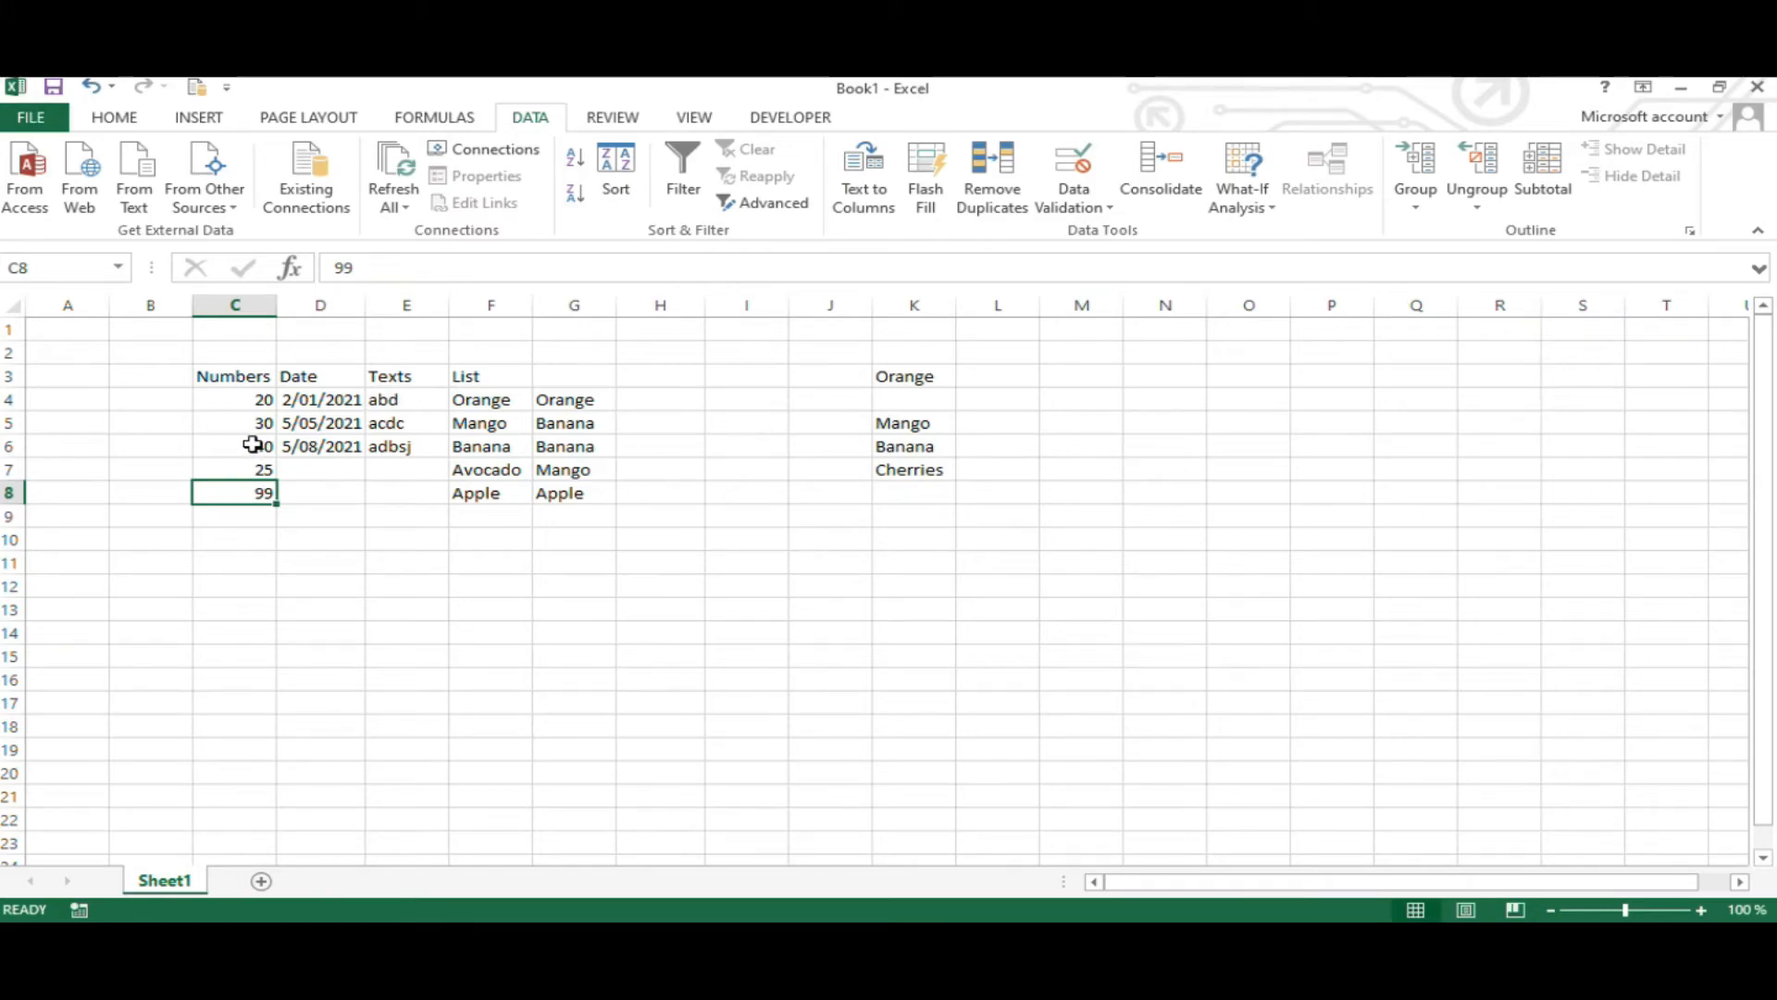
{"action": "left_click", "coordinate": [252, 445]}
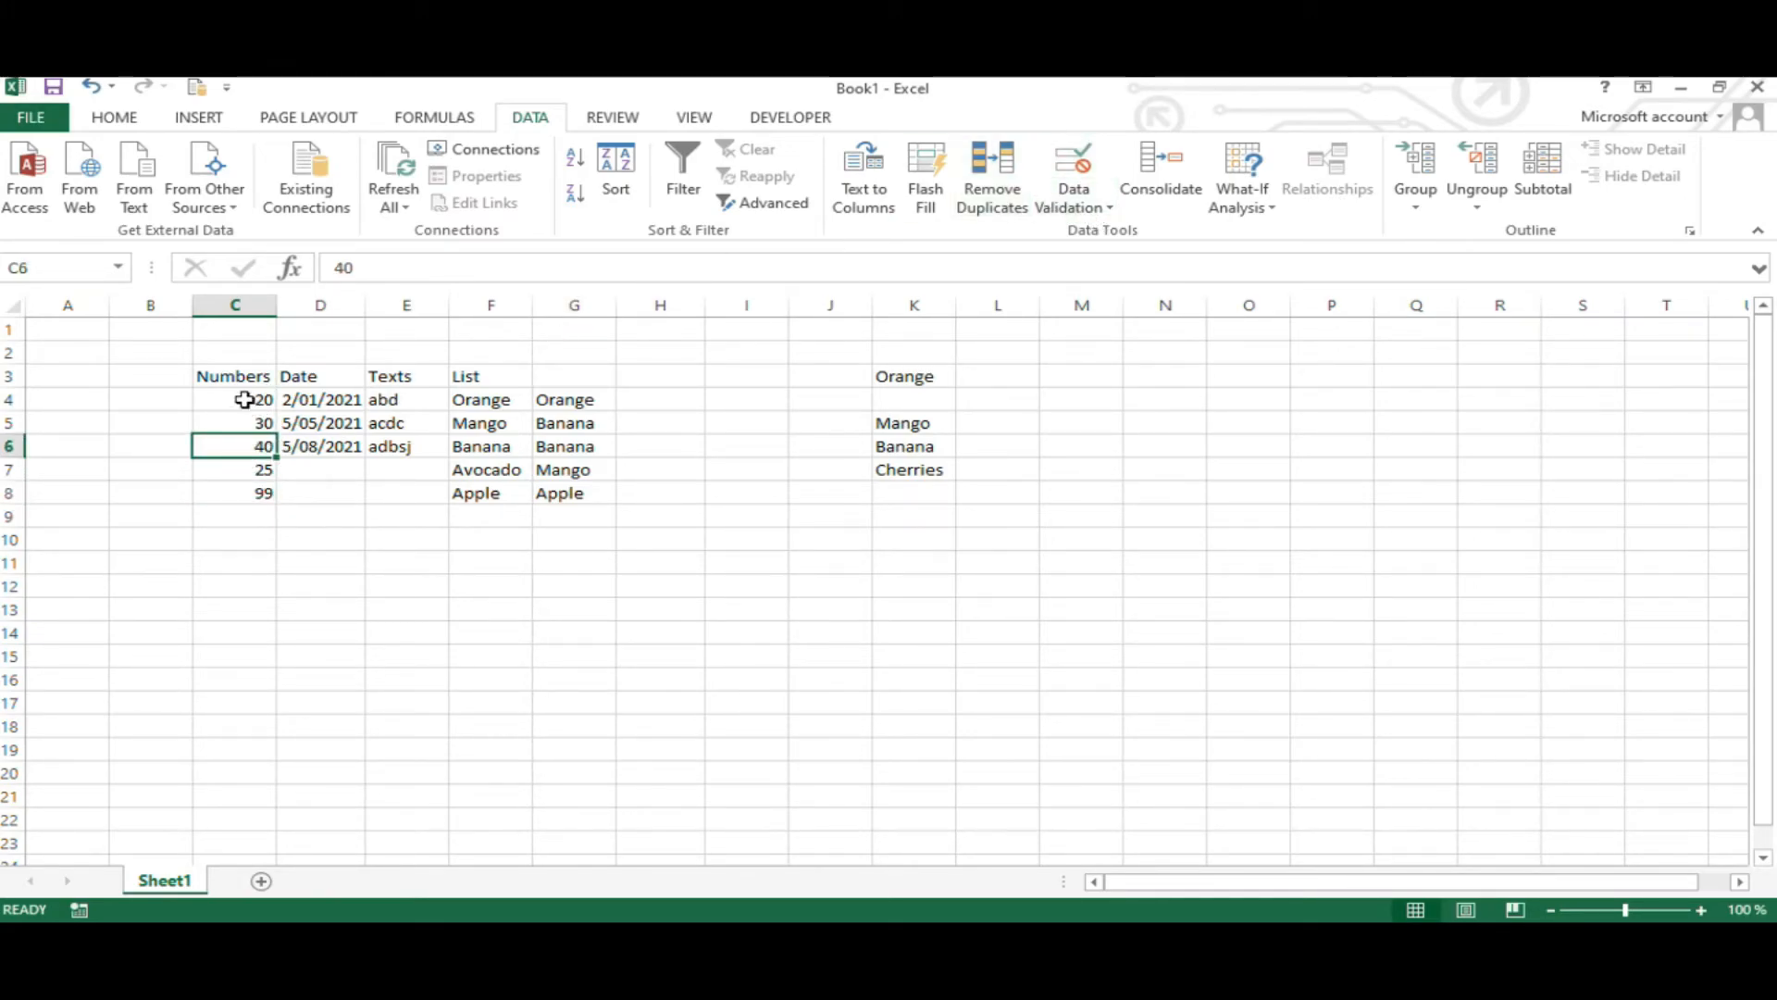
{"action": "left_click_drag", "start_coordinate": [243, 400], "coordinate": [242, 490]}
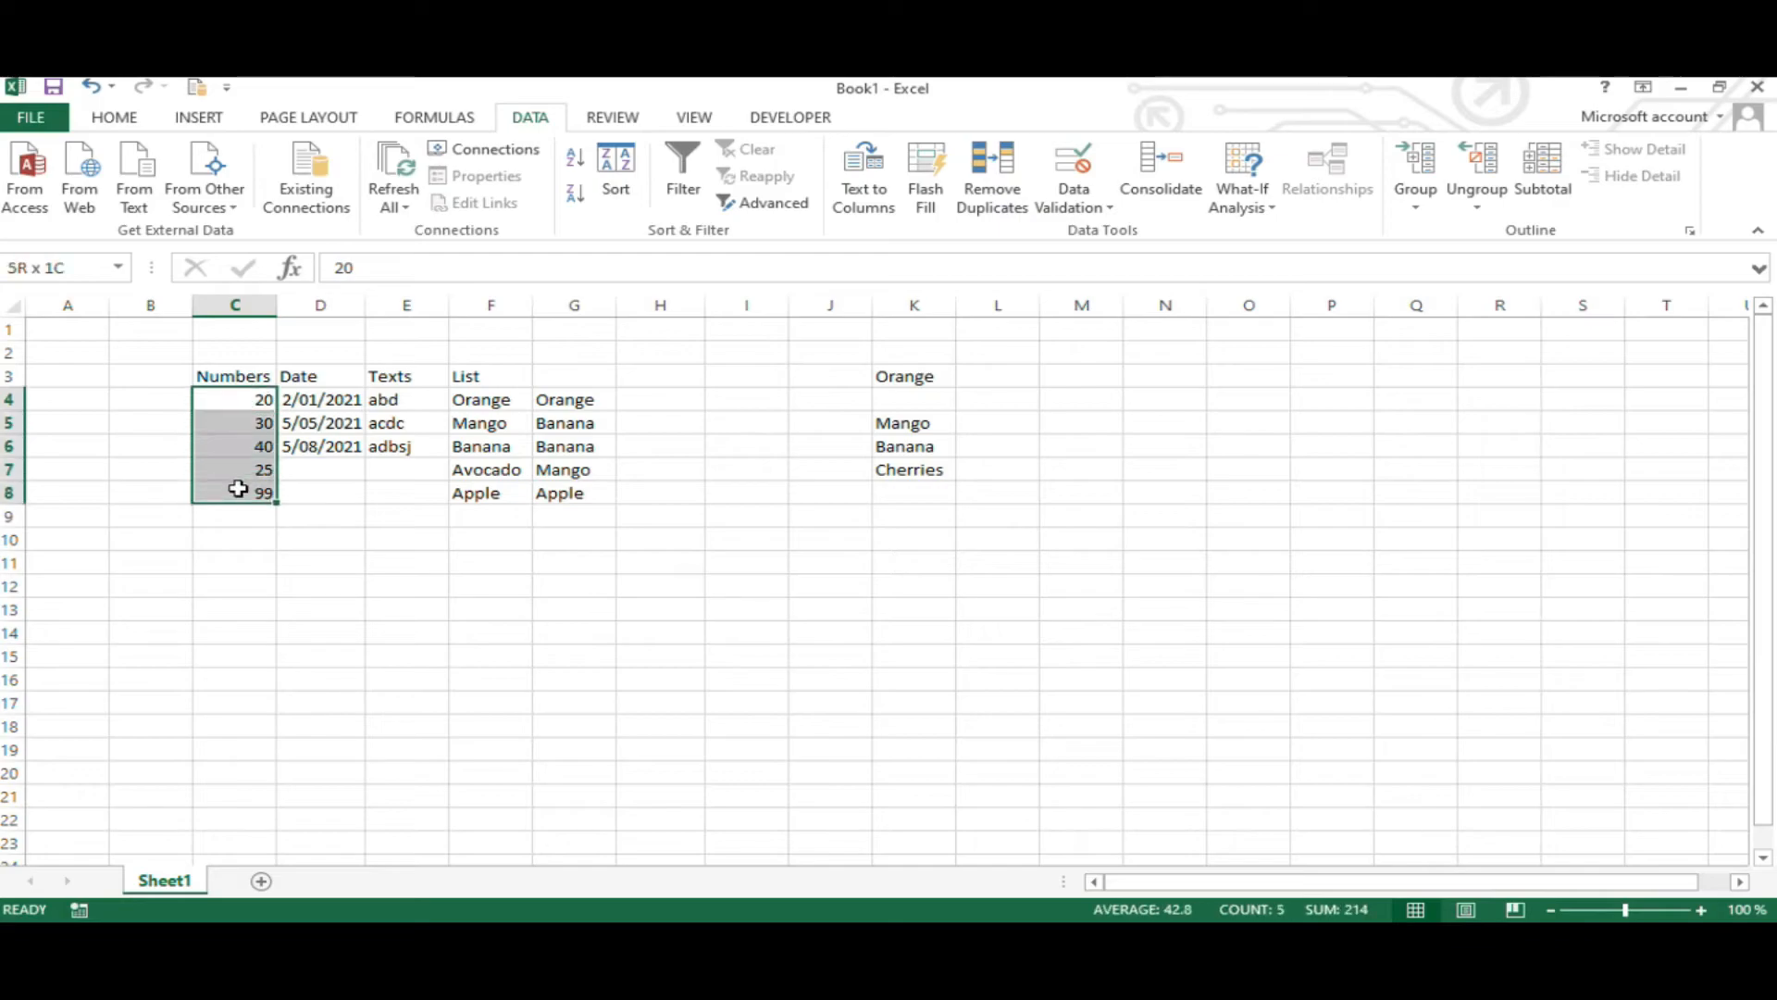
{"action": "left_click", "coordinate": [1082, 208]}
{"action": "left_click", "coordinate": [1139, 238]}
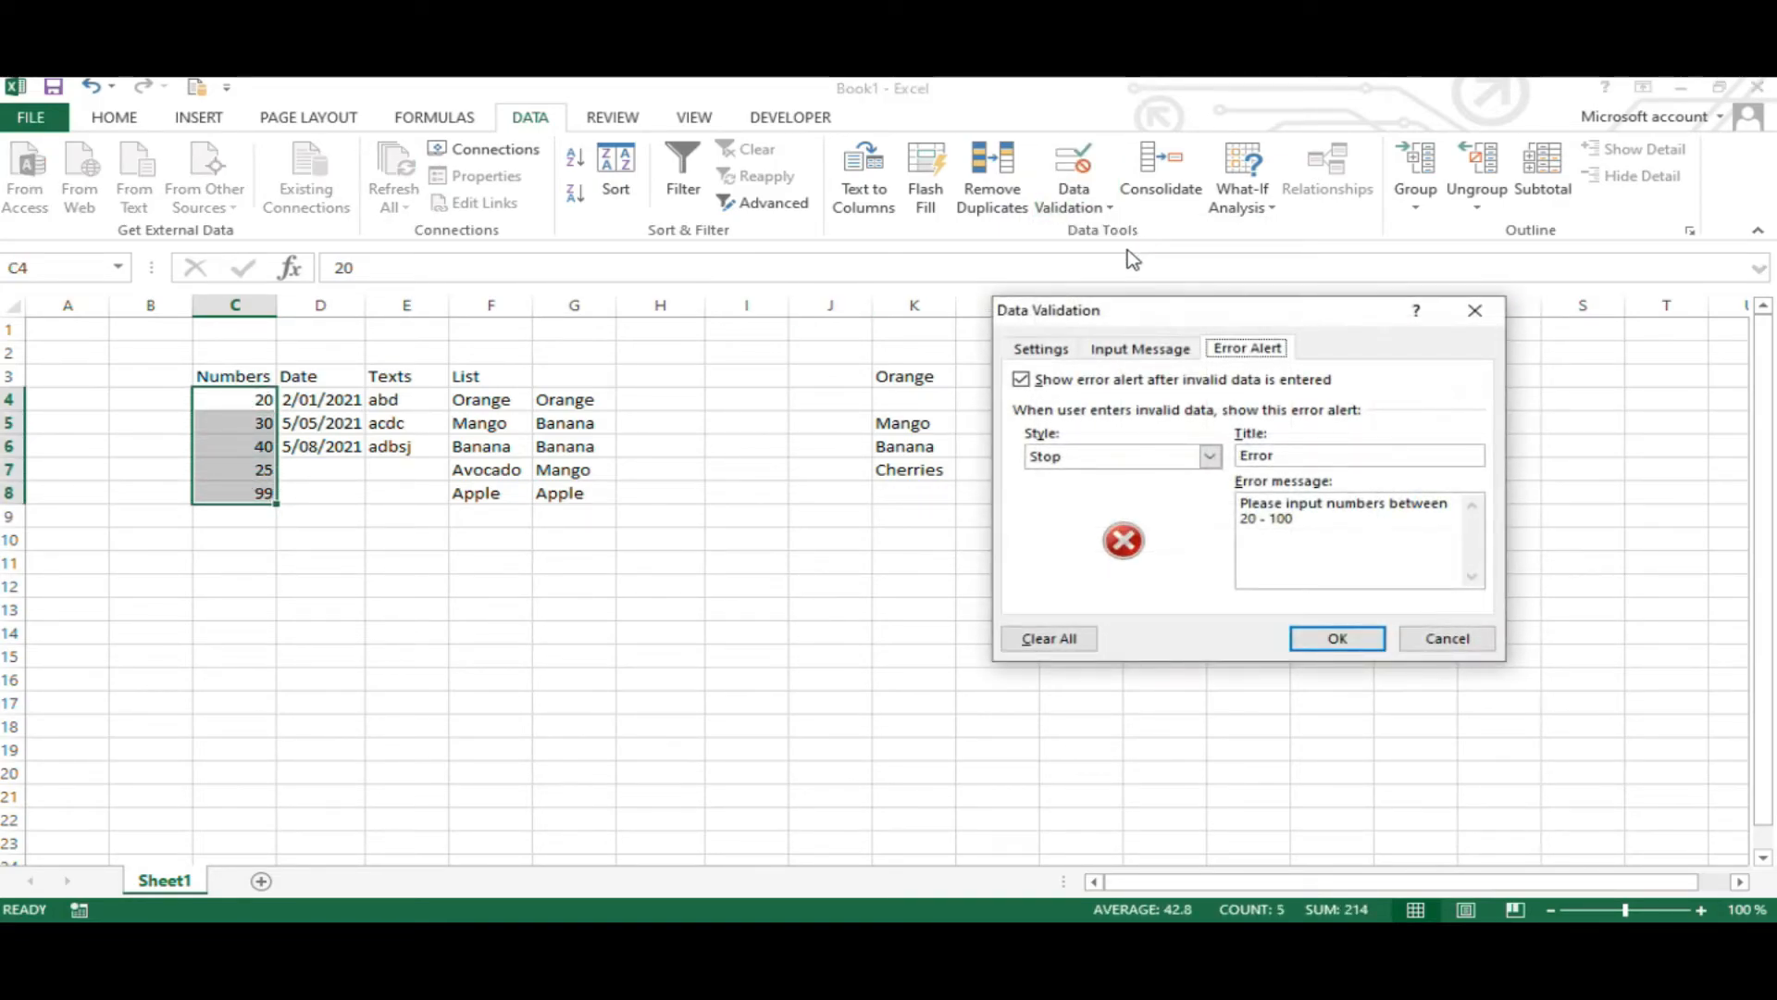
{"action": "left_click", "coordinate": [1180, 352]}
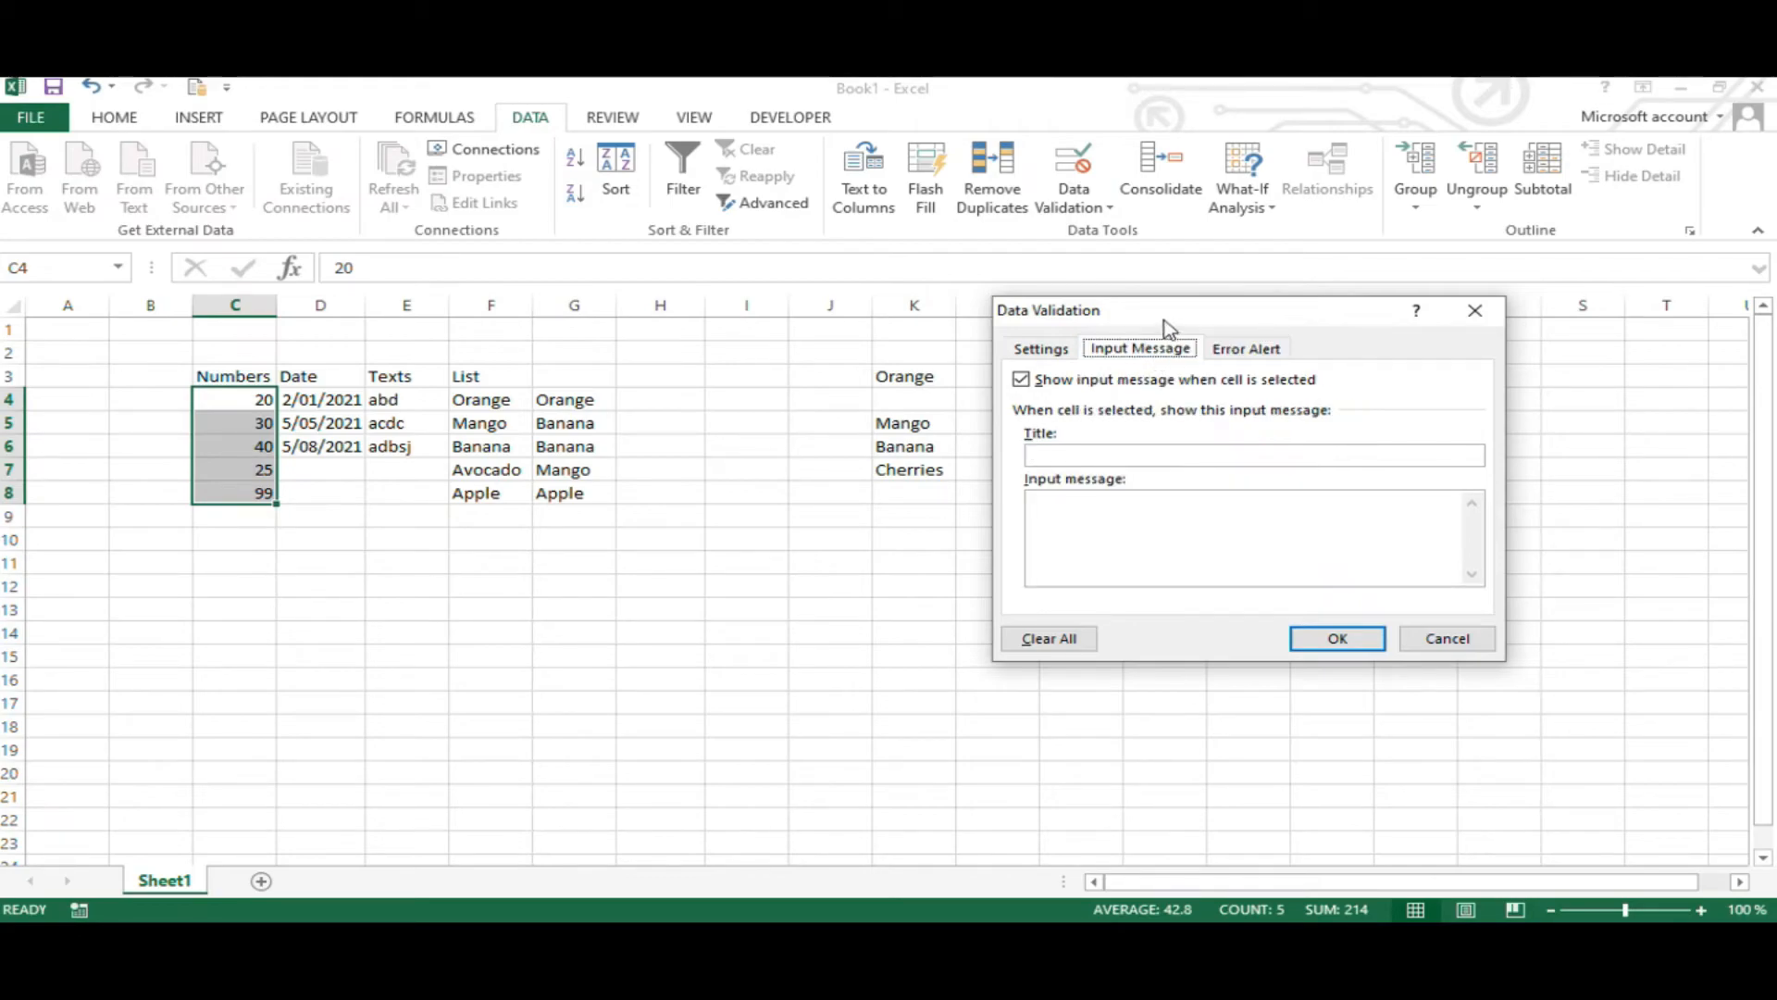
{"action": "left_click_drag", "start_coordinate": [1157, 314], "coordinate": [1131, 315]}
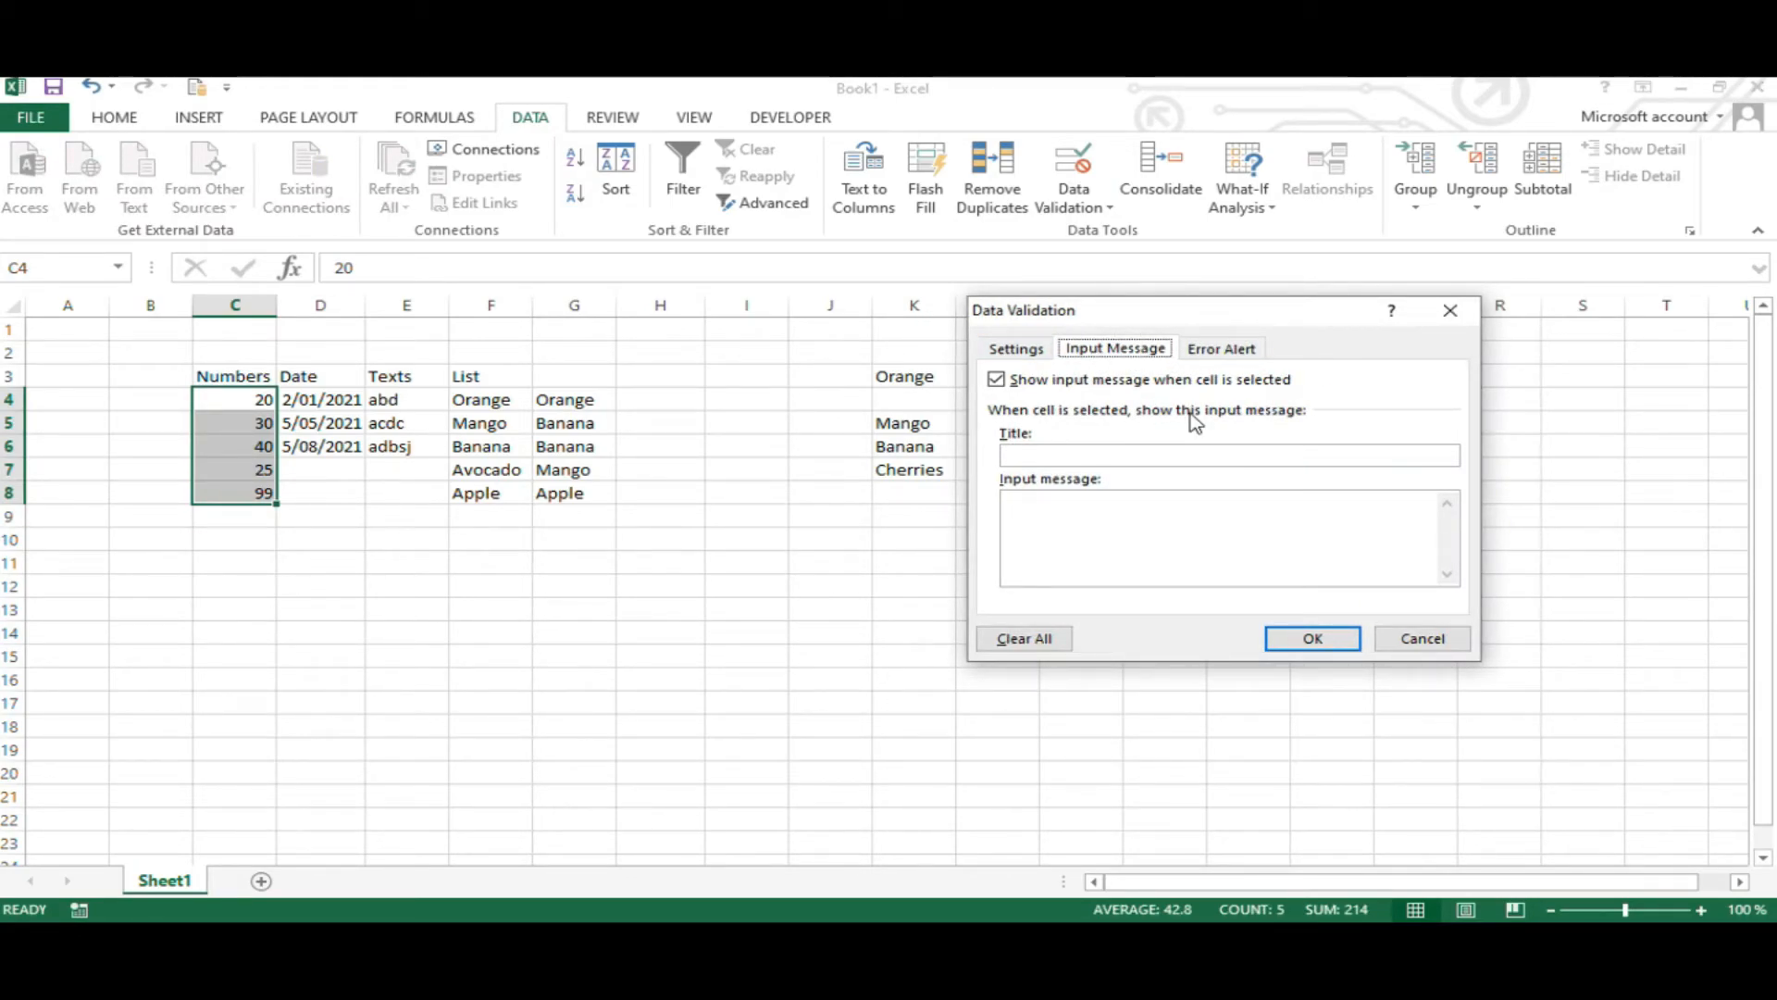
{"action": "left_click", "coordinate": [1104, 456]}
{"action": "type", "text": "Informatio"}
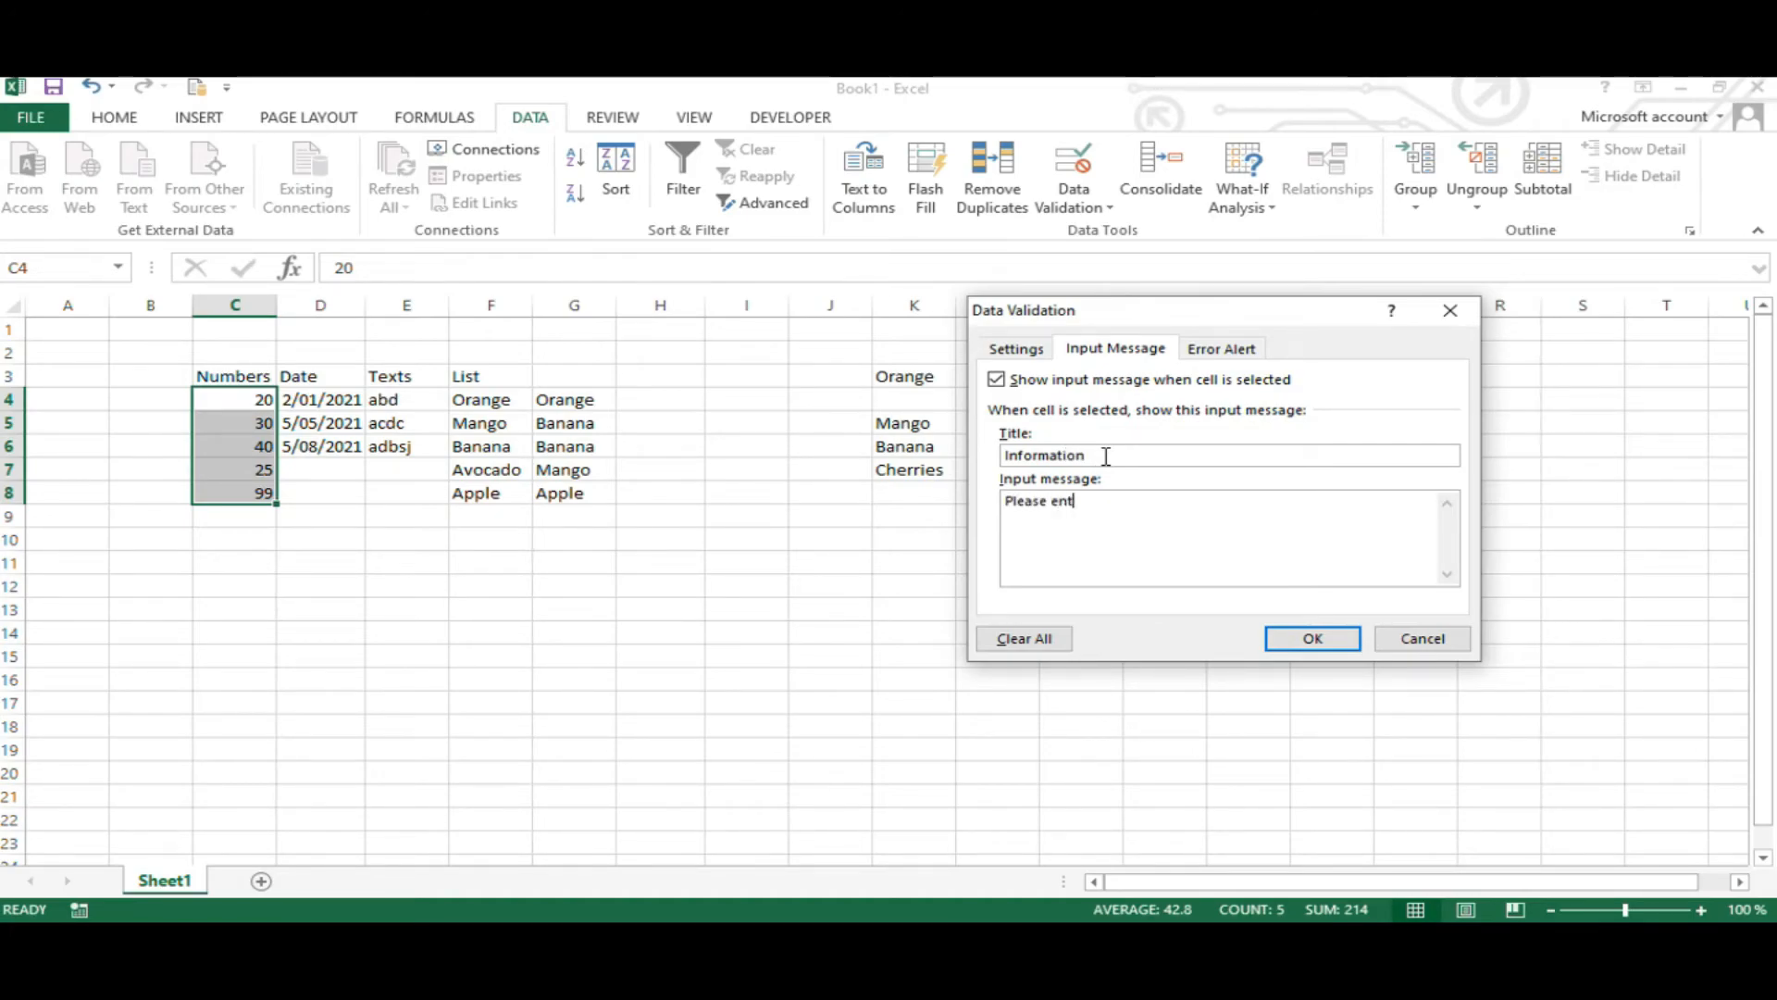
{"action": "type", "text": "numbers be"}
{"action": "type", "text": "tween 20 - 90"}
{"action": "type", "text": "100"}
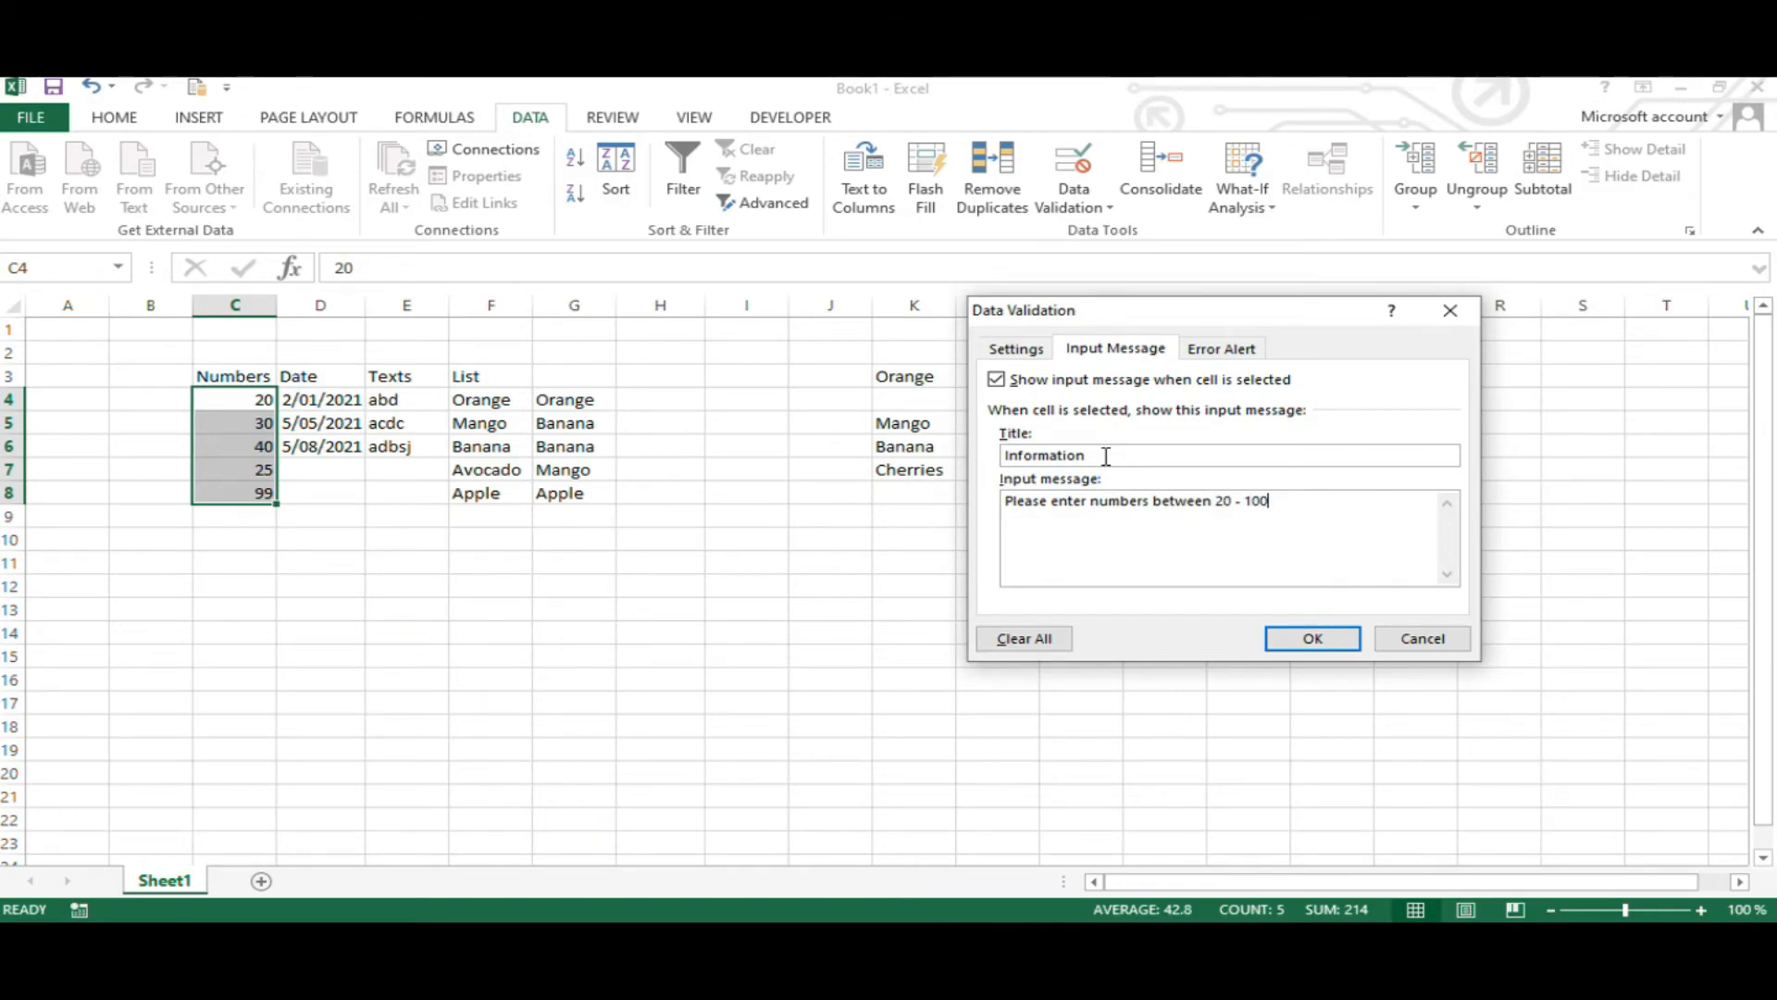
{"action": "left_click", "coordinate": [1337, 641]}
Step: Check the input message on each of the cells C4 through C8
{"action": "left_click", "coordinate": [239, 408]}
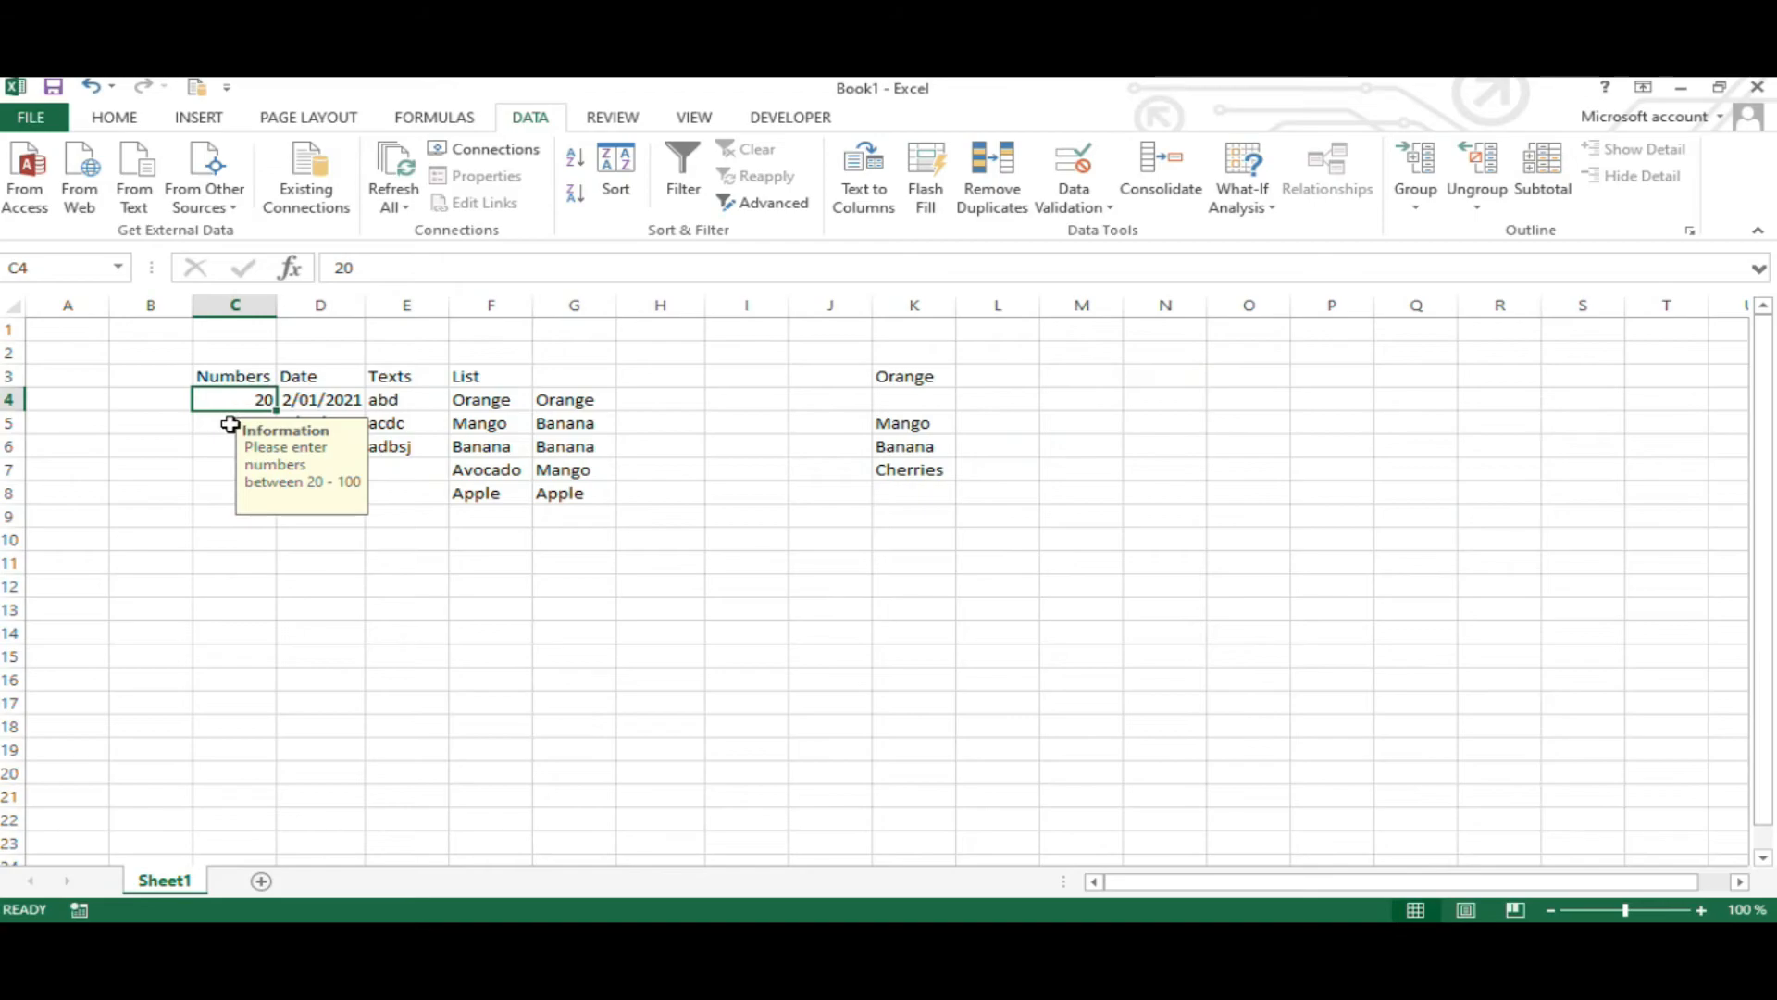
{"action": "left_click", "coordinate": [231, 423]}
{"action": "left_click", "coordinate": [230, 446]}
{"action": "left_click", "coordinate": [230, 469]}
{"action": "left_click", "coordinate": [231, 492]}
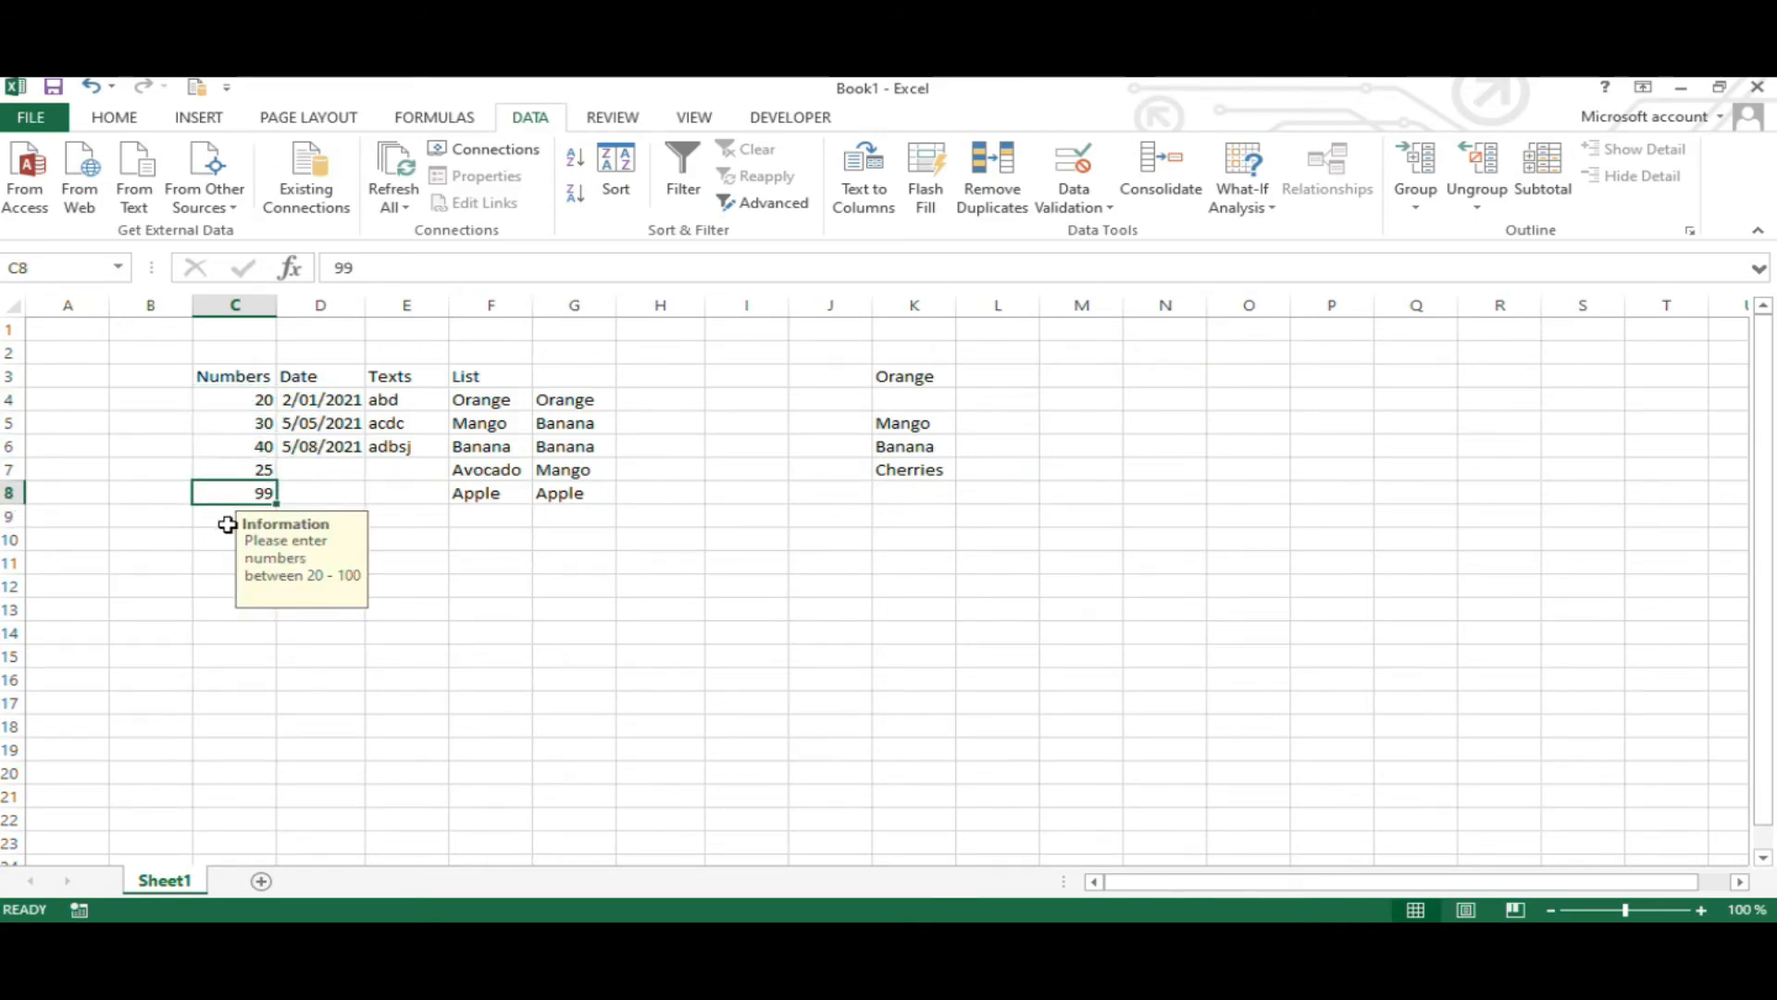
{"action": "left_click", "coordinate": [408, 535]}
Step: Fill the range C15:L21 with sample data so that every row runs from 1 to 10
{"action": "left_click", "coordinate": [1072, 196]}
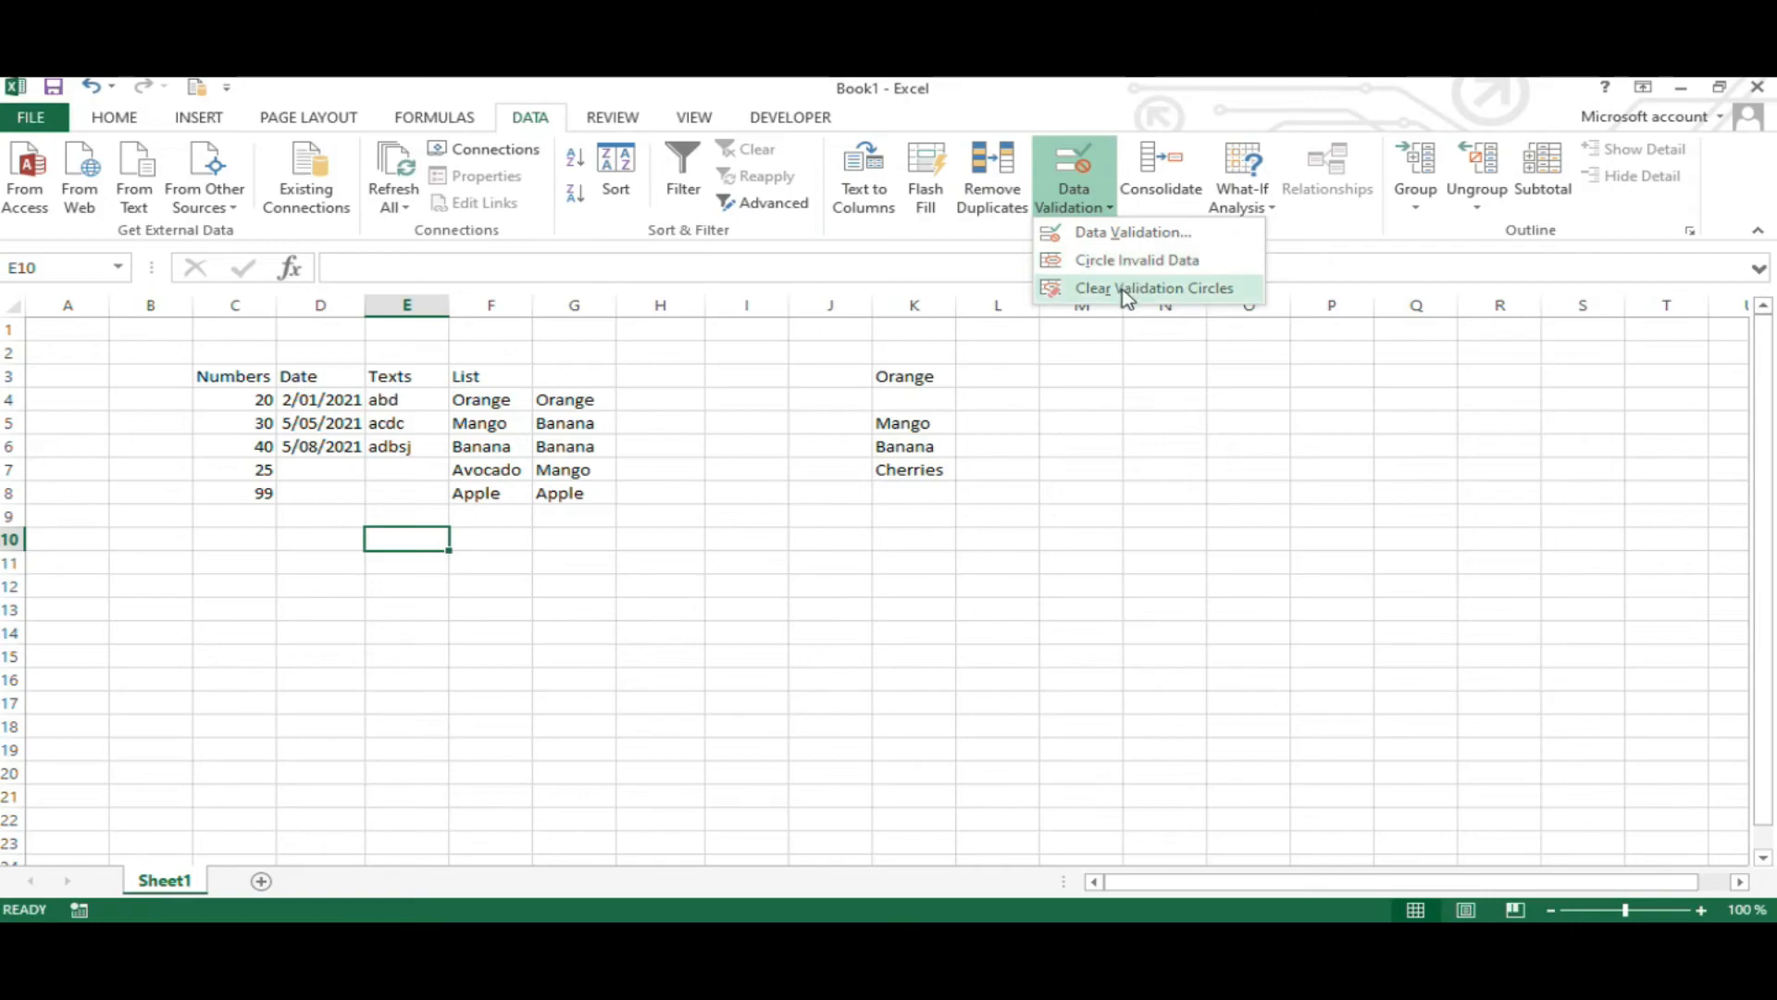
{"action": "left_click", "coordinate": [224, 655]}
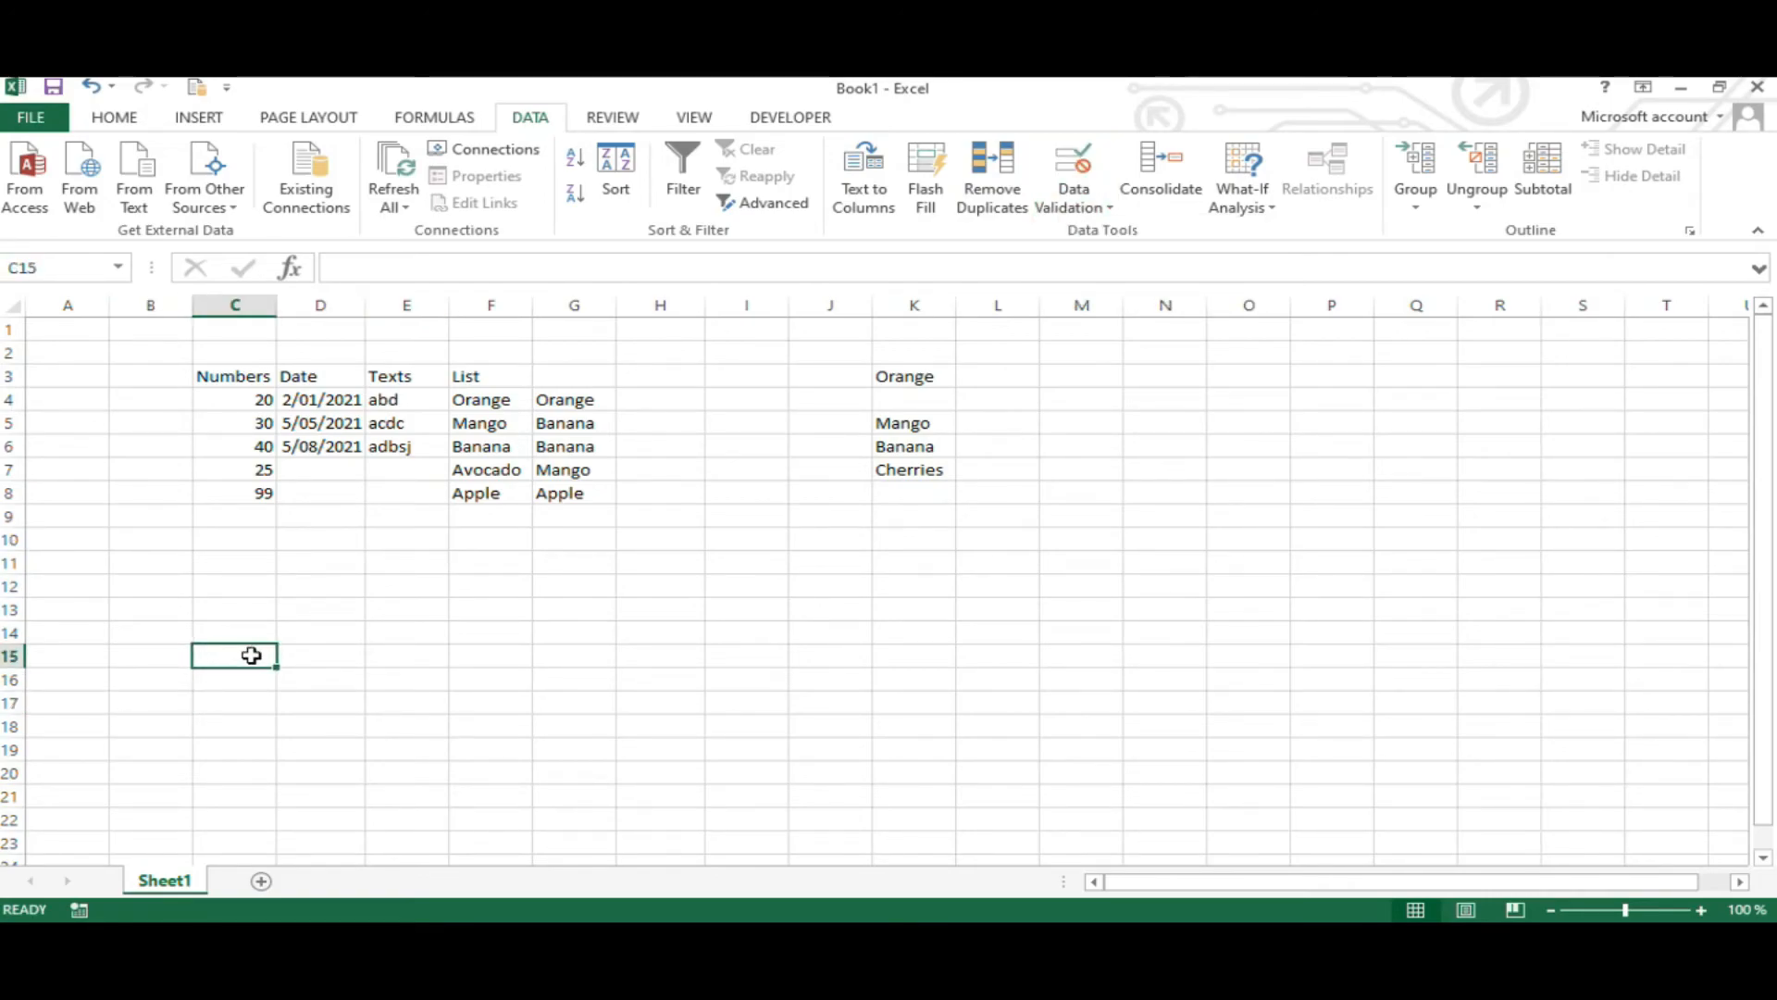
{"action": "type", "text": "1"}
{"action": "key", "text": "Tab"}
{"action": "type", "text": "2"}
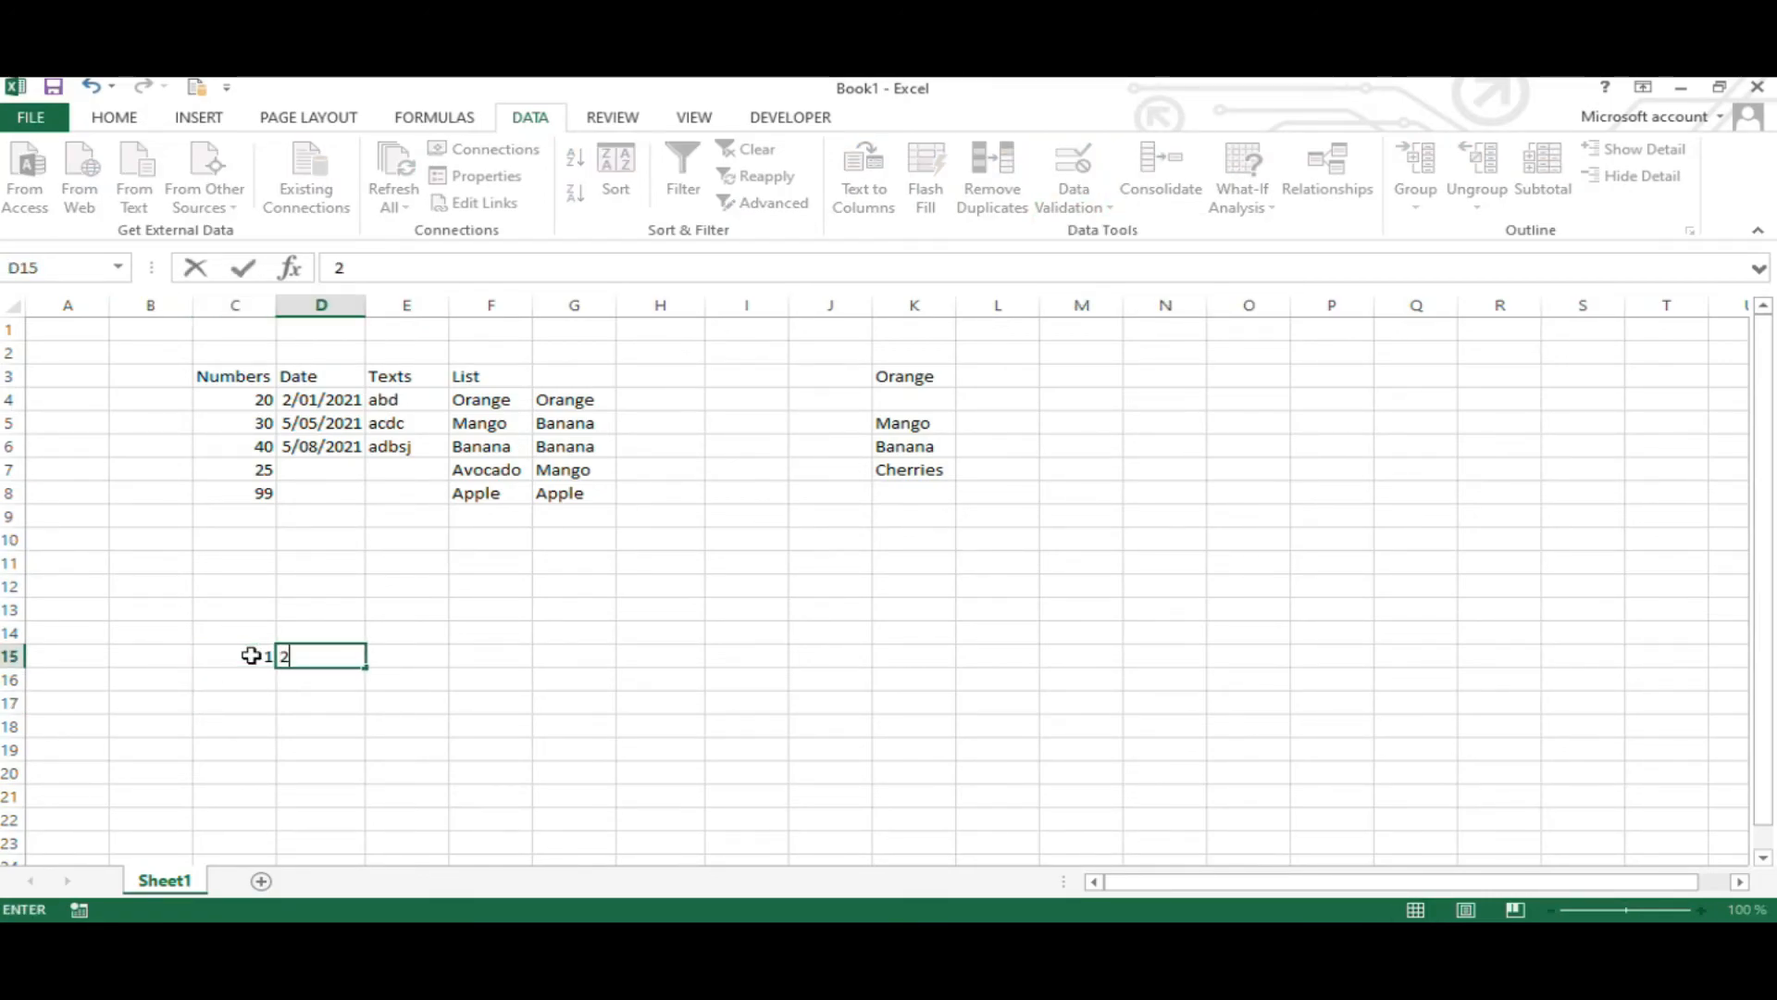
{"action": "key", "text": "Tab"}
{"action": "type", "text": "3"}
{"action": "key", "text": "Tab"}
{"action": "left_click_drag", "start_coordinate": [251, 656], "coordinate": [1037, 814]}
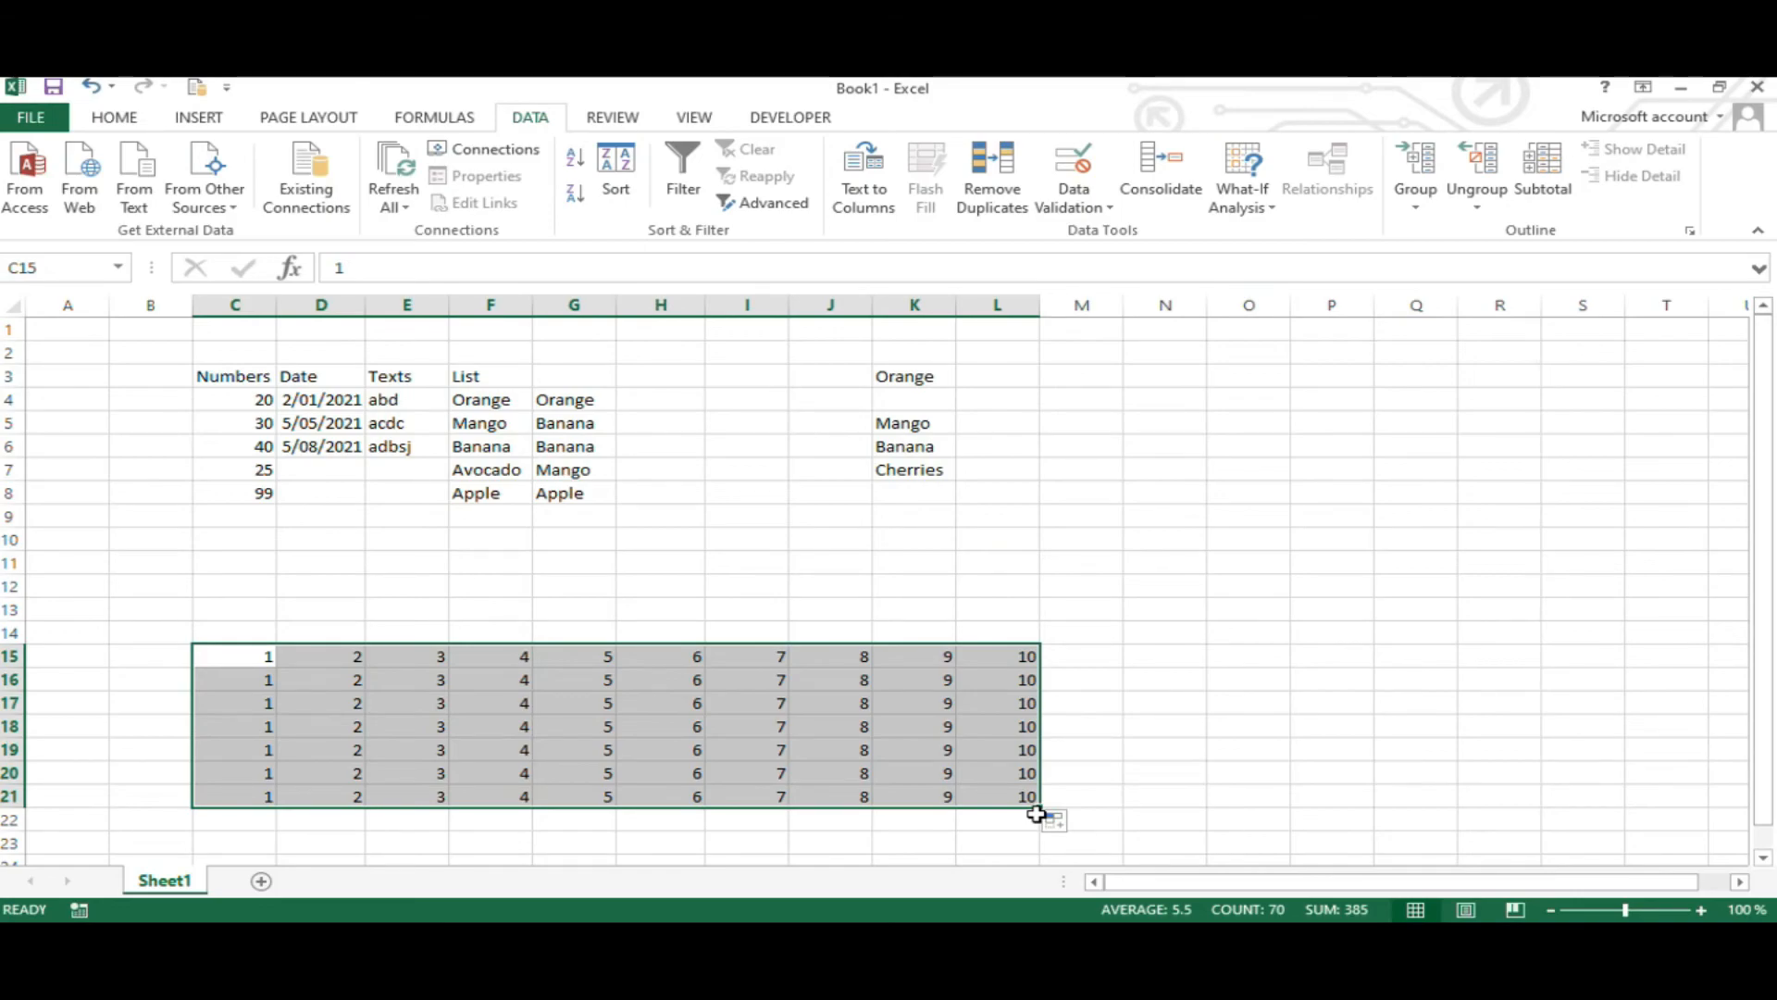
Step: Apply a whole-number validation rule to C15:L21 that allows values between a minimum and a maximum
{"action": "left_click", "coordinate": [1111, 207]}
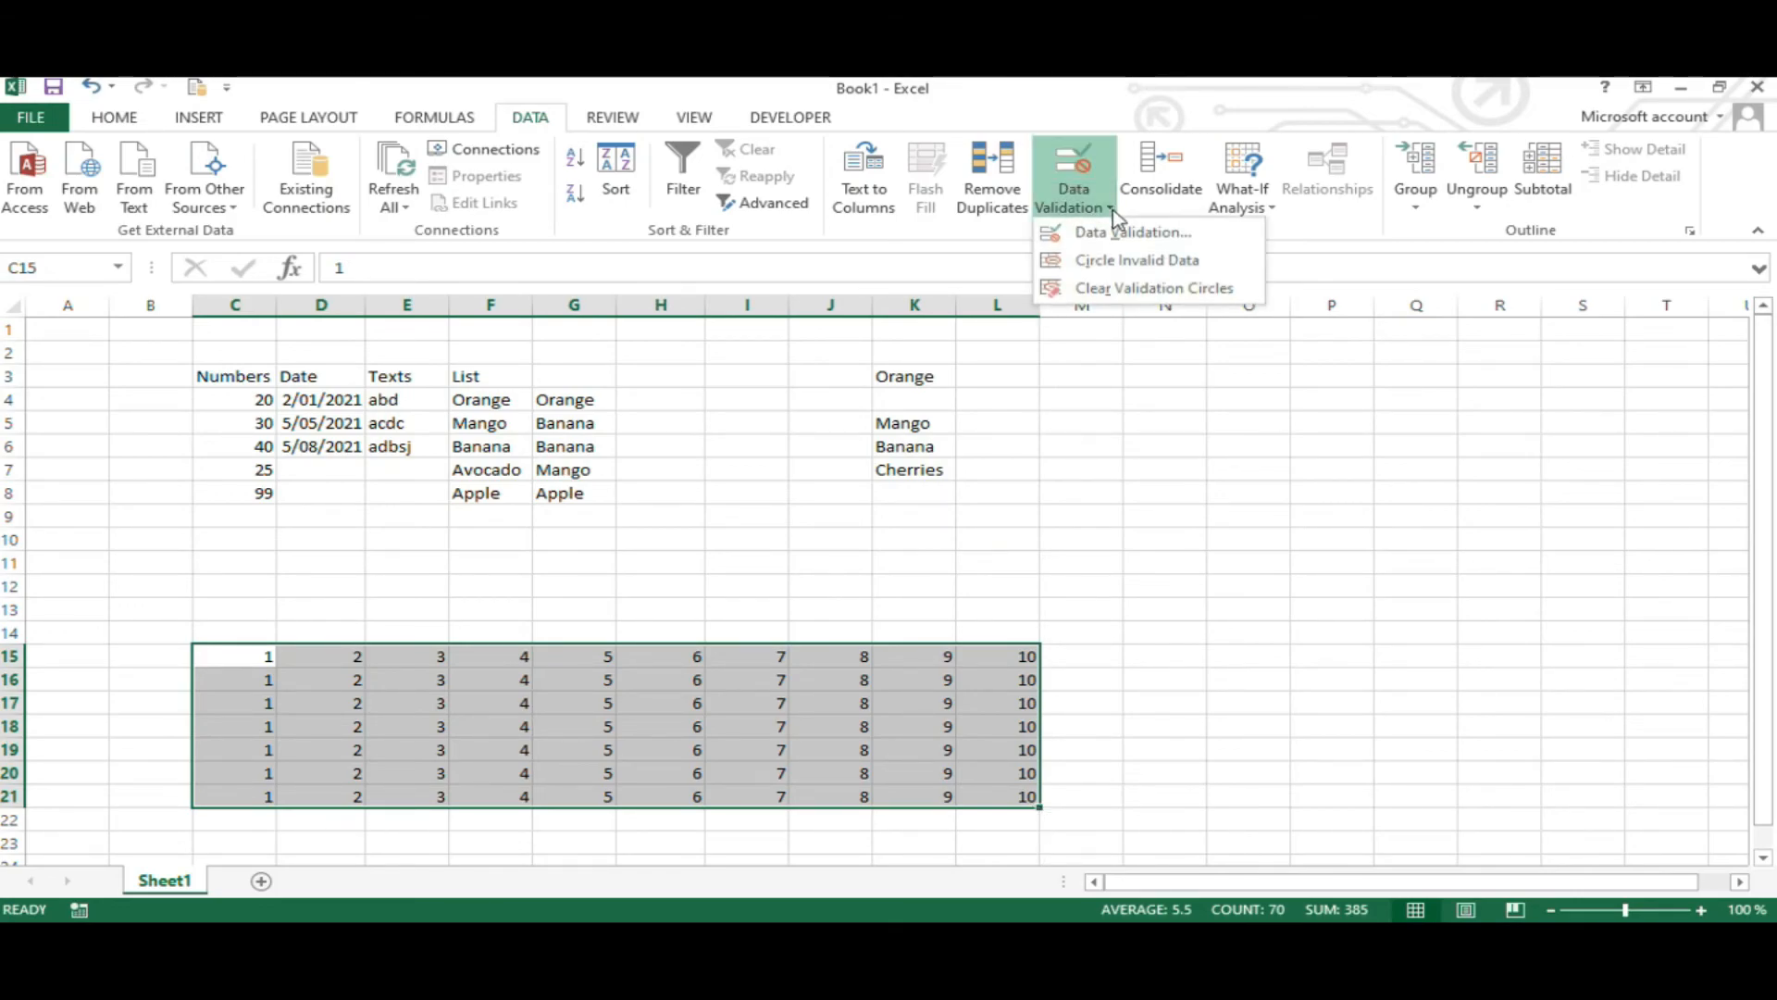
{"action": "left_click", "coordinate": [1118, 232]}
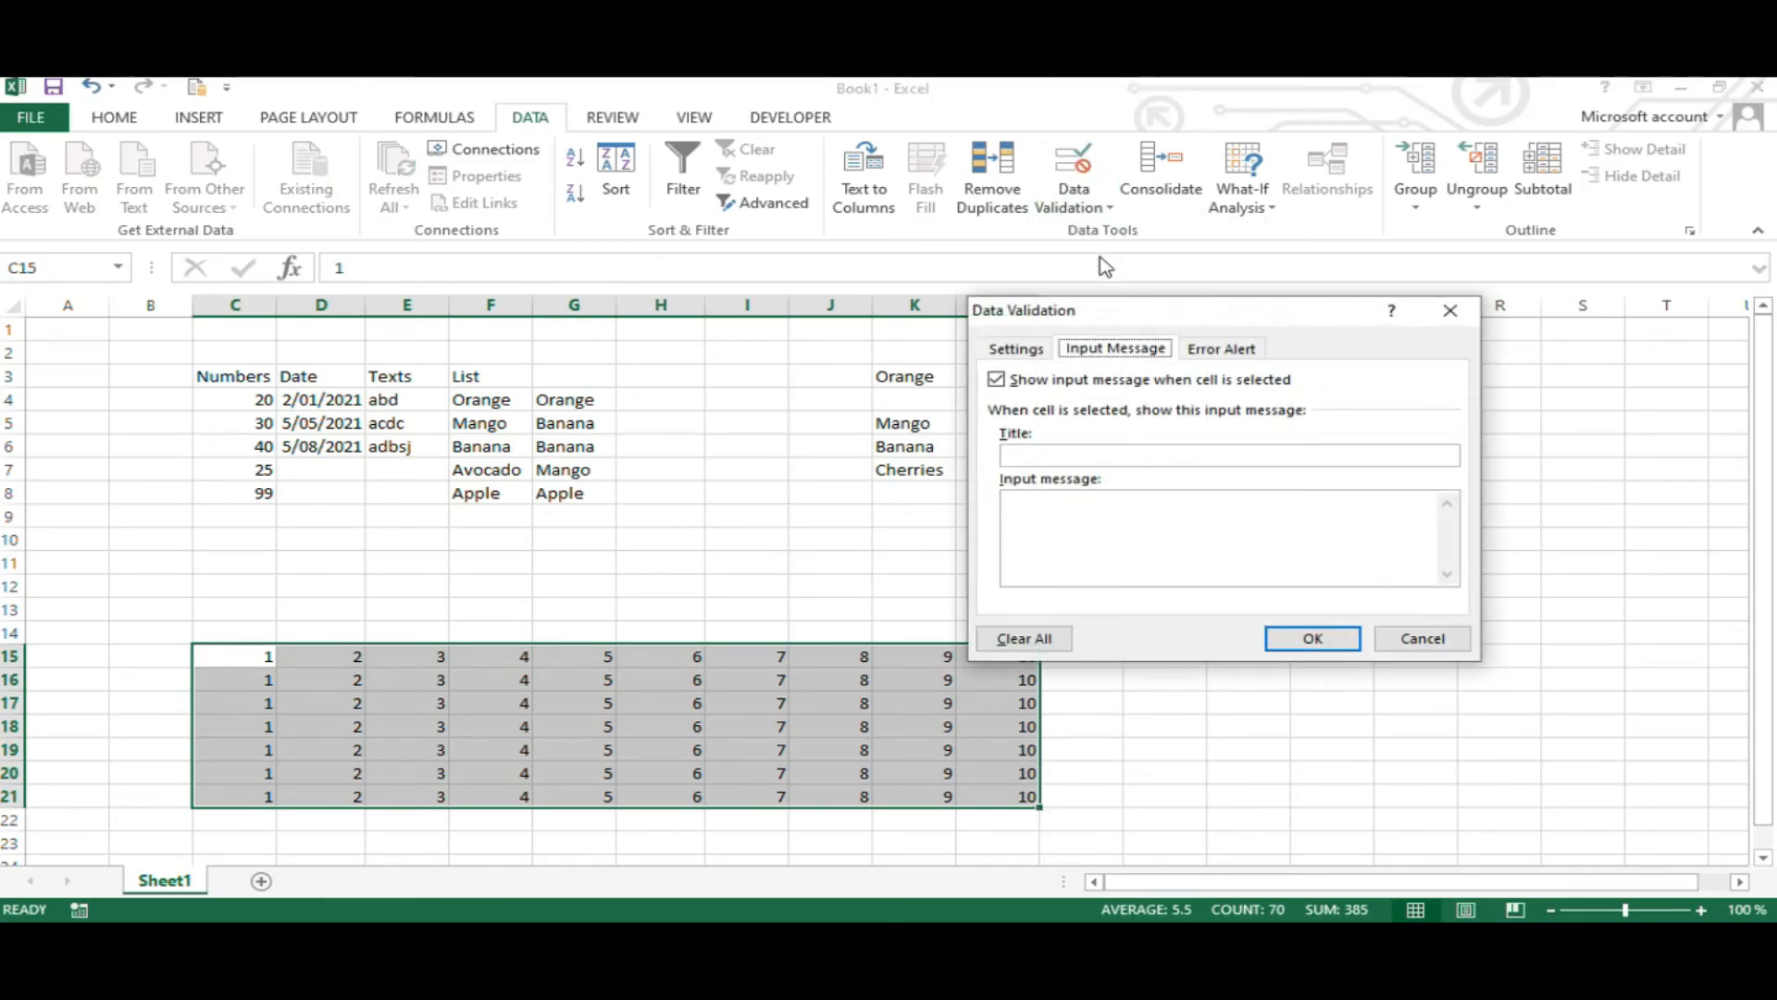
{"action": "left_click", "coordinate": [1016, 349]}
{"action": "left_click", "coordinate": [1188, 425]}
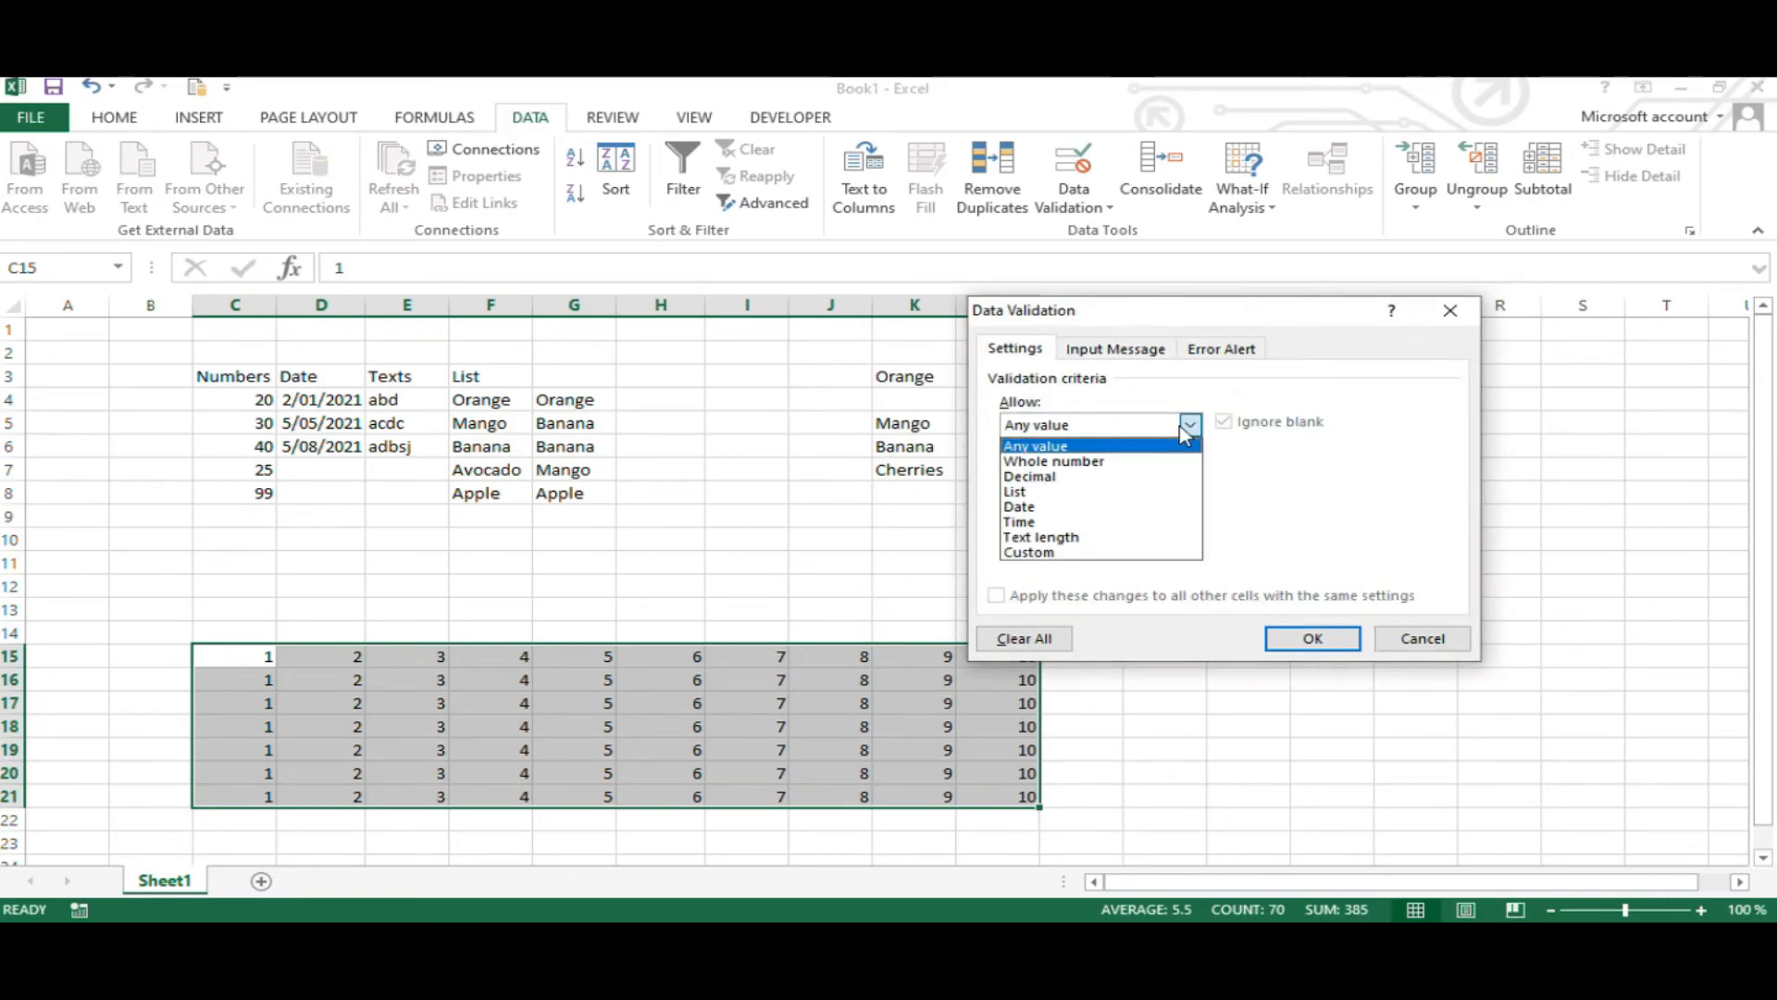
{"action": "left_click", "coordinate": [1054, 461]}
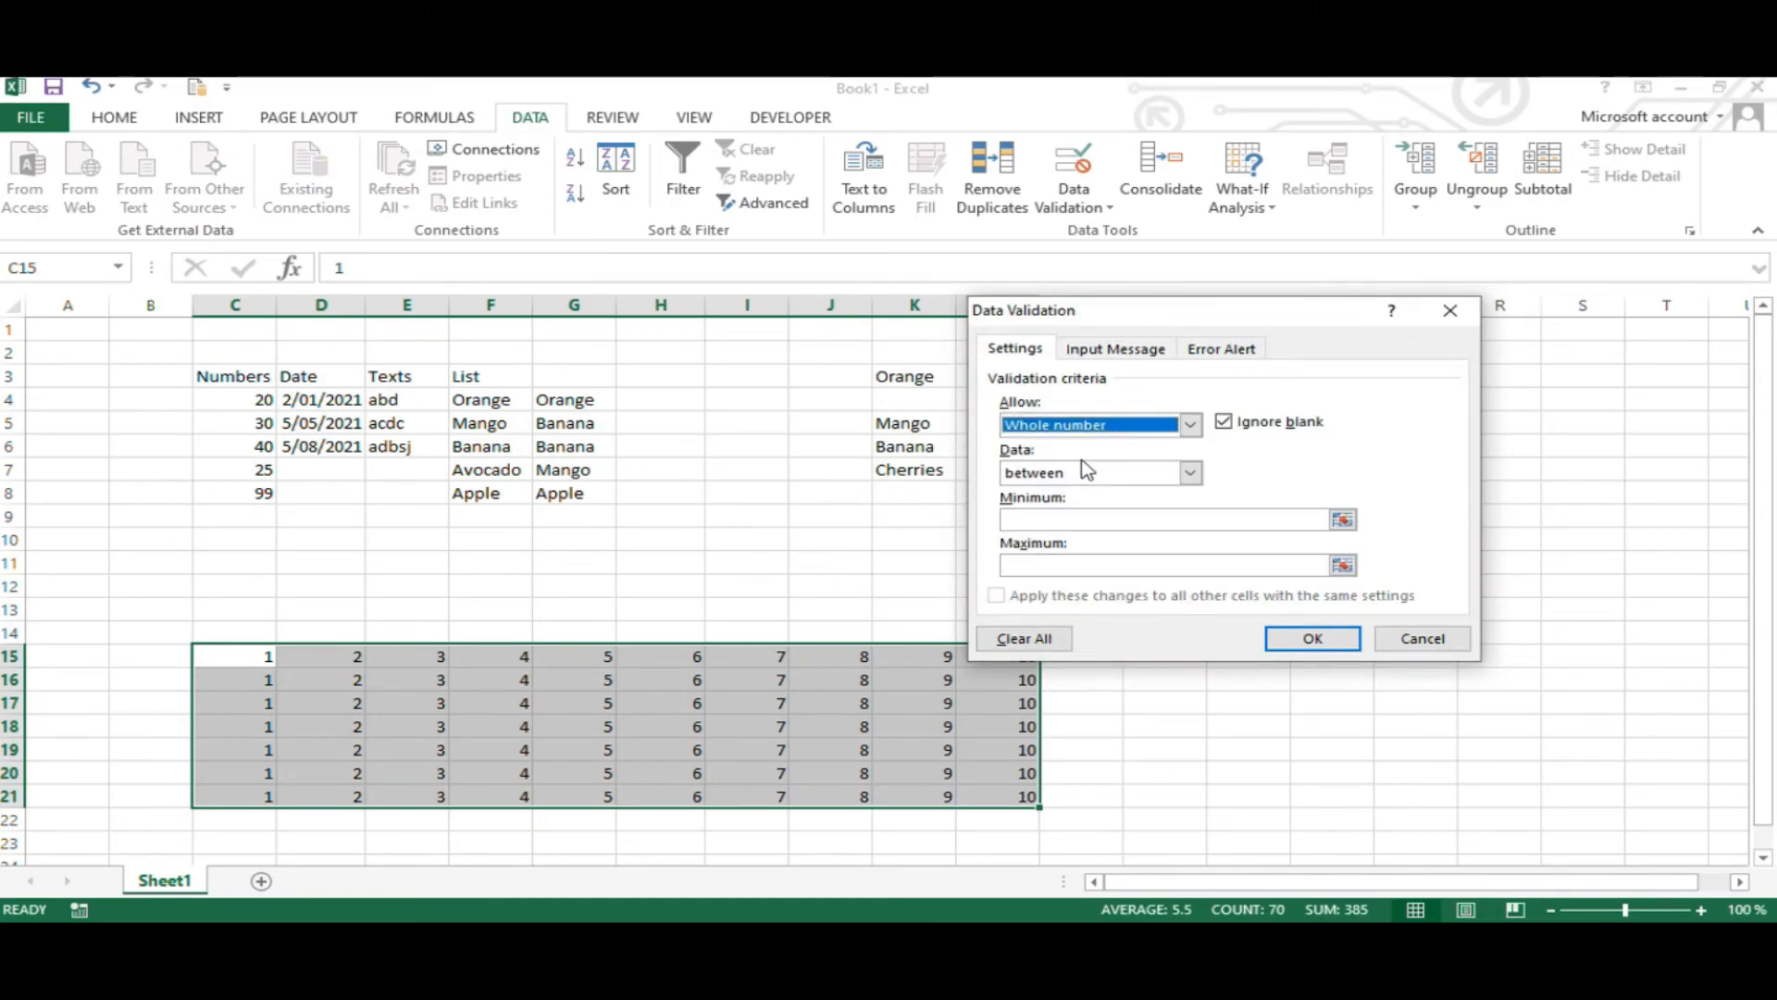
{"action": "left_click", "coordinate": [1069, 518]}
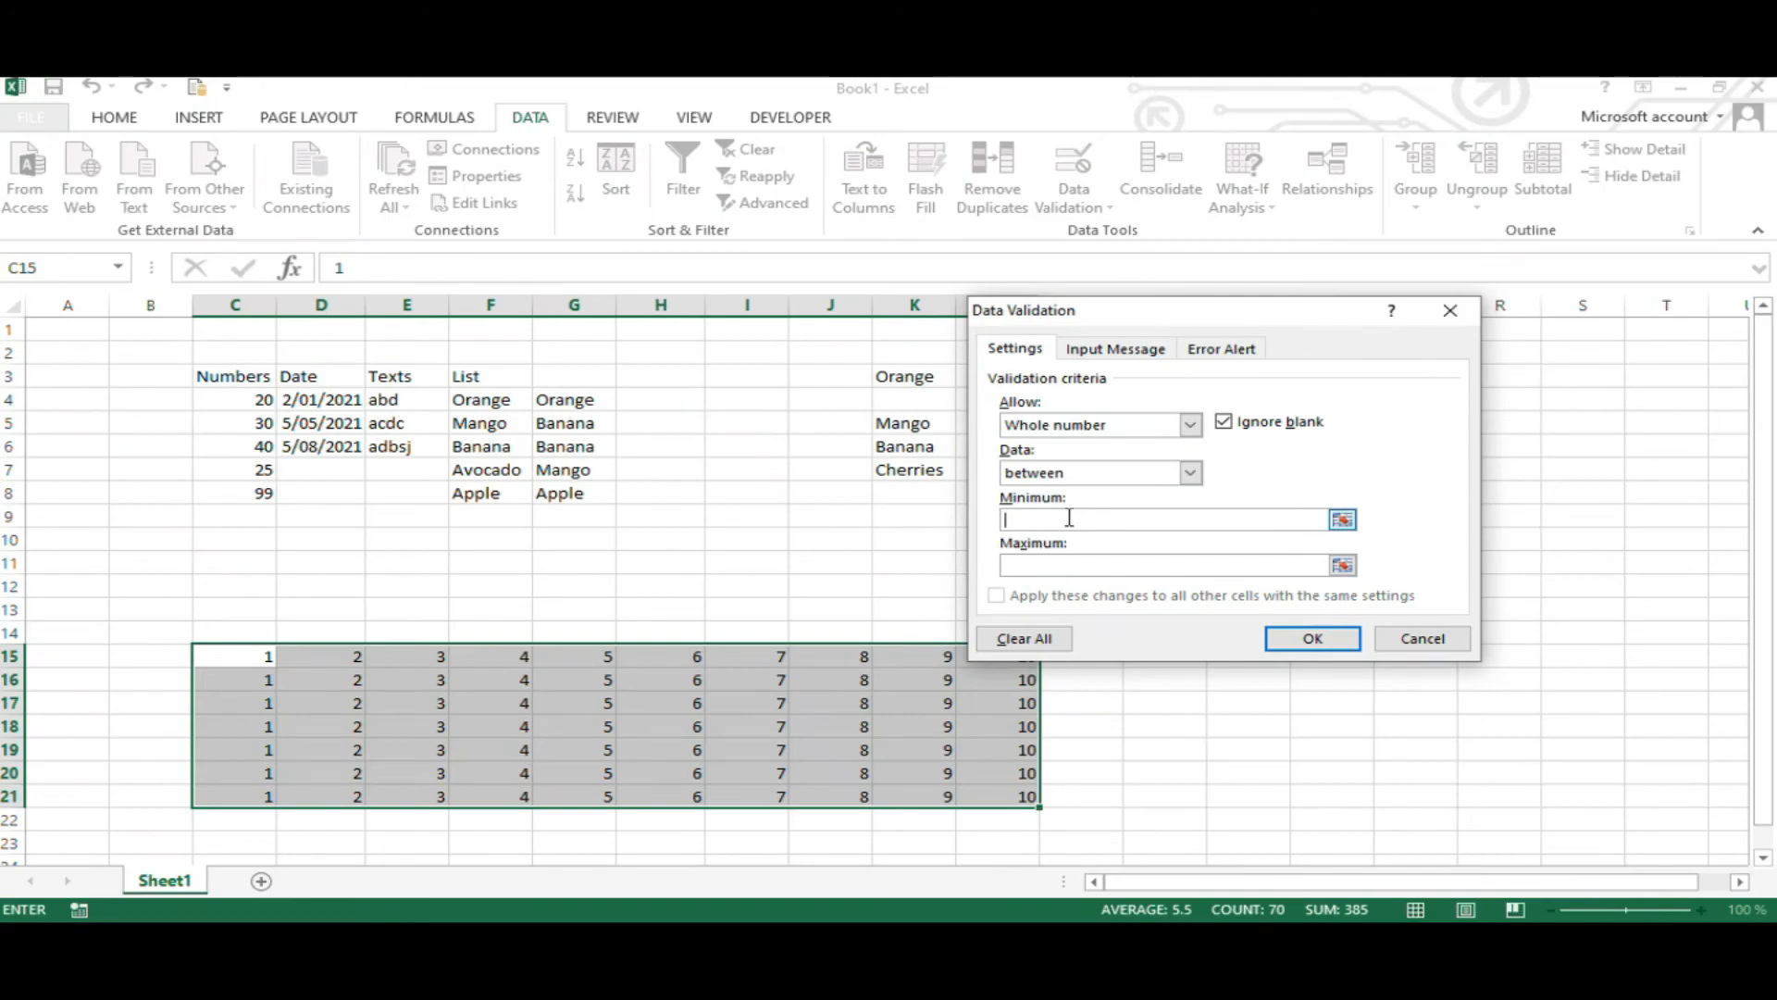
{"action": "left_click", "coordinate": [1067, 567]}
{"action": "left_click", "coordinate": [1313, 638]}
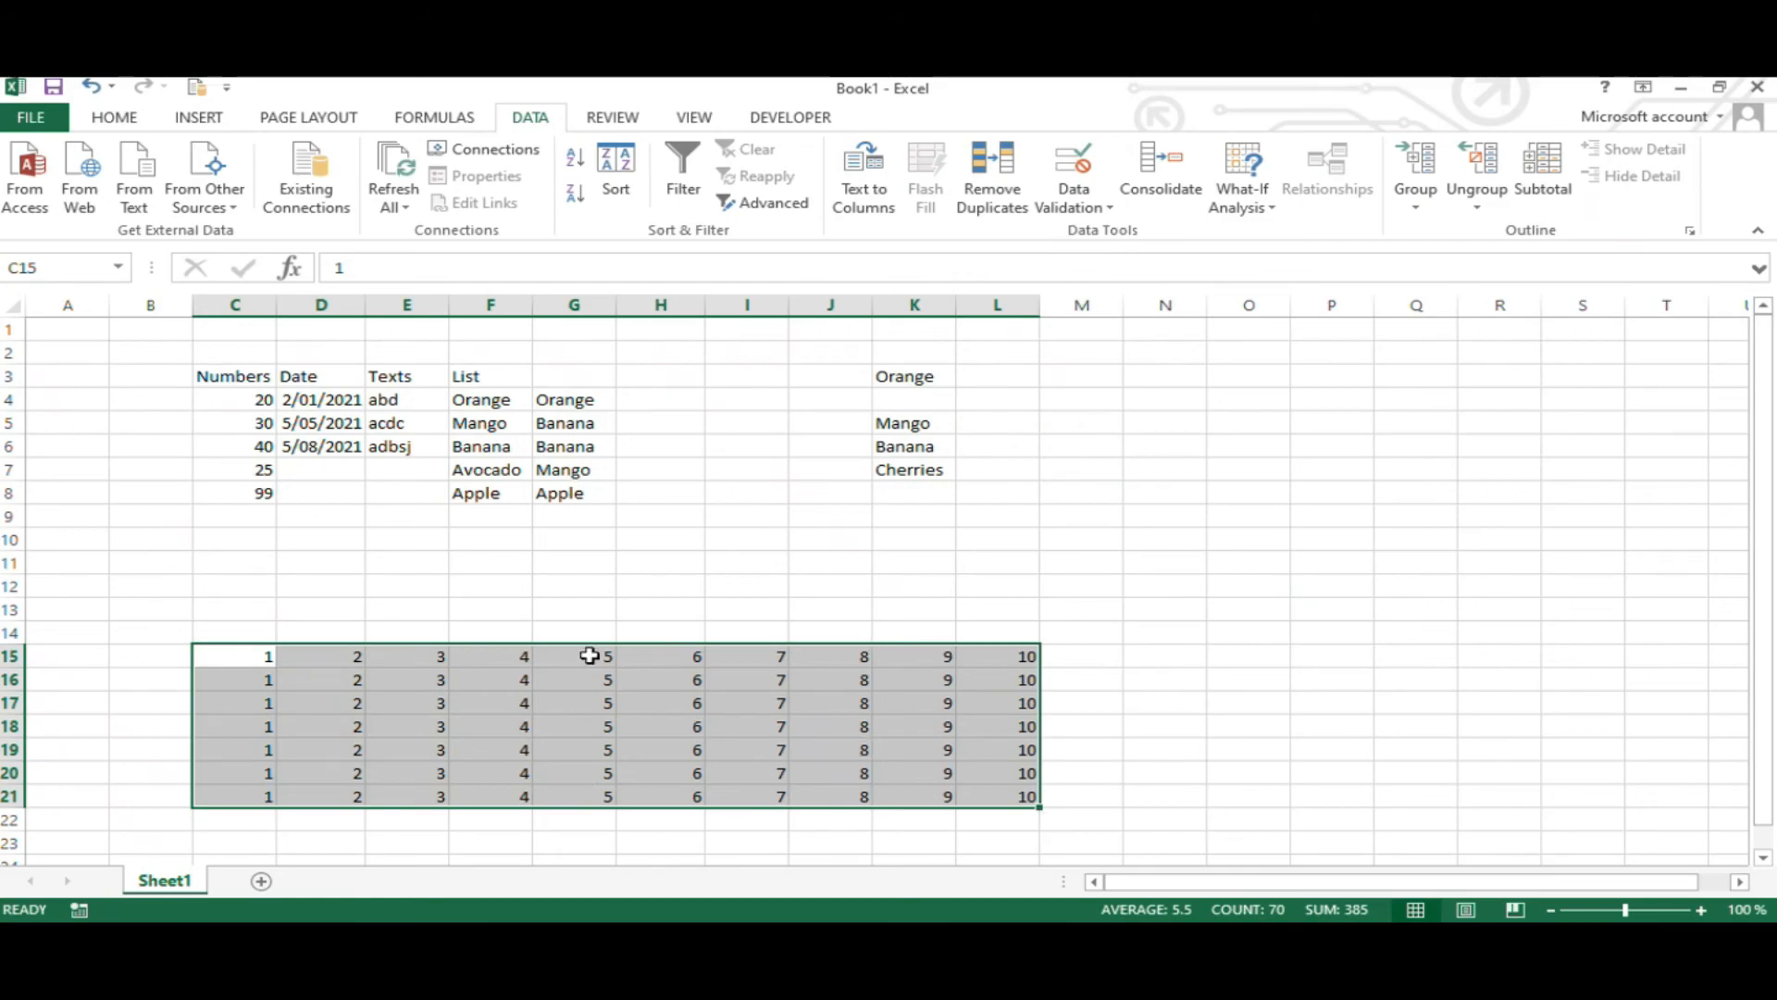
Step: Circle the invalid data on the sheet and clear the validation circles
{"action": "left_click", "coordinate": [1102, 205]}
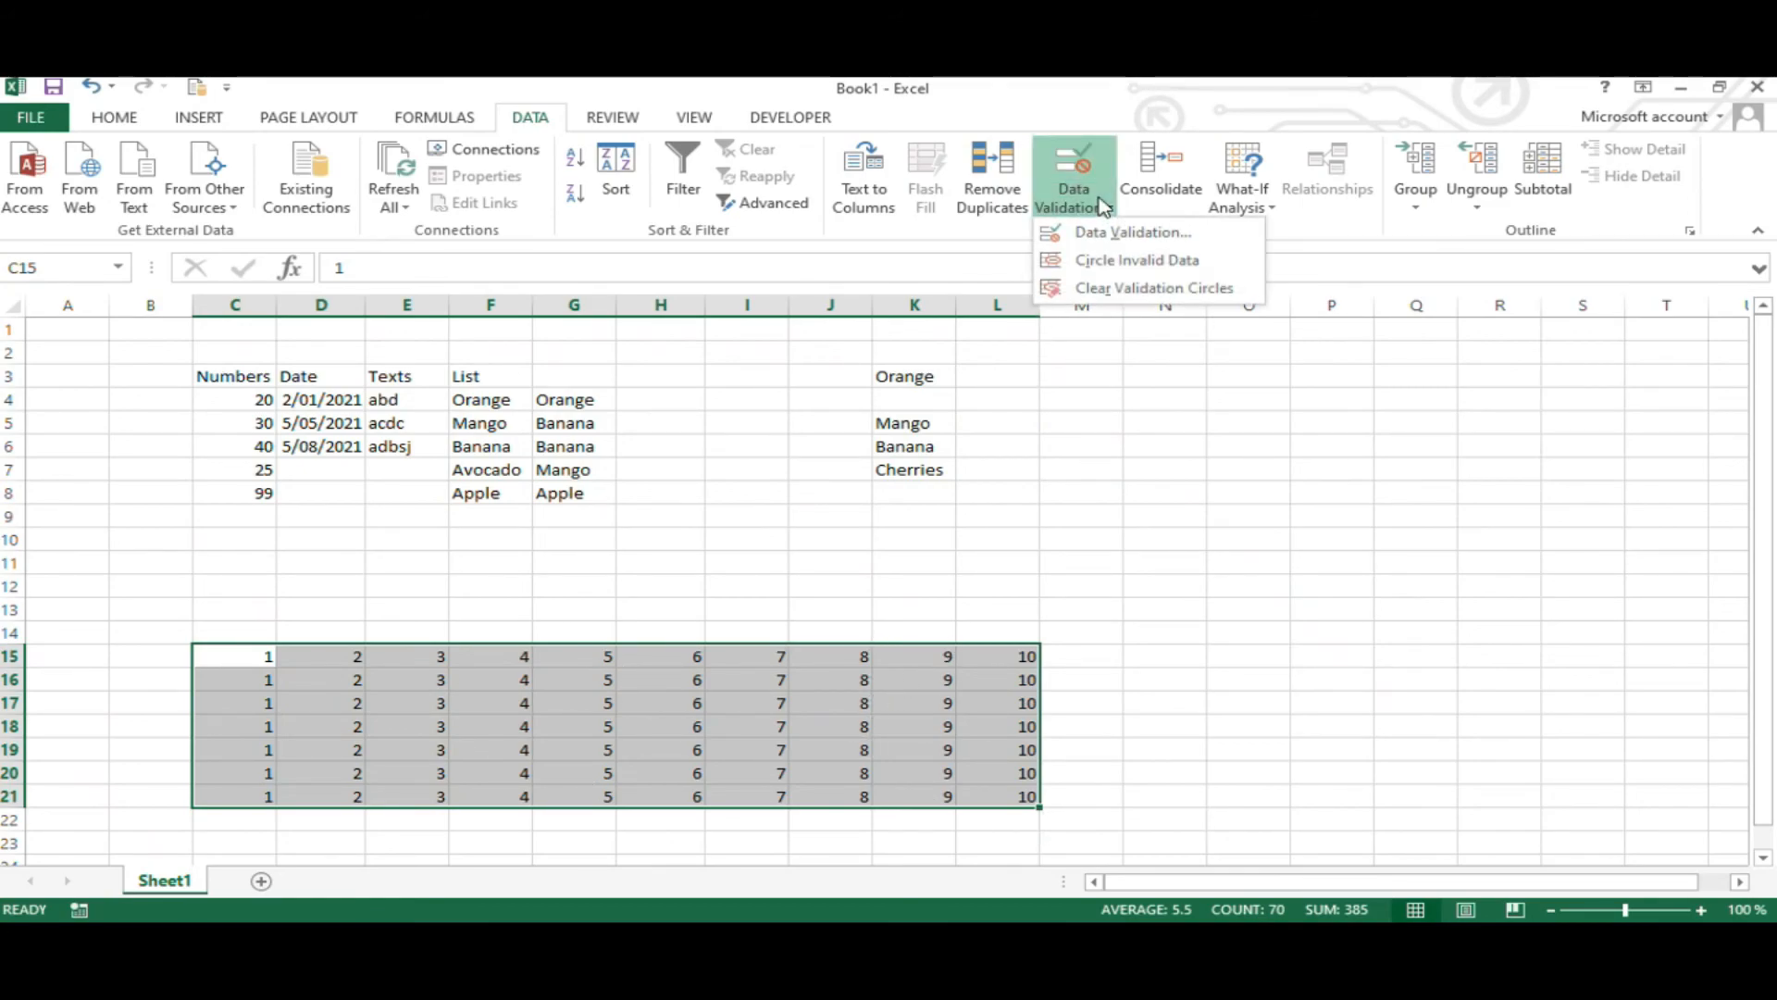
{"action": "left_click", "coordinate": [1193, 266]}
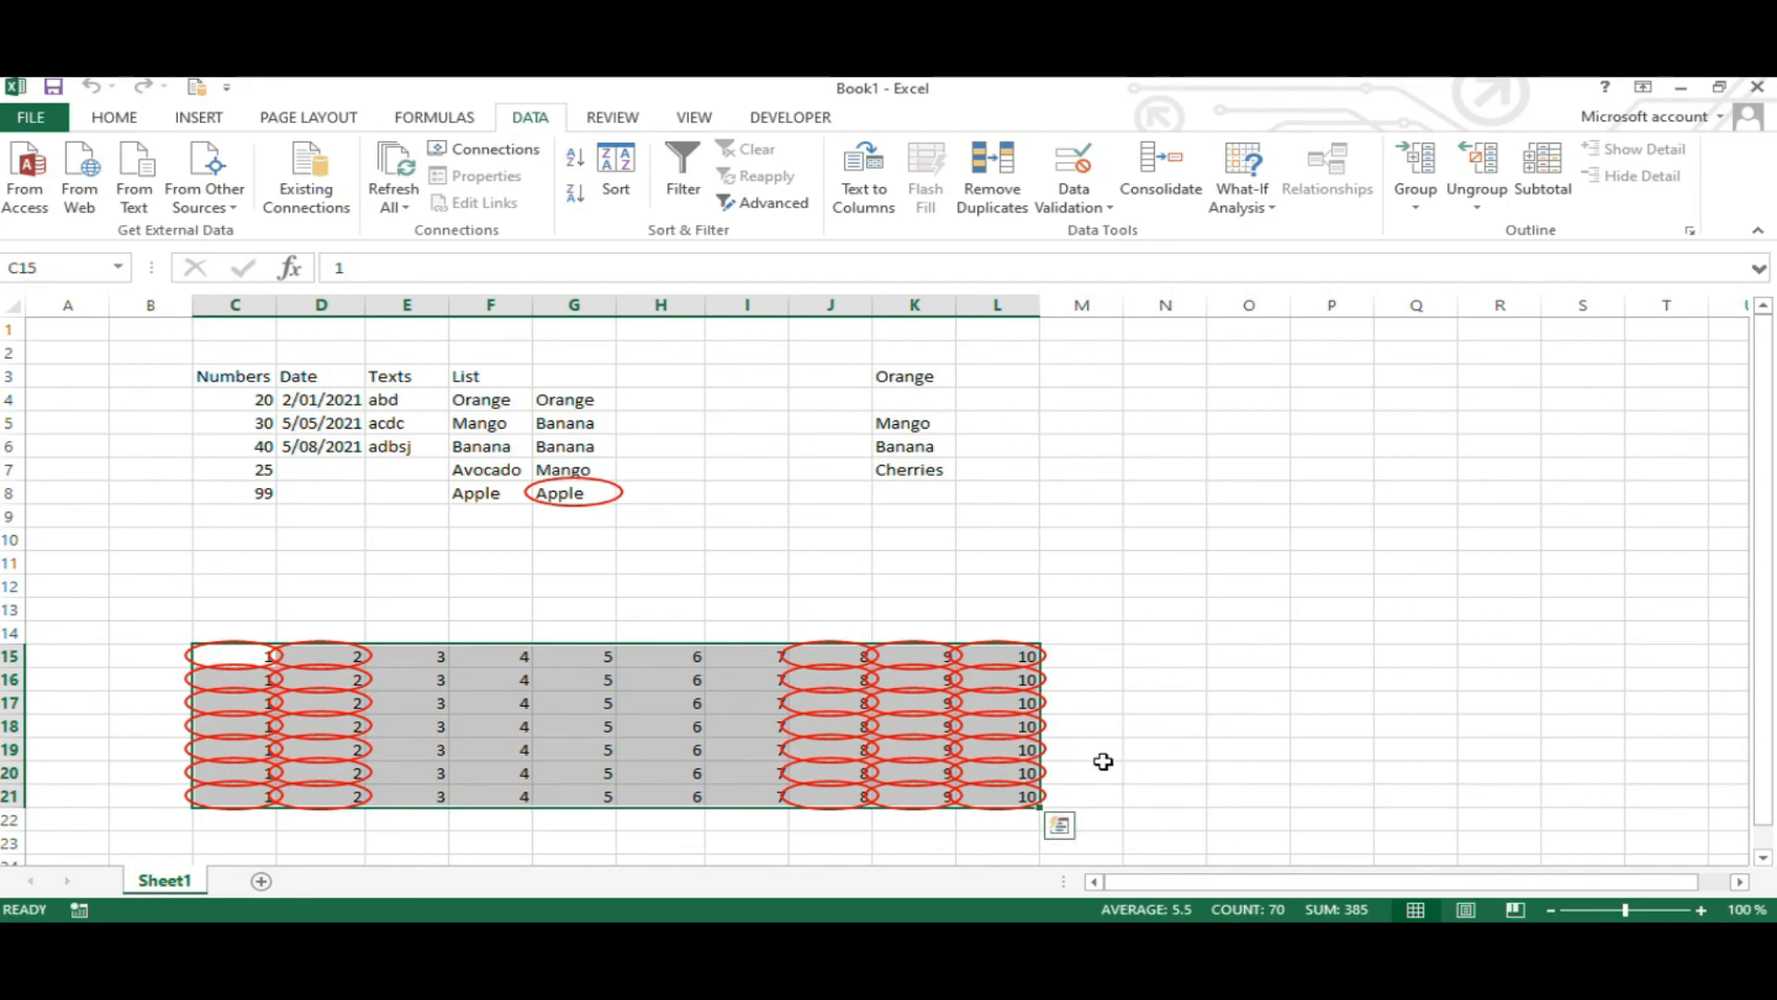
{"action": "left_click", "coordinate": [1102, 207]}
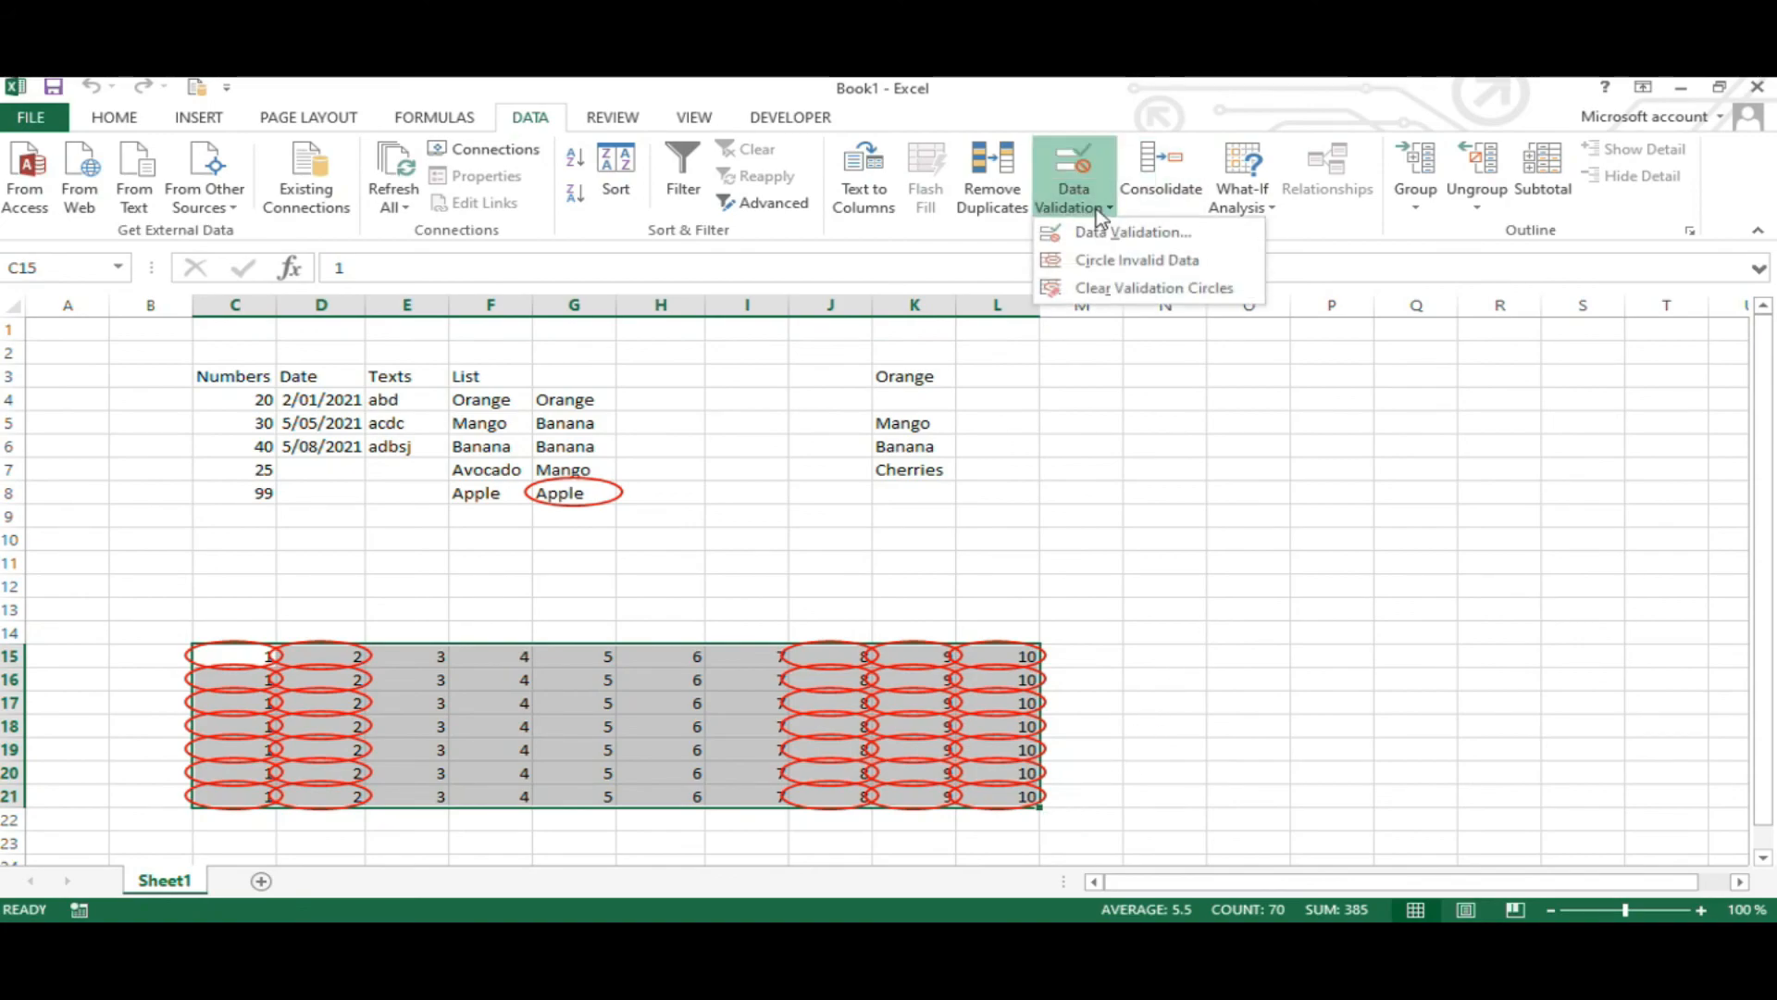
{"action": "left_click", "coordinate": [1208, 295]}
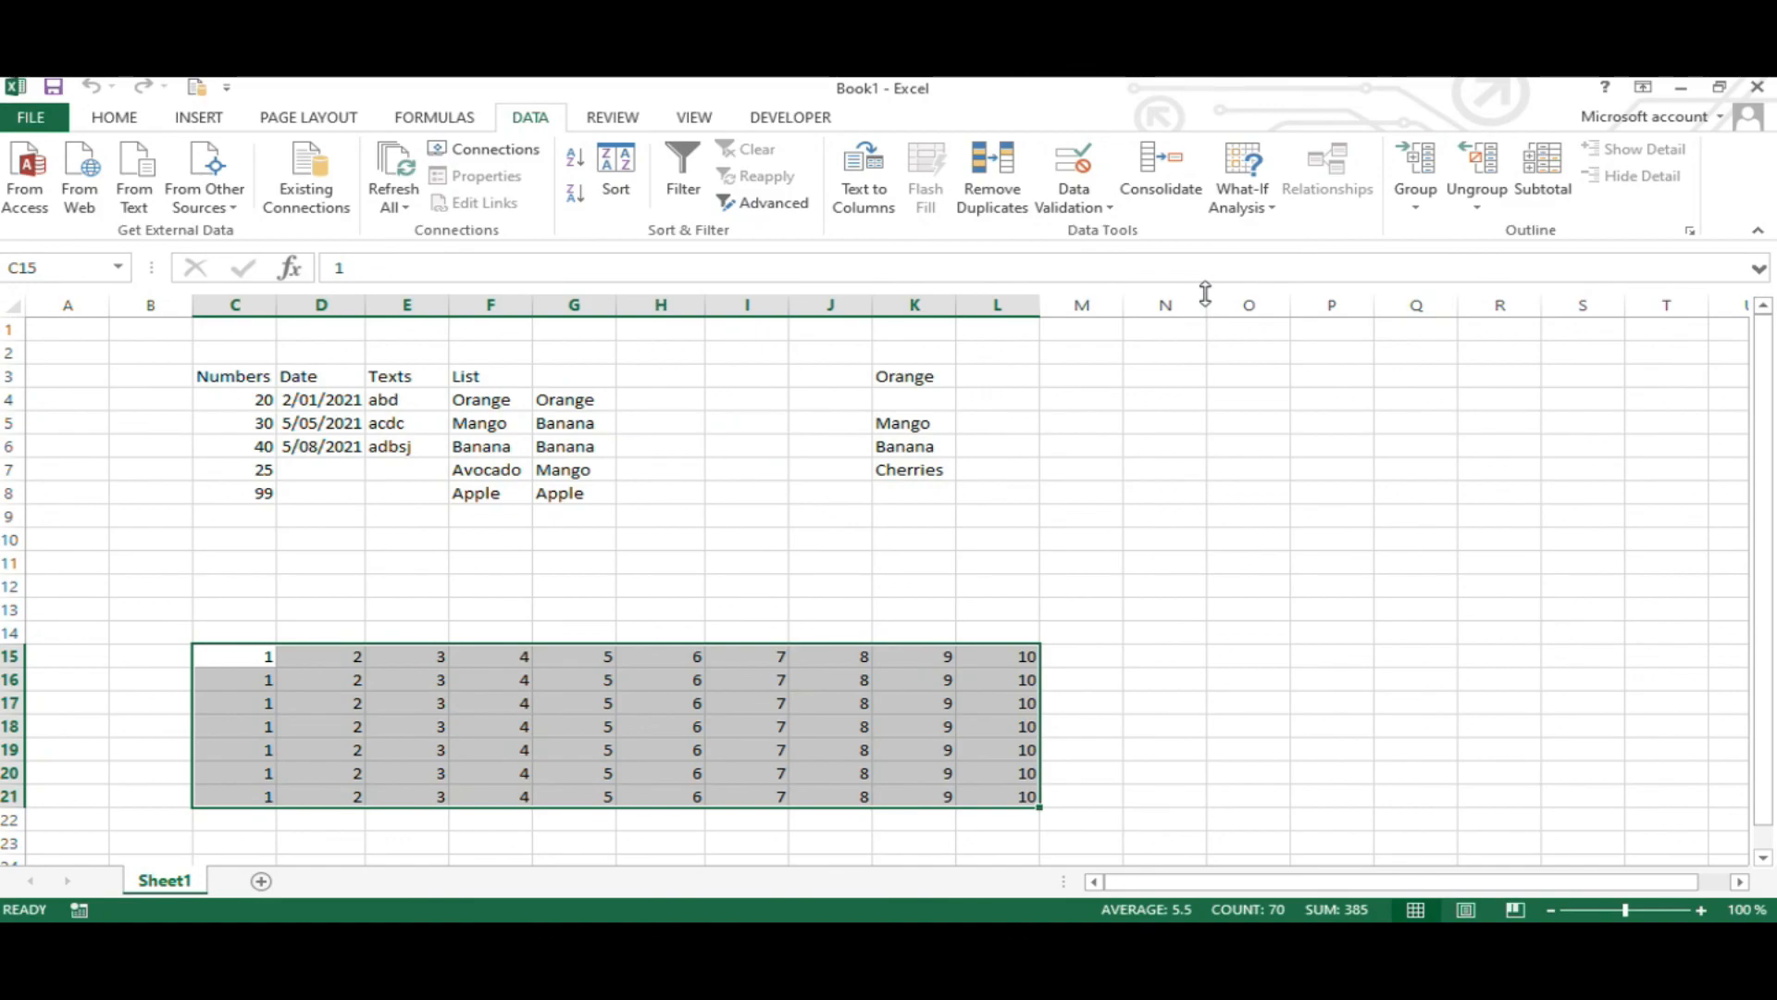
Step: Mark the invalid cells with circles a second time and remove the circles again
{"action": "left_click", "coordinate": [1074, 199]}
{"action": "left_click", "coordinate": [1125, 260]}
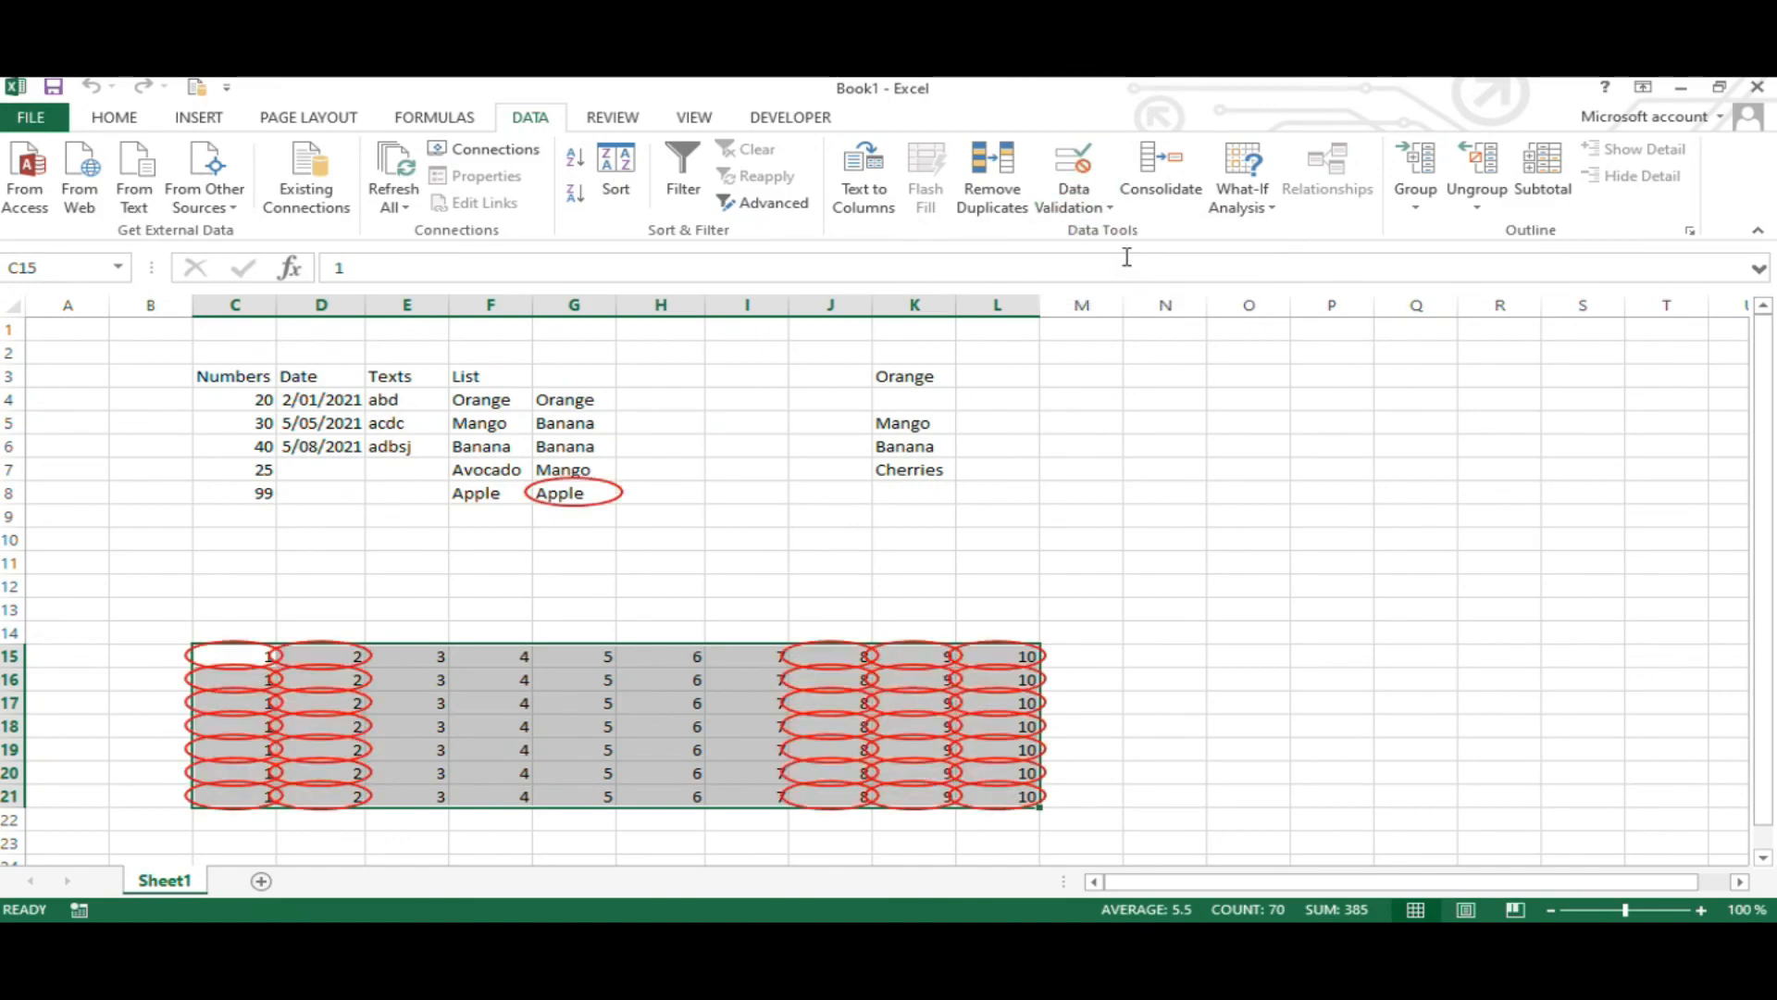
{"action": "left_click", "coordinate": [1090, 206]}
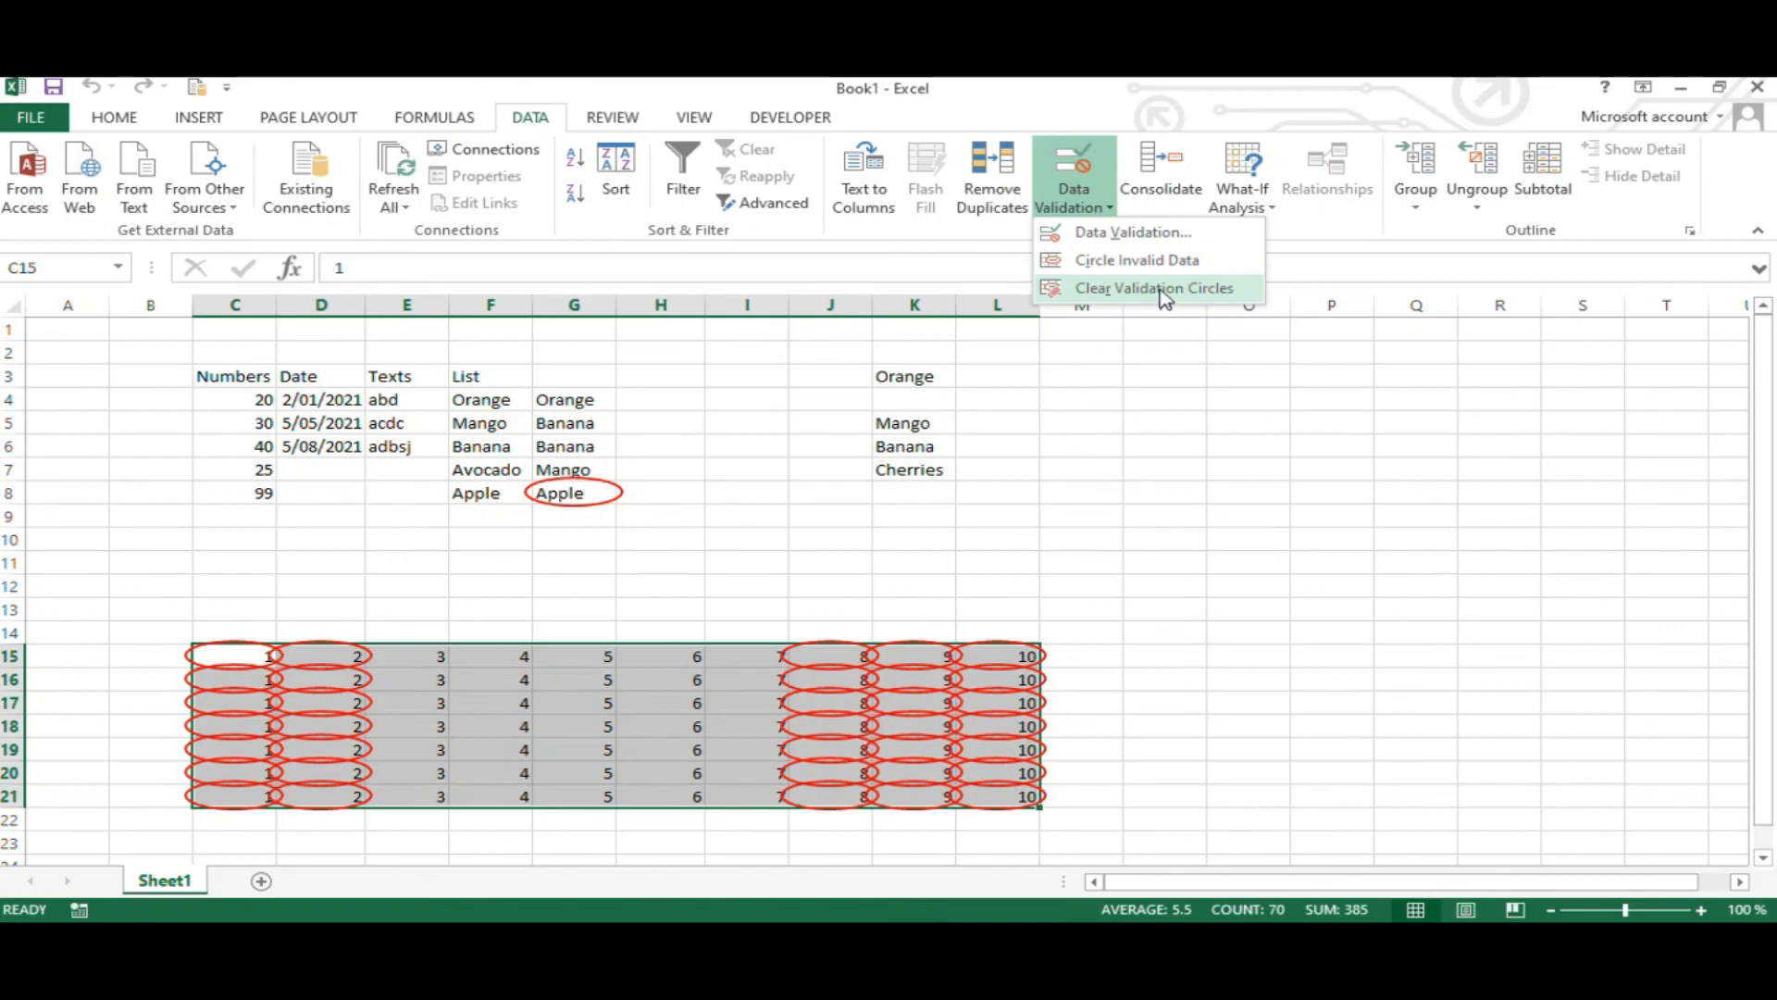
{"action": "left_click", "coordinate": [1163, 294]}
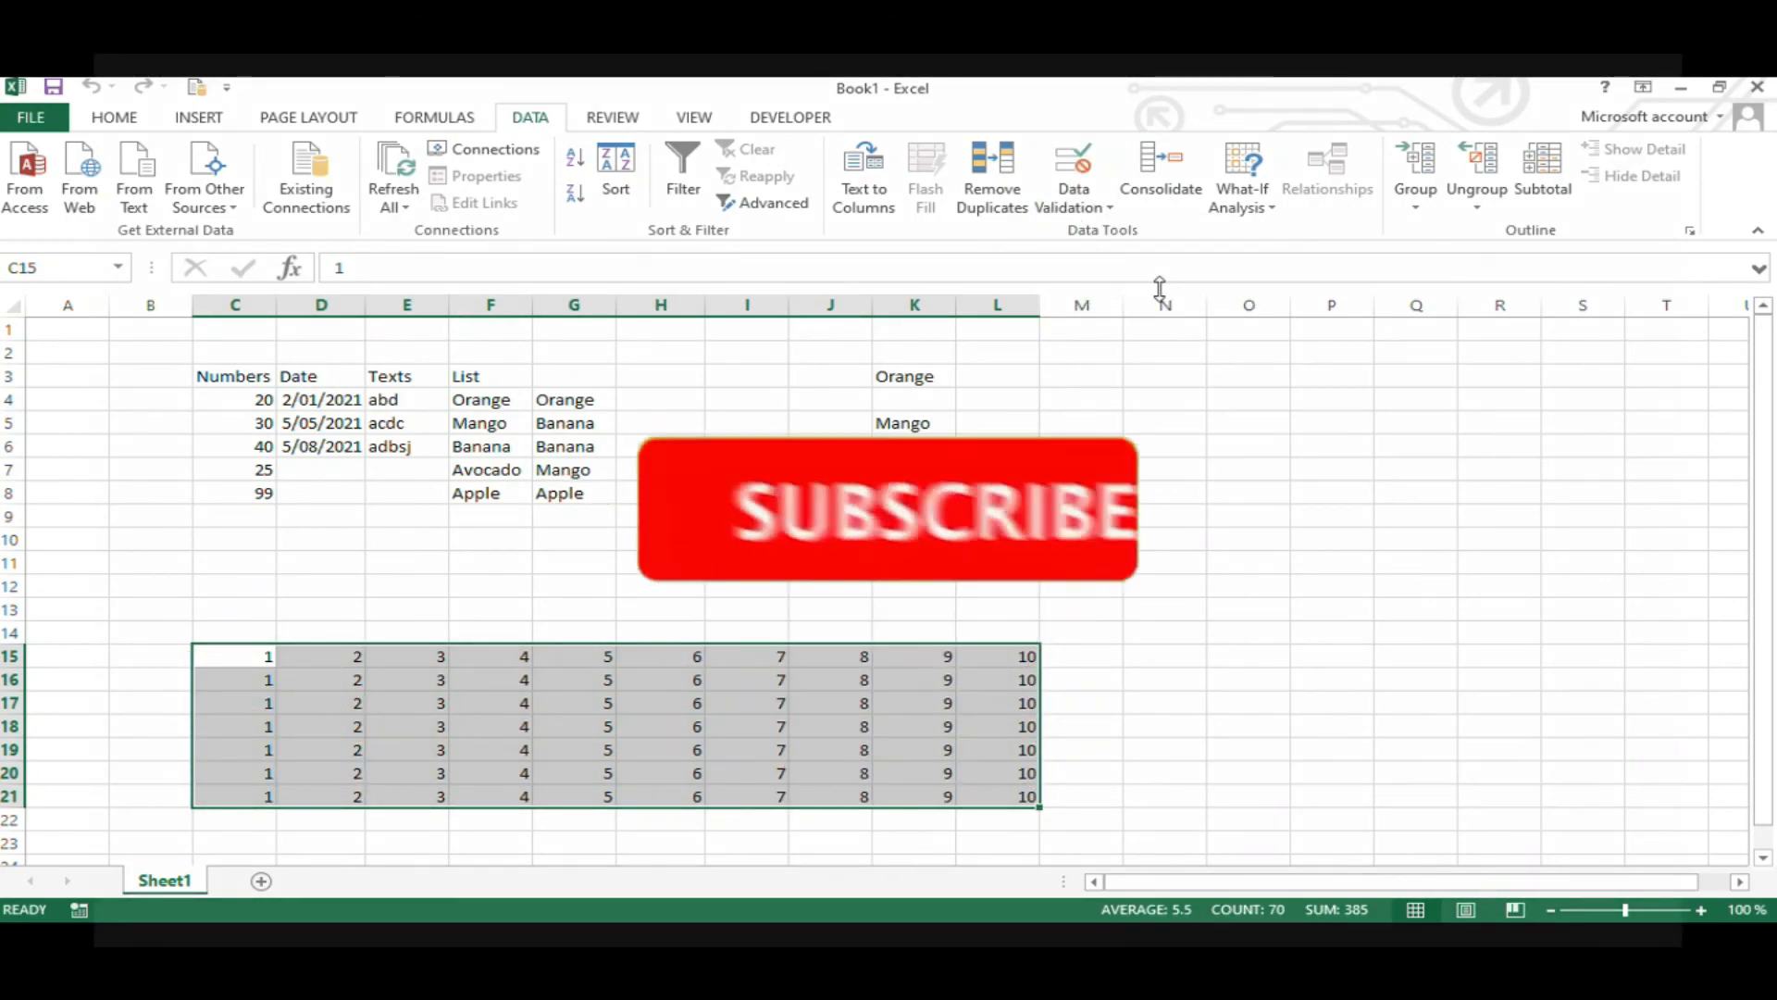